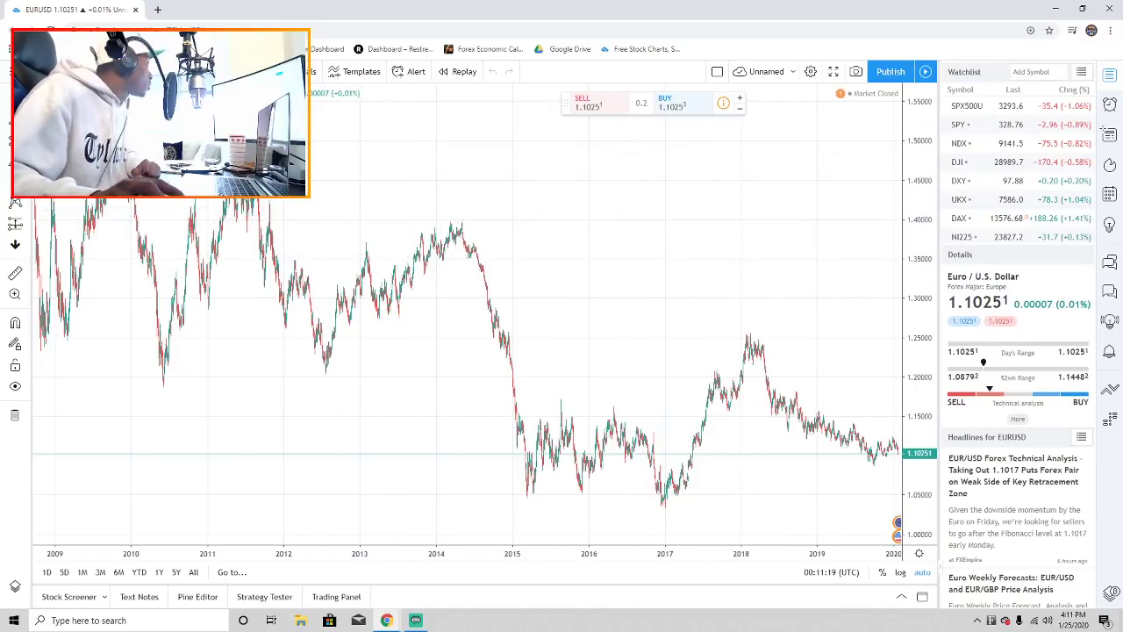
- Draw a descending trend line over the EURUSD highs from about 1.159 on 27 Dec '18 to about 1.098 on 20 Jan '20
drag(94, 10, 634, 1)
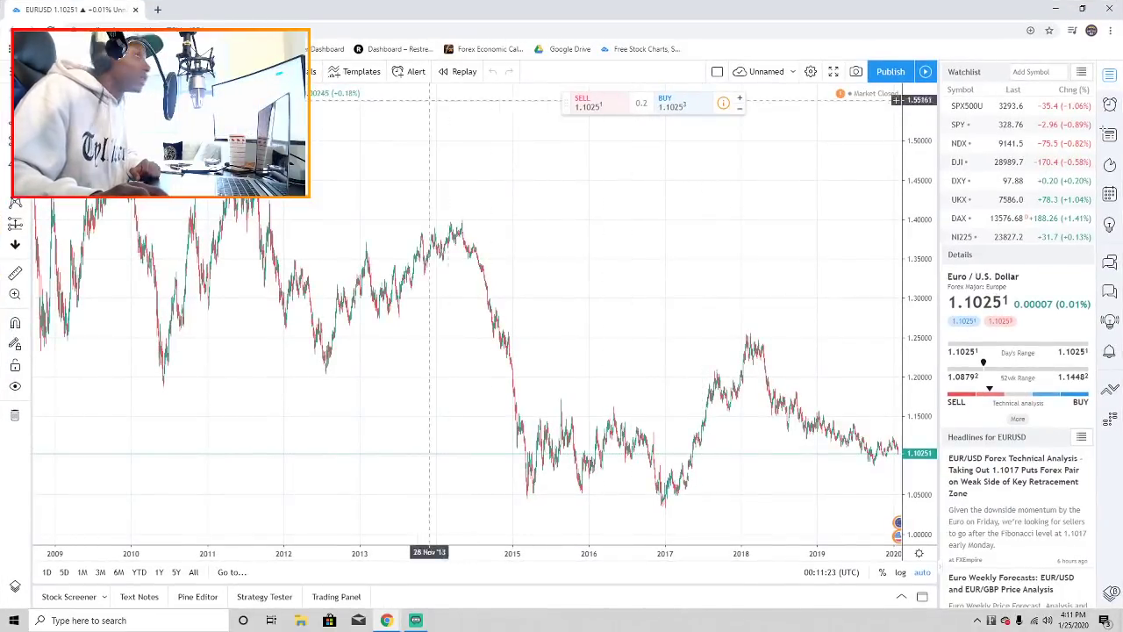
scroll(820, 331, up, 1)
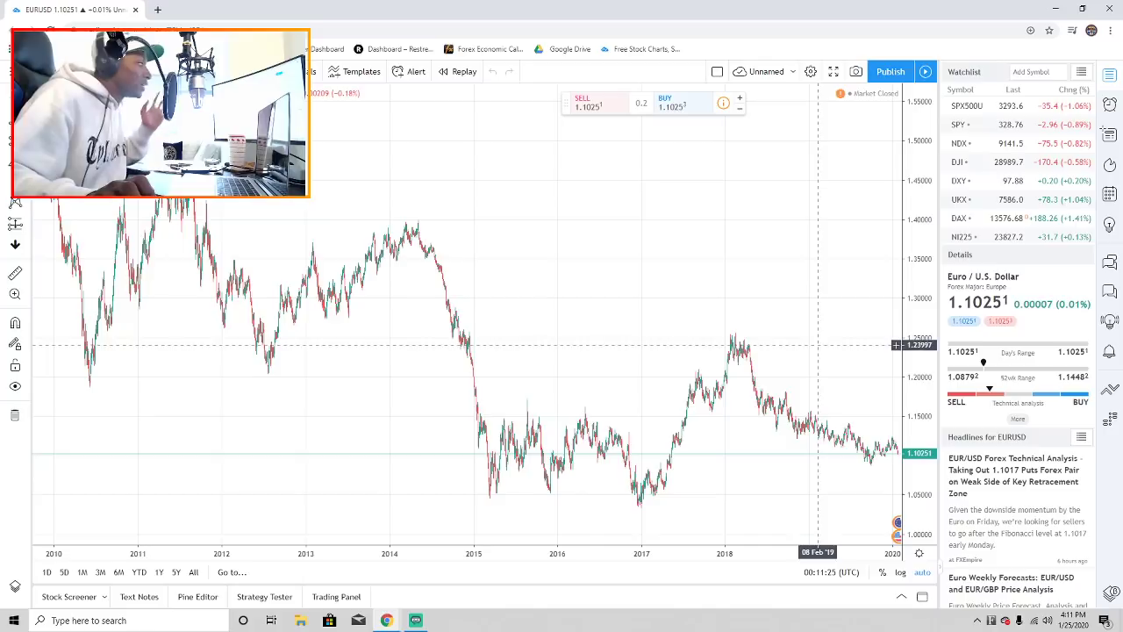
scroll(839, 339, up, 2)
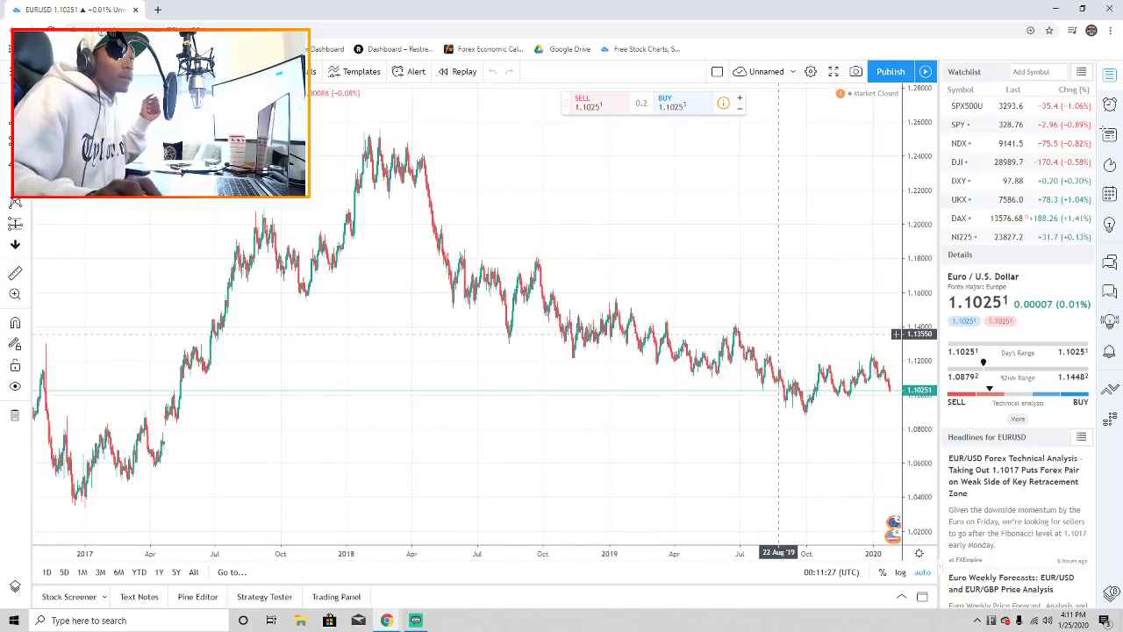
scroll(772, 334, up, 2)
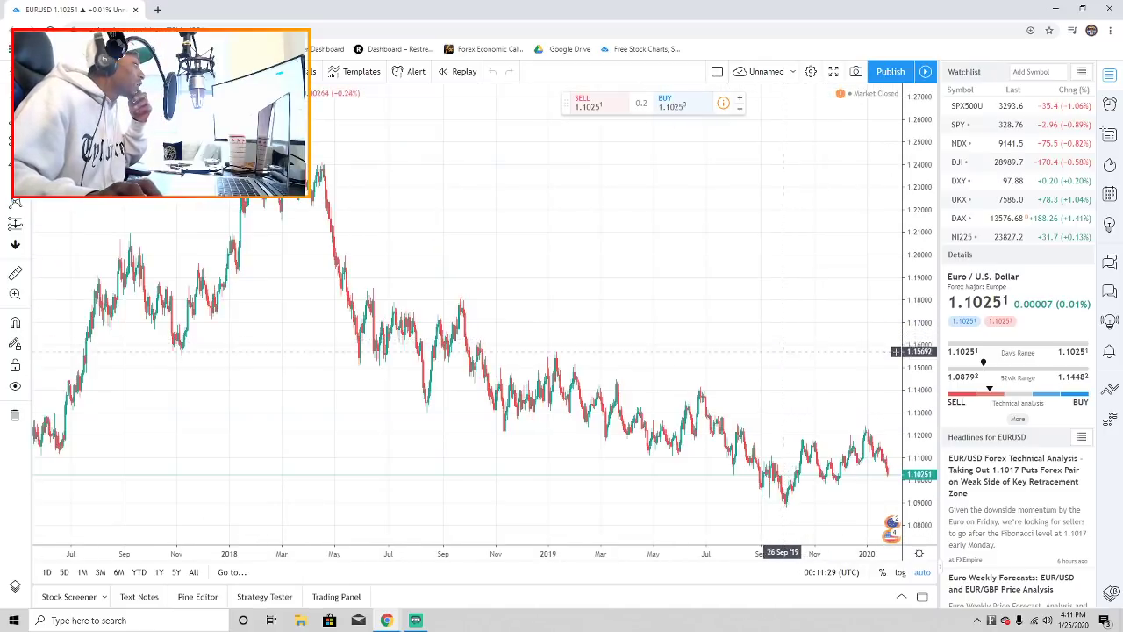
scroll(794, 351, down, 1)
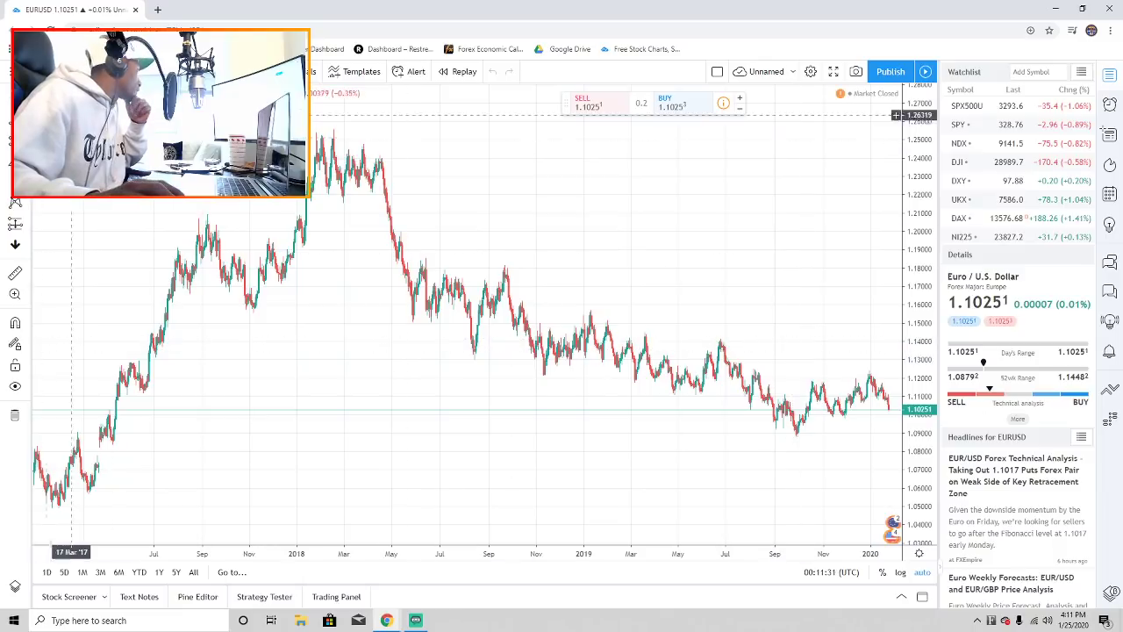
click(15, 118)
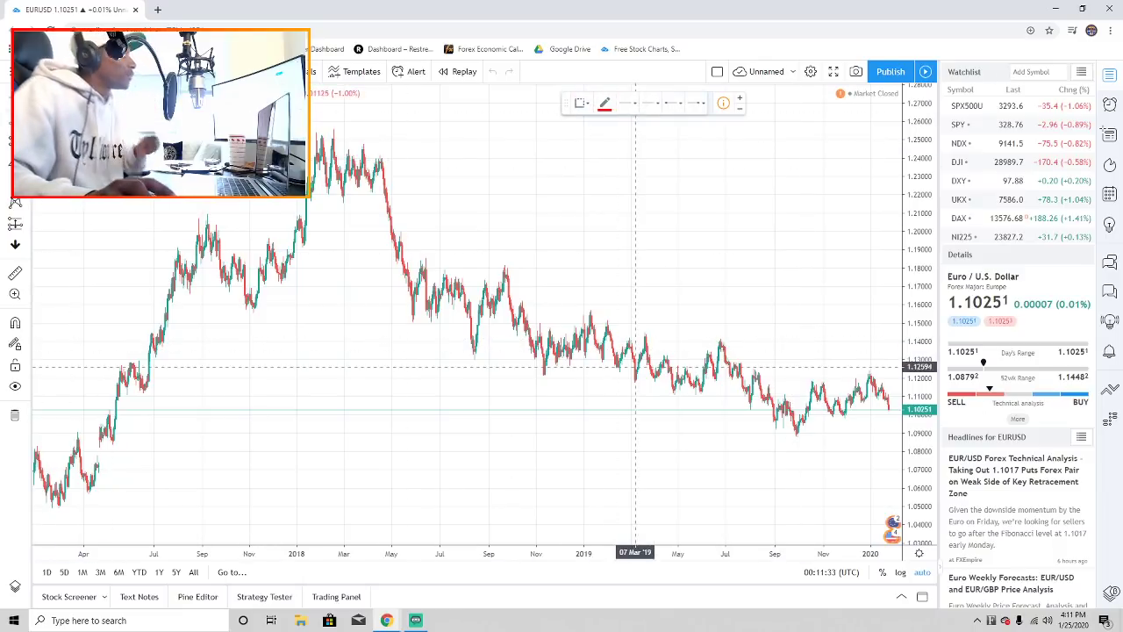
click(579, 307)
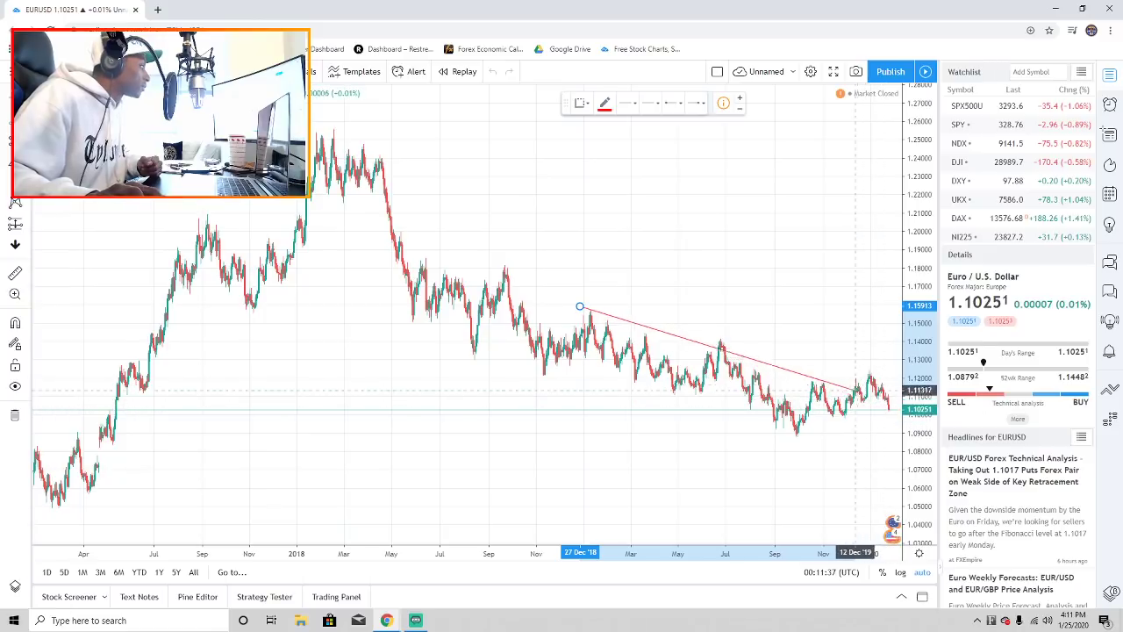
click(884, 416)
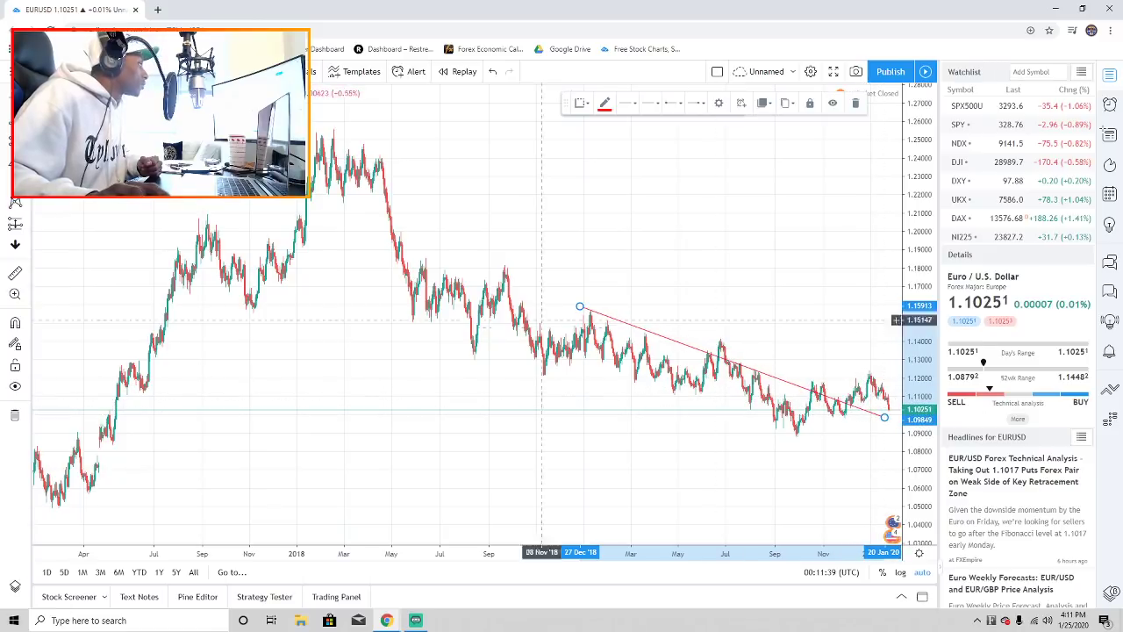
- Draw a parallel descending trend line under the lows from about 1.134 on 07 Dec '18 to about 1.080 on 22 Nov '19
click(15, 117)
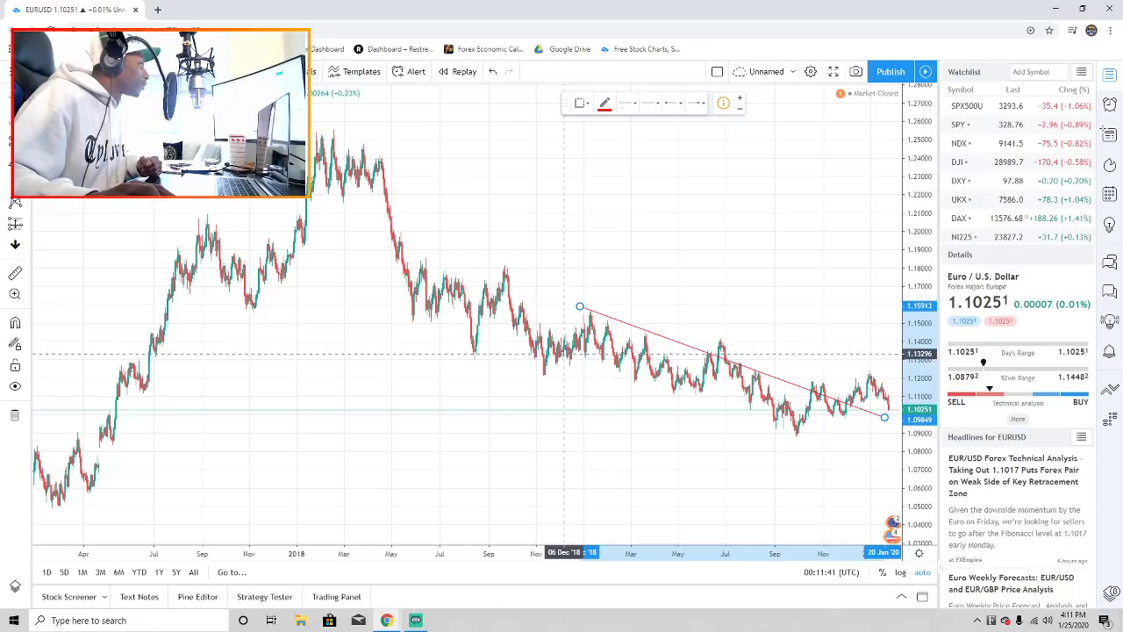
click(564, 352)
click(840, 450)
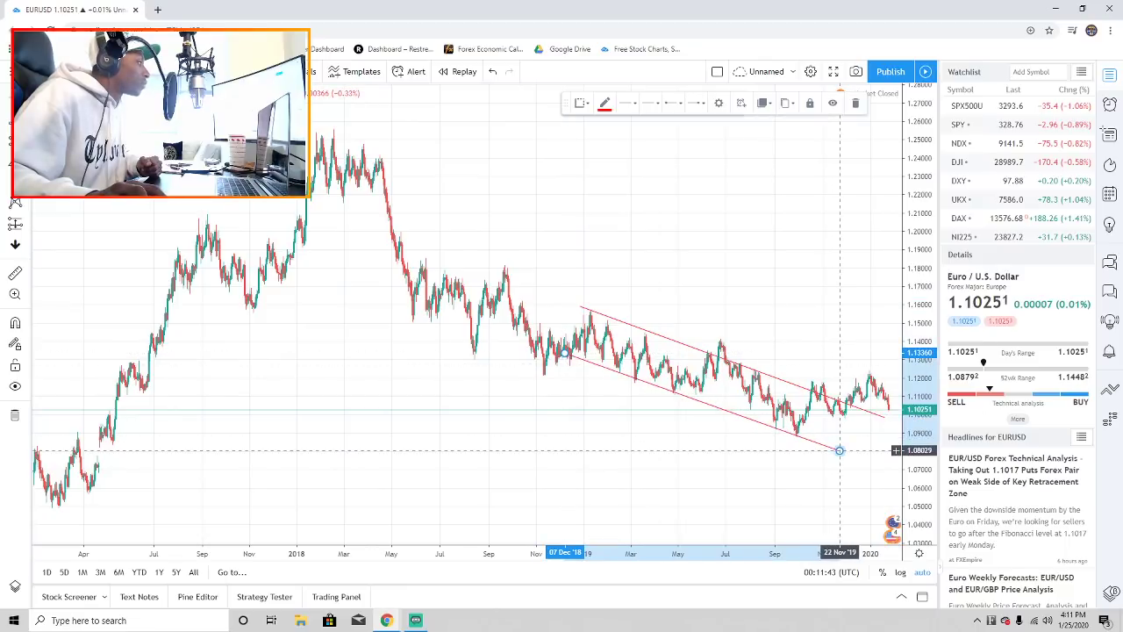
- Draw an ascending trend line under the recent lows from September 2019 to about 1.112 on 19 Mar '20, raising its start onto the October low
drag(772, 351, 653, 349)
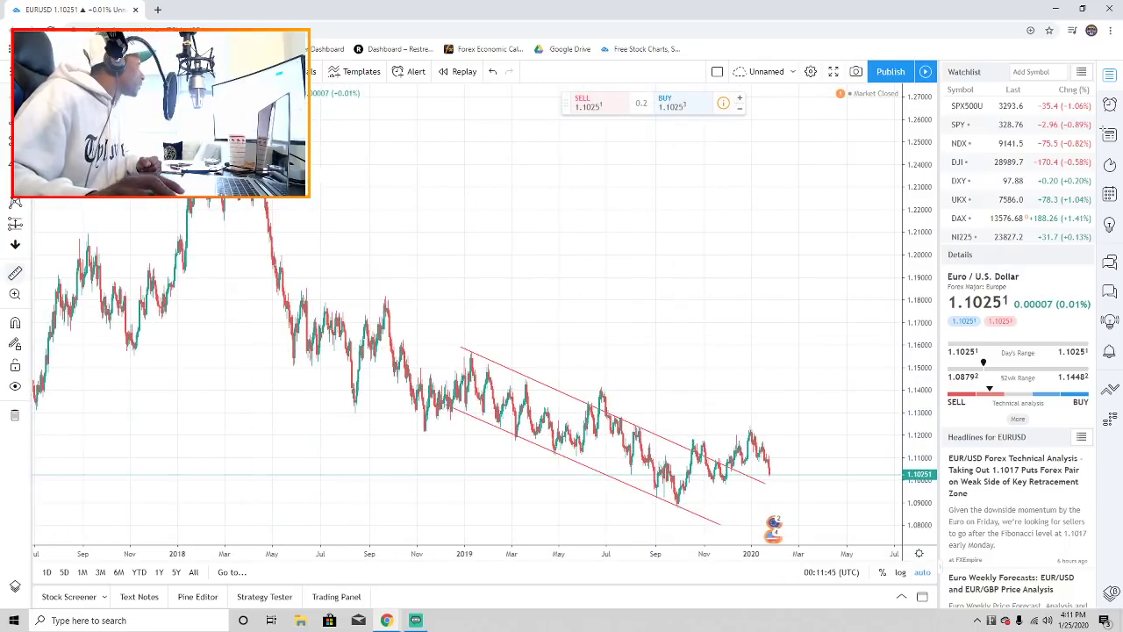
click(705, 519)
click(658, 528)
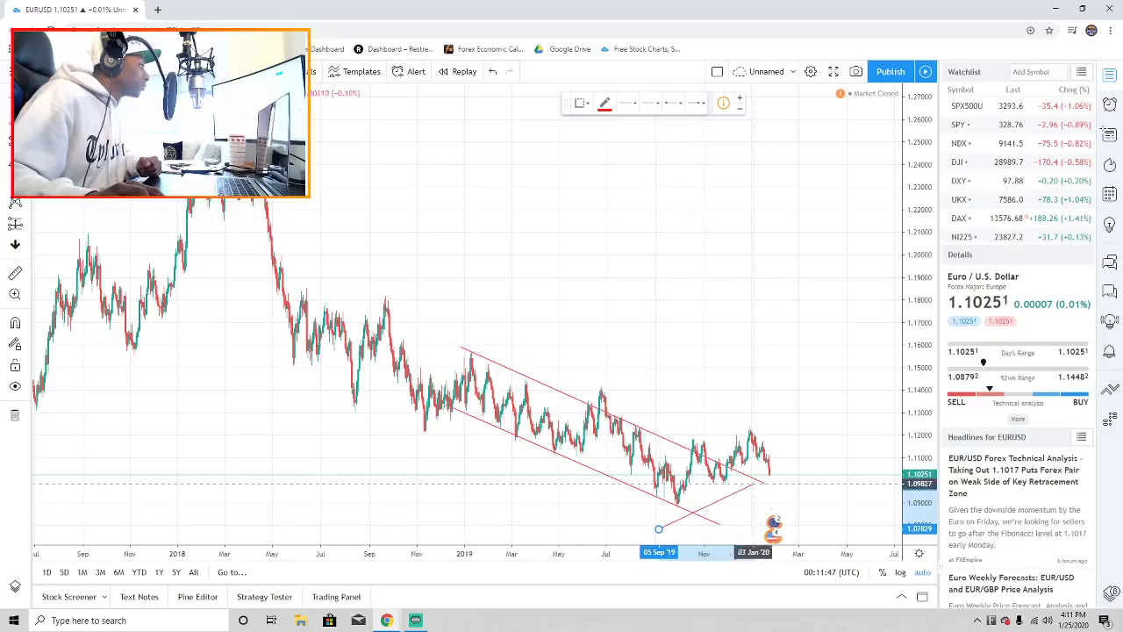
click(813, 453)
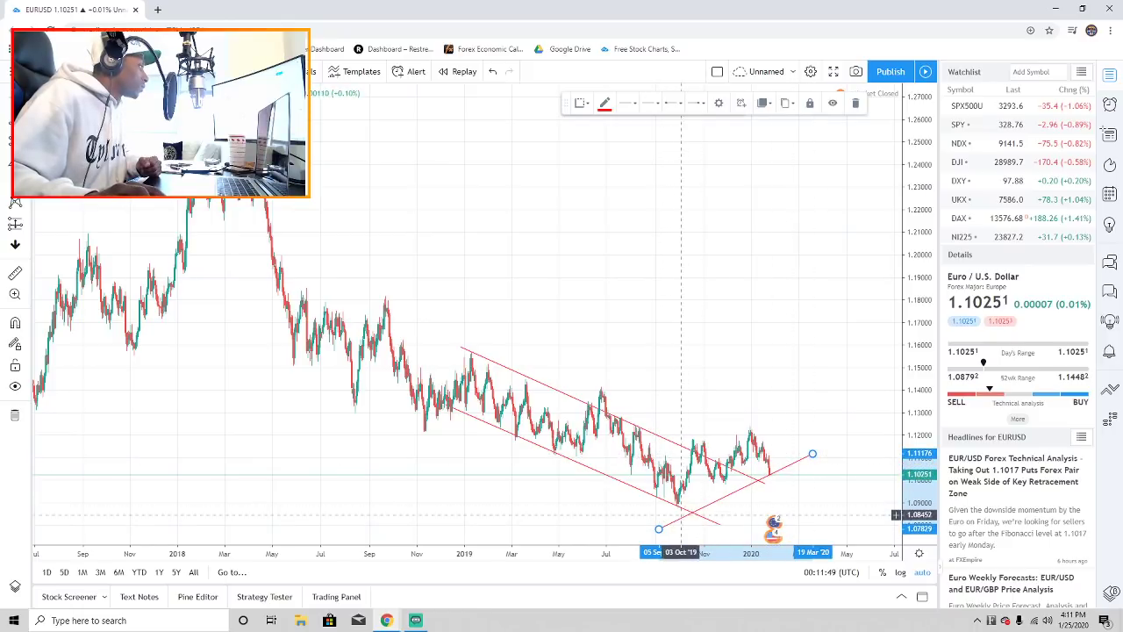
drag(660, 529, 661, 513)
- Draw an ascending trend line over the recent highs between about 1.092 on 15 Jul '19 and 1.126 on 31 Jan '20
click(15, 117)
click(775, 422)
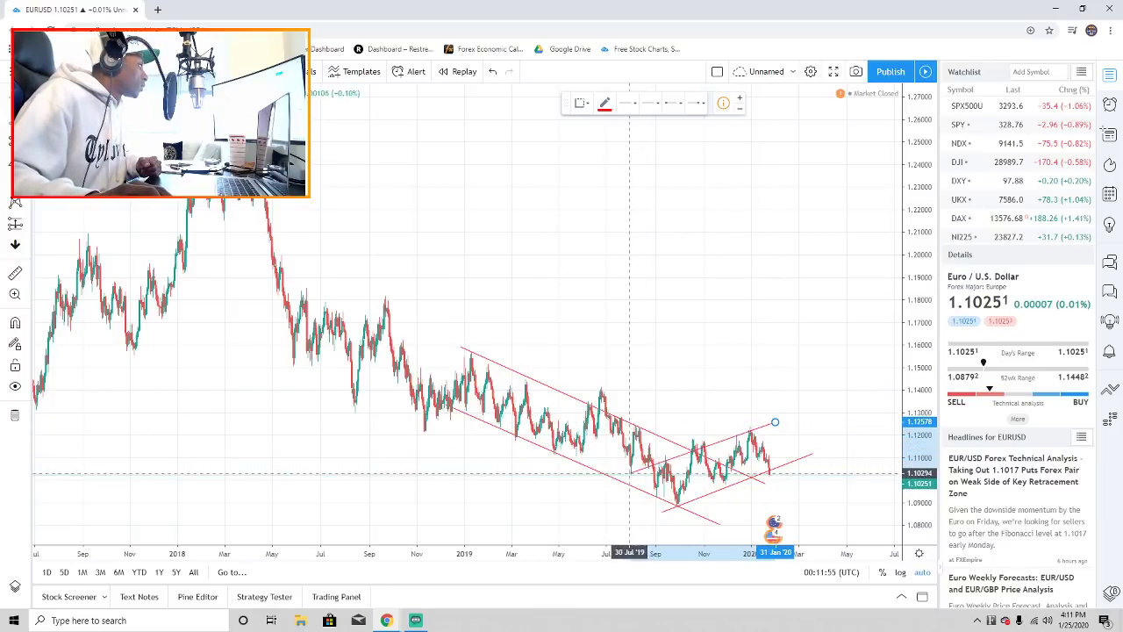
click(617, 498)
scroll(755, 417, down, 2)
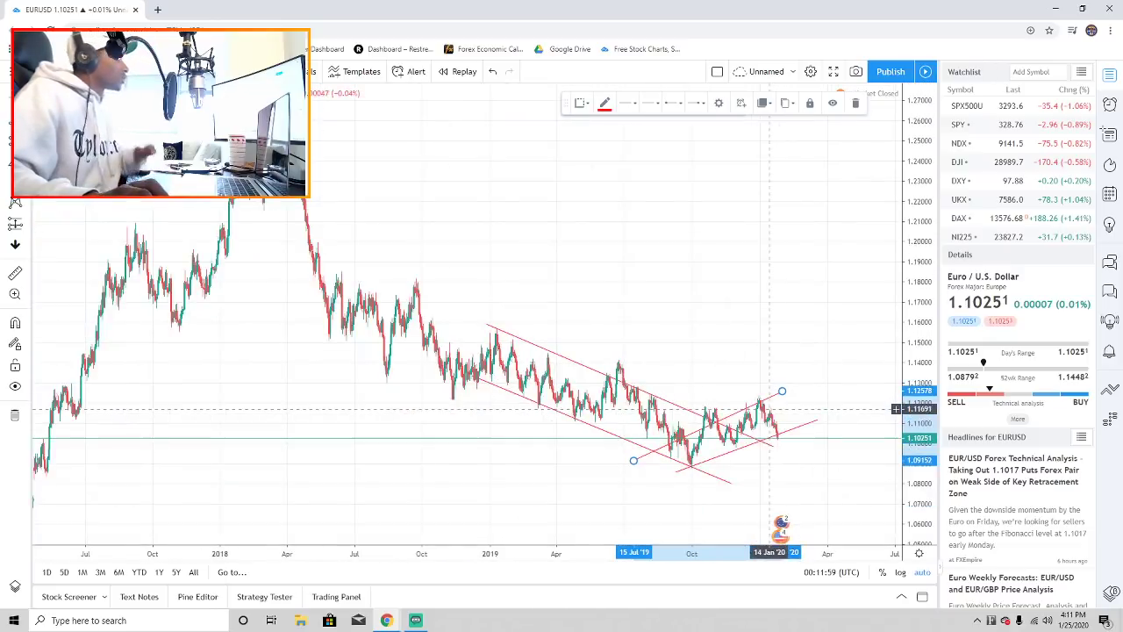
scroll(778, 417, down, 2)
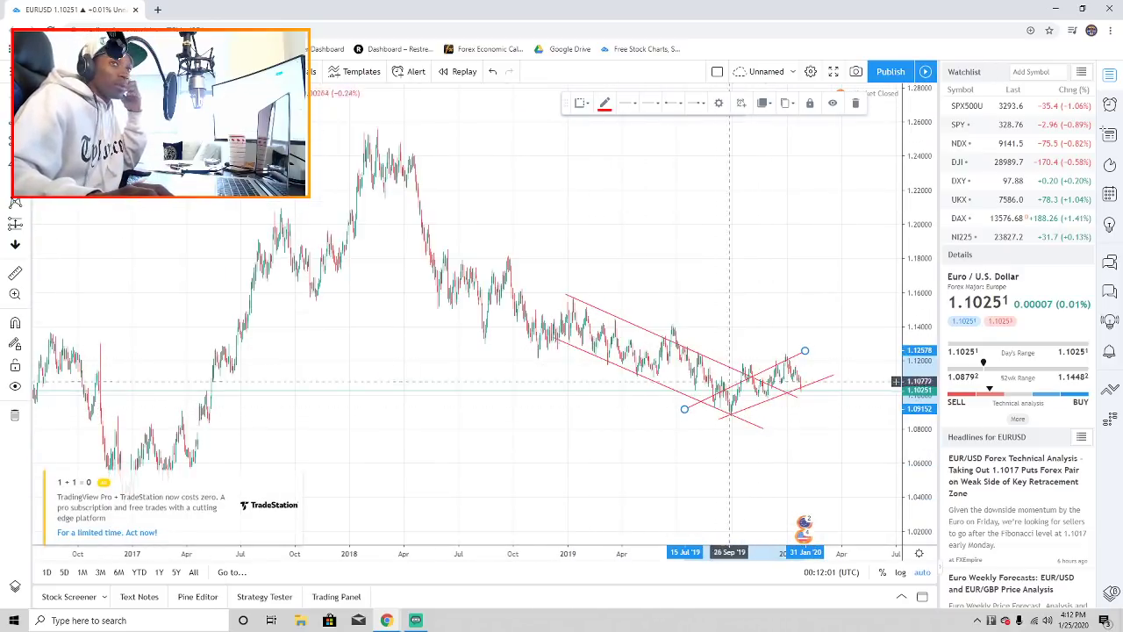
scroll(812, 369, up, 2)
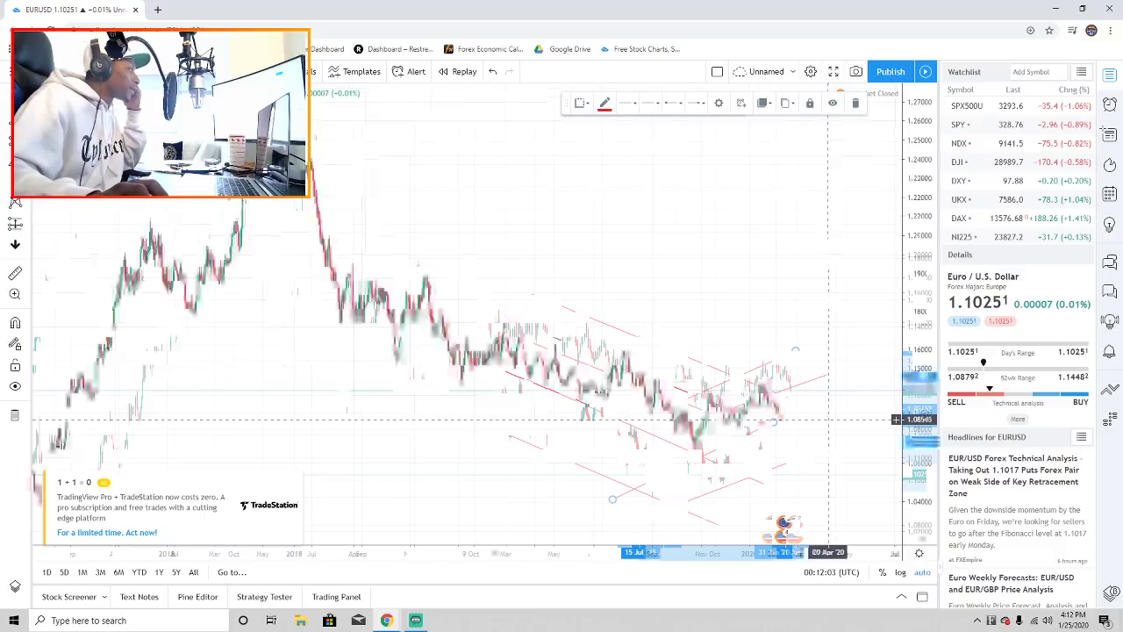
scroll(773, 449, down, 2)
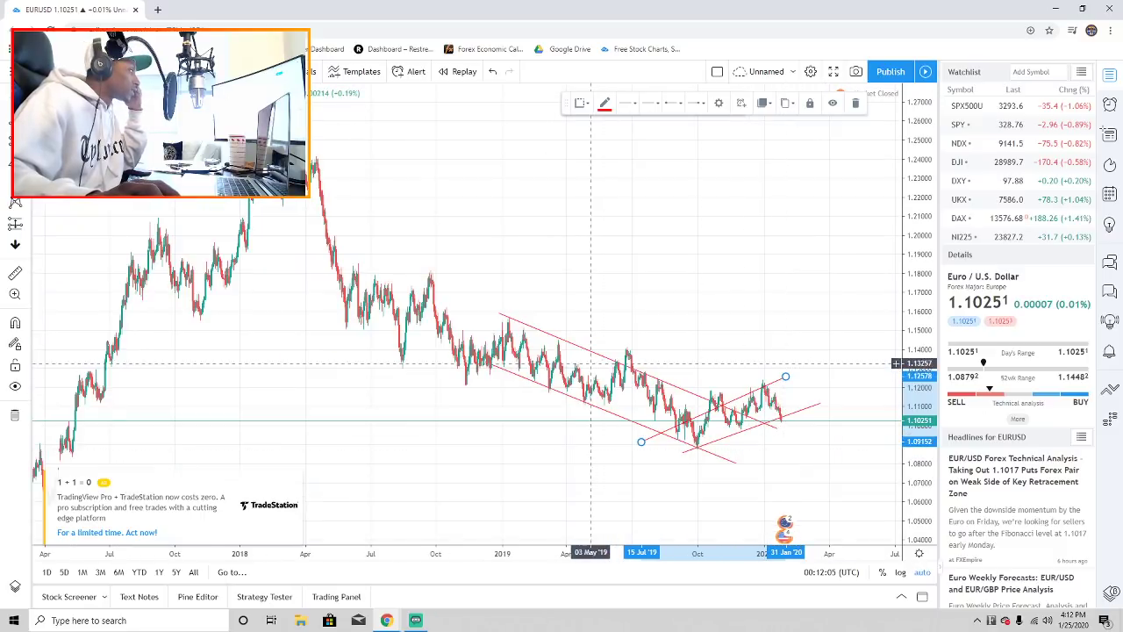
- Move both ascending trend lines away from price into the empty area above the descending channel
drag(735, 410, 764, 234)
drag(756, 427, 617, 208)
click(776, 336)
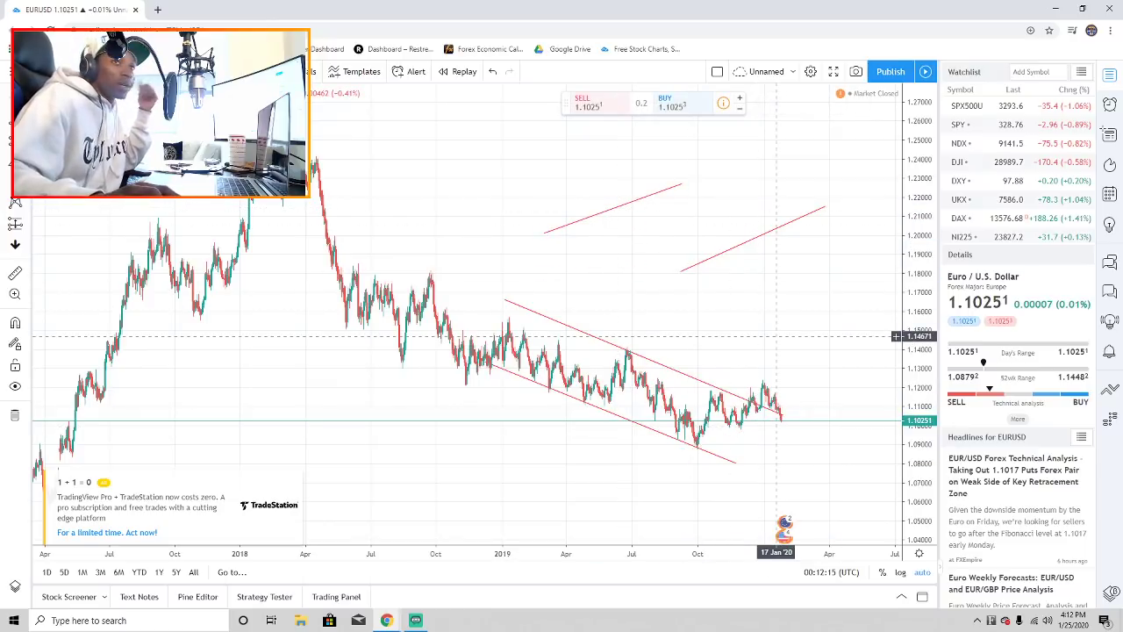
- Shift the upper descending trend line to run from about 1.163 on 15 Jan '19 to about 1.102 on 06 Feb '20
scroll(685, 363, up, 2)
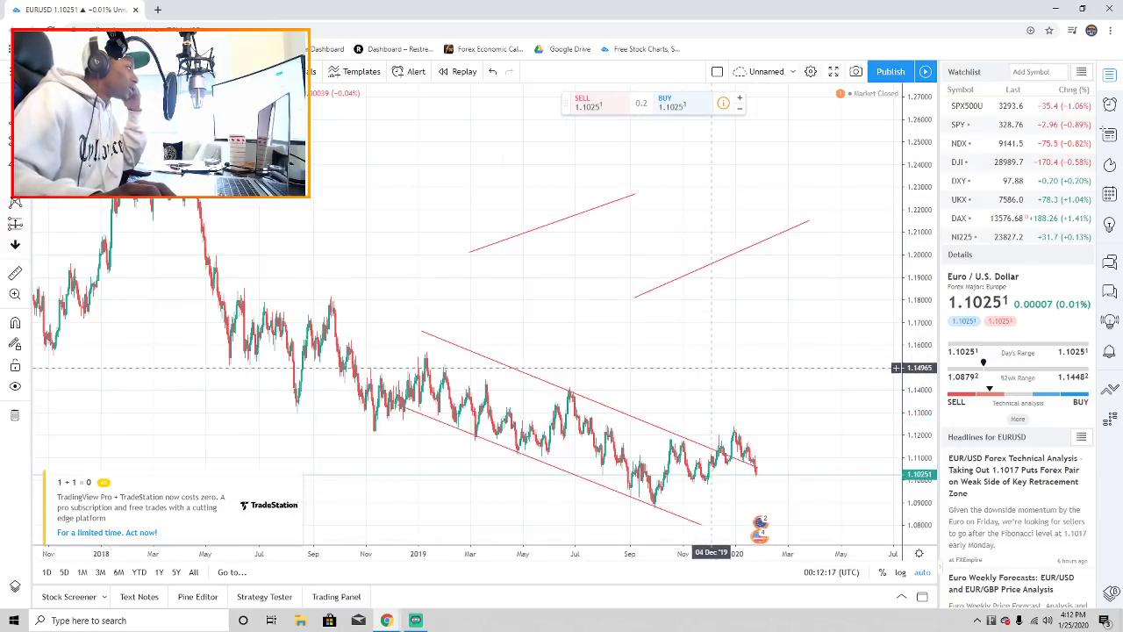
drag(620, 408, 628, 419)
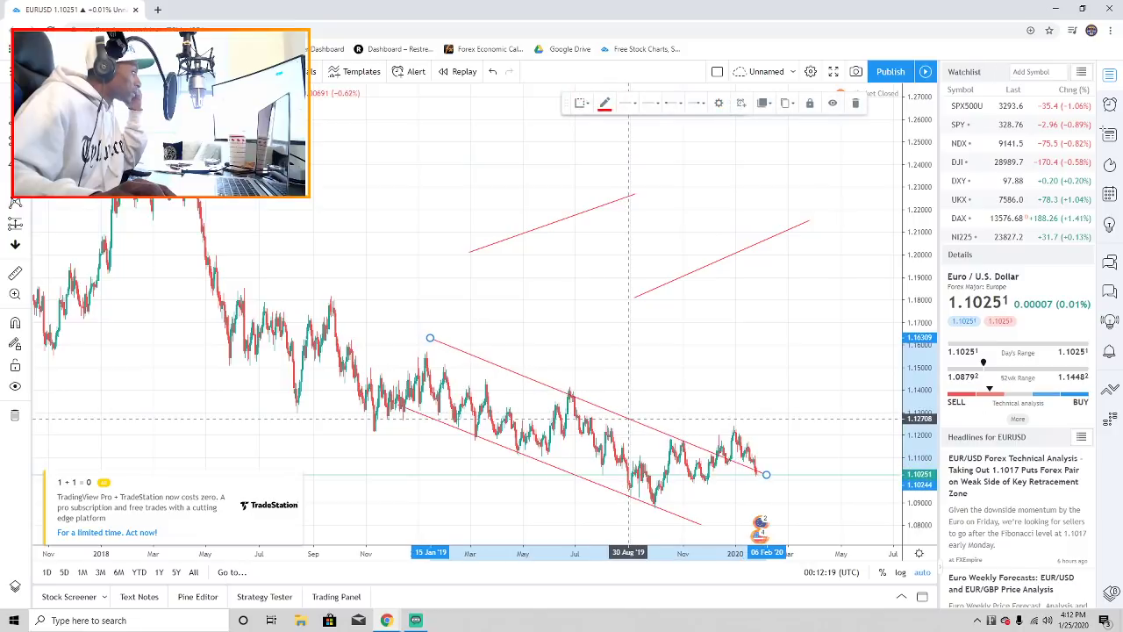
scroll(629, 419, up, 3)
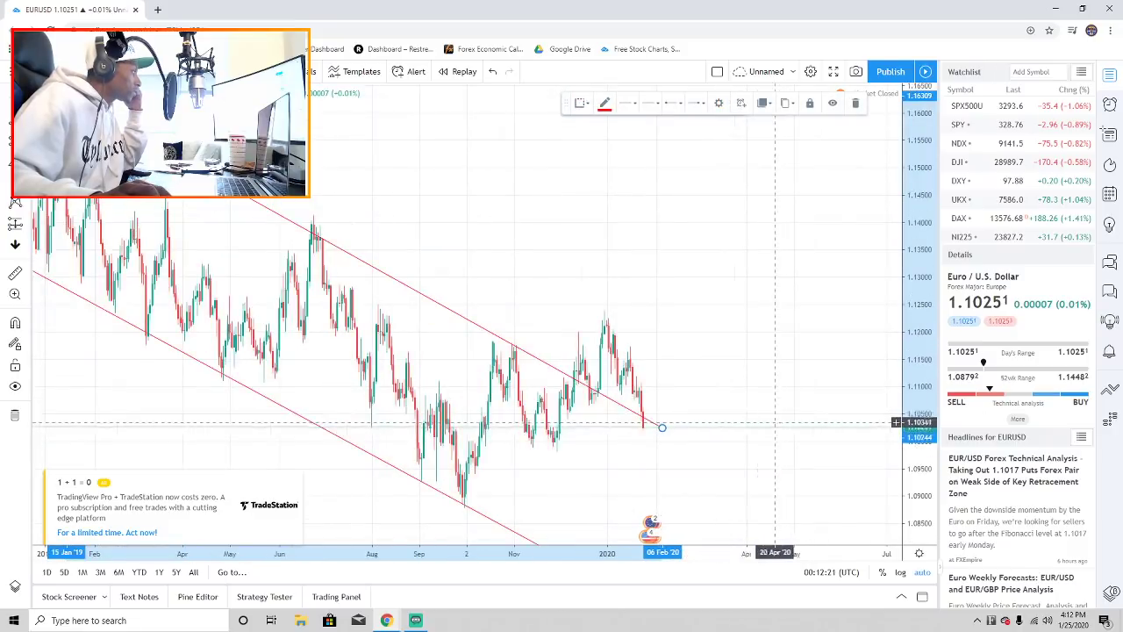
scroll(645, 436, down, 2)
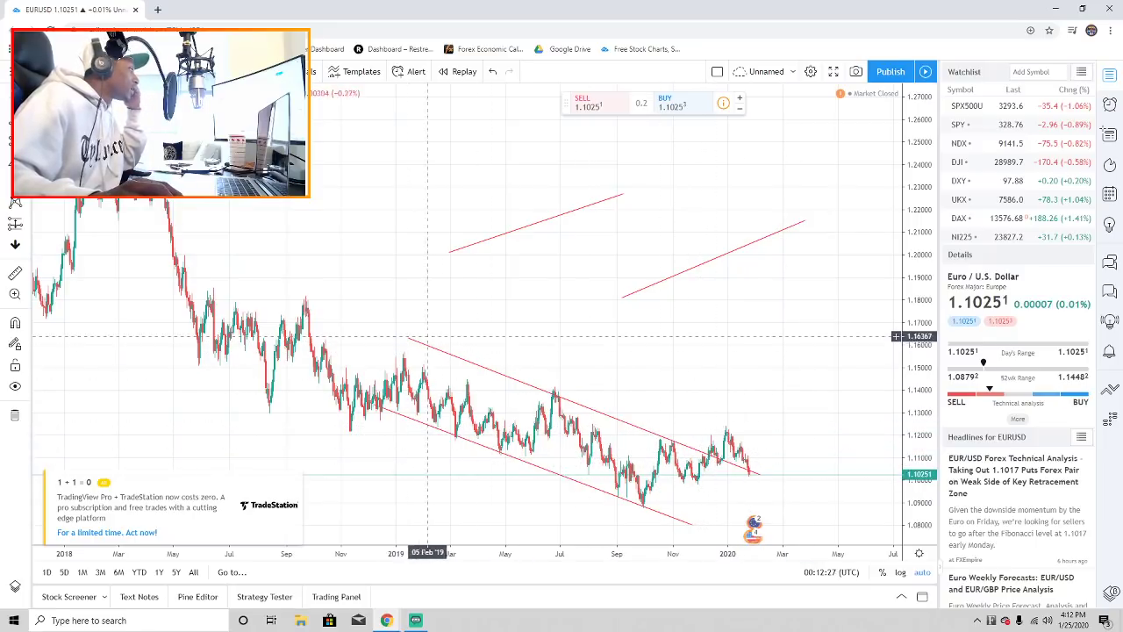
scroll(728, 460, up, 2)
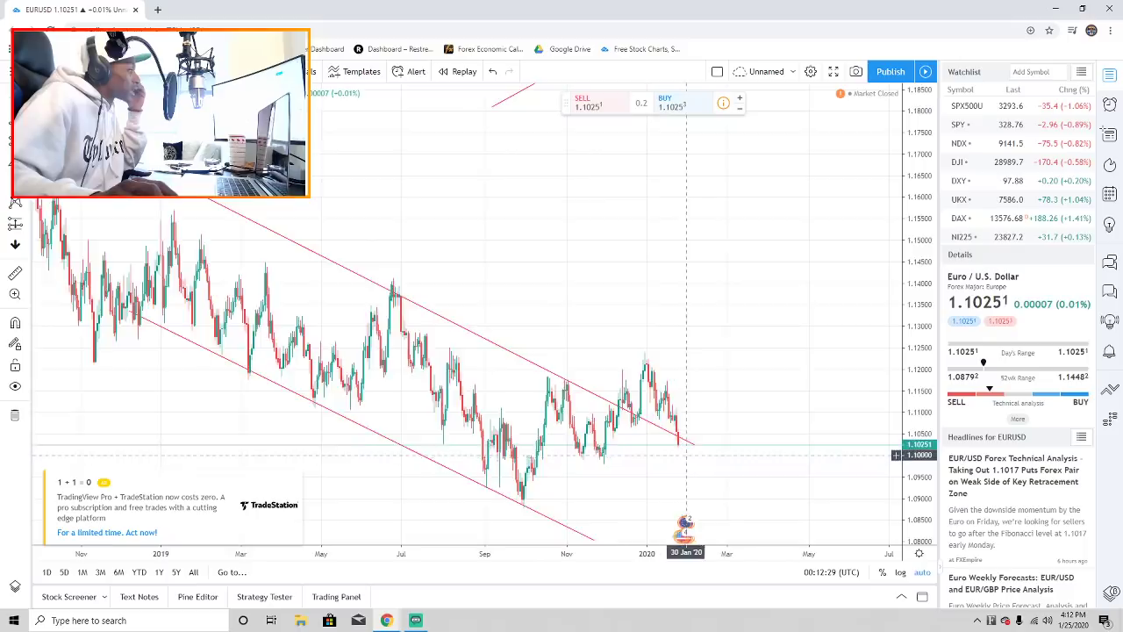
scroll(686, 454, down, 2)
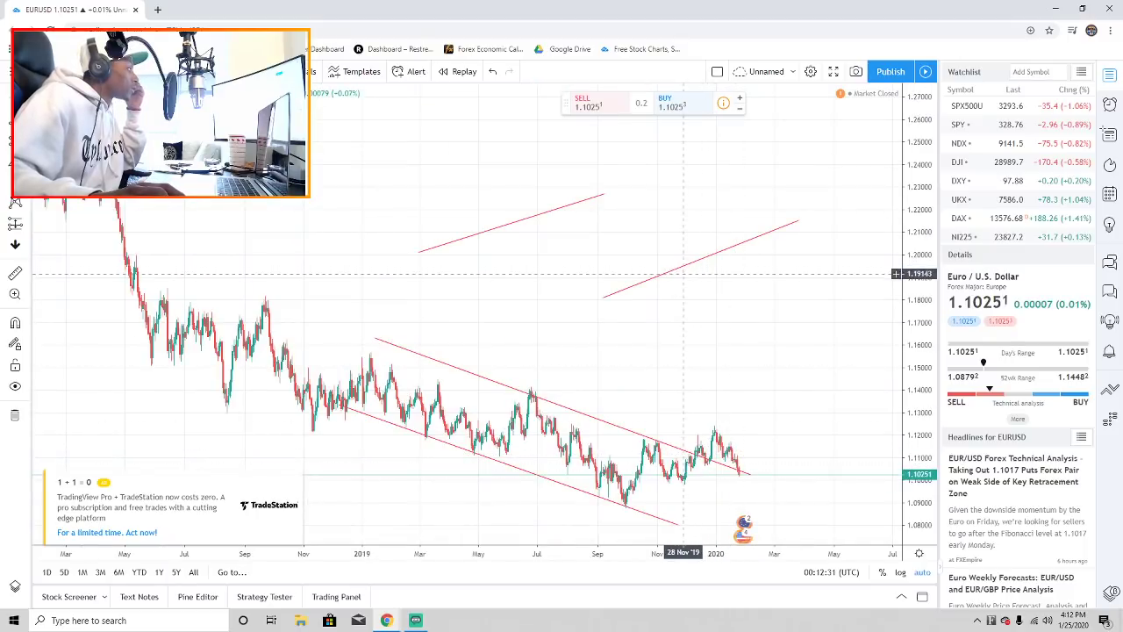
- Move both ascending lines back around the recent price swing, extending the upper to 15 May '20 near 1.144 and the lower to 29 May '20 near 1.130
mouse_move(687, 263)
mouse_down()
mouse_move(669, 493)
mouse_move(661, 485)
mouse_up()
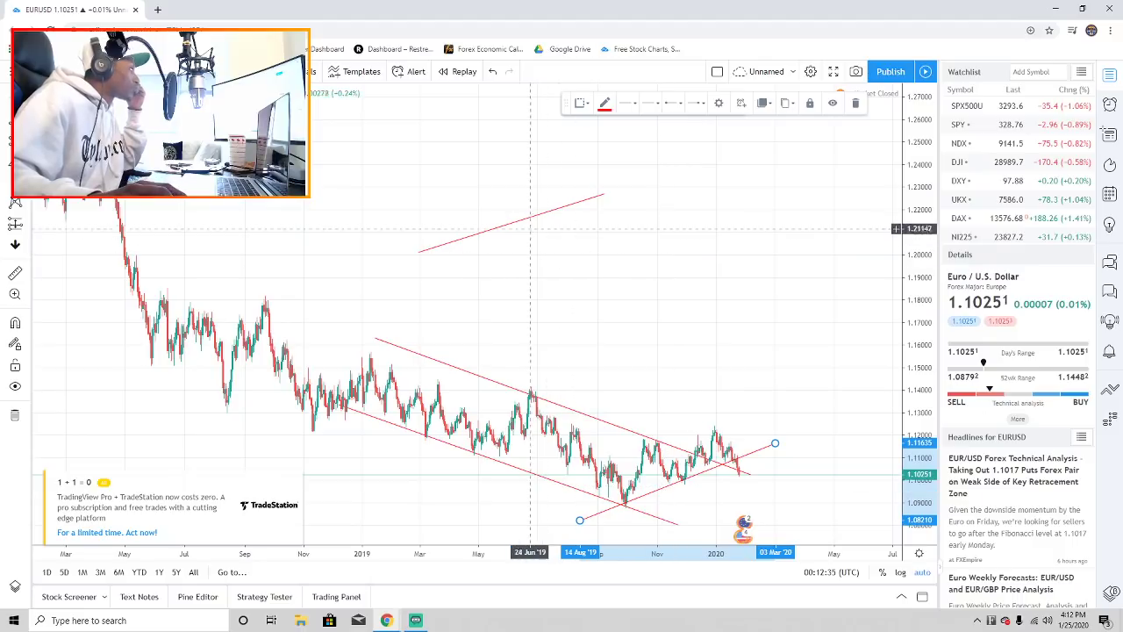
drag(524, 220, 660, 448)
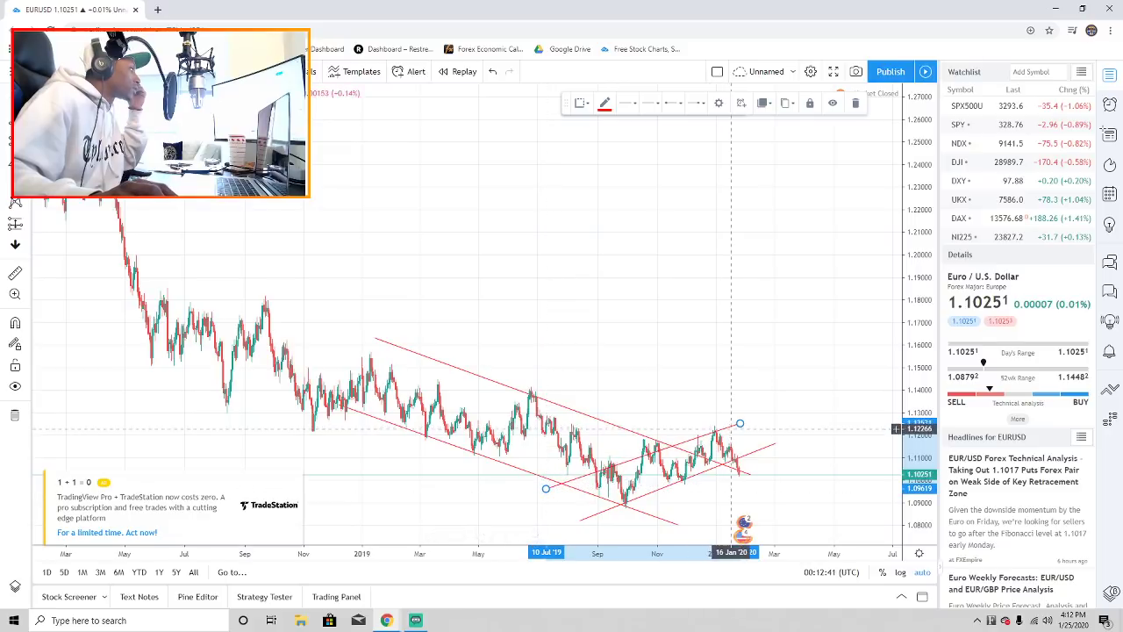
drag(740, 424, 847, 380)
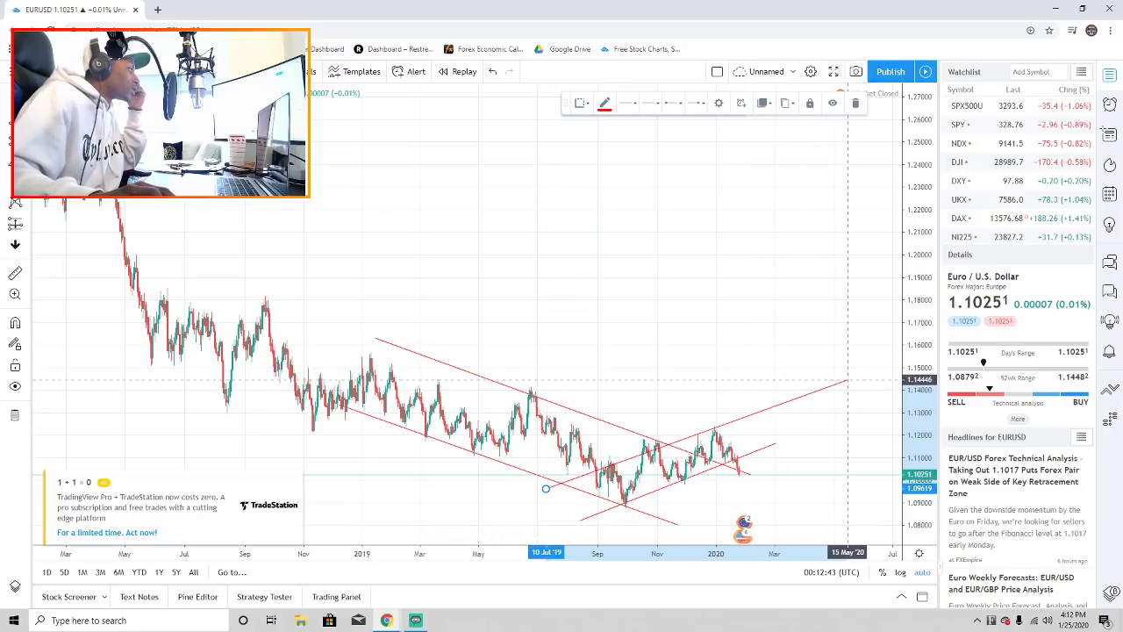
drag(790, 348, 773, 345)
drag(760, 443, 842, 411)
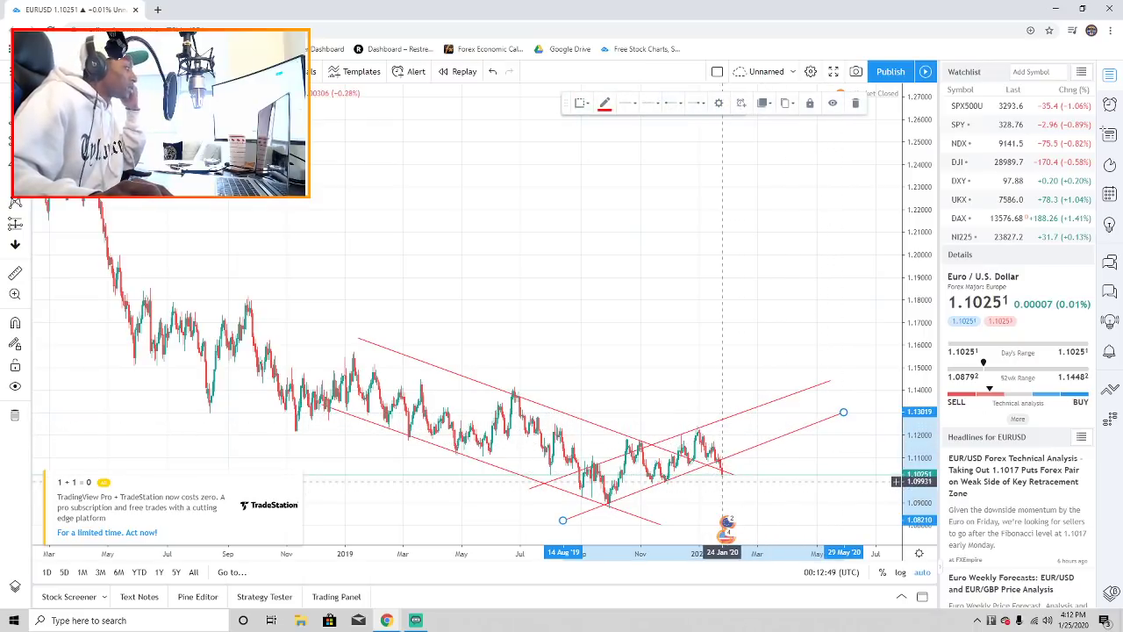
scroll(747, 487, up, 6)
drag(581, 450, 713, 428)
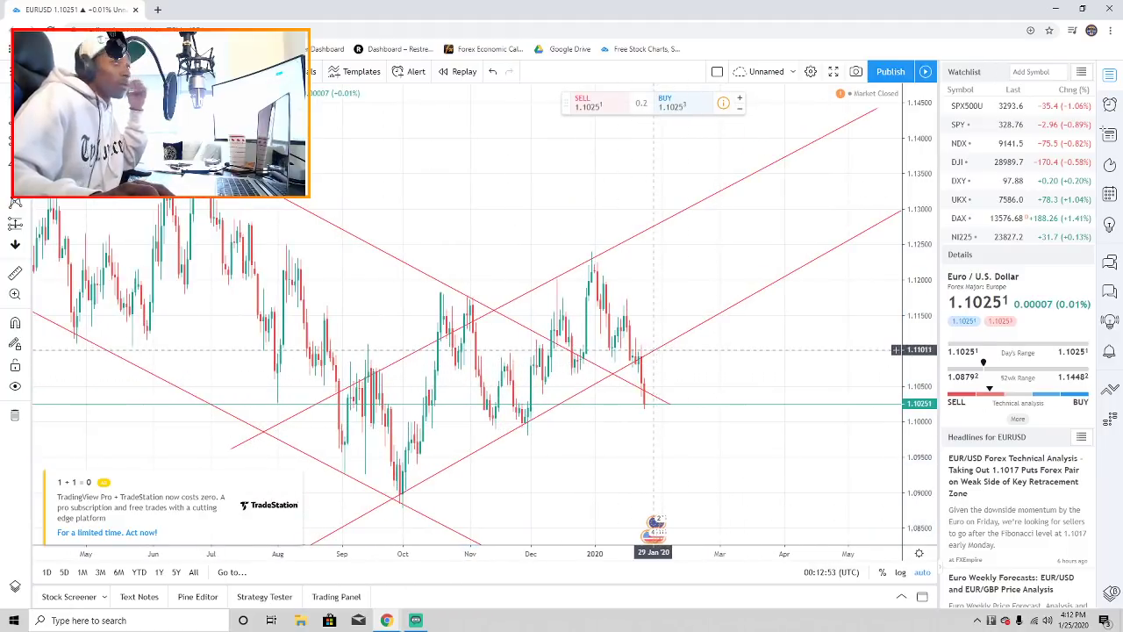
- Delete both ascending trend lines, keeping only the descending channel on the chart
click(689, 332)
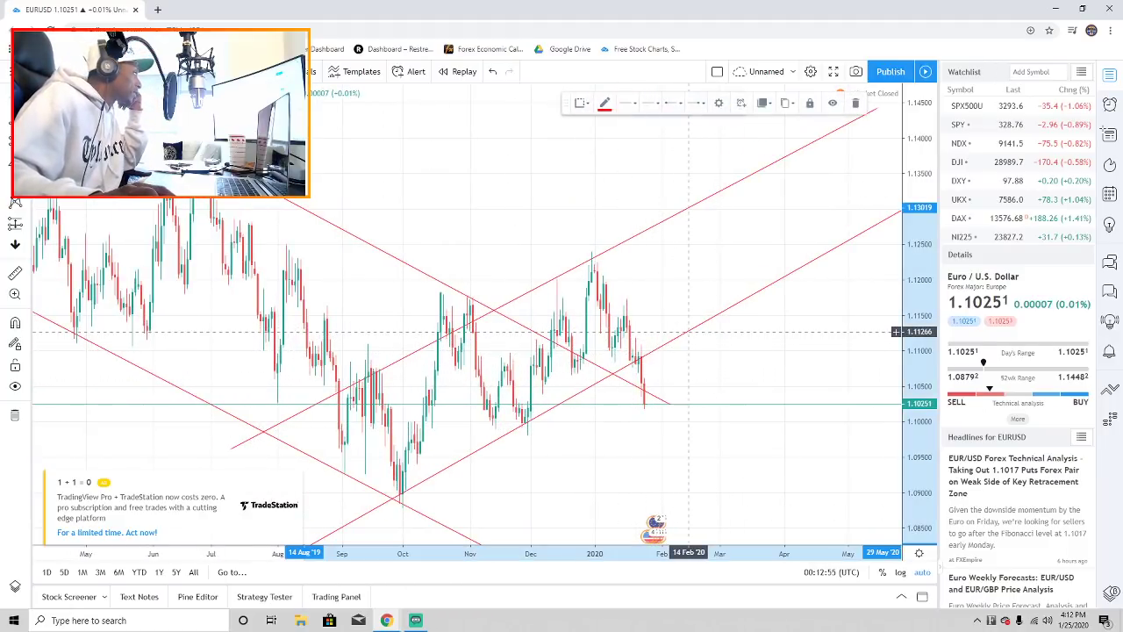
click(856, 103)
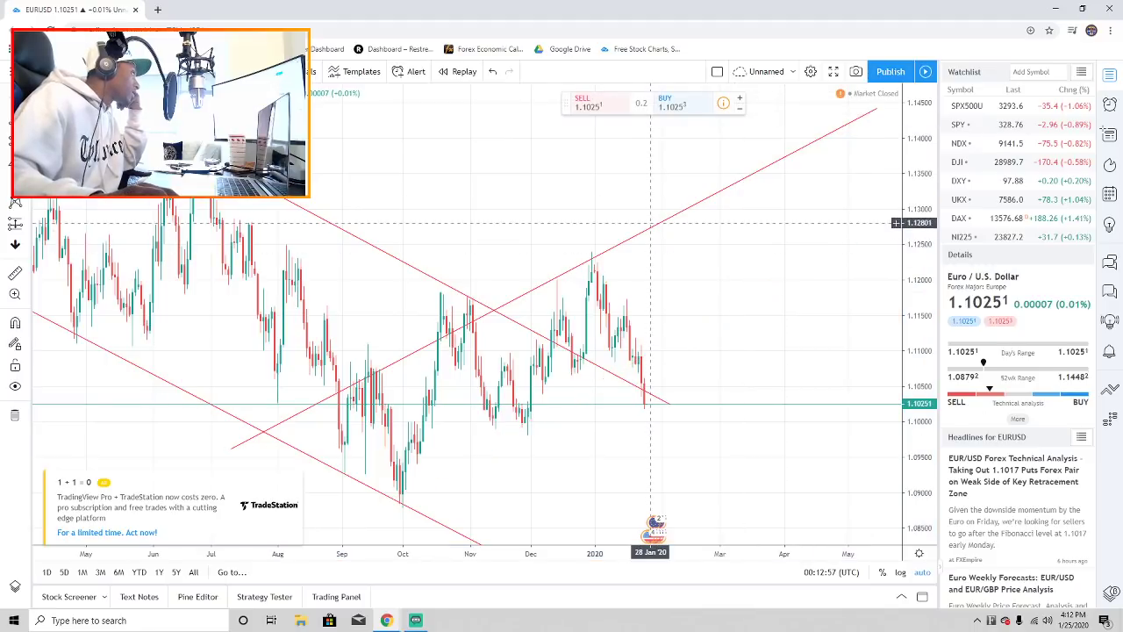
click(648, 229)
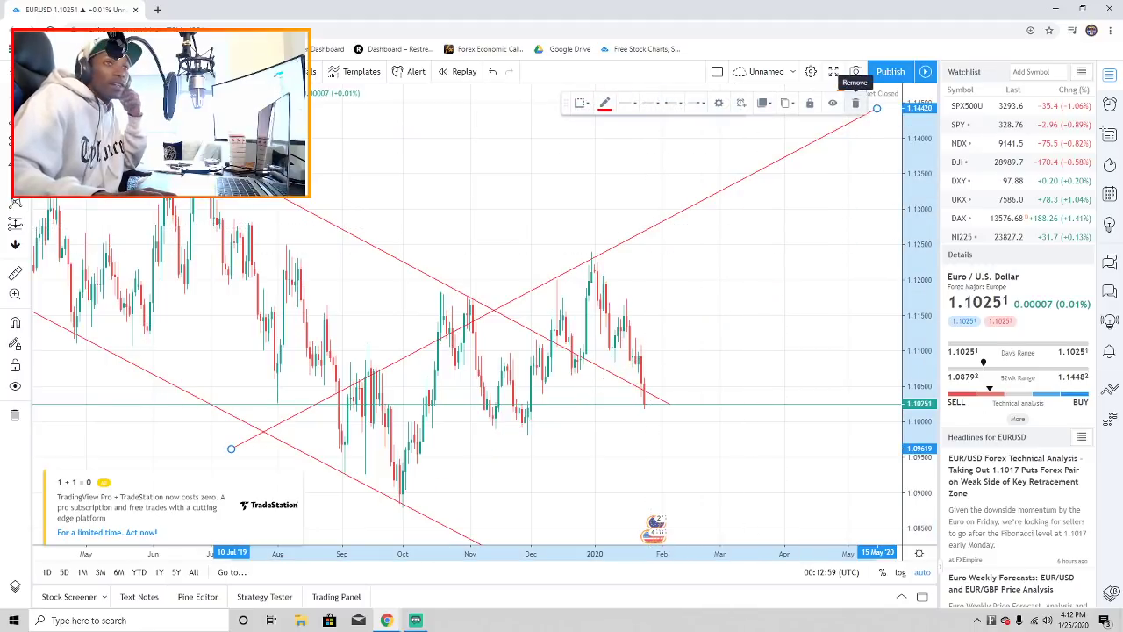
click(855, 102)
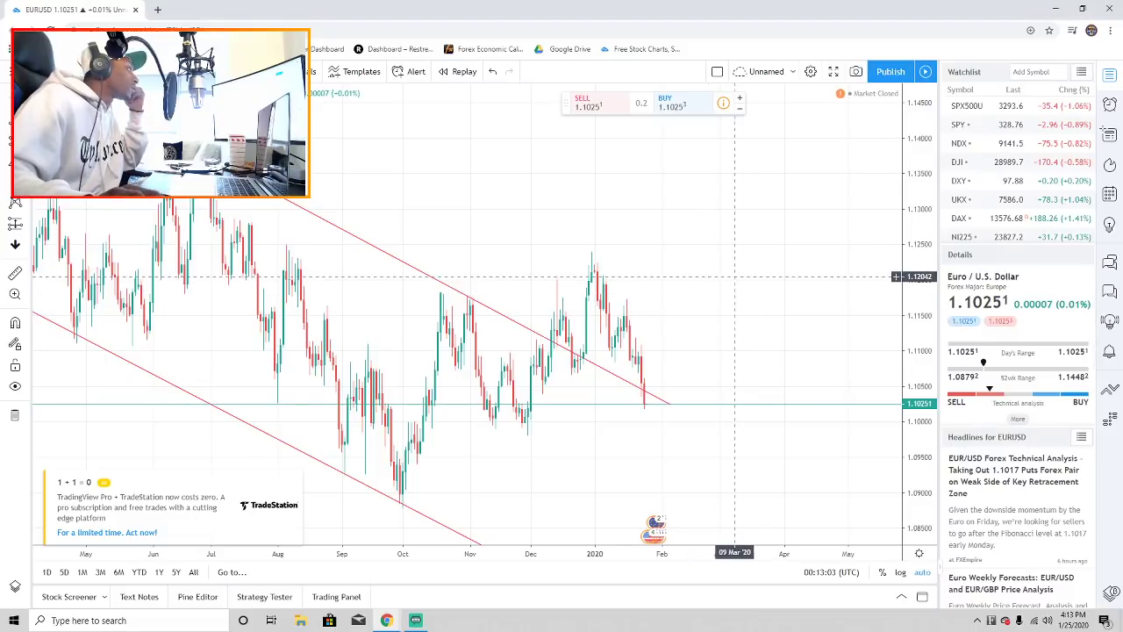
drag(734, 276, 785, 279)
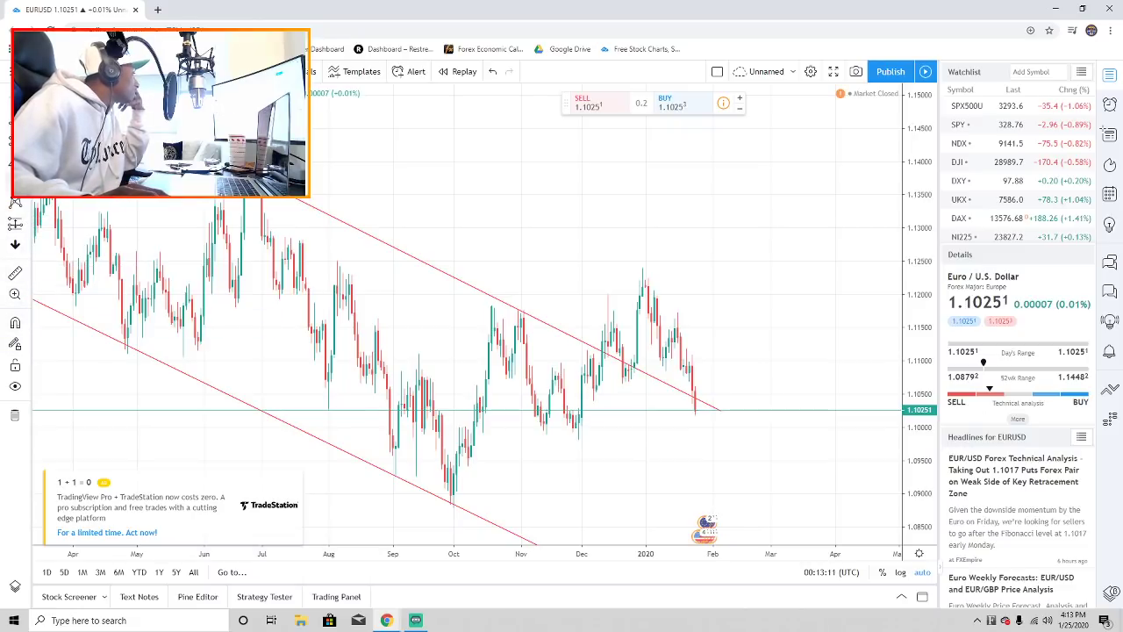
click(15, 343)
mouse_move(668, 429)
mouse_down()
mouse_move(713, 411)
mouse_move(652, 421)
mouse_up()
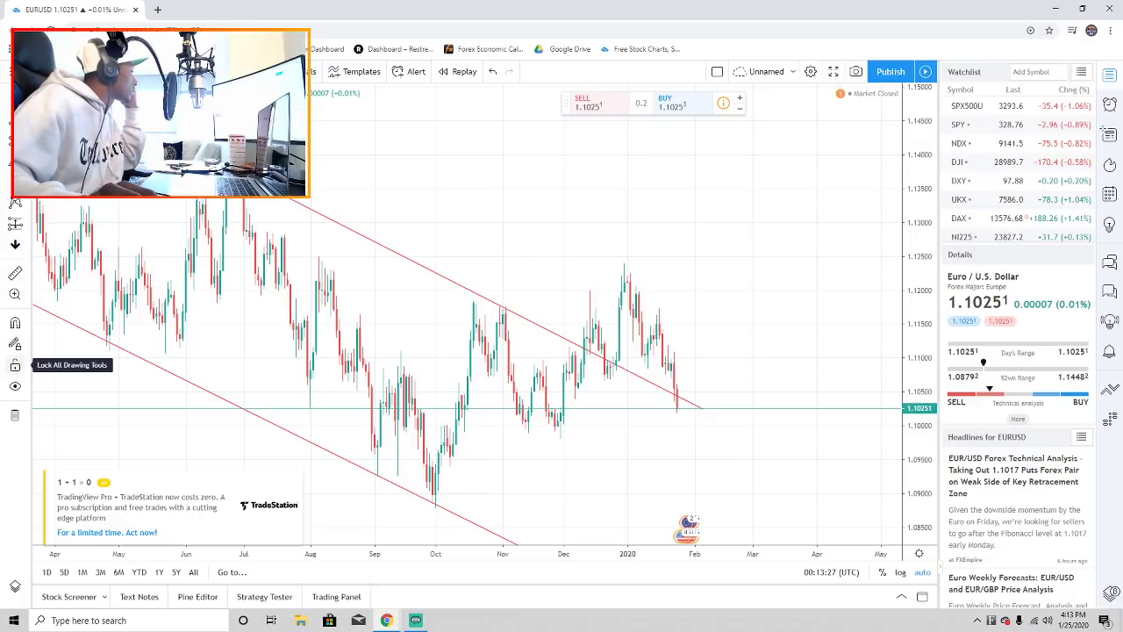
click(15, 386)
click(15, 386)
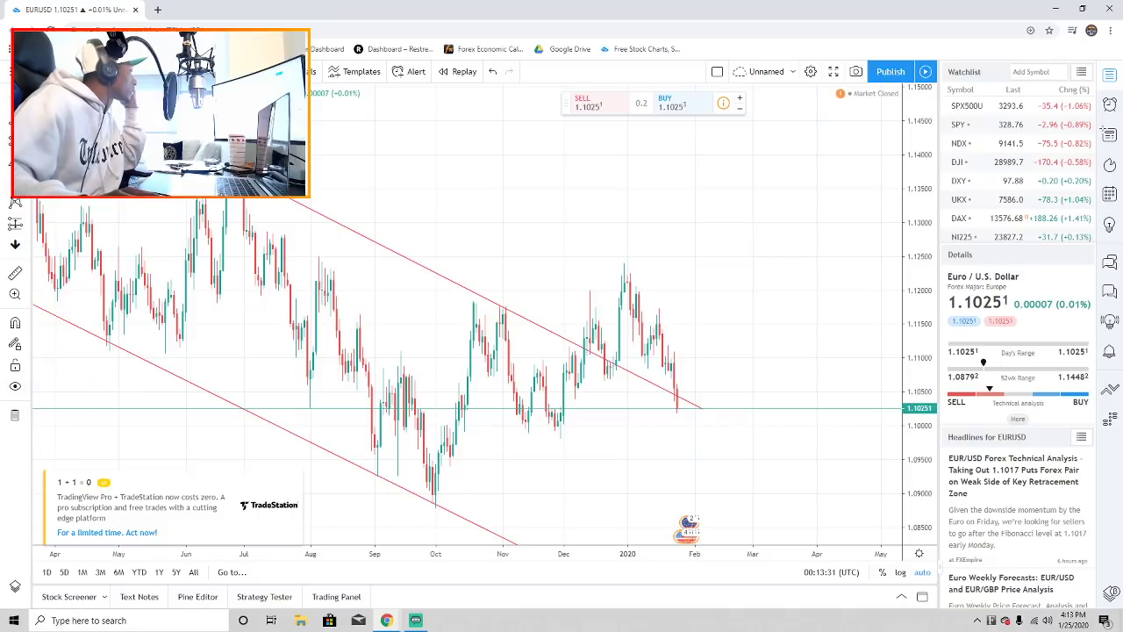
click(27, 121)
key(Escape)
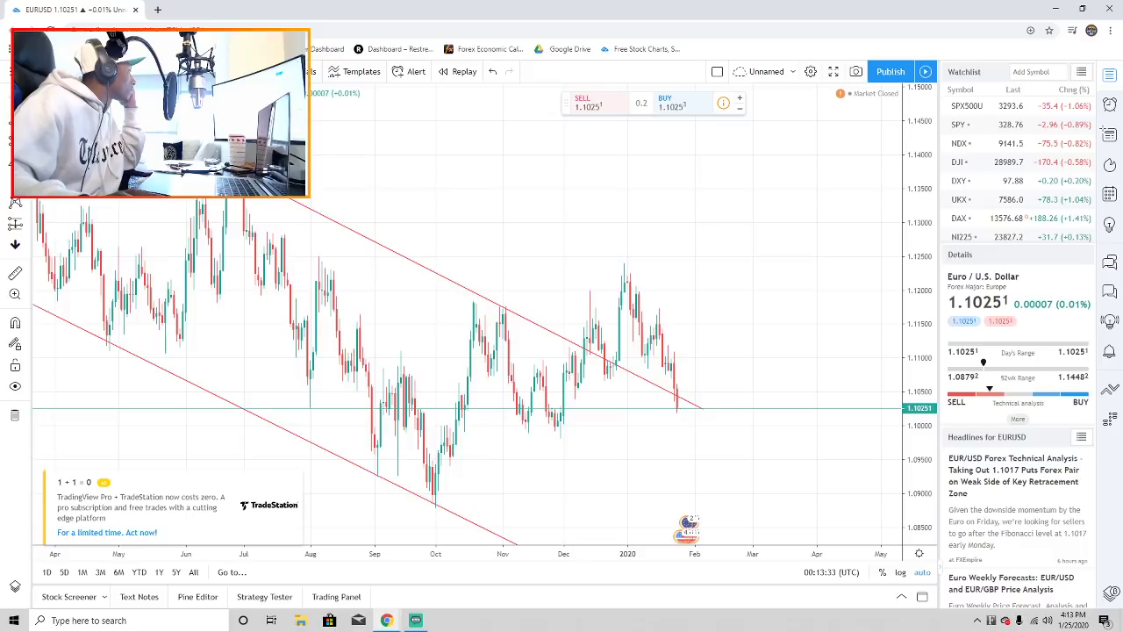
click(27, 139)
click(27, 139)
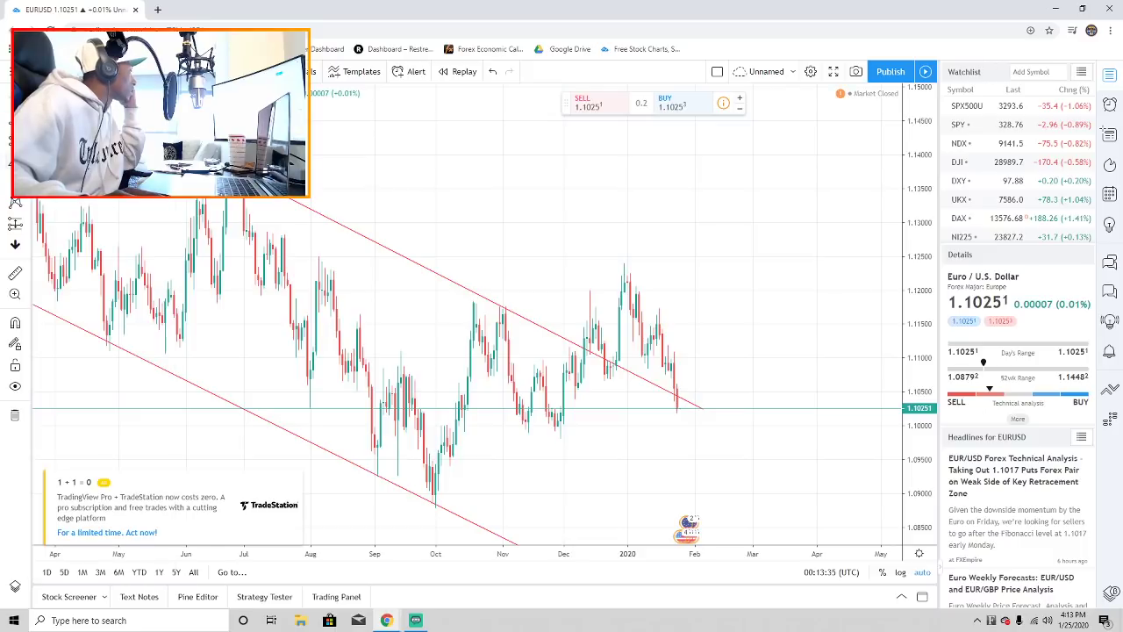
- Draw a wavy brush stroke across the latest price area from mid Dec '19 to Mar '20 and delete it
click(15, 161)
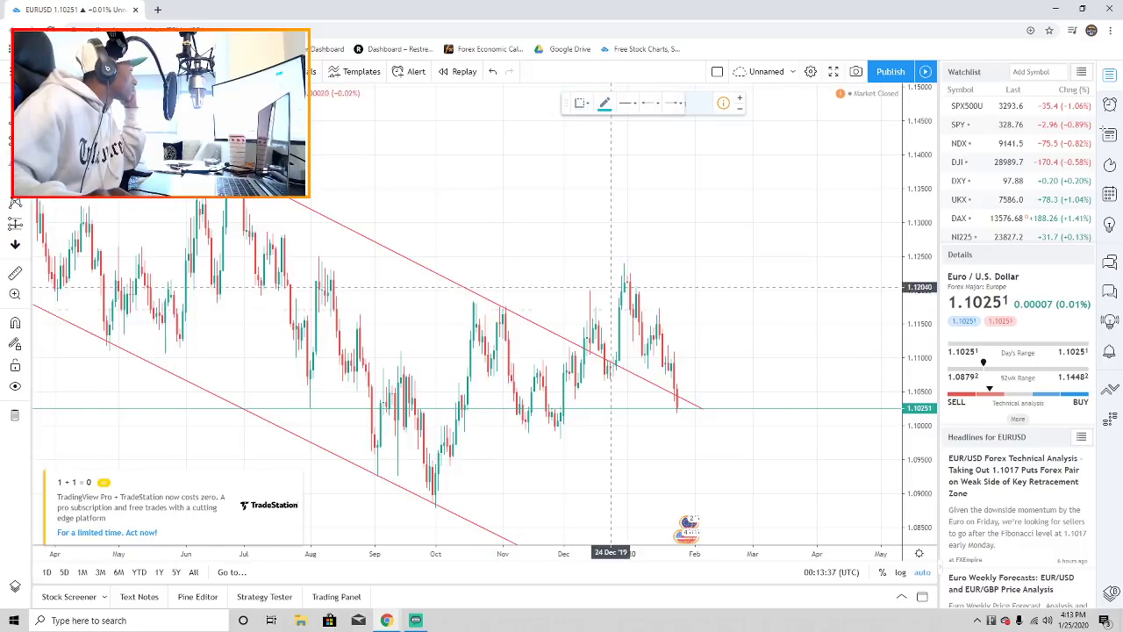
drag(587, 451, 770, 430)
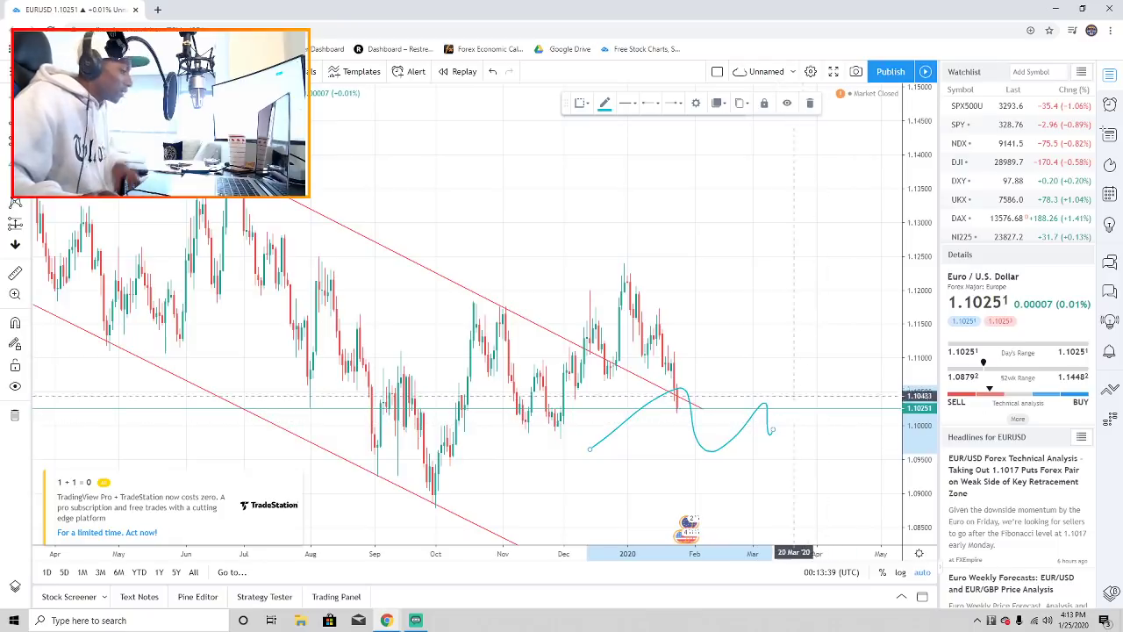
key(Delete)
- Trace the three recent price peaks from mid Dec '19 to late Jan '20 with the brush and delete the tracing
scroll(754, 386, down, 2)
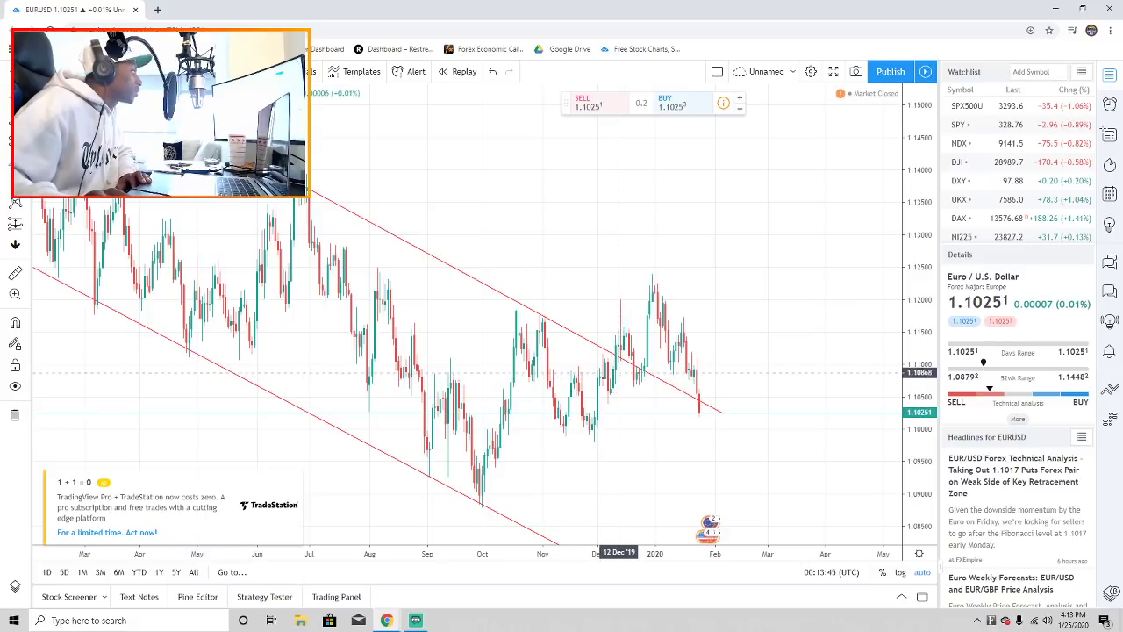
click(630, 368)
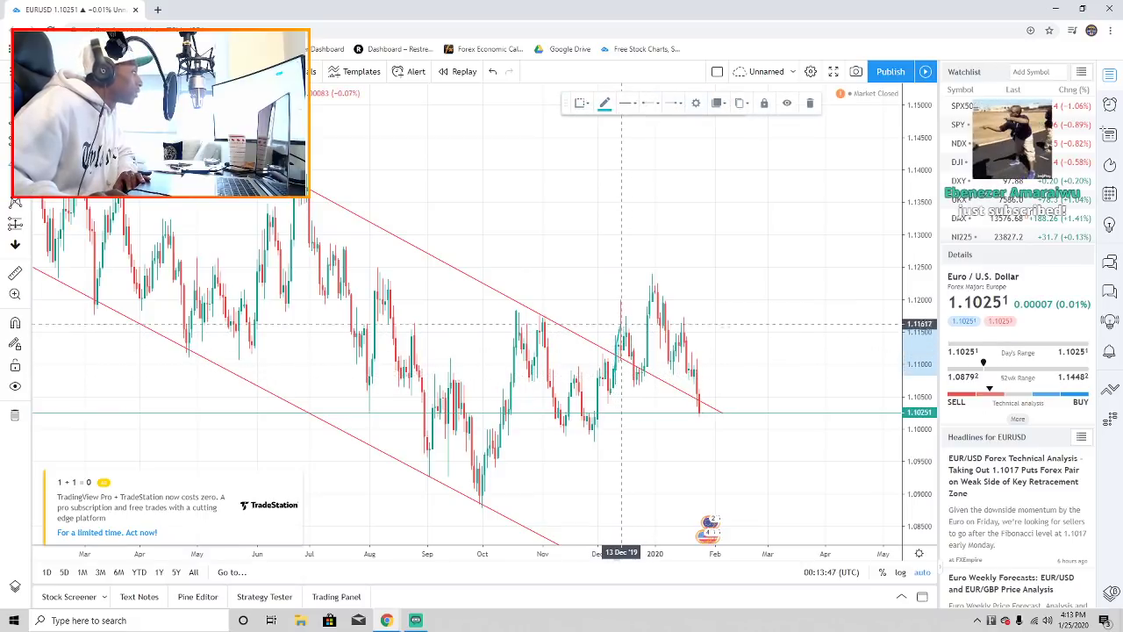
mouse_move(633, 366)
mouse_down()
mouse_move(657, 289)
mouse_move(676, 369)
mouse_move(684, 329)
mouse_move(698, 395)
mouse_up()
scroll(786, 373, up, 3)
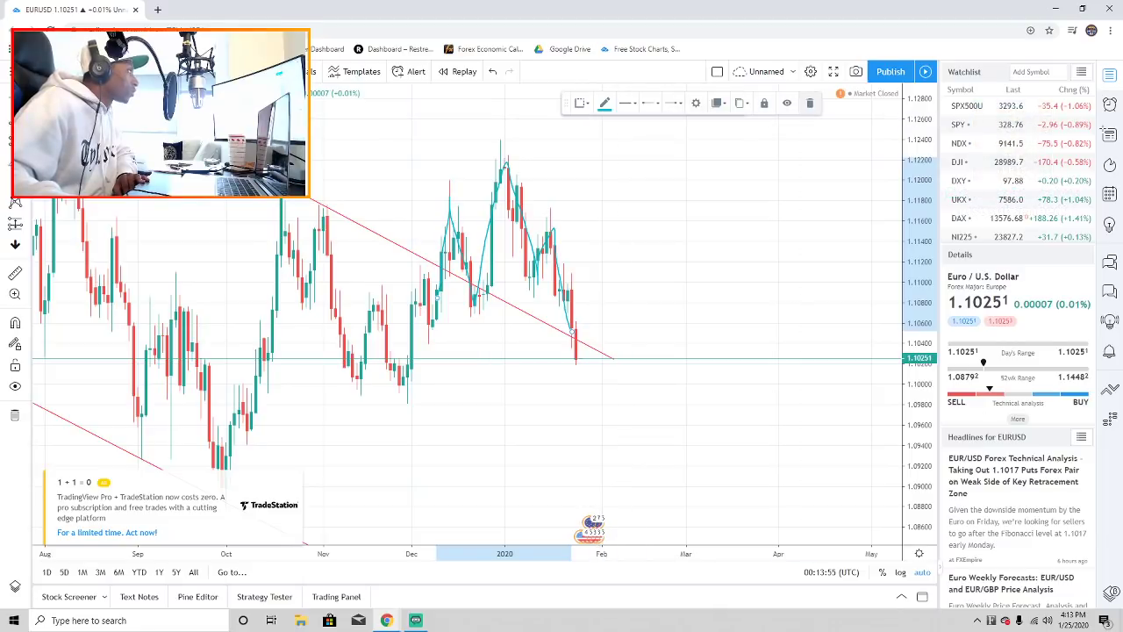
key(Delete)
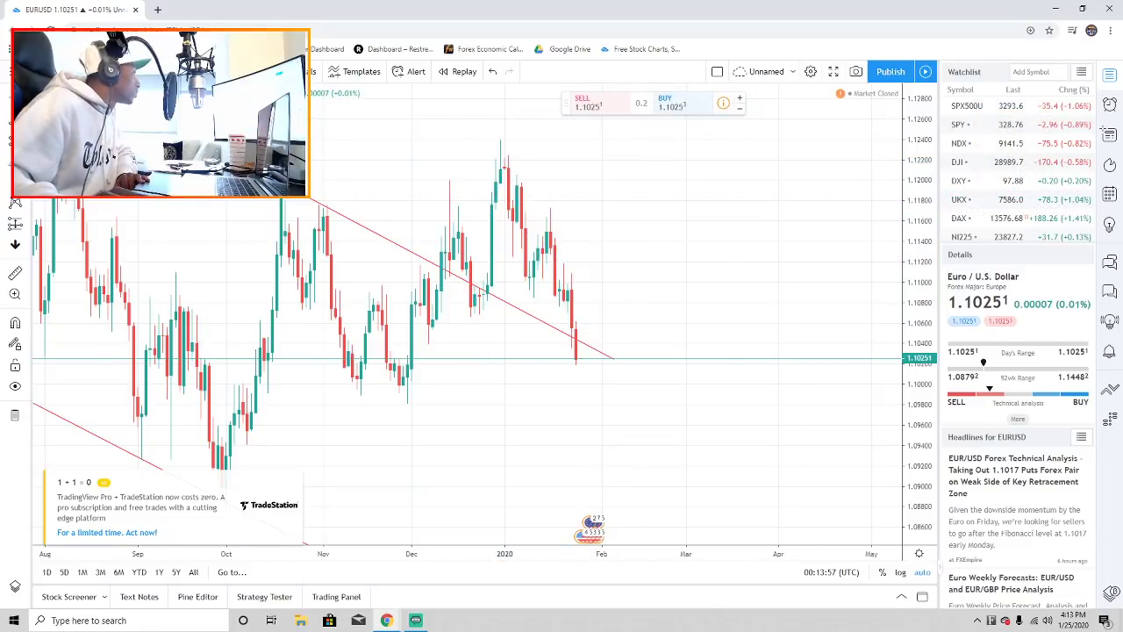
- Brush a short sample stroke in the empty area around Mar '20 near 1.113 and give it a thicker line
click(28, 161)
click(68, 138)
mouse_move(686, 239)
mouse_down()
mouse_move(704, 260)
mouse_move(736, 268)
mouse_up()
click(626, 103)
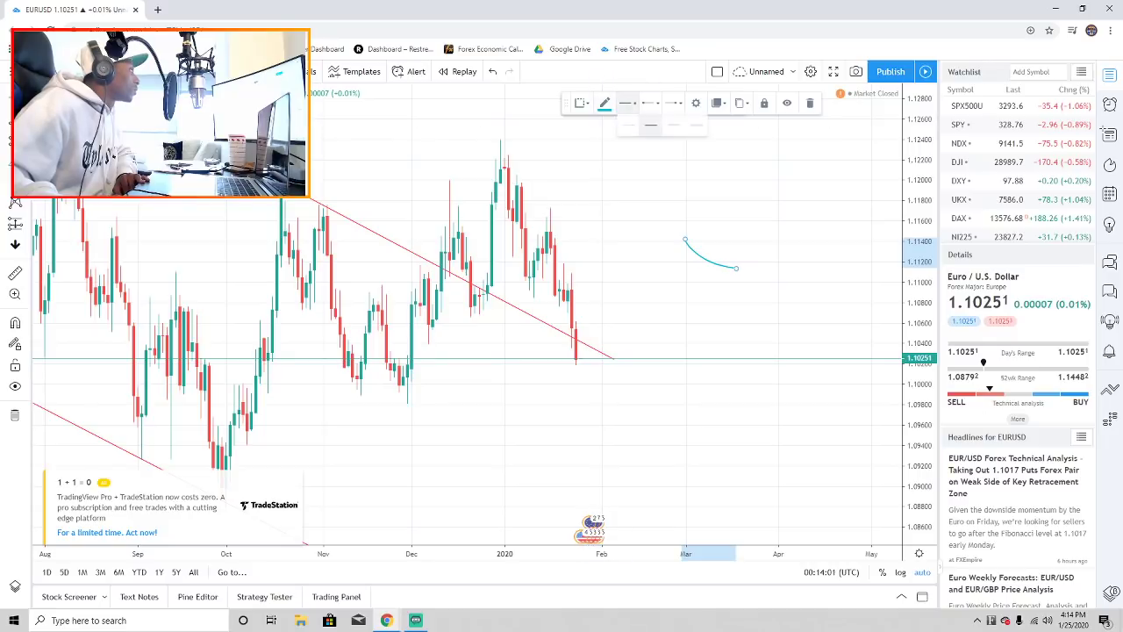
click(683, 126)
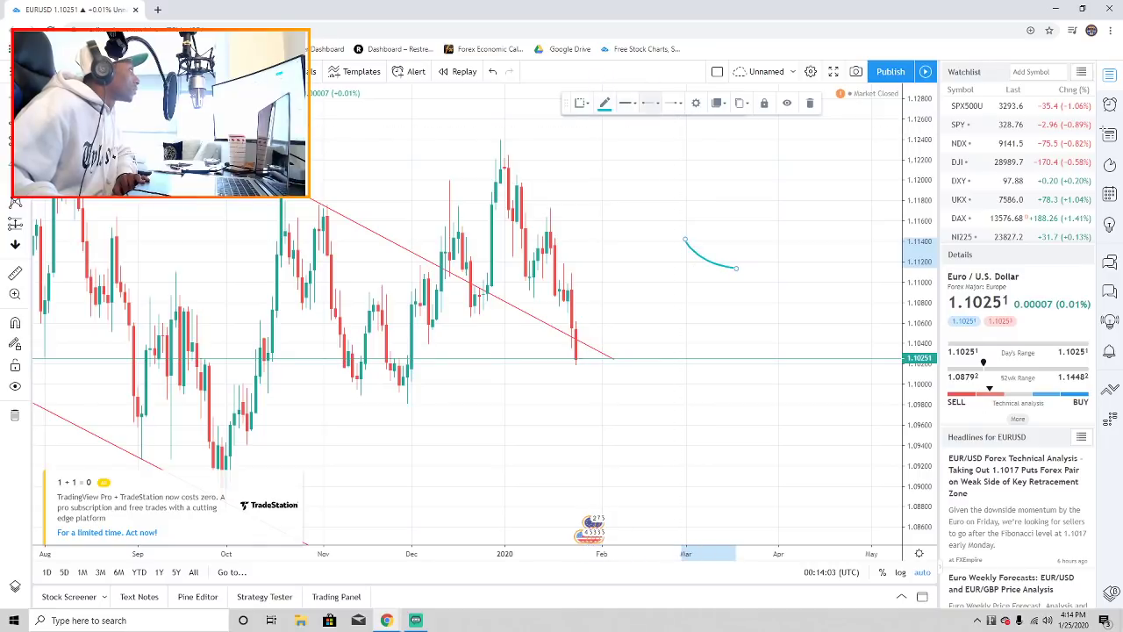
click(670, 124)
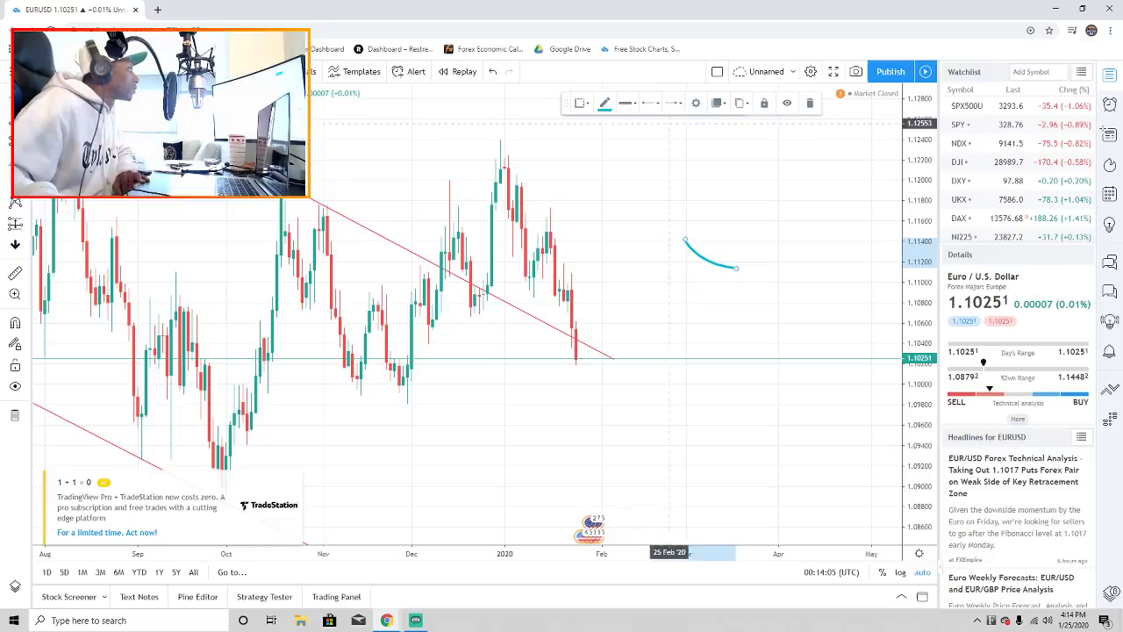
- Try red, settle on blue as the brush colour of the sample stroke, and delete the stroke
click(605, 102)
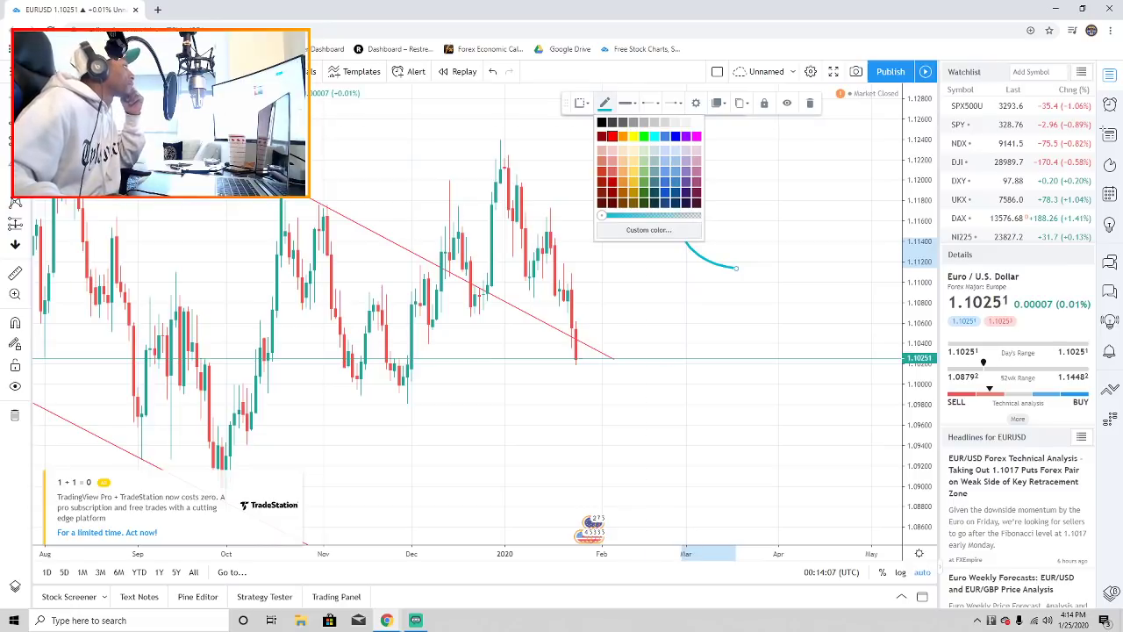
click(612, 136)
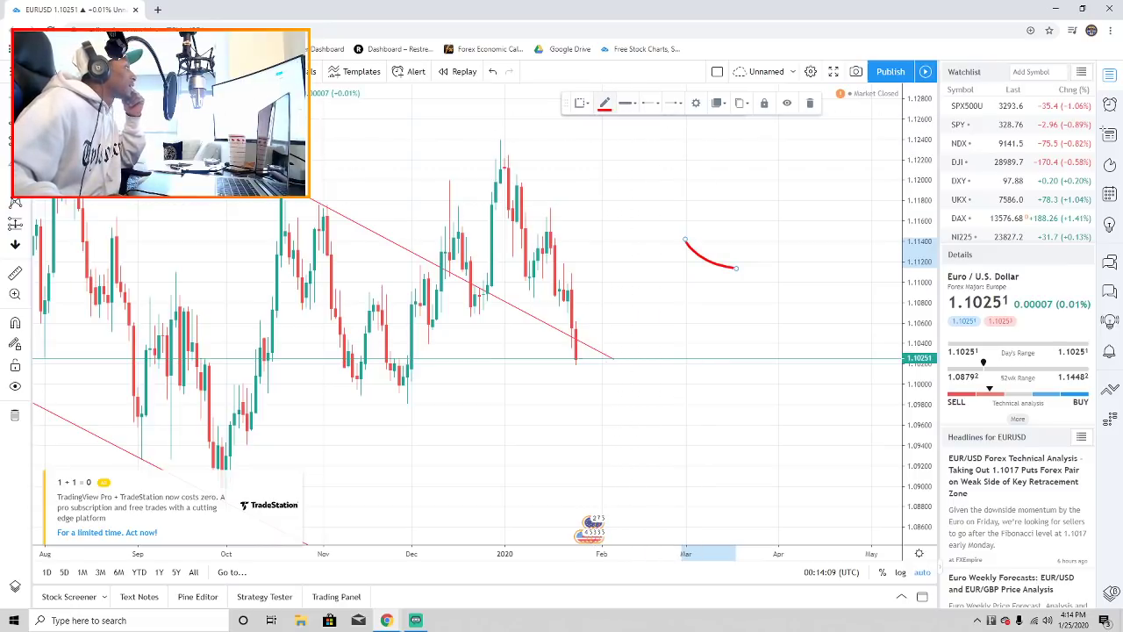
click(604, 103)
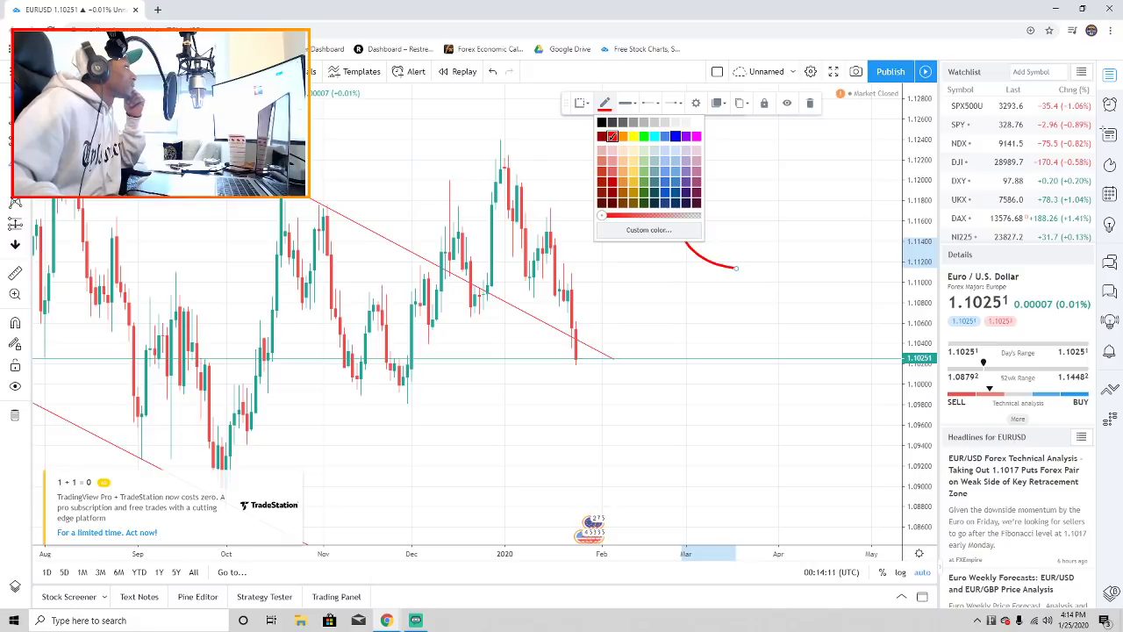
click(676, 136)
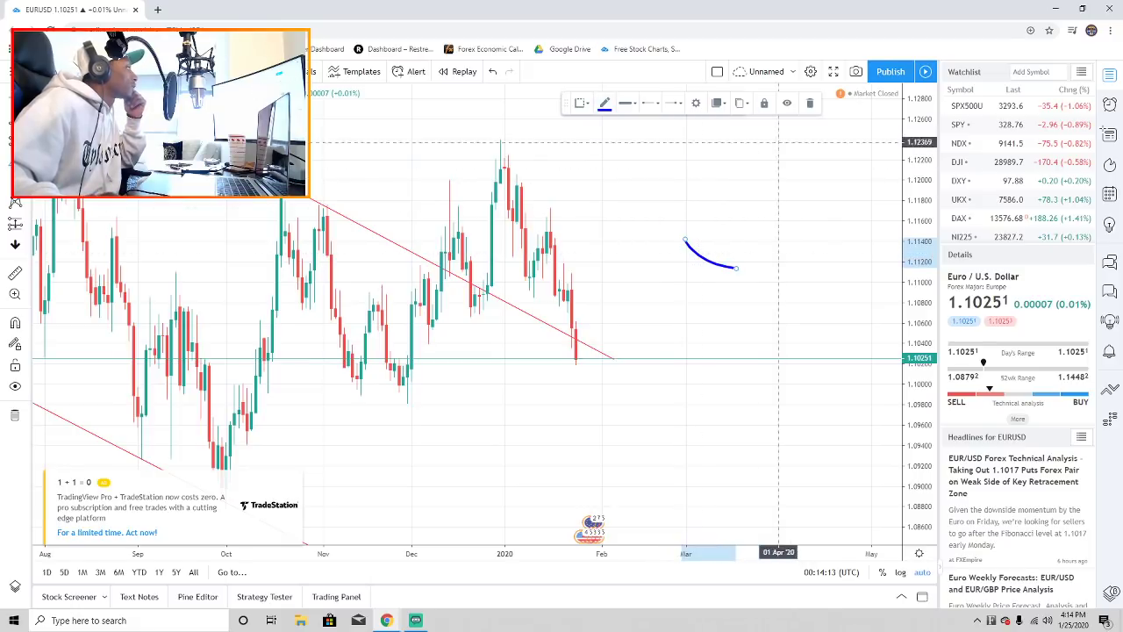
click(809, 102)
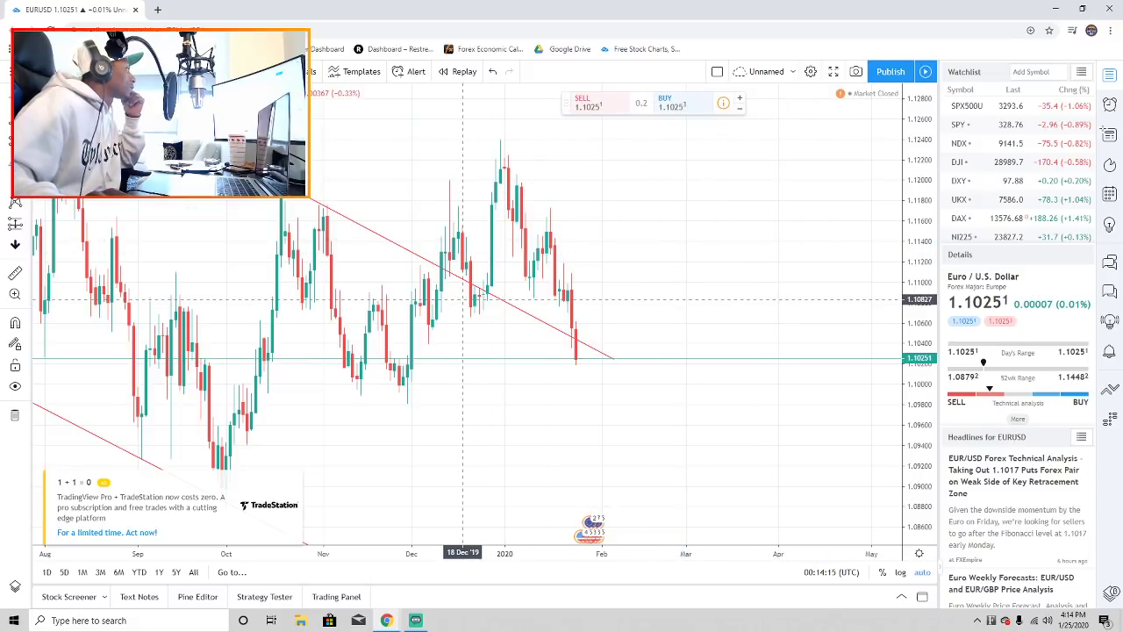
- Trace the three-peak pattern from Dec '19 to late Jan '20 in blue and brush near-horizontal lines across it at about 1.116 and 1.108
drag(433, 299, 458, 237)
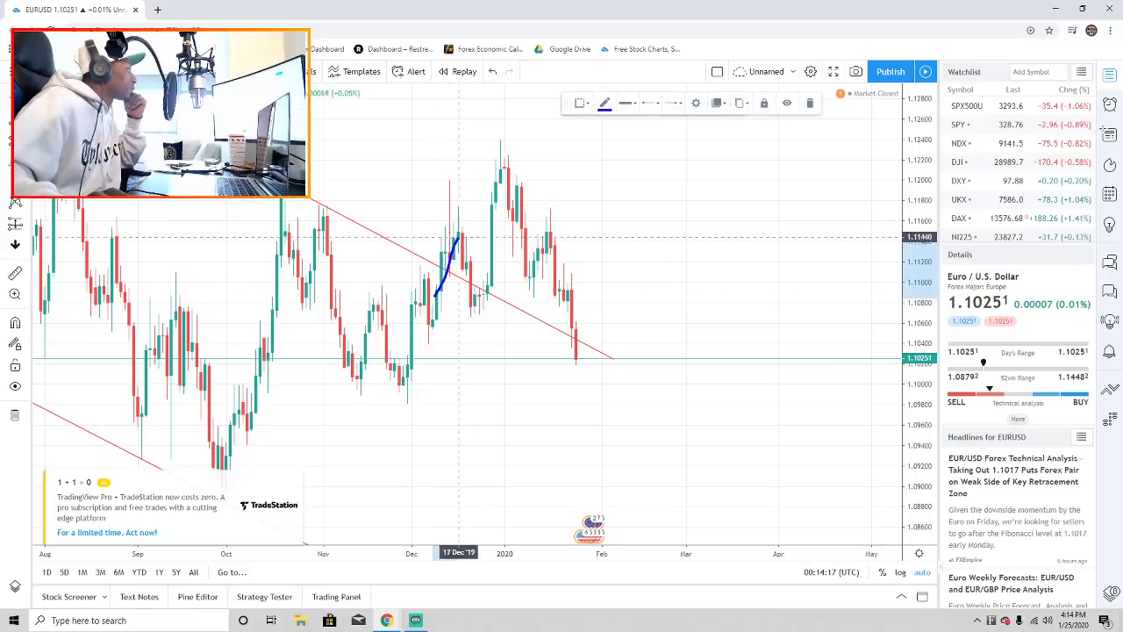
mouse_move(467, 298)
mouse_down()
mouse_move(503, 171)
mouse_move(526, 279)
mouse_move(565, 211)
mouse_move(576, 334)
mouse_up()
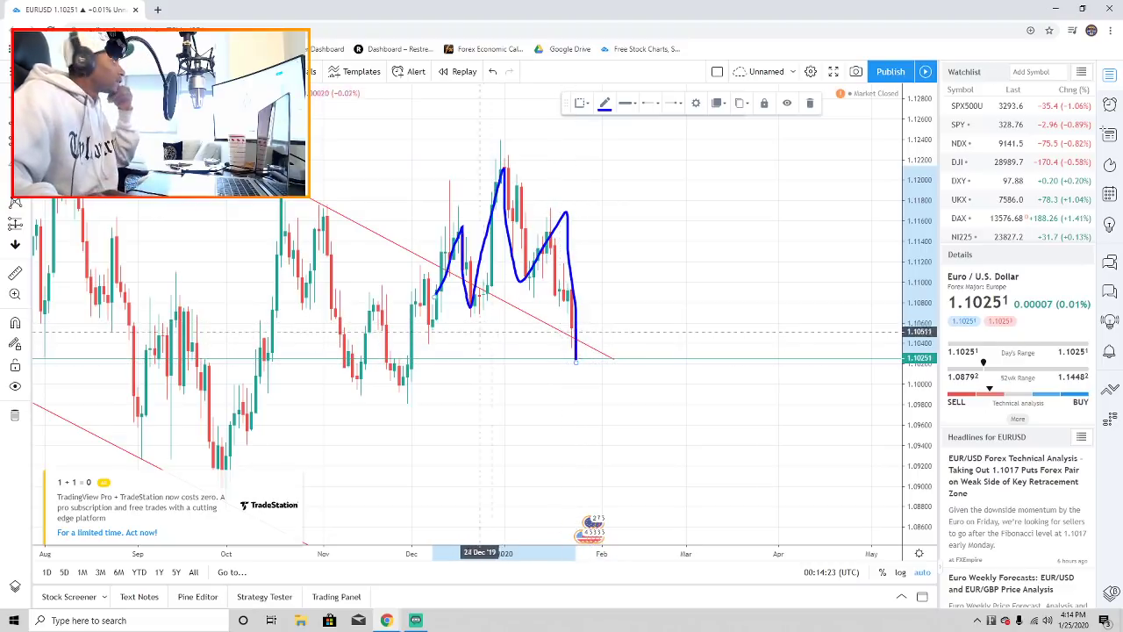
drag(417, 319, 670, 303)
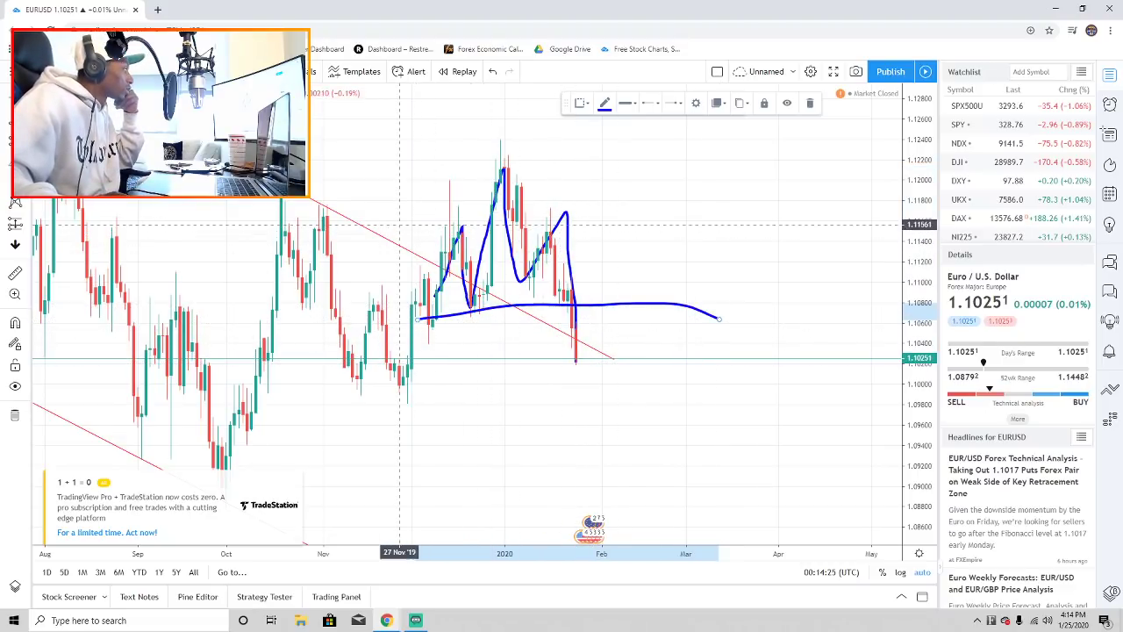
drag(402, 223, 707, 215)
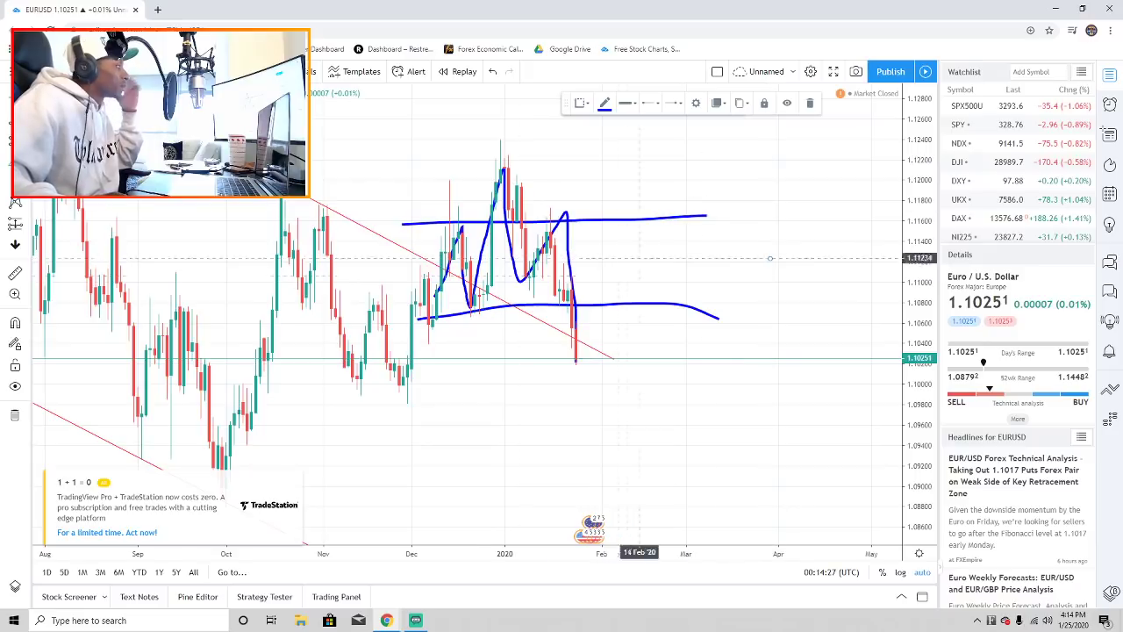
click(809, 102)
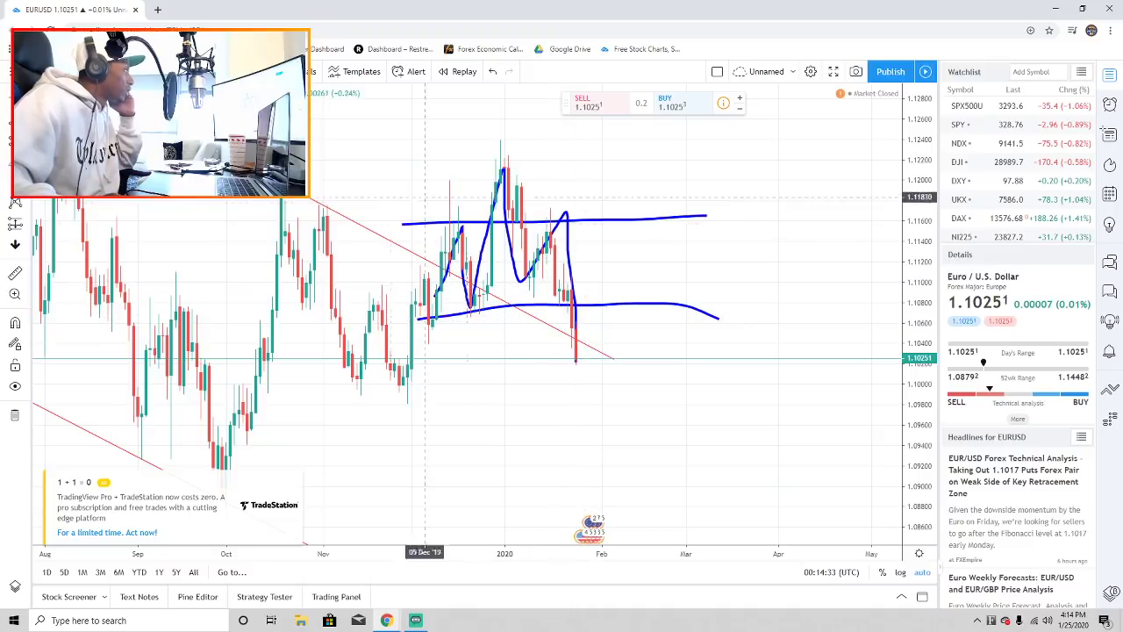
- Circle the price break through the lower blue line near 1.108 in late Jan '20 and colour the circle yellow
drag(599, 295, 601, 290)
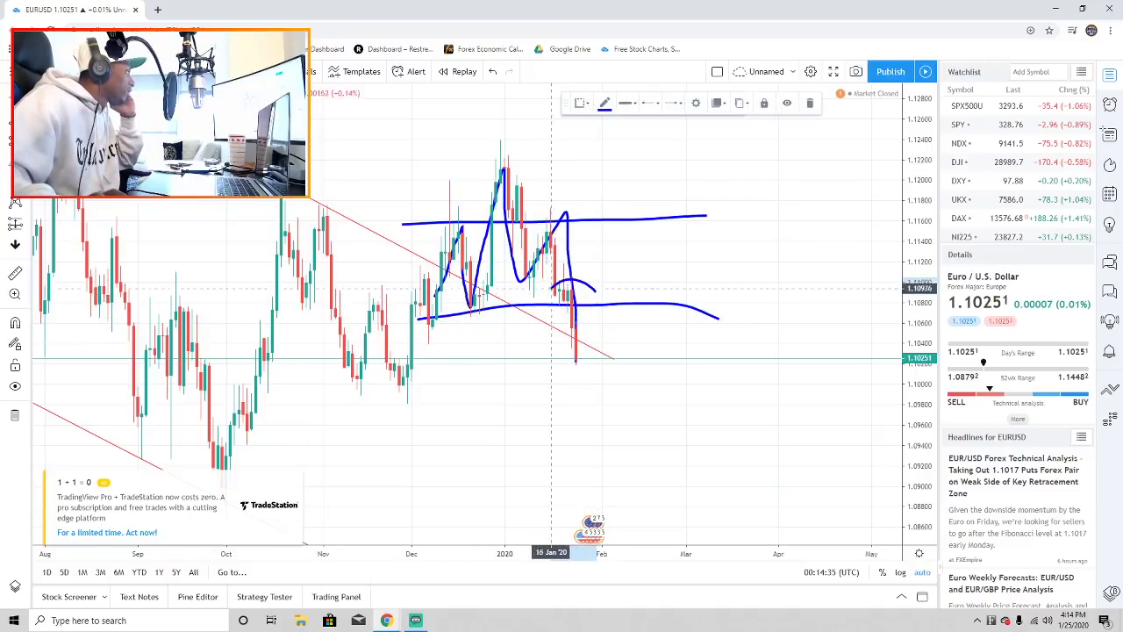
click(605, 103)
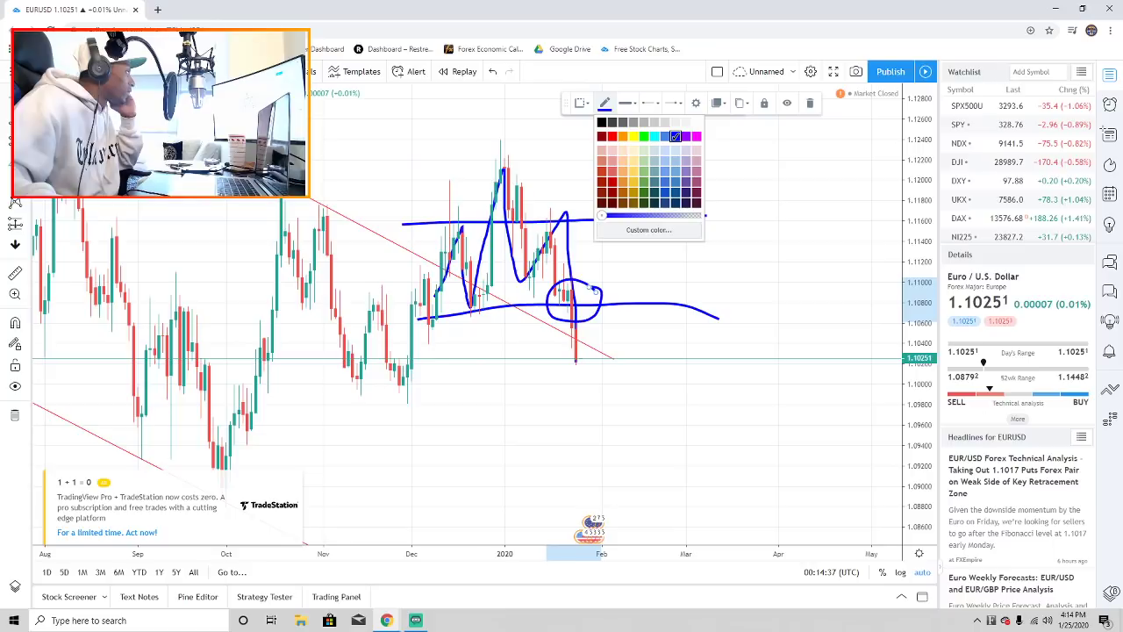
click(632, 136)
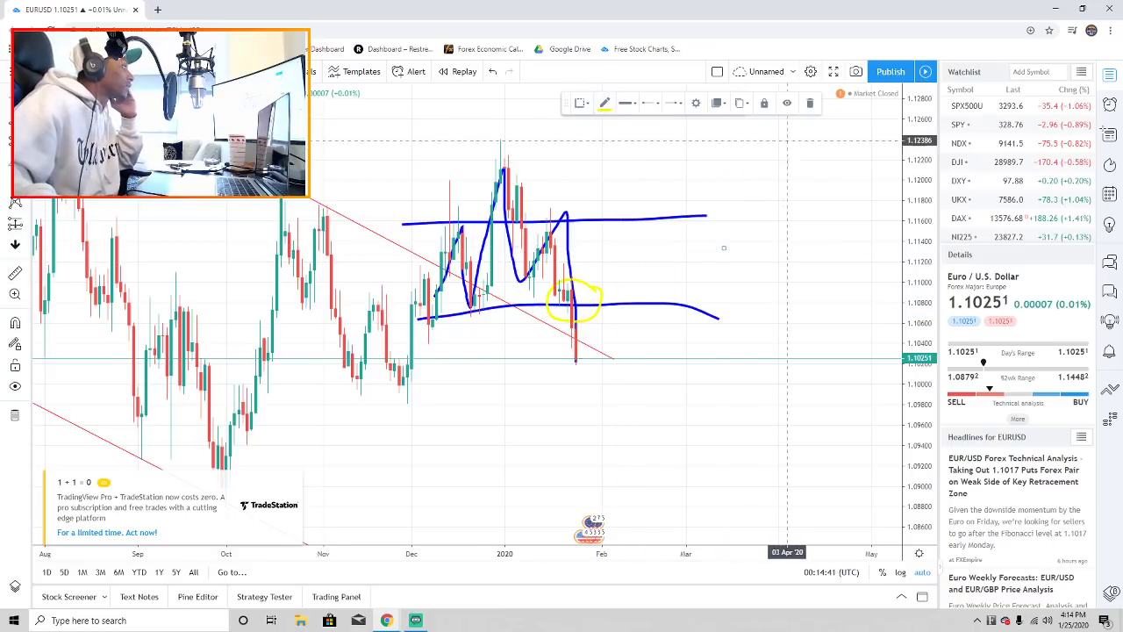
- Brush a near-horizontal yellow line at about 1.116 from the last peak to 28 Feb '20 and delete it
scroll(527, 294, up, 3)
drag(334, 211, 518, 203)
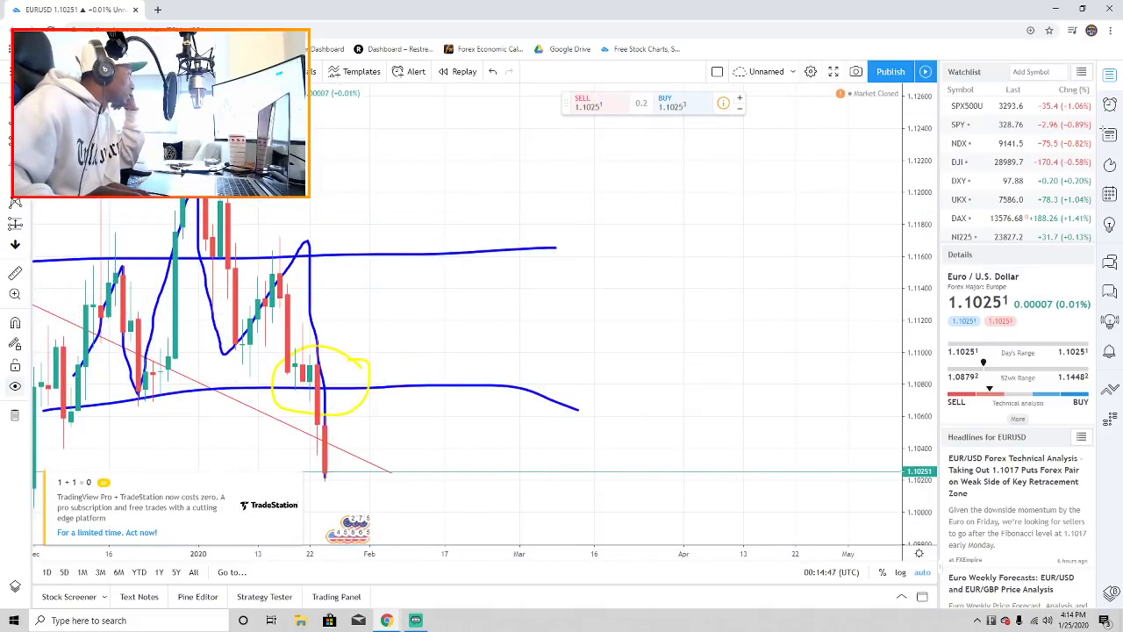
click(14, 386)
drag(290, 268, 511, 259)
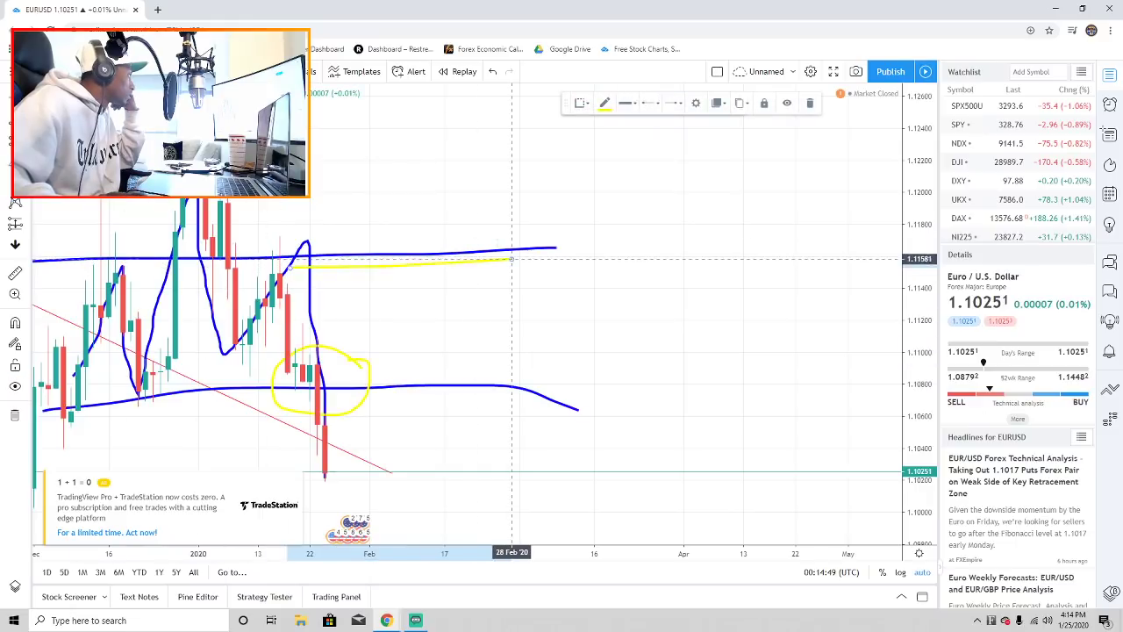
click(810, 102)
scroll(488, 208, down, 4)
scroll(527, 230, up, 4)
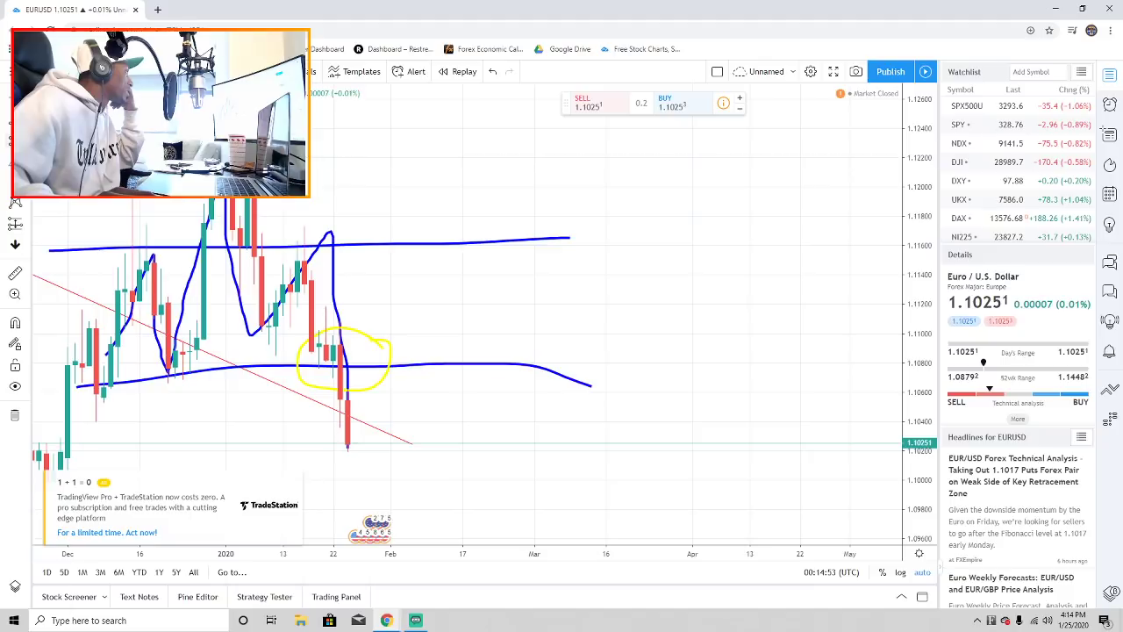
- Delete the yellow circle and the blue three-peak tracing, keeping the two near-horizontal blue lines
click(15, 117)
drag(323, 176, 660, 170)
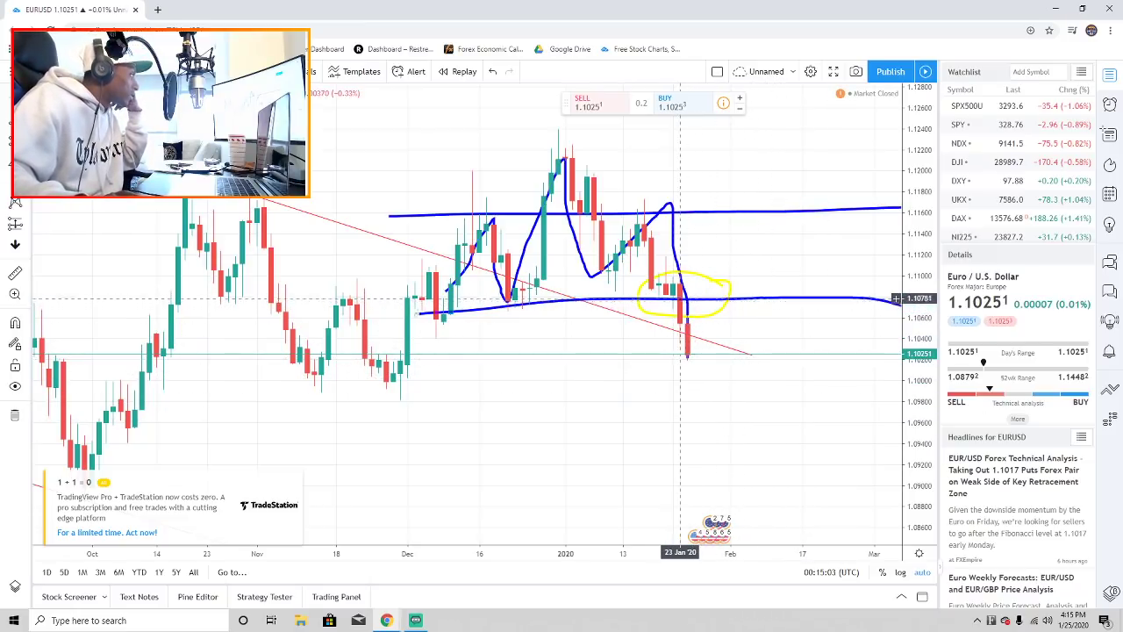
scroll(680, 303, up, 2)
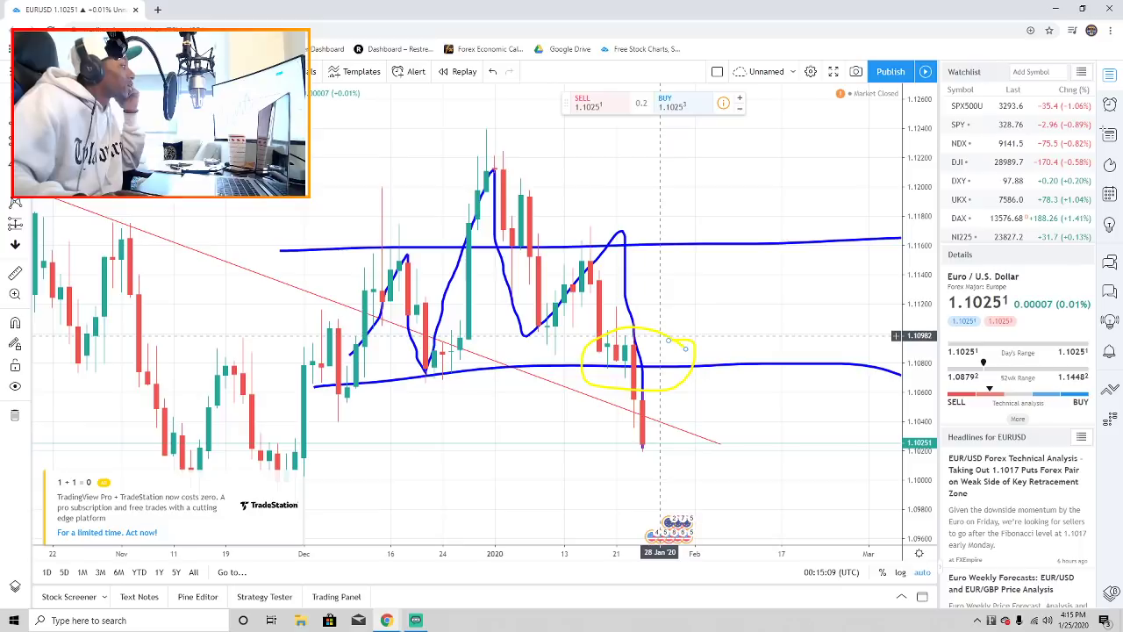
click(660, 335)
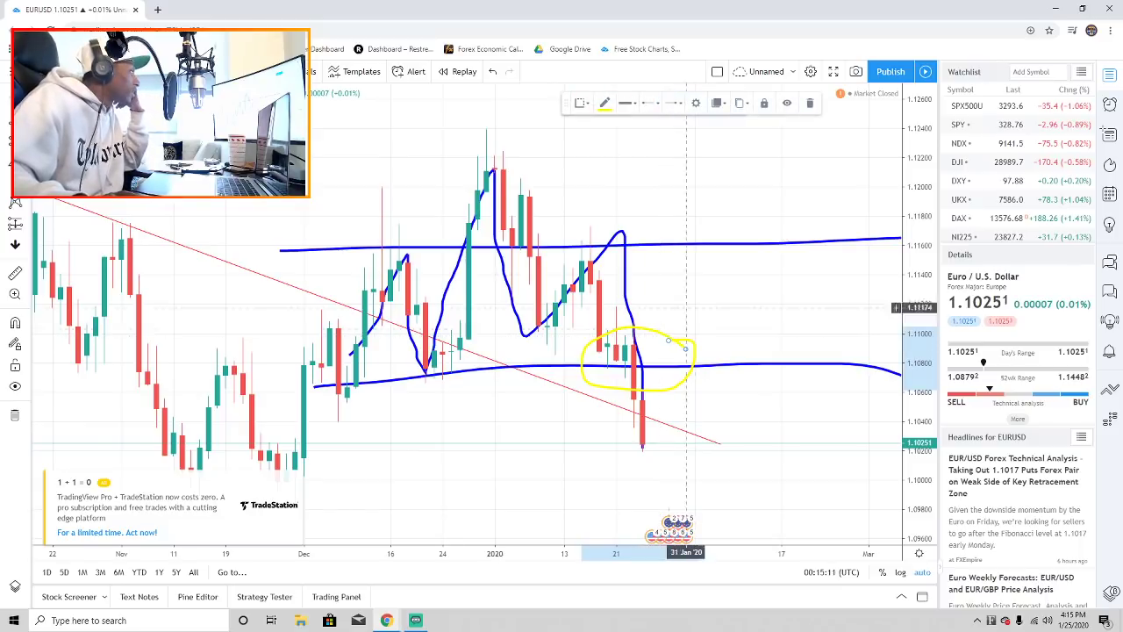
click(799, 109)
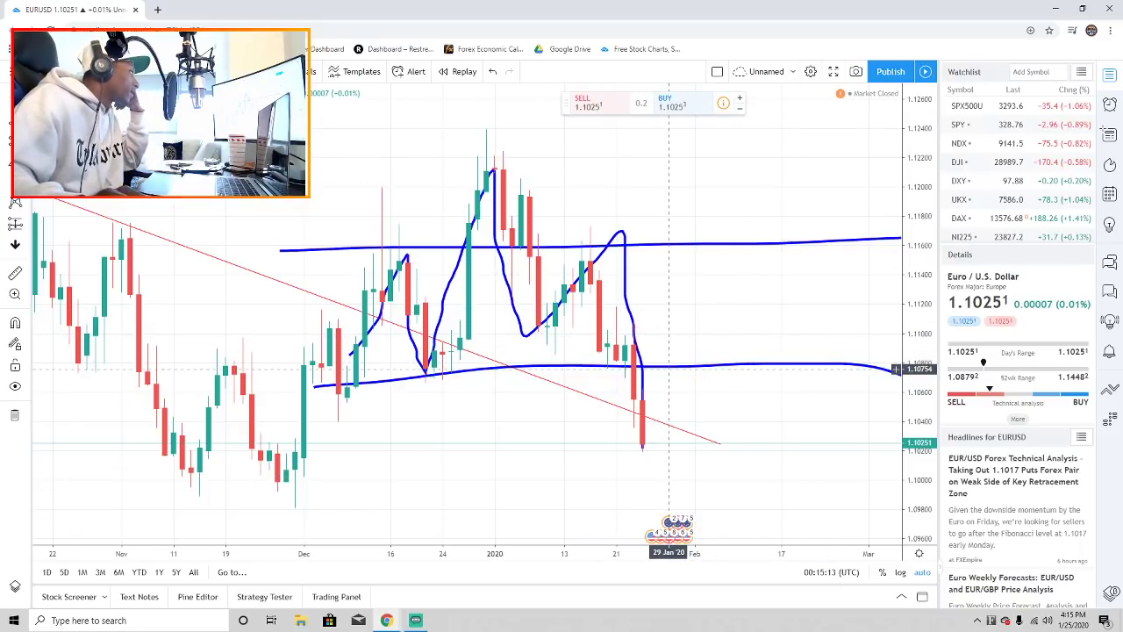
click(669, 363)
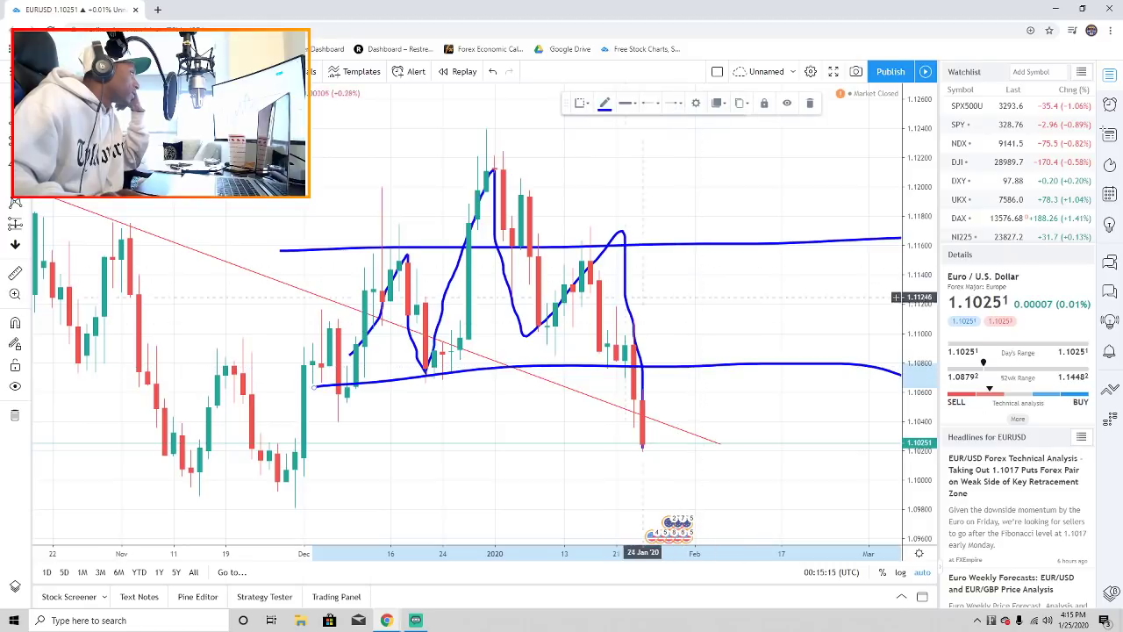
key(Delete)
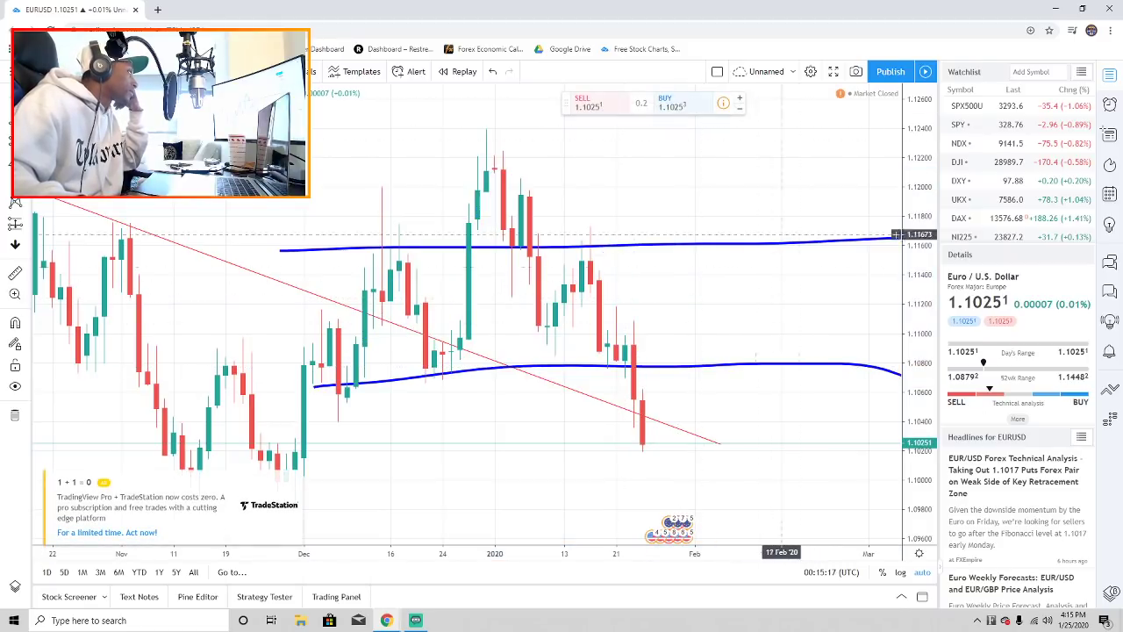
- Brush a short green entry mark on the lower blue line at about 1.108 in late Jan '20
click(15, 159)
click(604, 103)
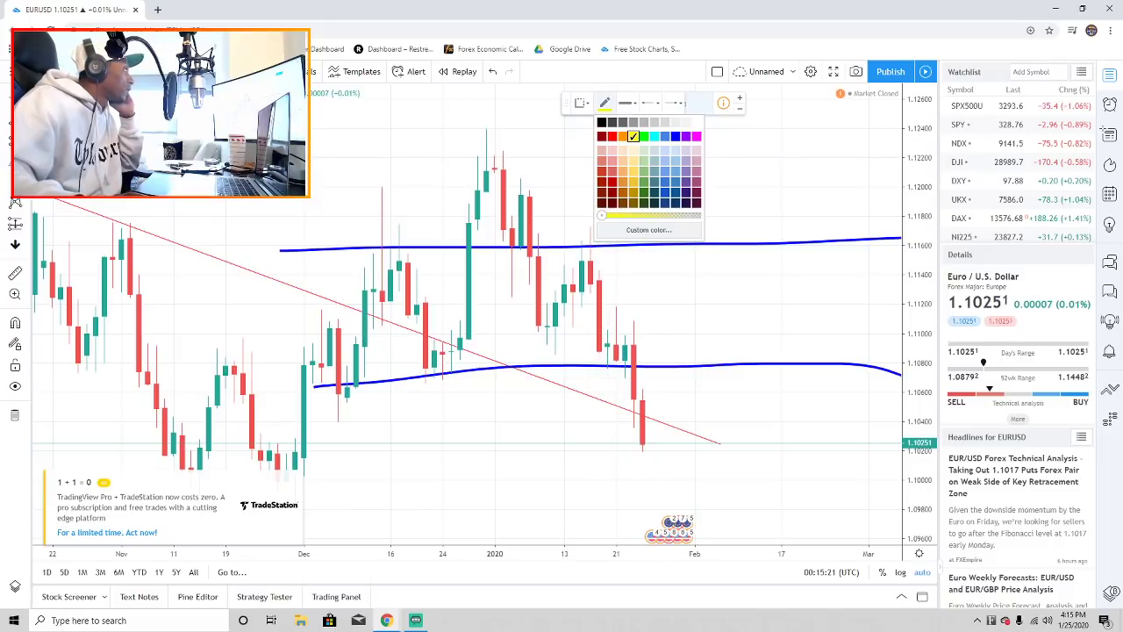
click(643, 136)
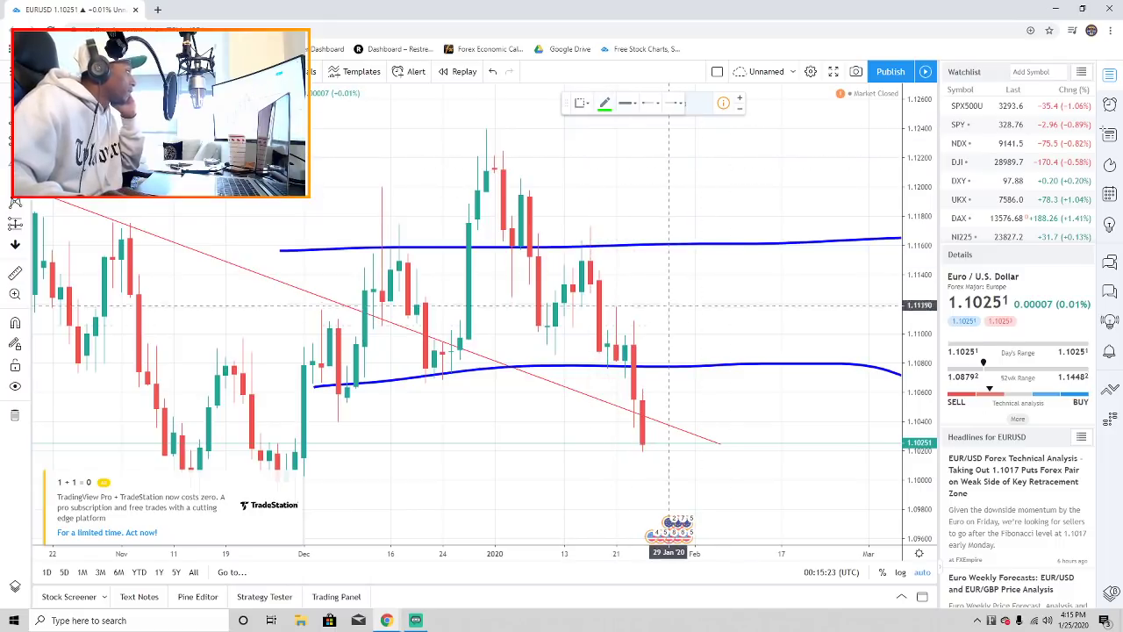
mouse_move(600, 370)
mouse_down()
mouse_move(678, 363)
mouse_move(589, 370)
mouse_move(617, 368)
mouse_up()
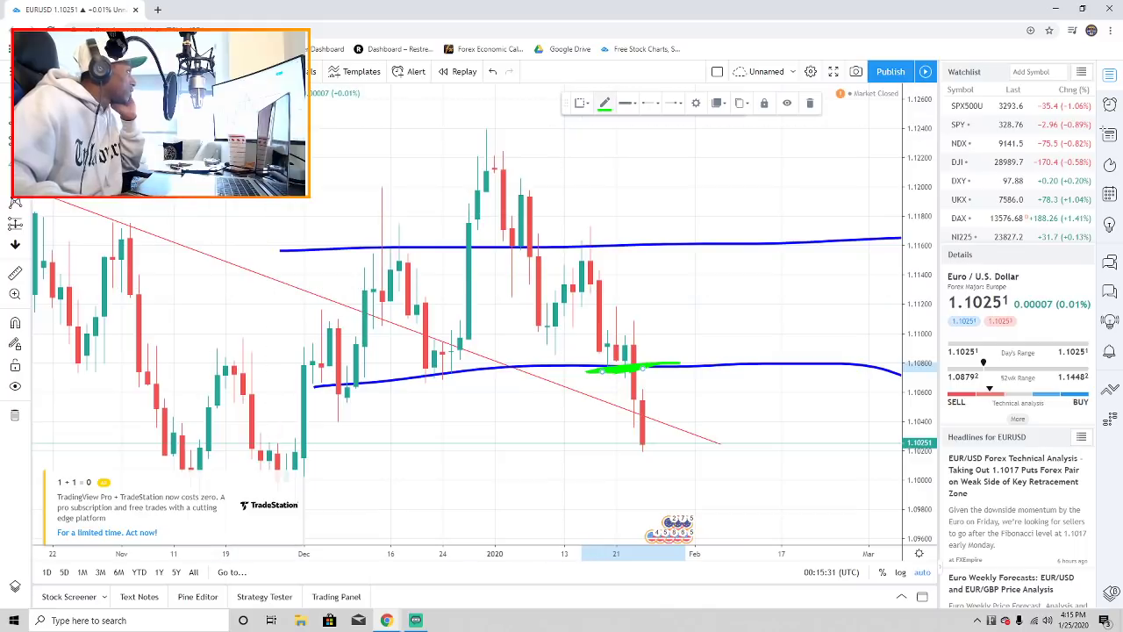
click(604, 102)
click(611, 136)
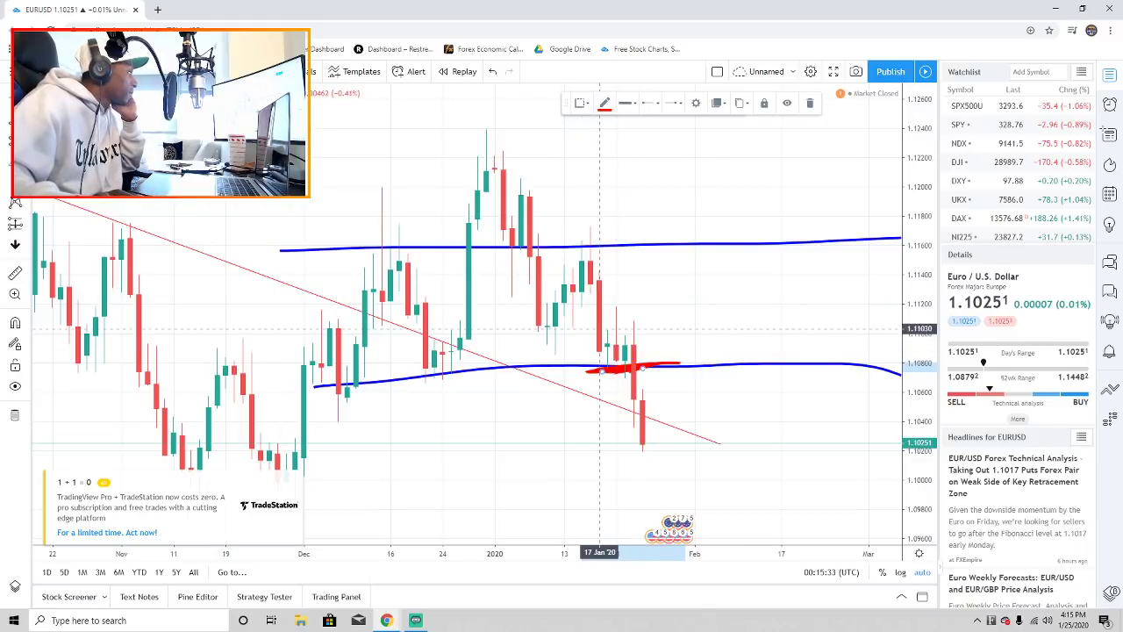
click(605, 102)
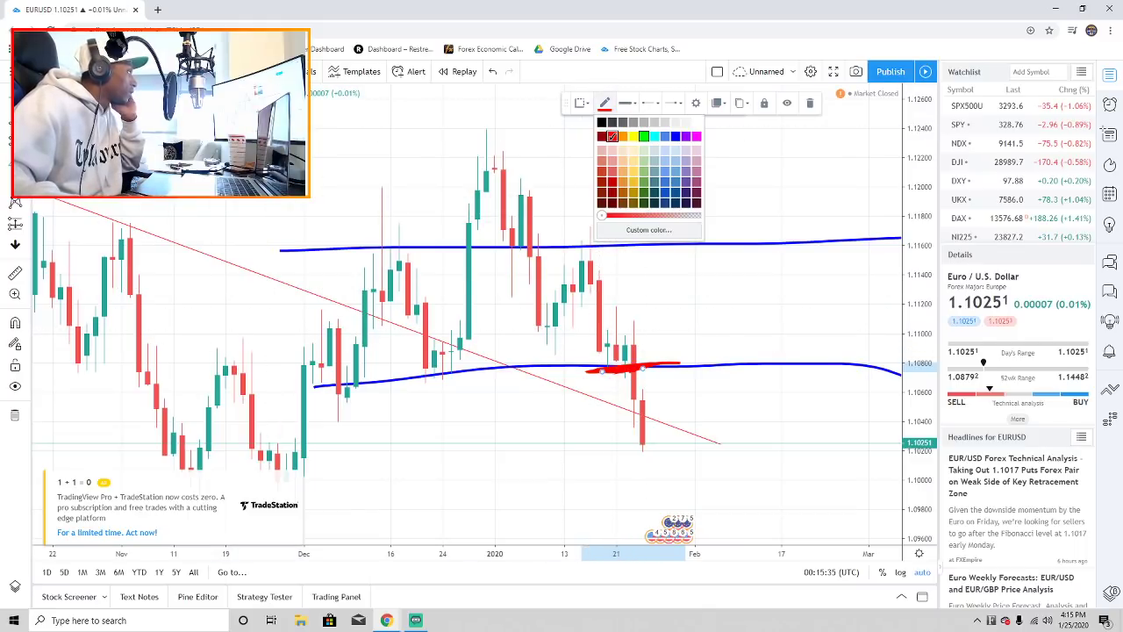
click(644, 136)
- Brush a flat loop above the green mark at about 1.110, spanning mid Jan to early Feb '20, and colour it red
mouse_move(591, 332)
mouse_down()
mouse_move(653, 321)
mouse_move(575, 332)
mouse_move(675, 327)
mouse_move(651, 322)
mouse_up()
click(605, 103)
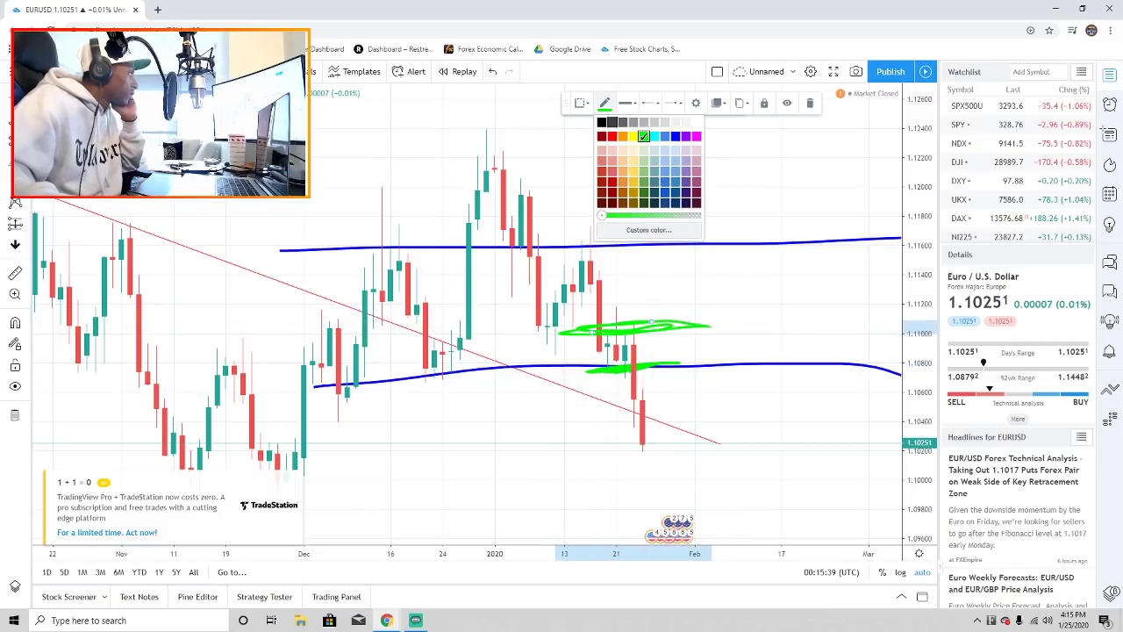
click(612, 136)
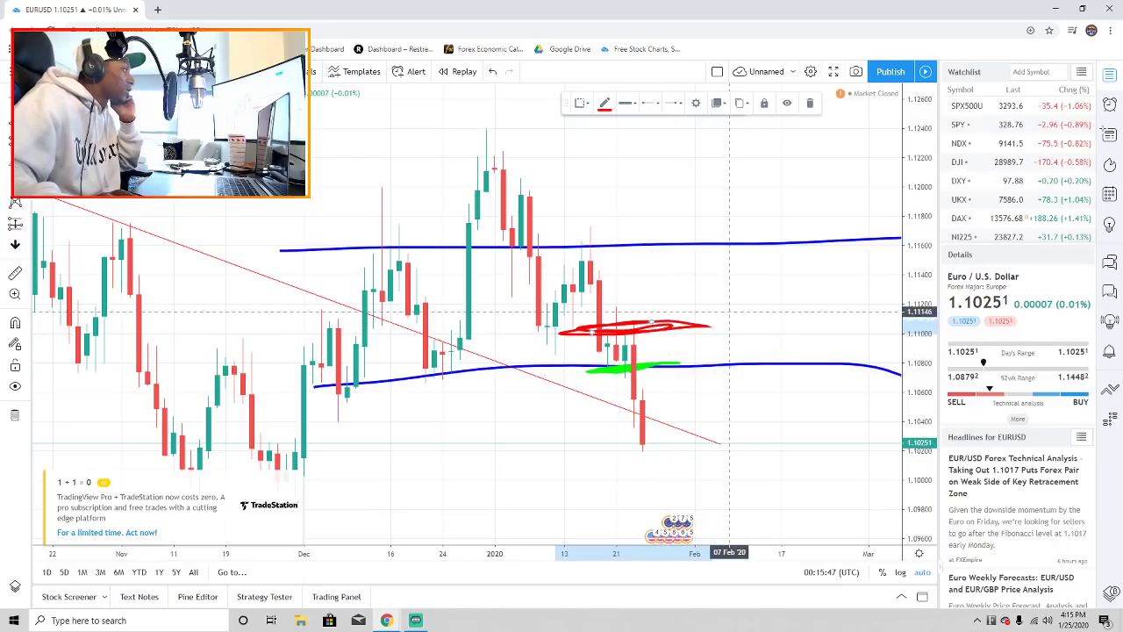
- Handwrite "SL" and "Enter" in red beside the two marks and draw a downward arrow with two short dashes below the entry
mouse_move(698, 294)
mouse_down()
mouse_move(687, 307)
mouse_move(721, 305)
mouse_up()
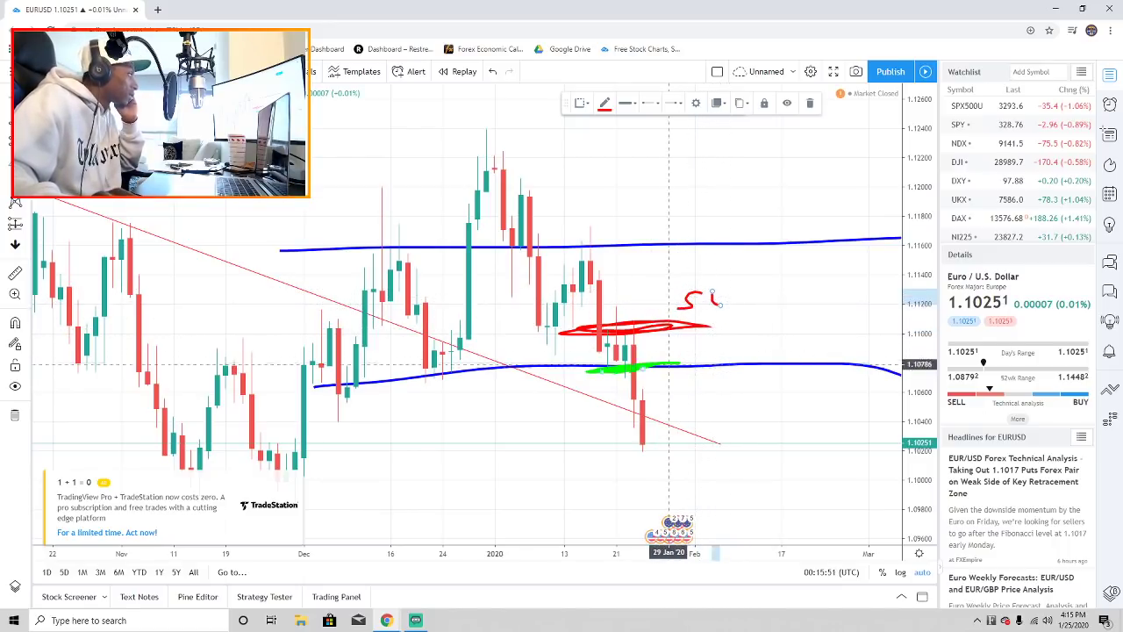
mouse_move(695, 345)
mouse_down()
mouse_move(685, 357)
mouse_move(717, 346)
mouse_move(728, 355)
mouse_move(736, 330)
mouse_move(747, 354)
mouse_move(755, 338)
mouse_move(798, 327)
mouse_up()
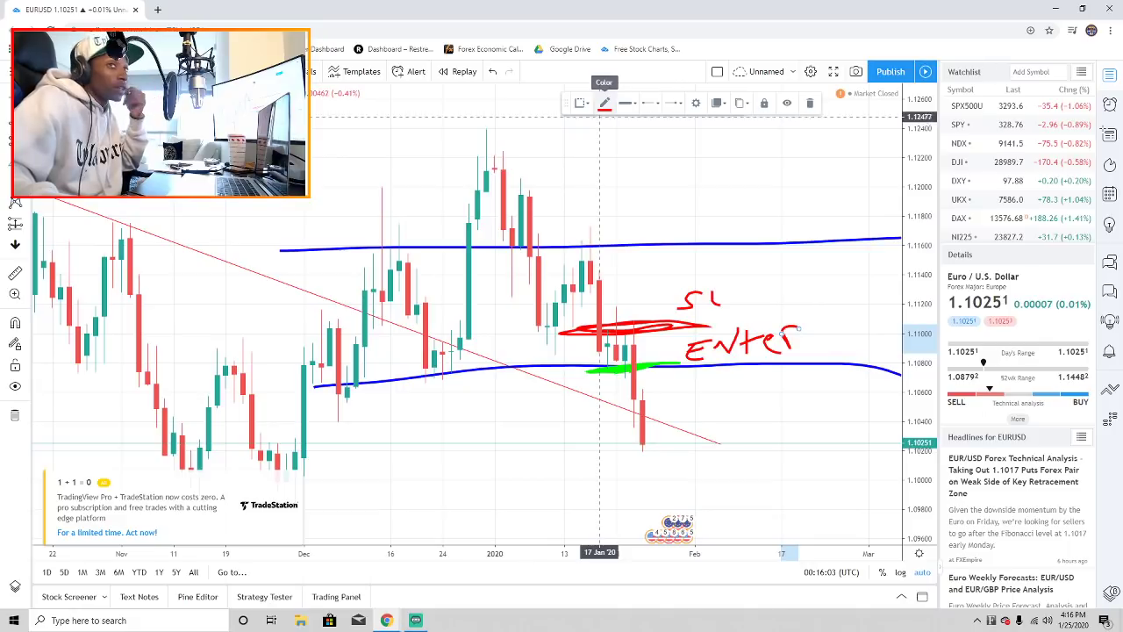
mouse_move(669, 375)
mouse_down()
mouse_move(686, 446)
mouse_move(694, 430)
mouse_up()
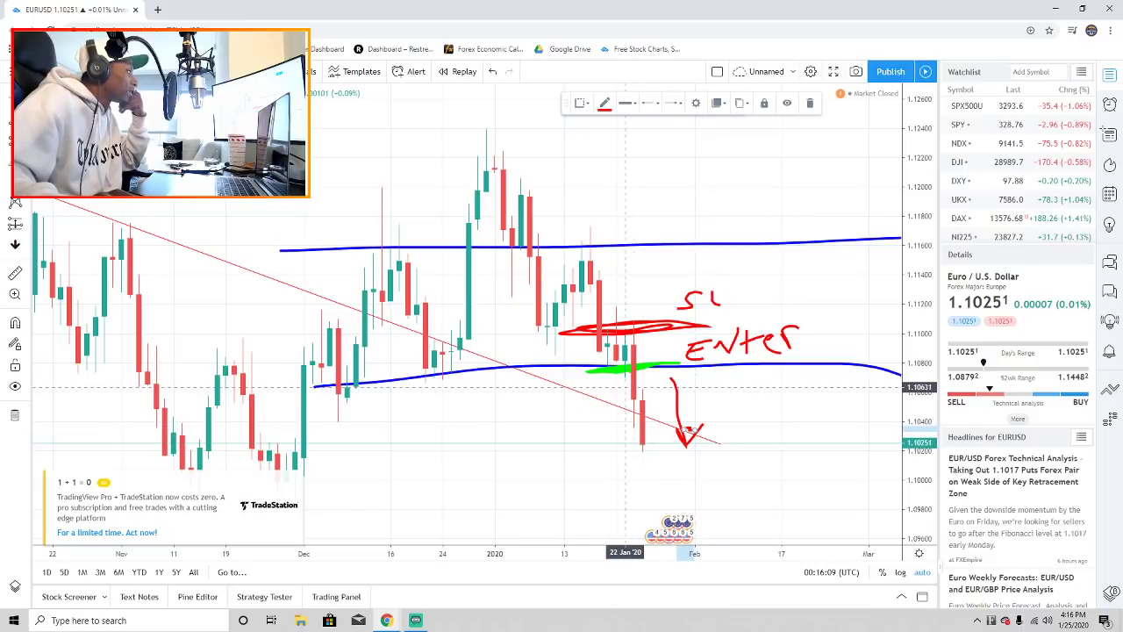
drag(617, 386, 660, 386)
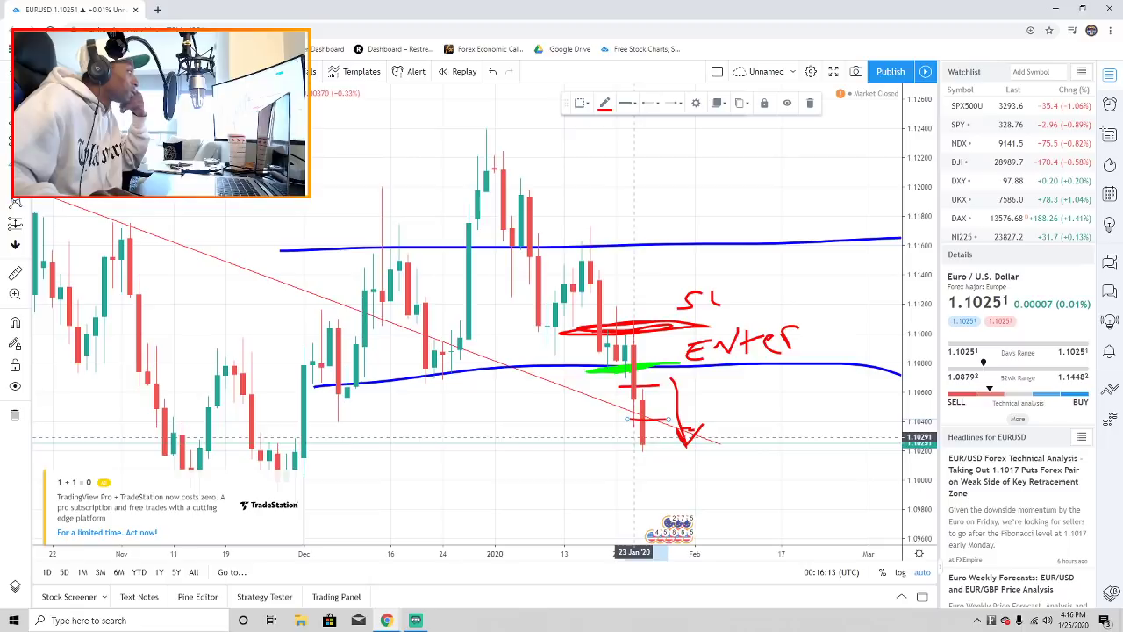
- Draw a near-horizontal trend line along the two Nov–Dec '19 lows at about 1.100, from 5 Nov '19 to 3 Dec '19
scroll(669, 430, down, 2)
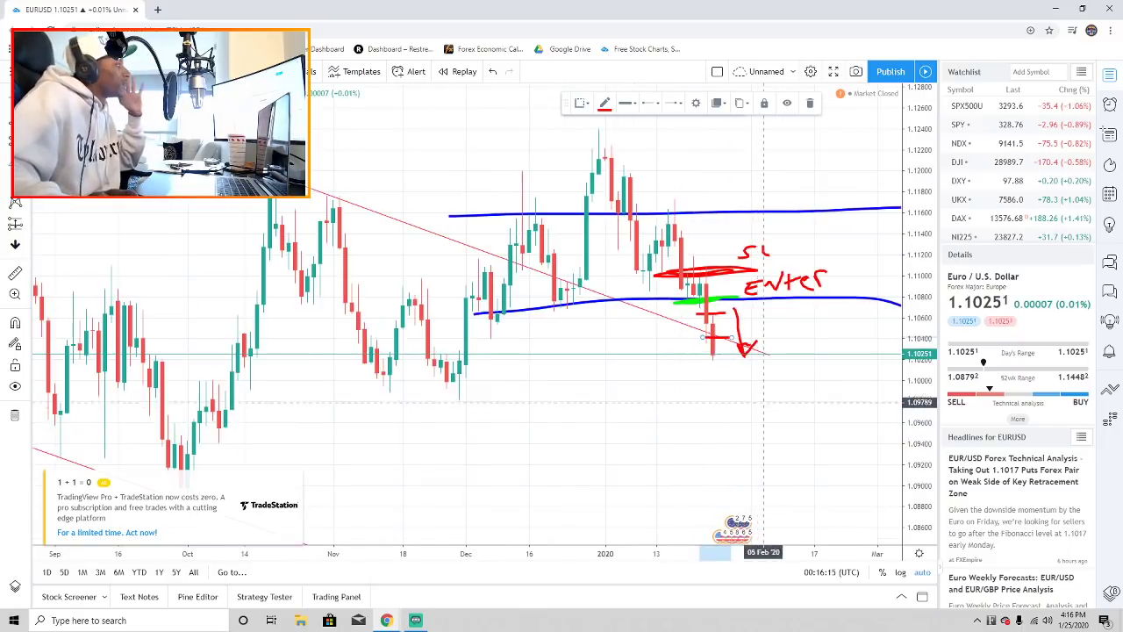
scroll(779, 401, down, 2)
drag(429, 436, 783, 361)
key(Delete)
click(14, 160)
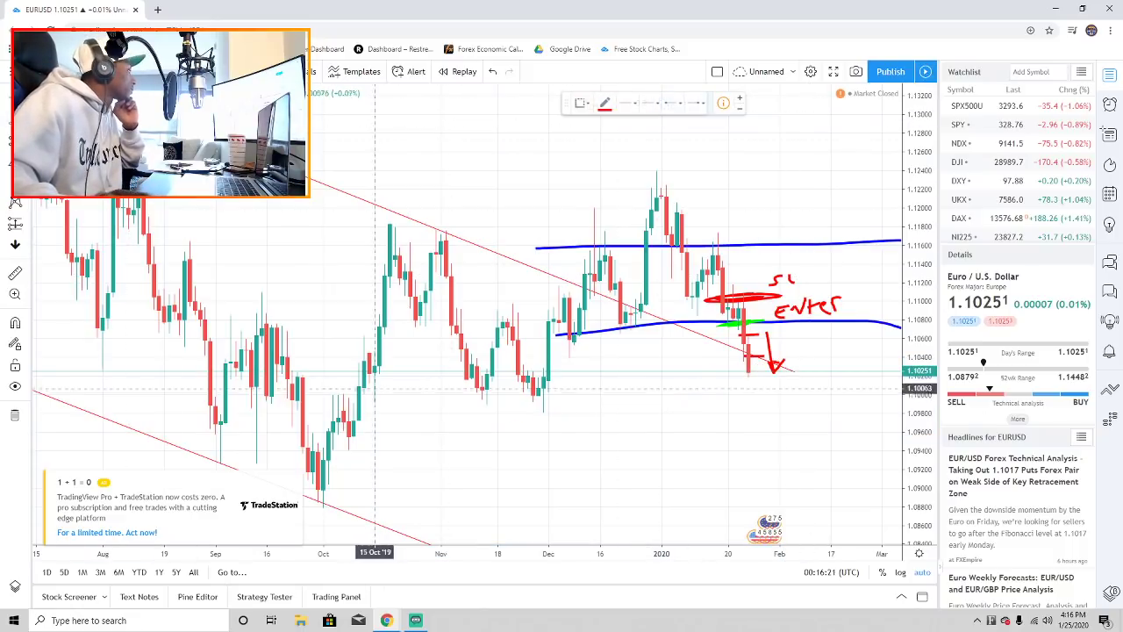
drag(451, 393, 585, 396)
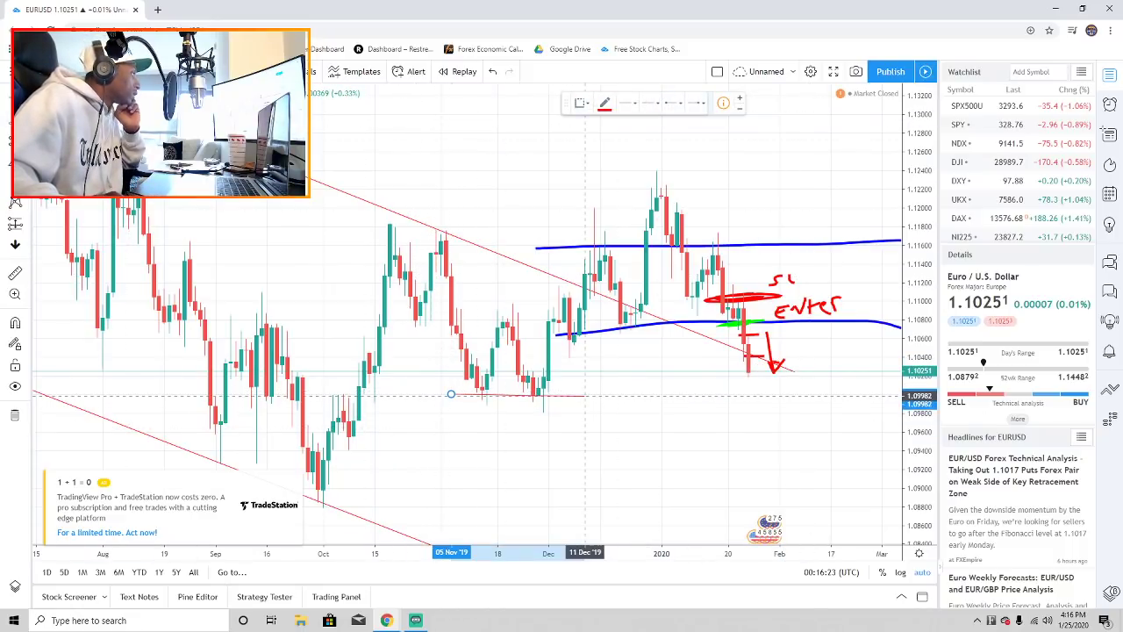
click(554, 396)
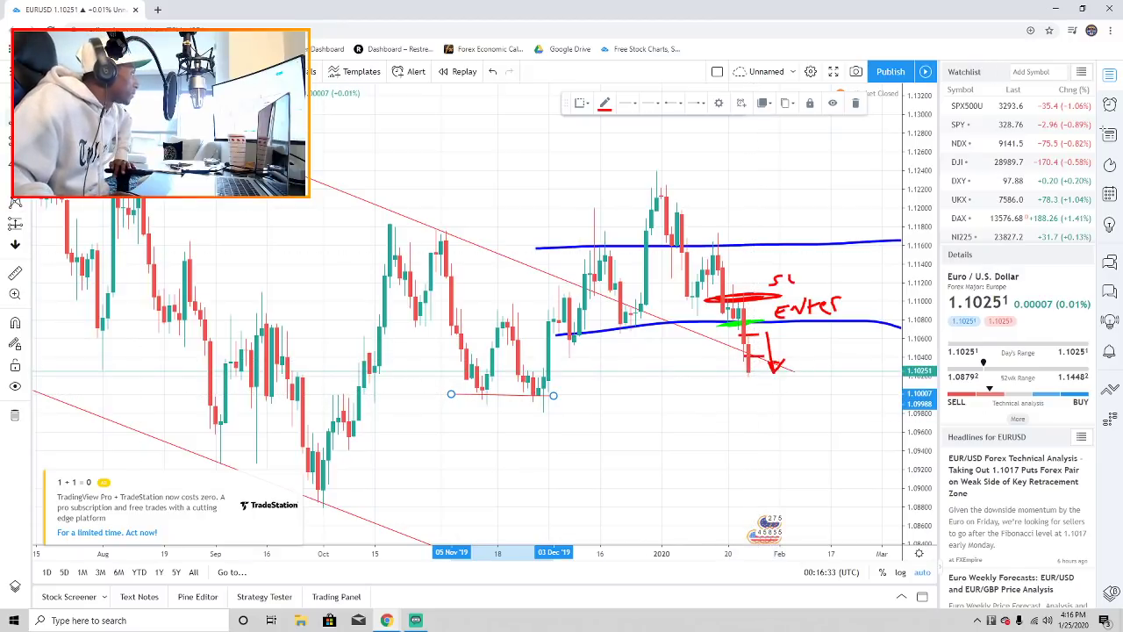
- Try to draw a trend line at about 1.100 starting from 24 Jan '20, and dismiss the TradeStation promotion
click(748, 392)
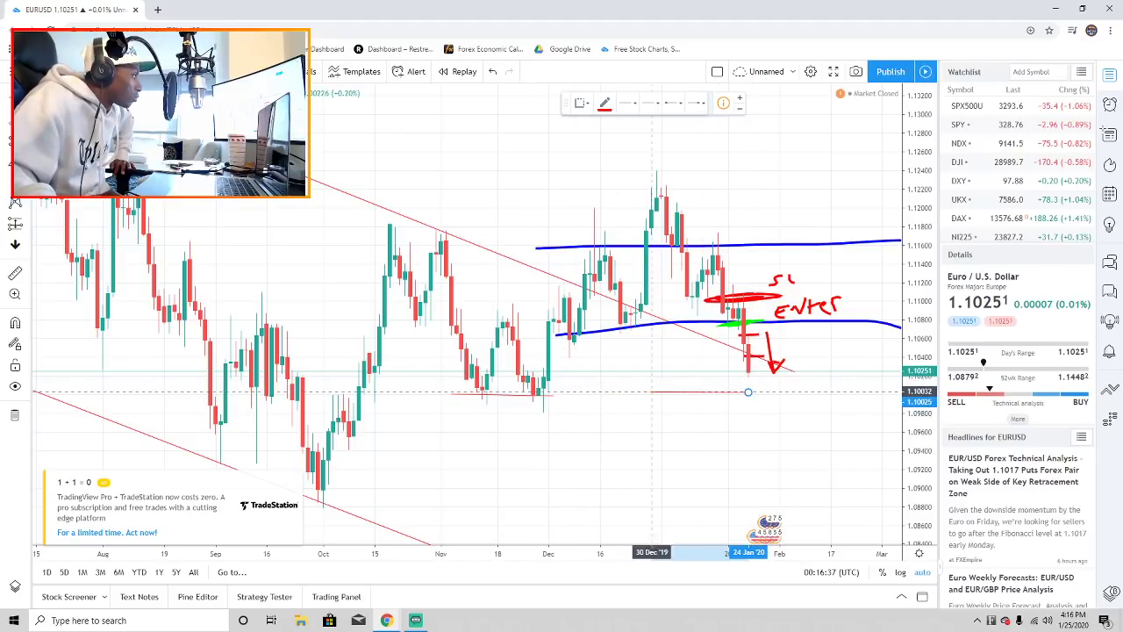
key(Escape)
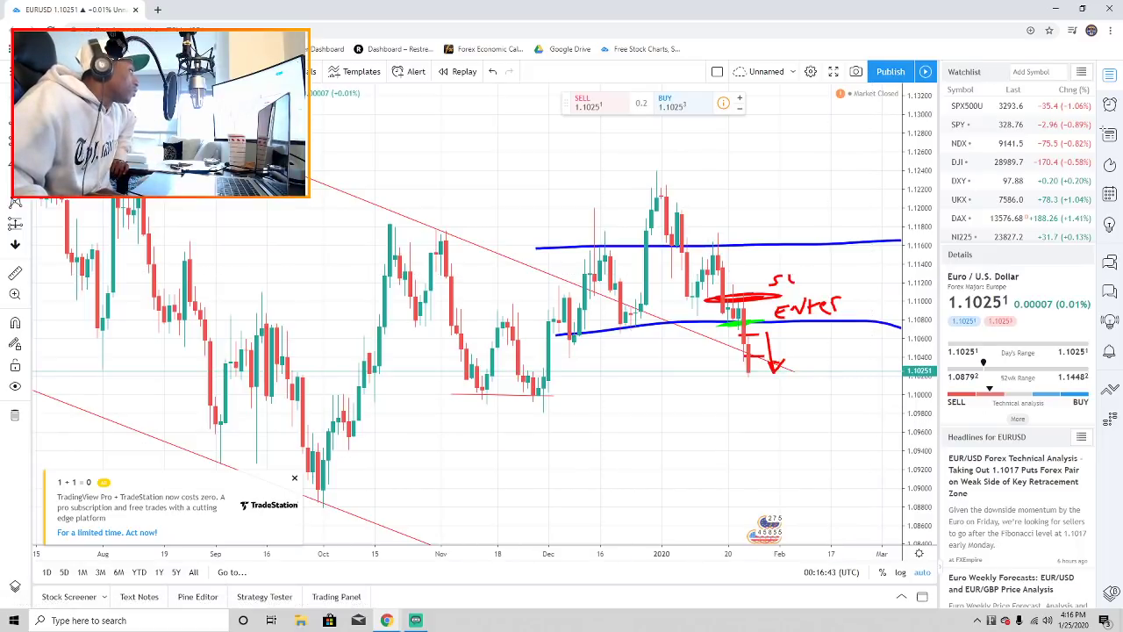
click(294, 478)
- Brush a flat red target loop at about 1.100 beneath the latest candles and circle the double low of Nov–Dec '19
scroll(806, 463, down, 10)
scroll(805, 462, up, 10)
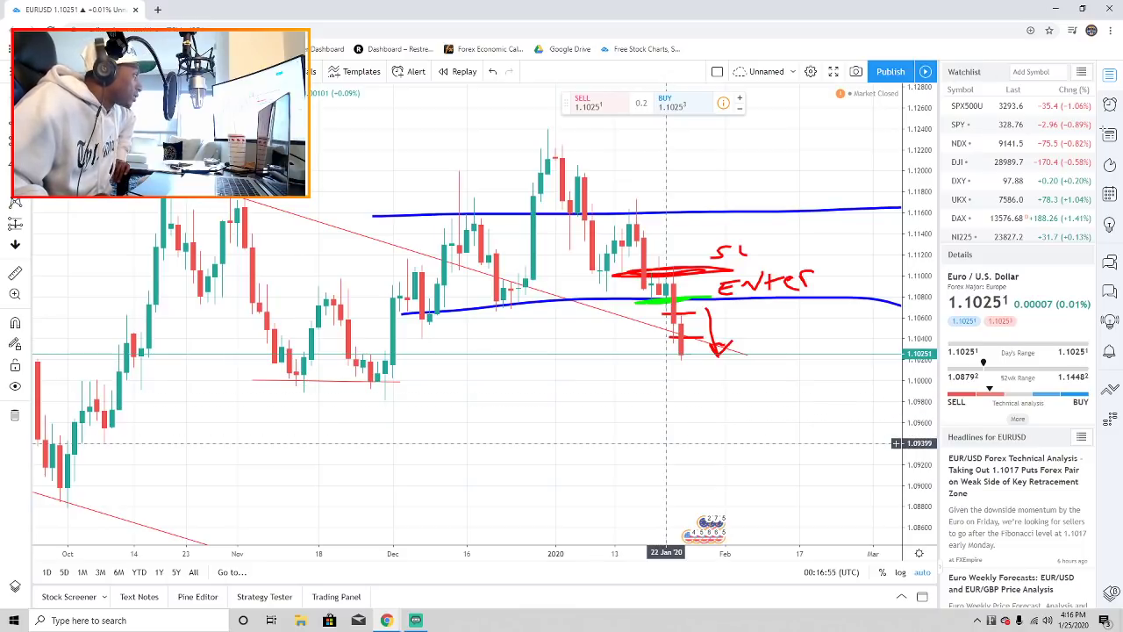
scroll(667, 444, down, 3)
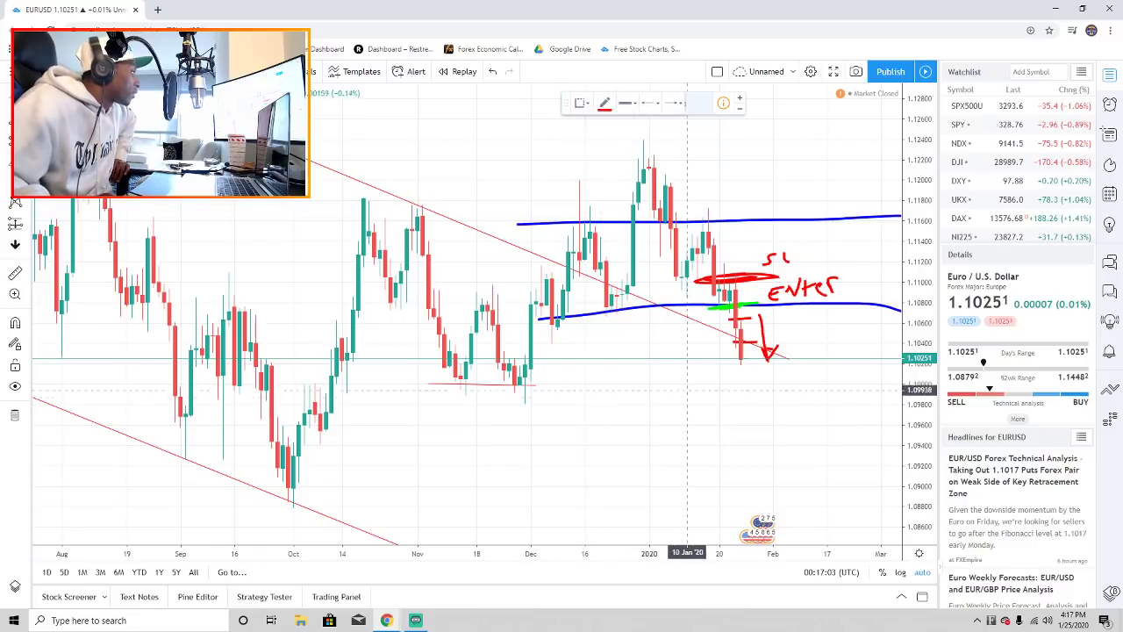
drag(696, 383, 825, 383)
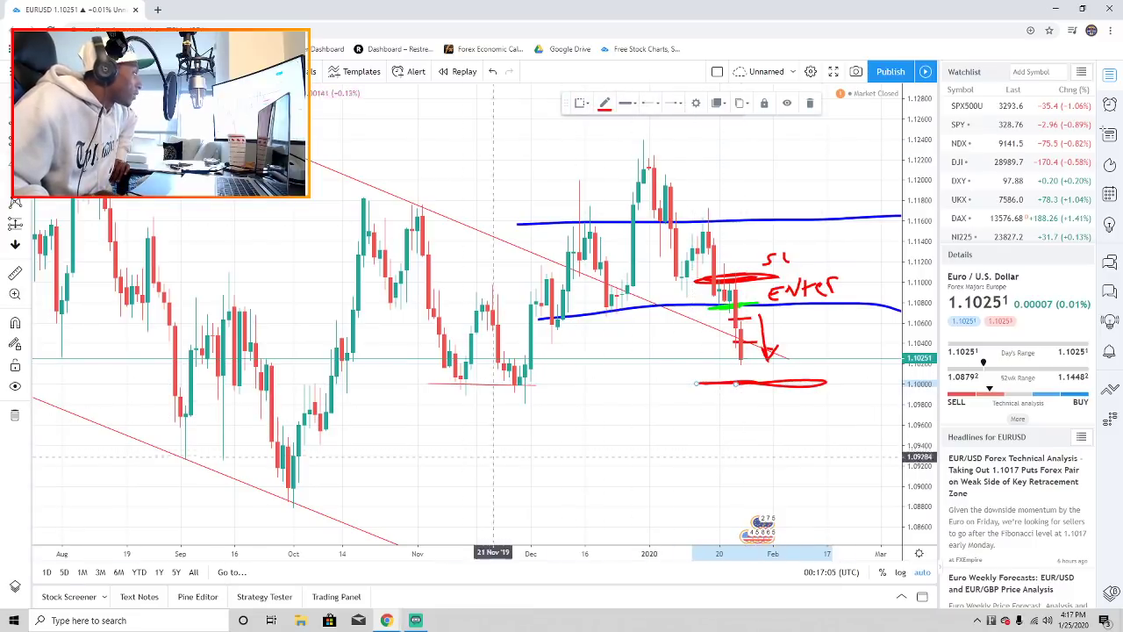
mouse_move(478, 349)
mouse_down()
mouse_move(491, 438)
mouse_move(571, 377)
mouse_move(499, 351)
mouse_up()
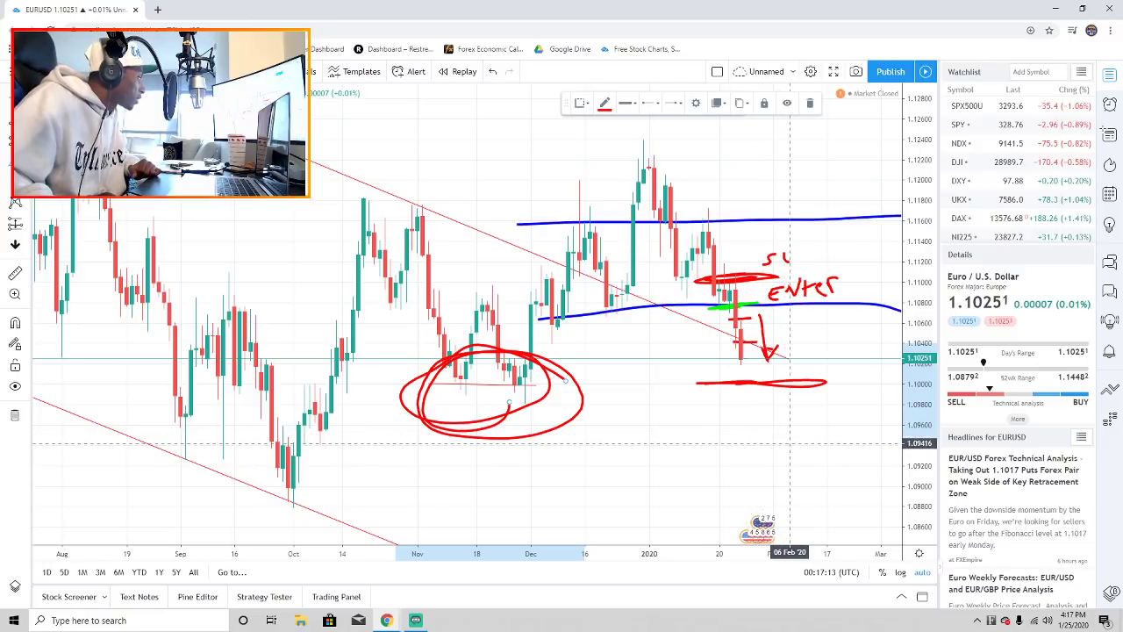
- Brush near-horizontal red lines from the late Sep to early Oct '19 lows to Feb '20 at about 1.094 and 1.088
drag(822, 444, 289, 448)
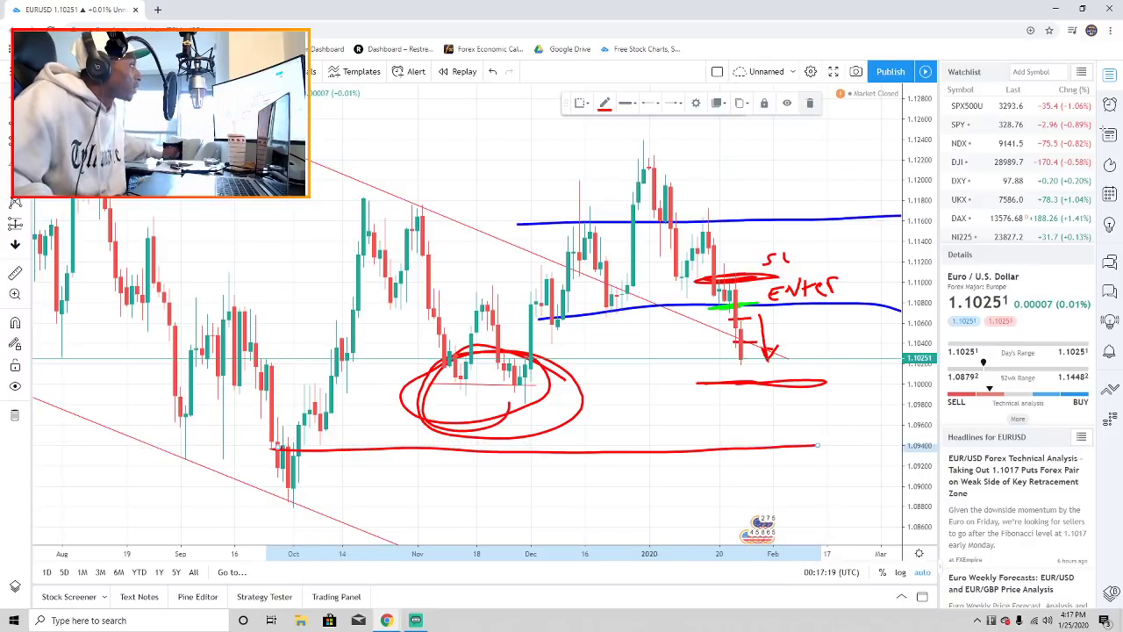
key(Delete)
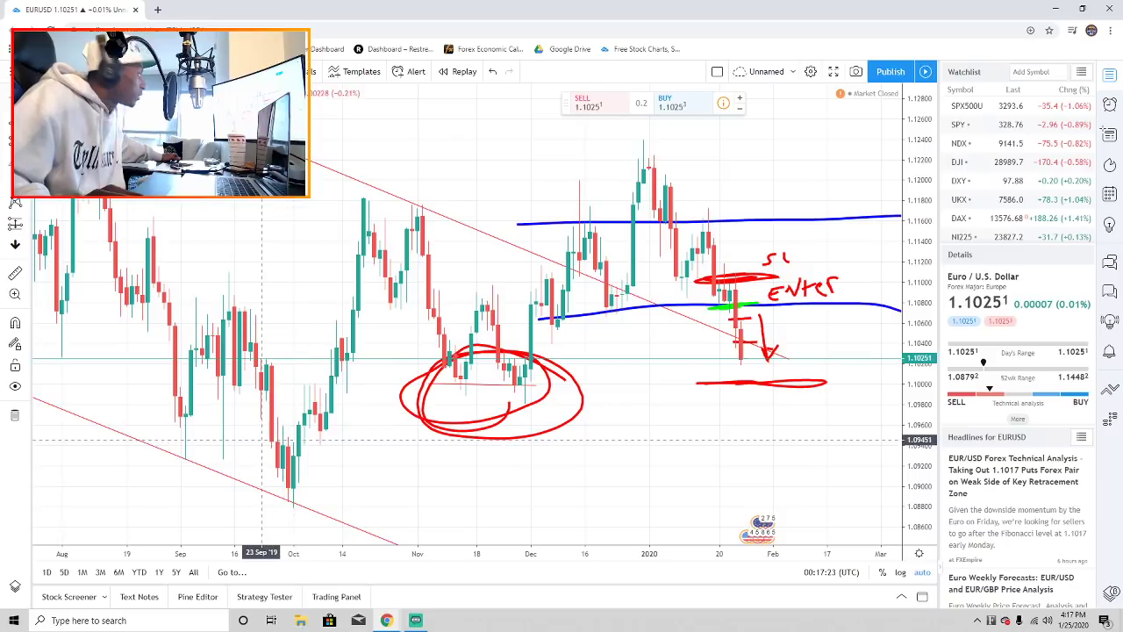
drag(251, 445, 805, 442)
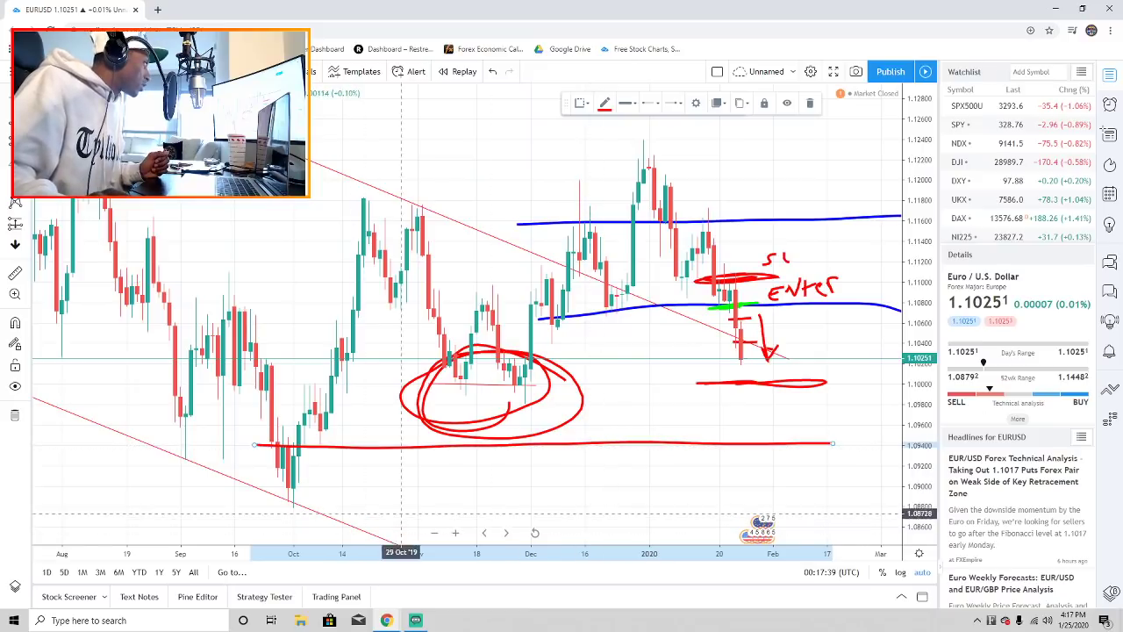
drag(293, 506, 843, 502)
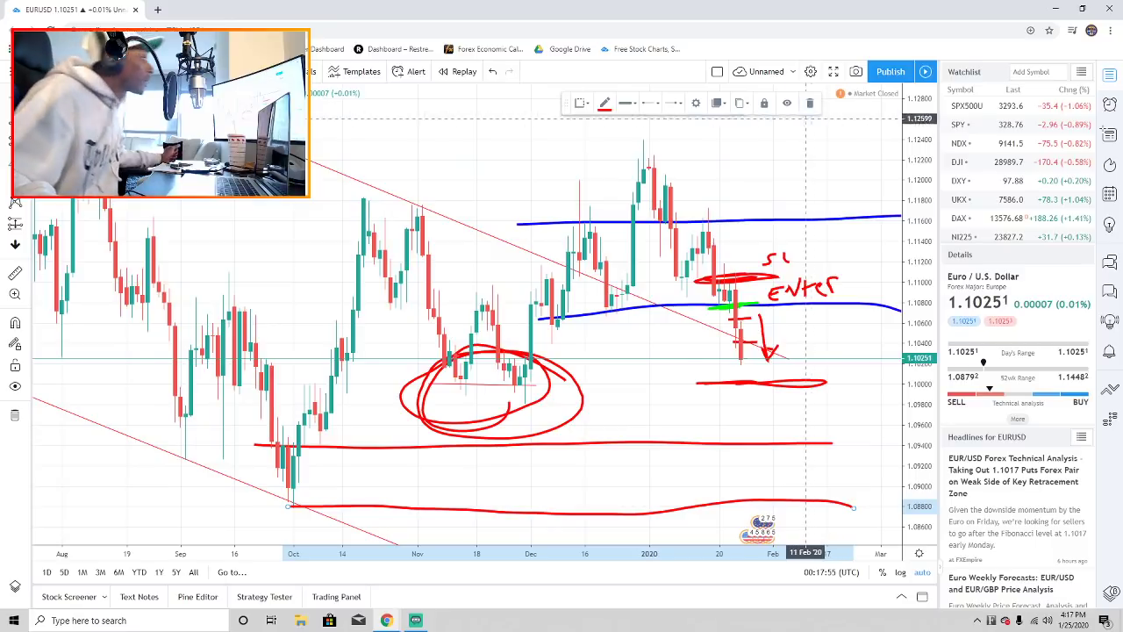
- Brush a large descending red arrow above the channel, from about 1.21 in late 2018 to about 1.16 in early 2020
scroll(644, 327, down, 10)
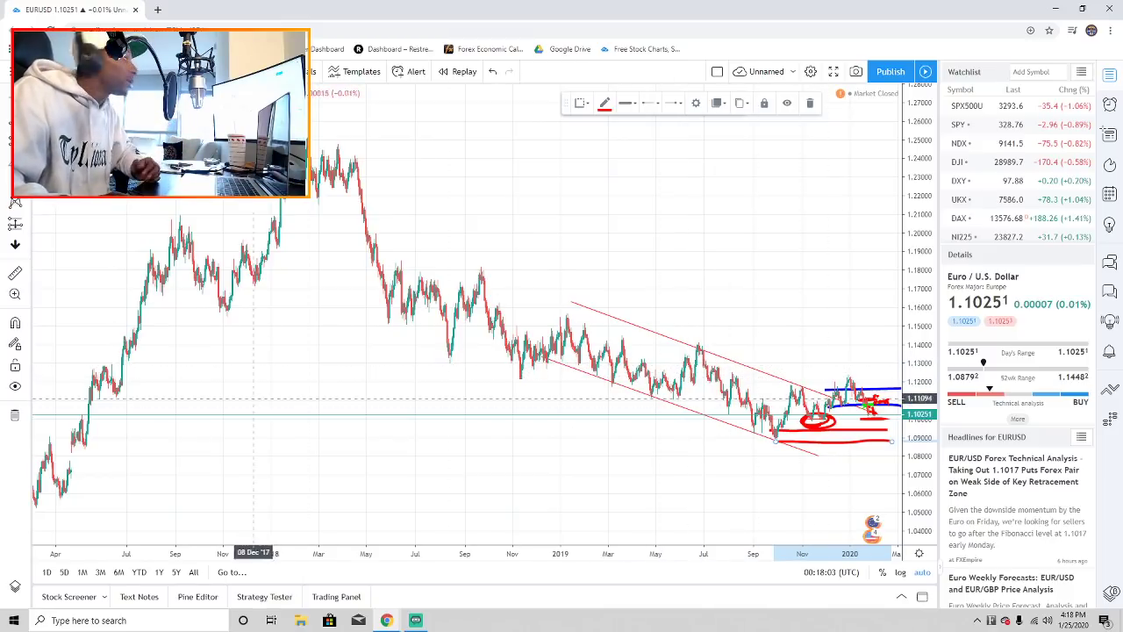
mouse_move(136, 447)
mouse_down()
mouse_move(388, 461)
mouse_move(772, 451)
mouse_move(702, 423)
mouse_move(728, 474)
mouse_move(674, 413)
mouse_up()
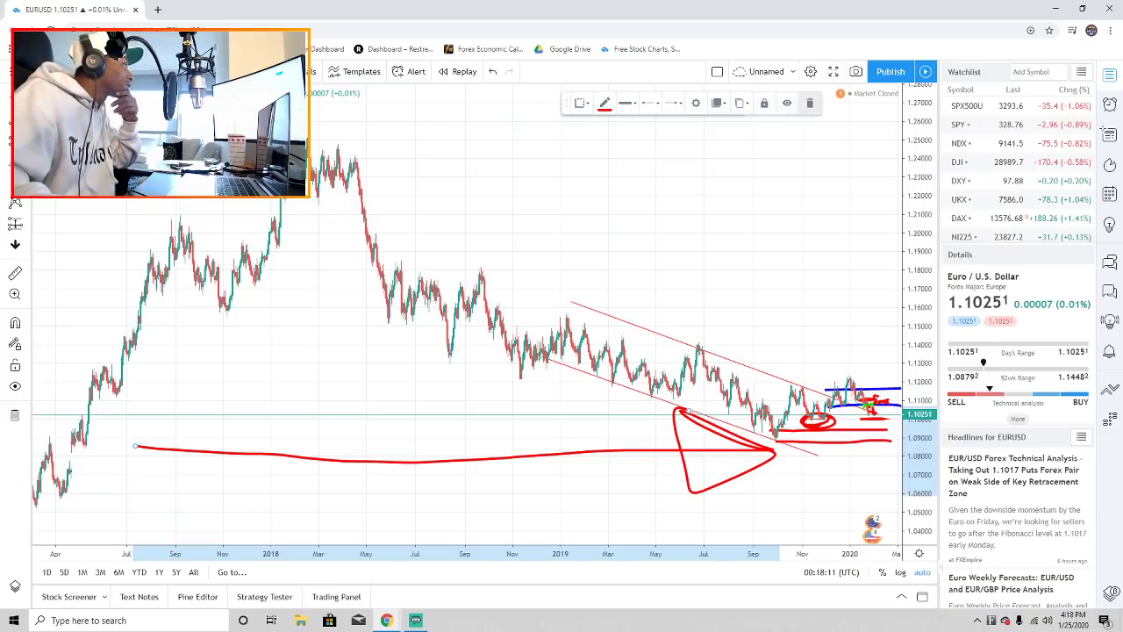
key(Delete)
mouse_move(540, 220)
mouse_down()
mouse_move(794, 296)
mouse_move(864, 306)
mouse_up()
mouse_move(772, 263)
mouse_down()
mouse_move(864, 305)
mouse_move(794, 347)
mouse_move(765, 265)
mouse_up()
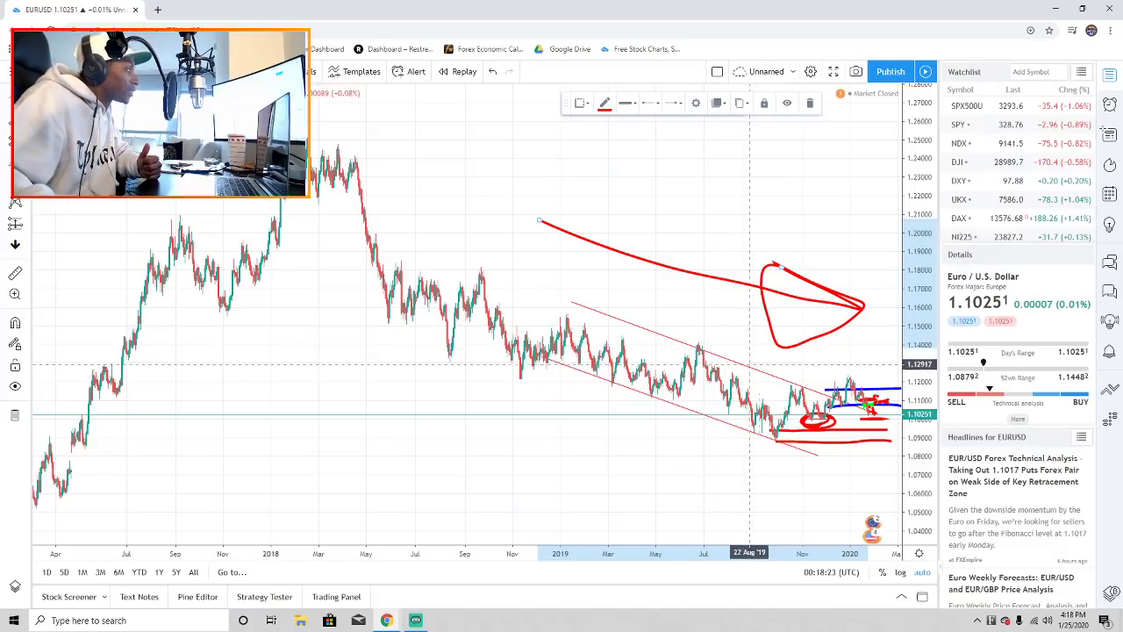
- Brush a descending red line inside the channel from early Jan '19 to mid Jul '19 and delete it
scroll(759, 395, up, 2)
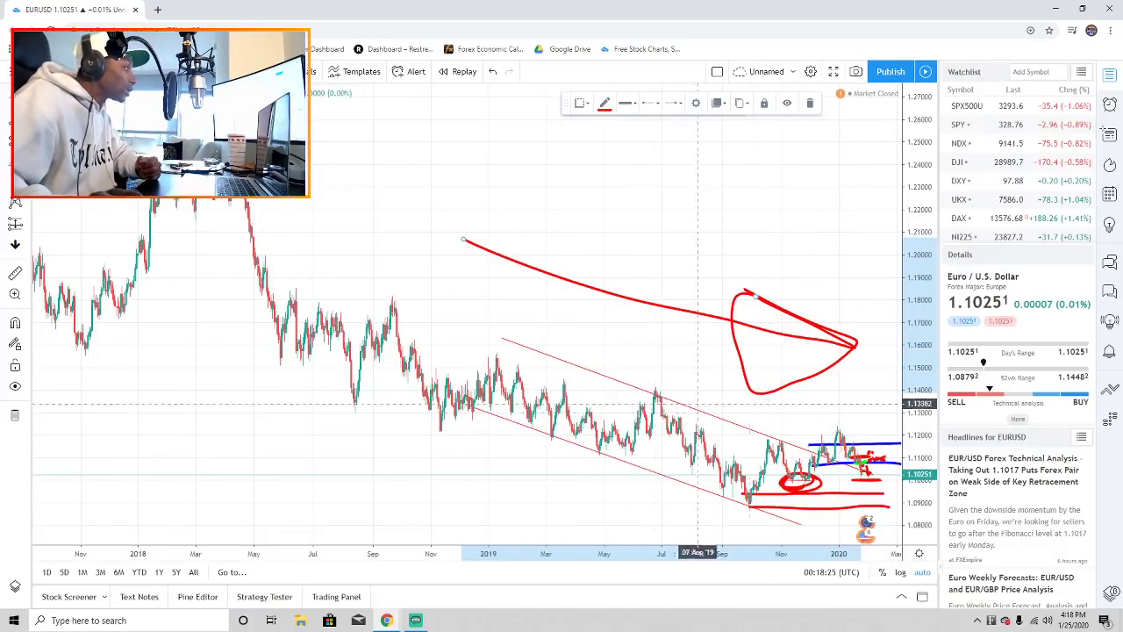
drag(484, 358, 675, 434)
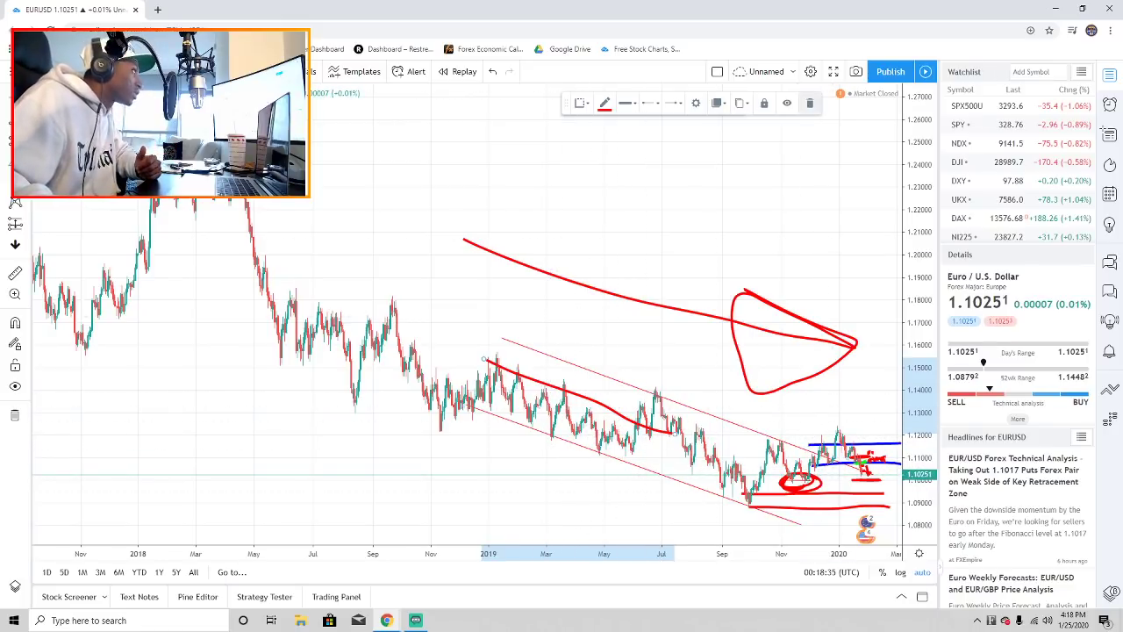
click(810, 103)
scroll(812, 228, down, 2)
scroll(811, 228, down, 1)
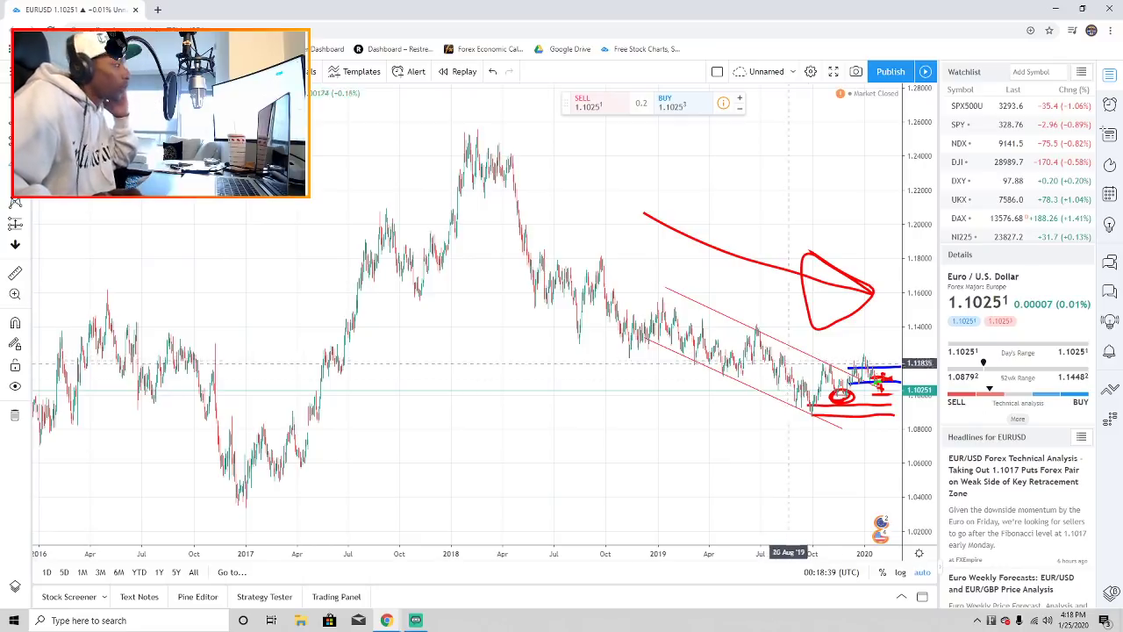
scroll(788, 363, up, 4)
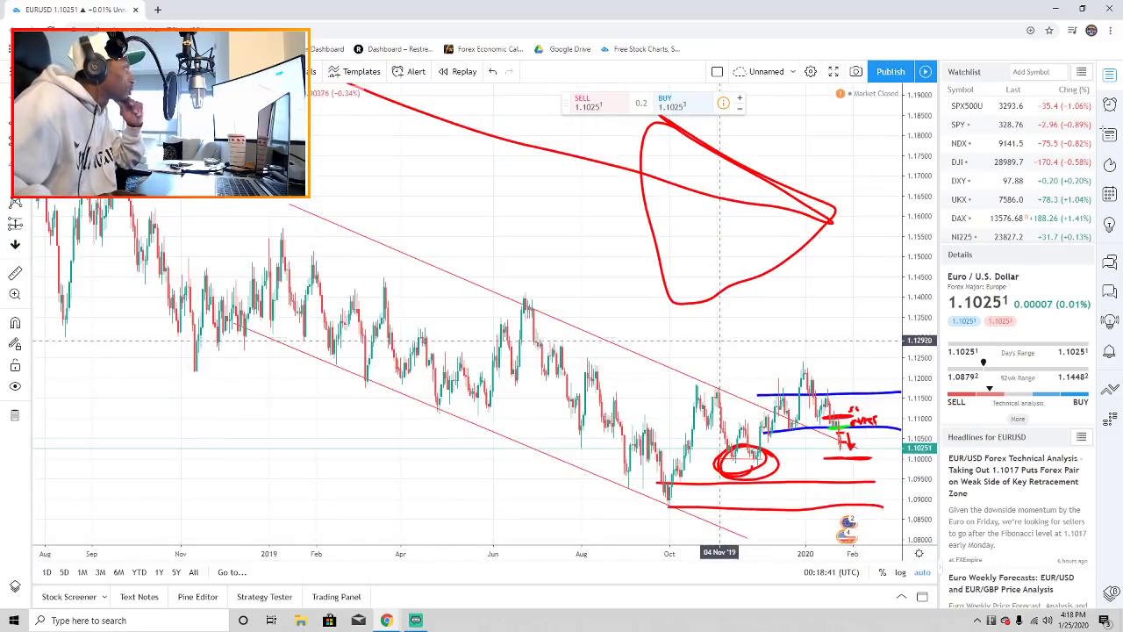
scroll(832, 263, down, 3)
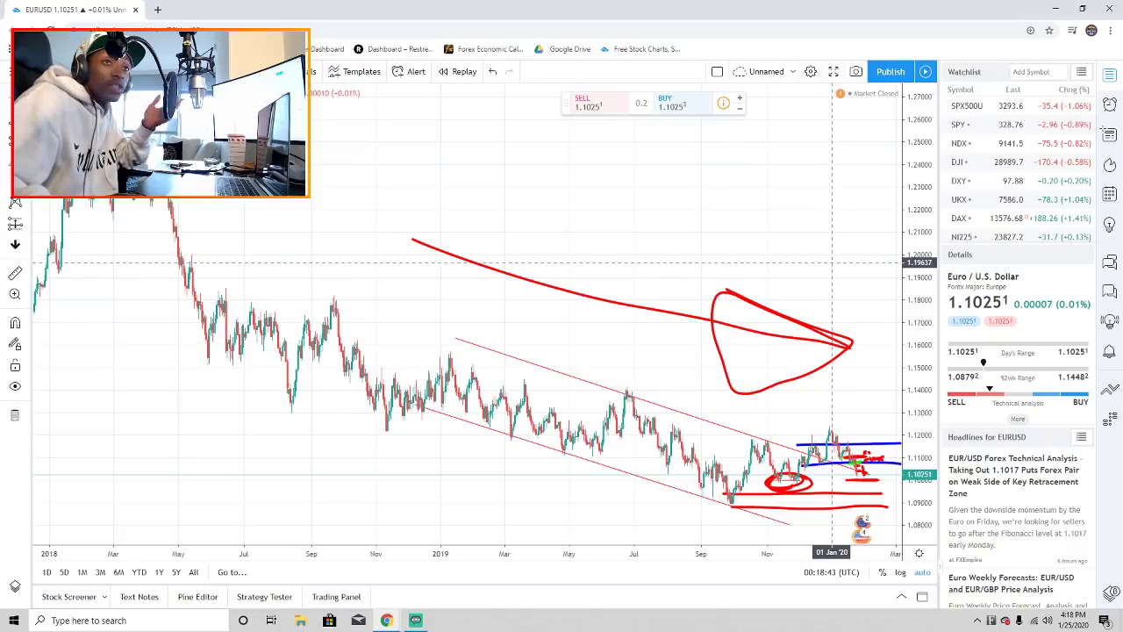
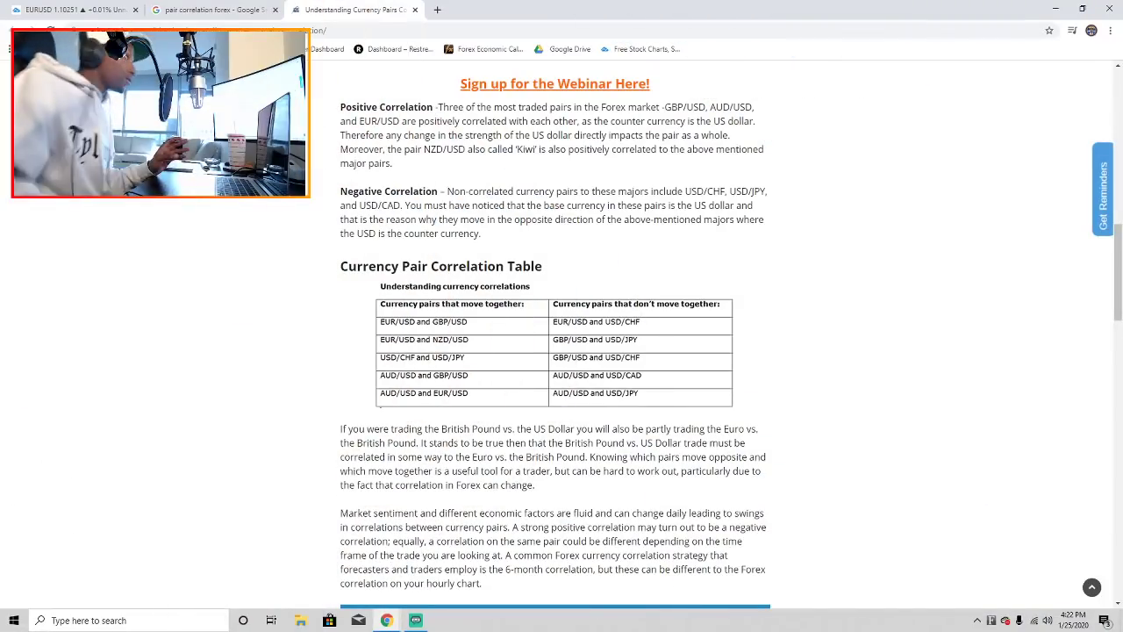
- Switch back from the currency correlation article to the EURUSD chart
click(72, 9)
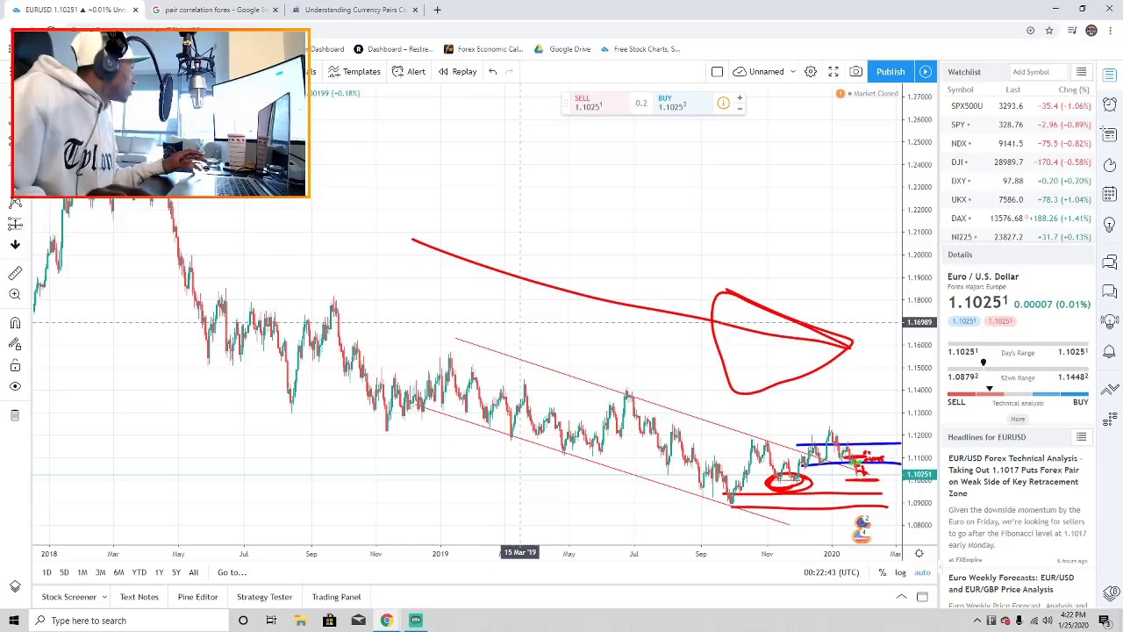
click(699, 319)
click(810, 102)
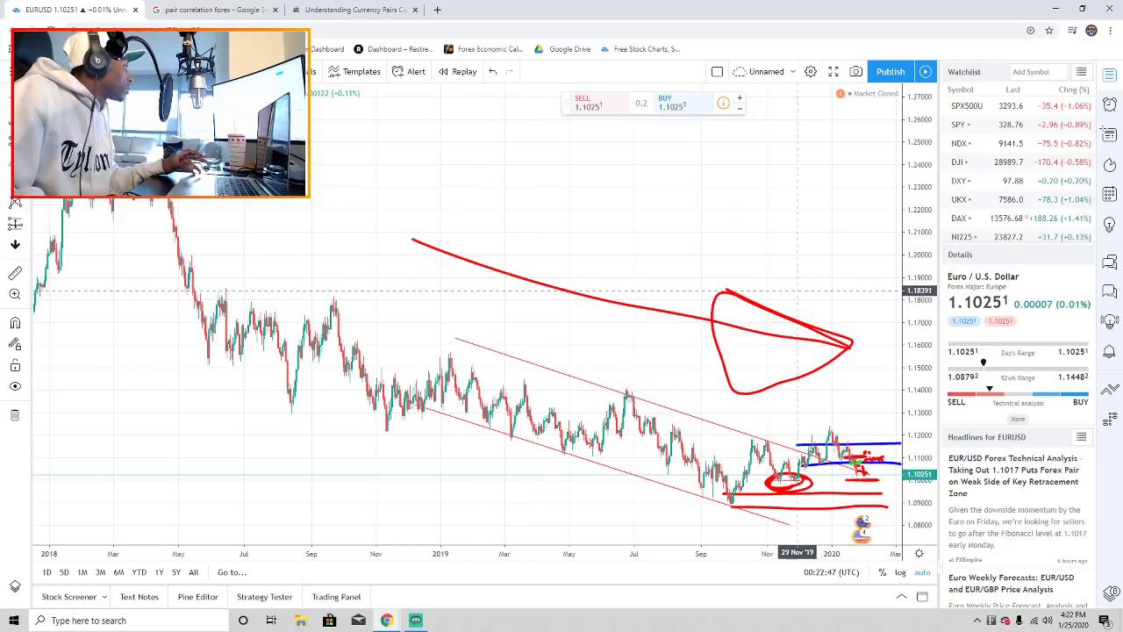
click(760, 307)
click(808, 110)
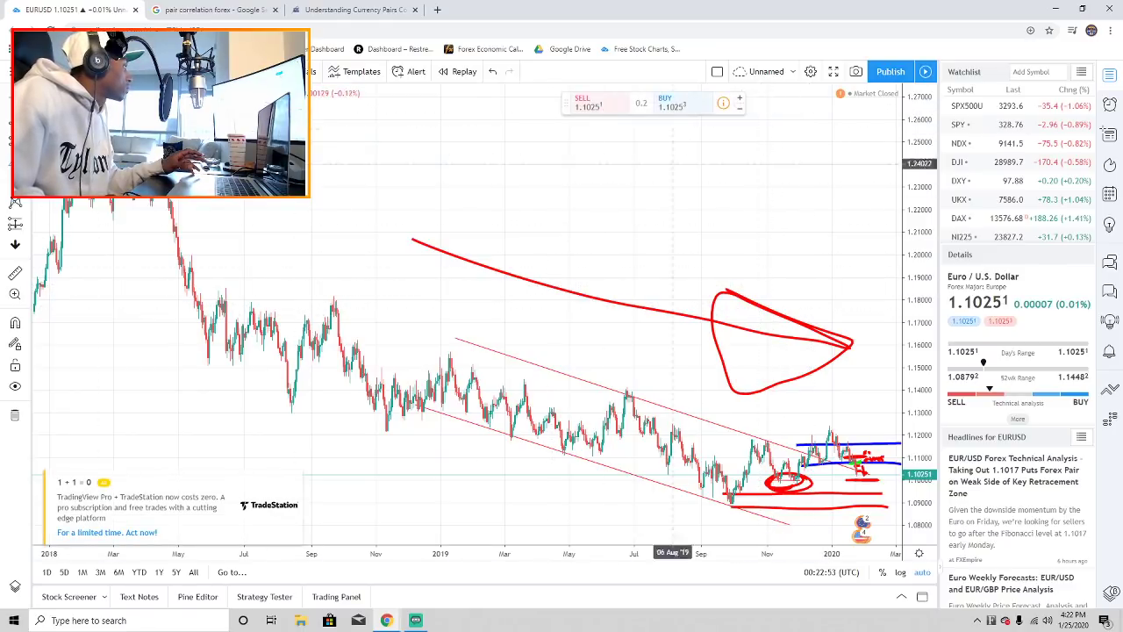
- Delete the large descending red arrow brushed above the EURUSD channel
scroll(514, 225, down, 3)
scroll(690, 308, up, 6)
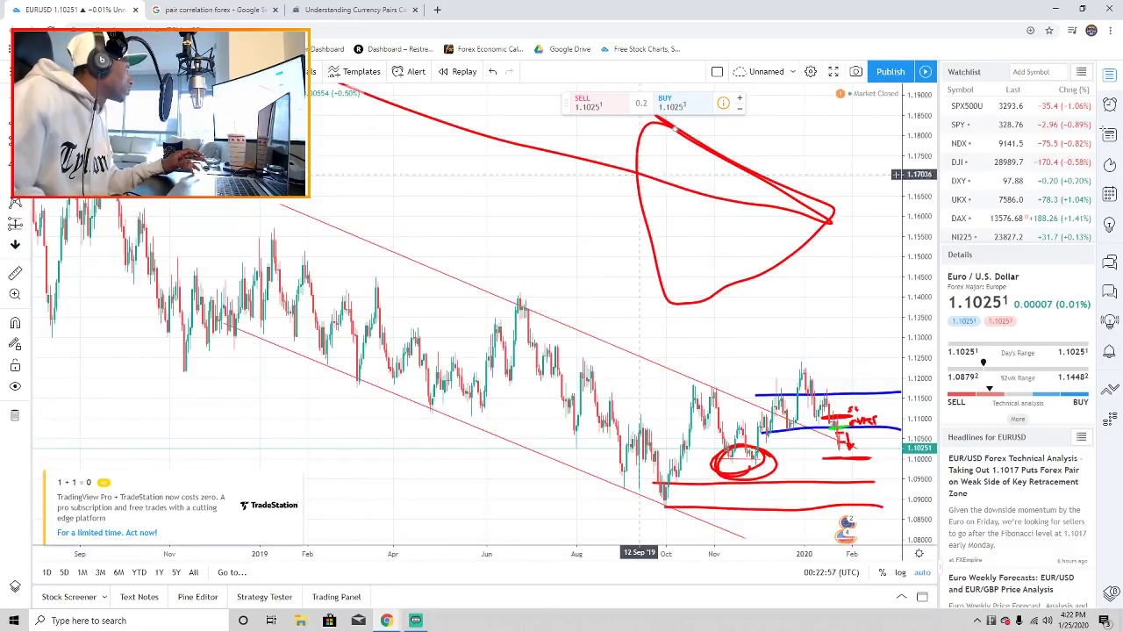
click(639, 173)
key(Delete)
scroll(543, 235, down, 5)
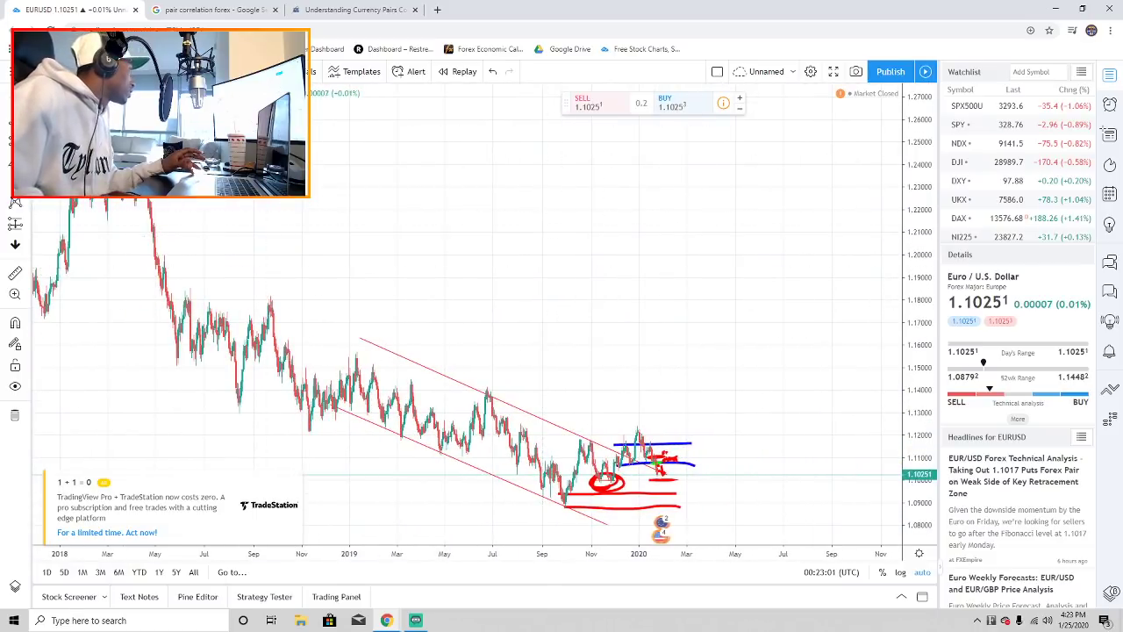
- Load TradingView in place of the Google search for pair correlation and open the saved EURUSD daily chart layout there
click(215, 10)
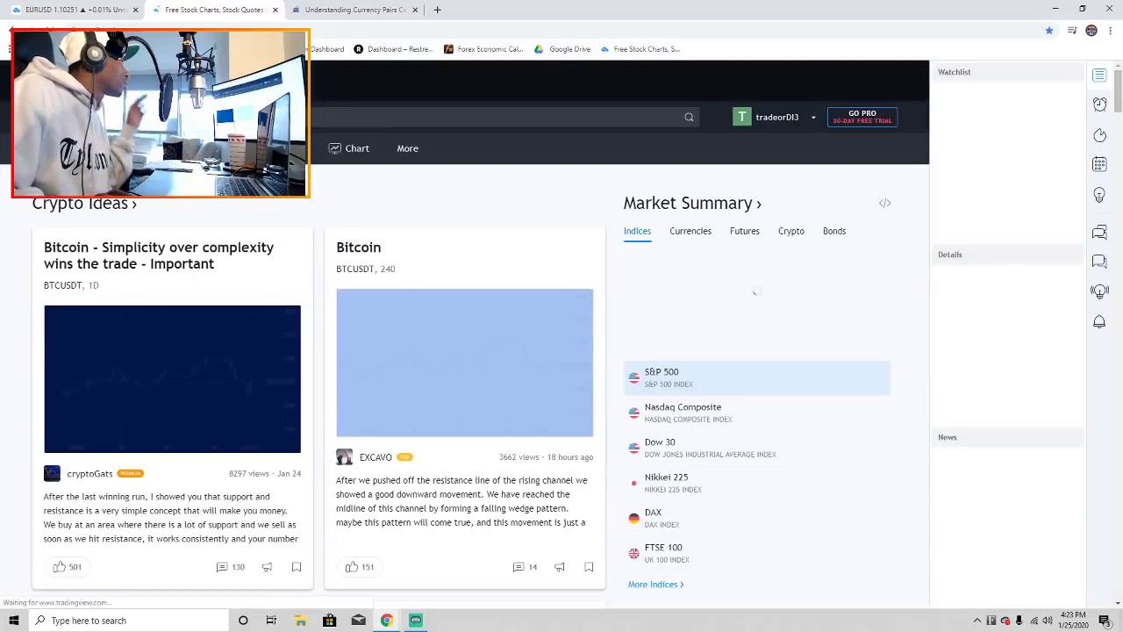
mouse_move(351, 149)
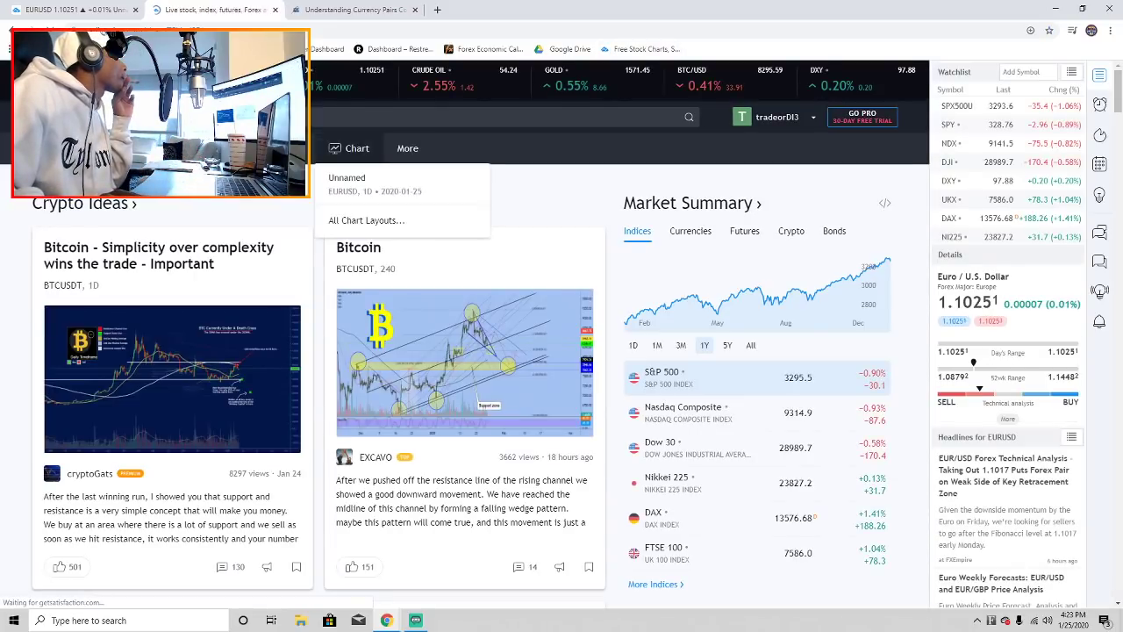
click(360, 182)
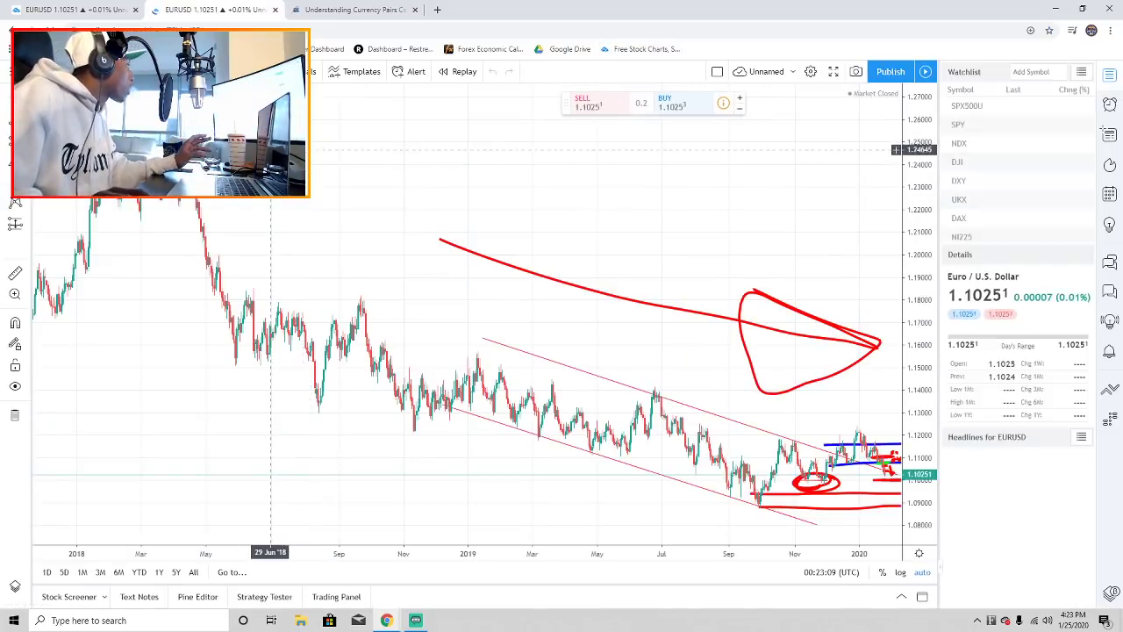
- Search for the GBPUSD symbol and load its chart in place of EURUSD
key(Escape)
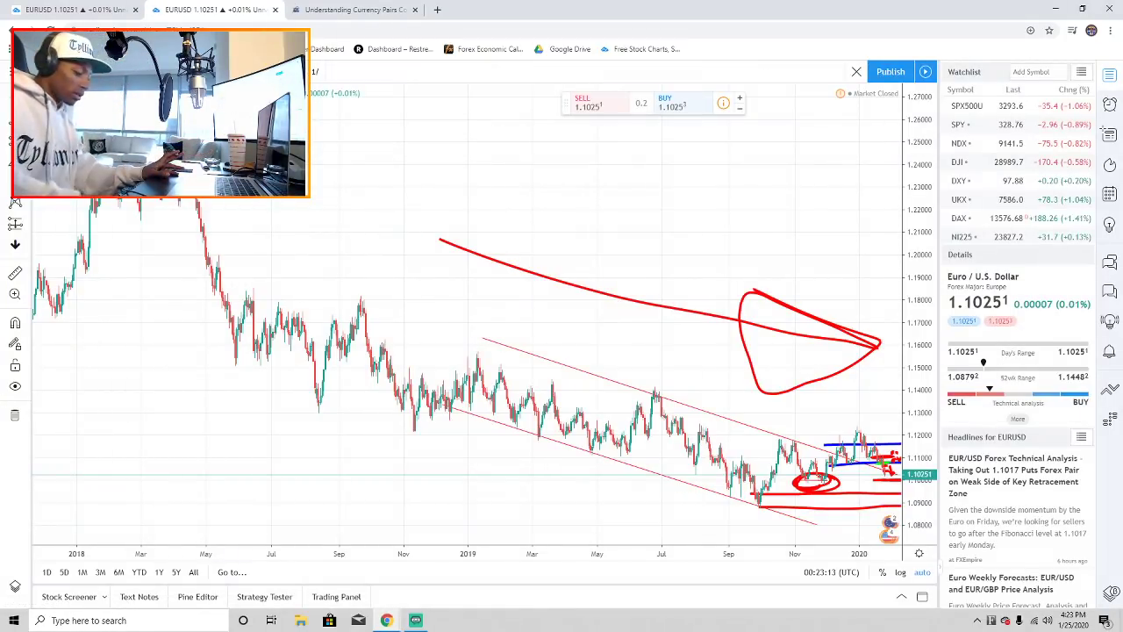
text(p)
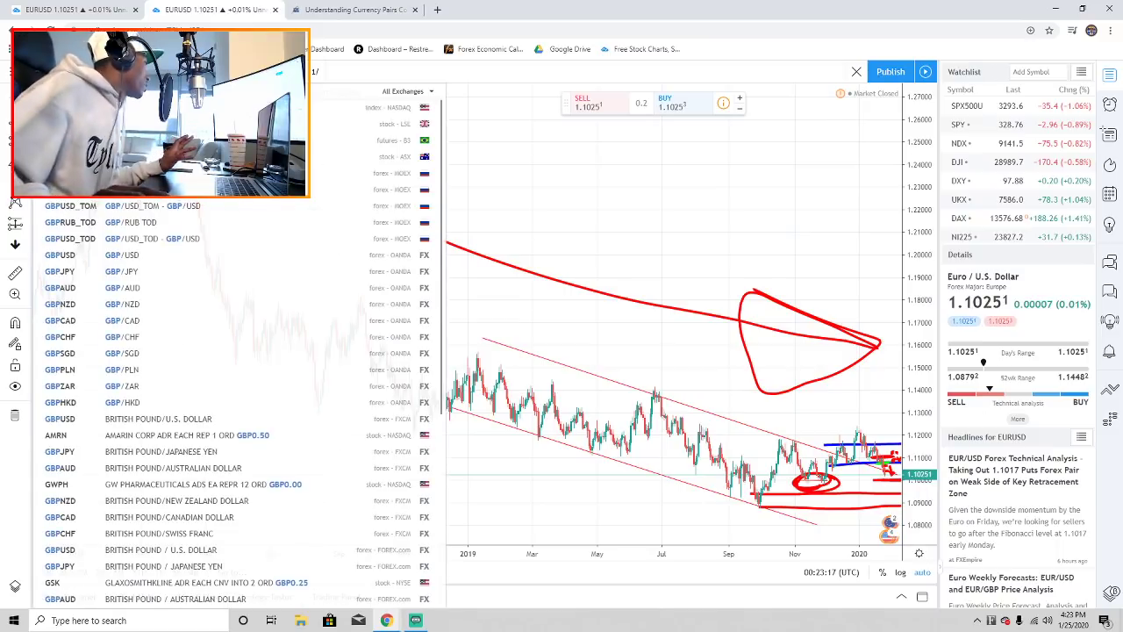
key(Down)
key(Down)
key(Down)
key(Down)
key(Down)
key(Down)
key(Down)
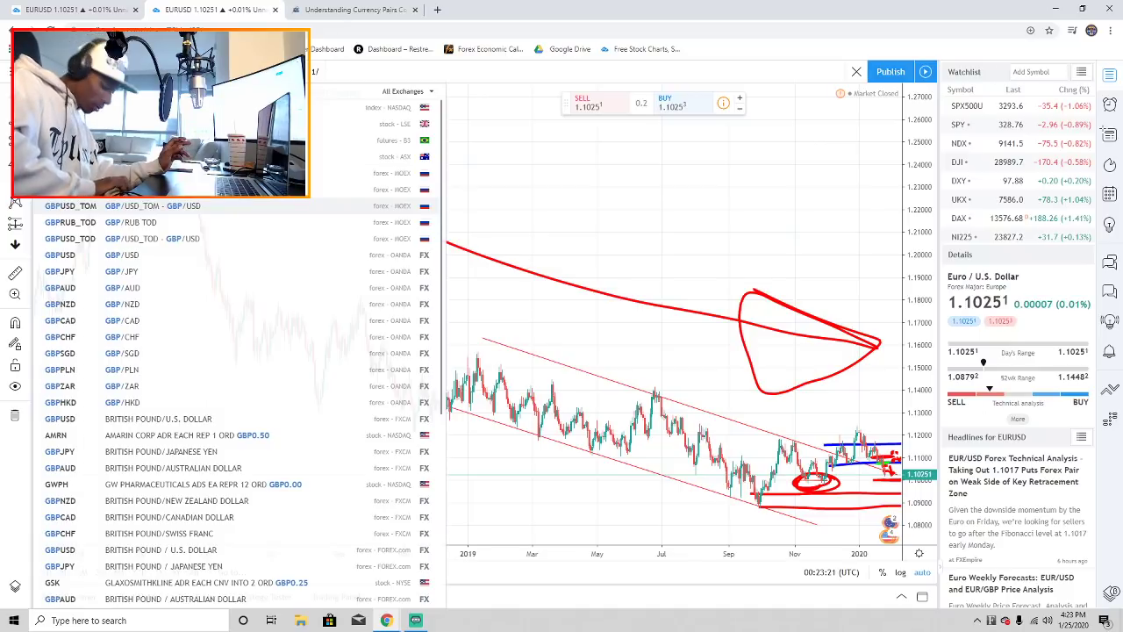
text(USD)
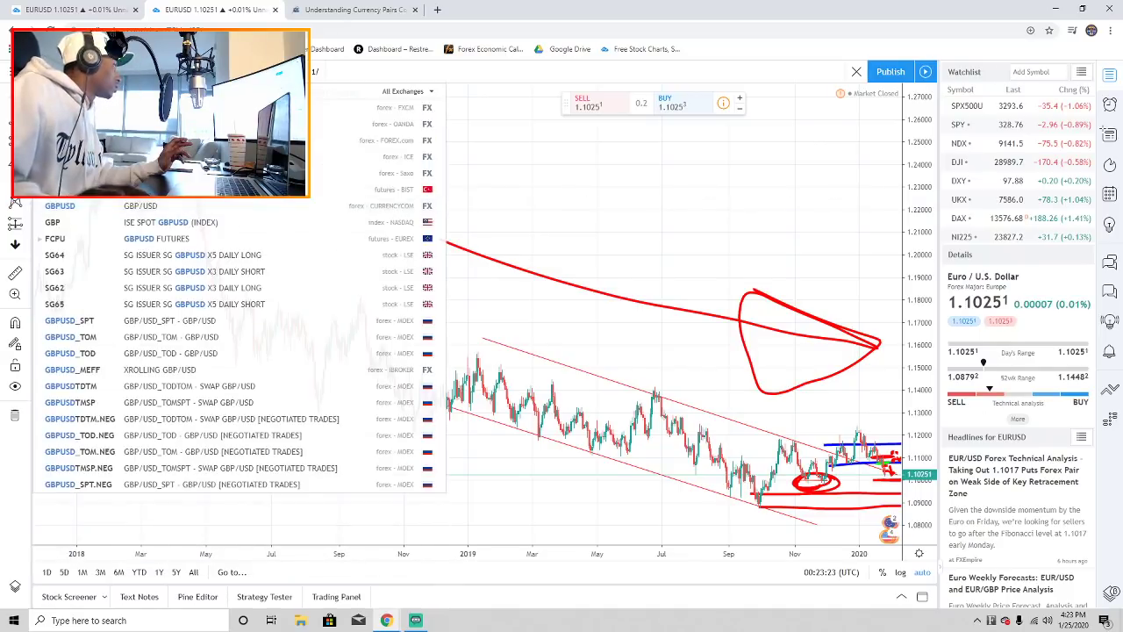
key(Return)
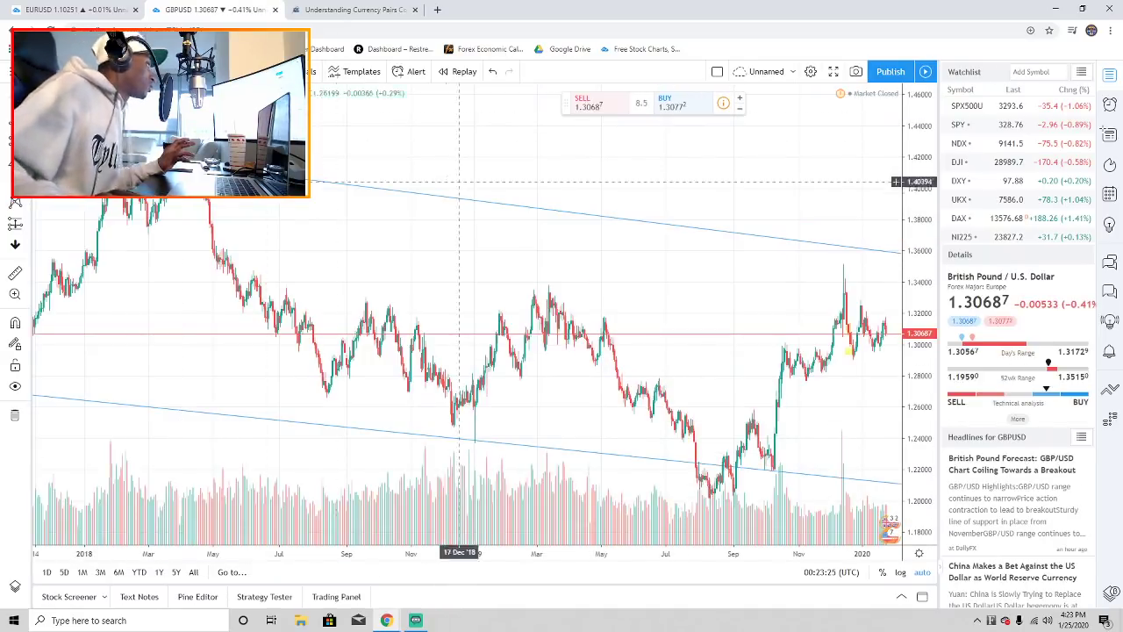
- Delete the upper and lower descending blue channel lines from the GBPUSD chart
scroll(632, 290, down, 5)
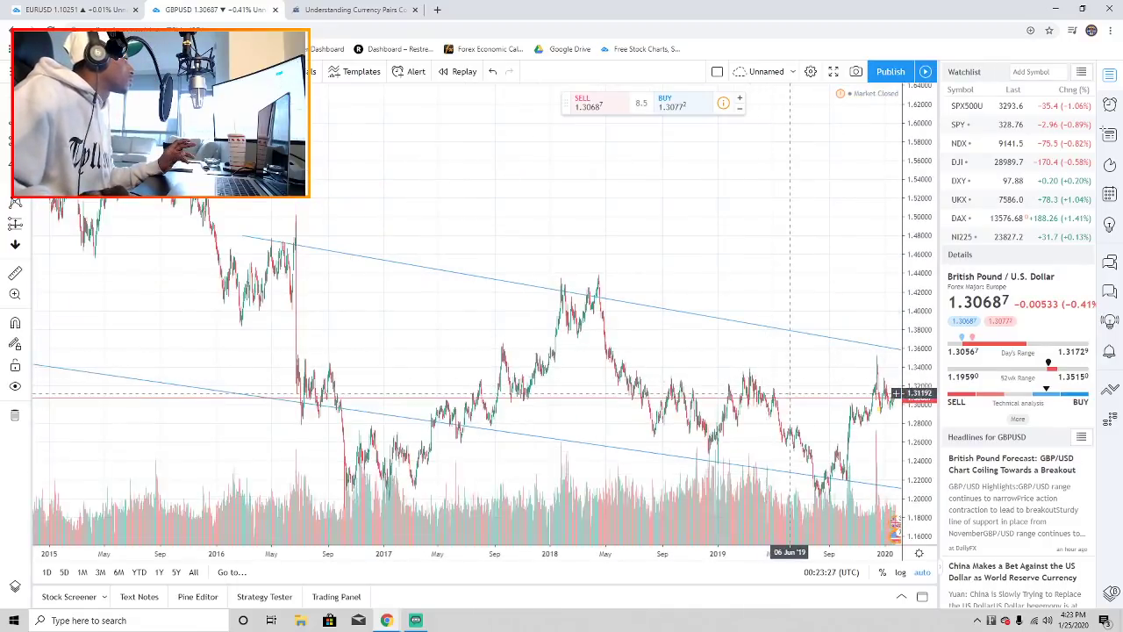
scroll(785, 393, up, 7)
scroll(738, 382, down, 8)
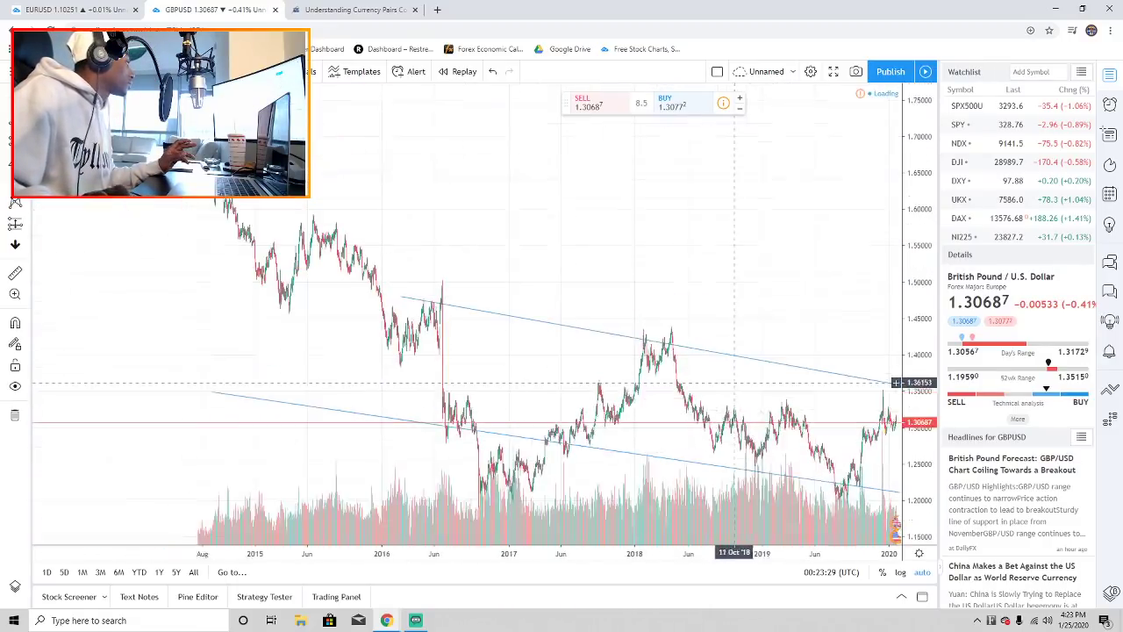
scroll(733, 383, down, 5)
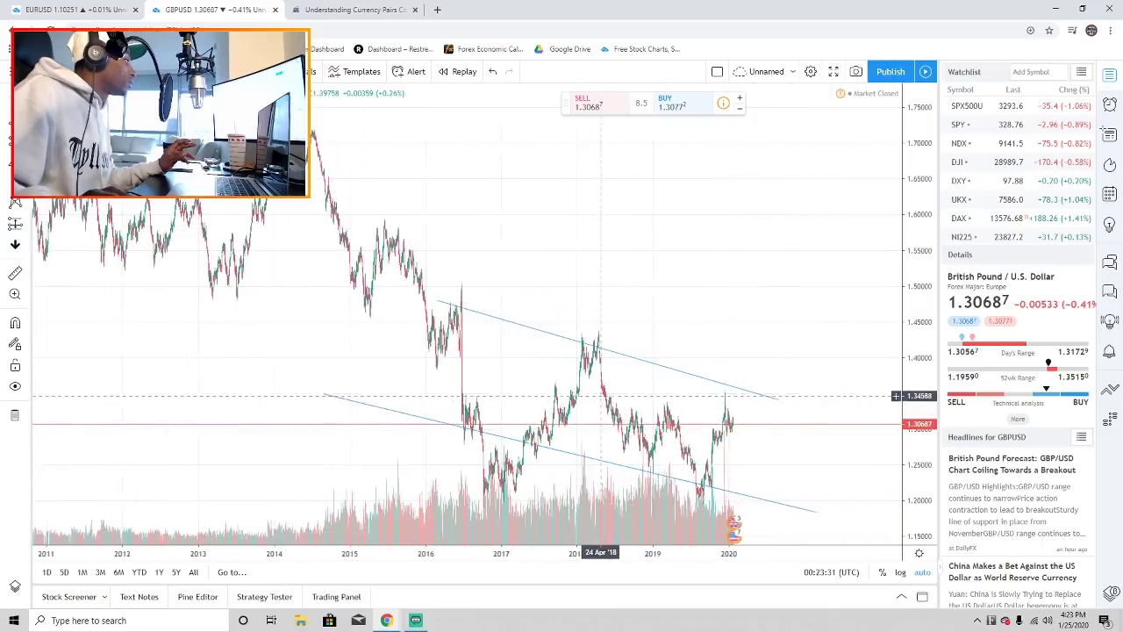
drag(601, 396, 537, 396)
click(601, 366)
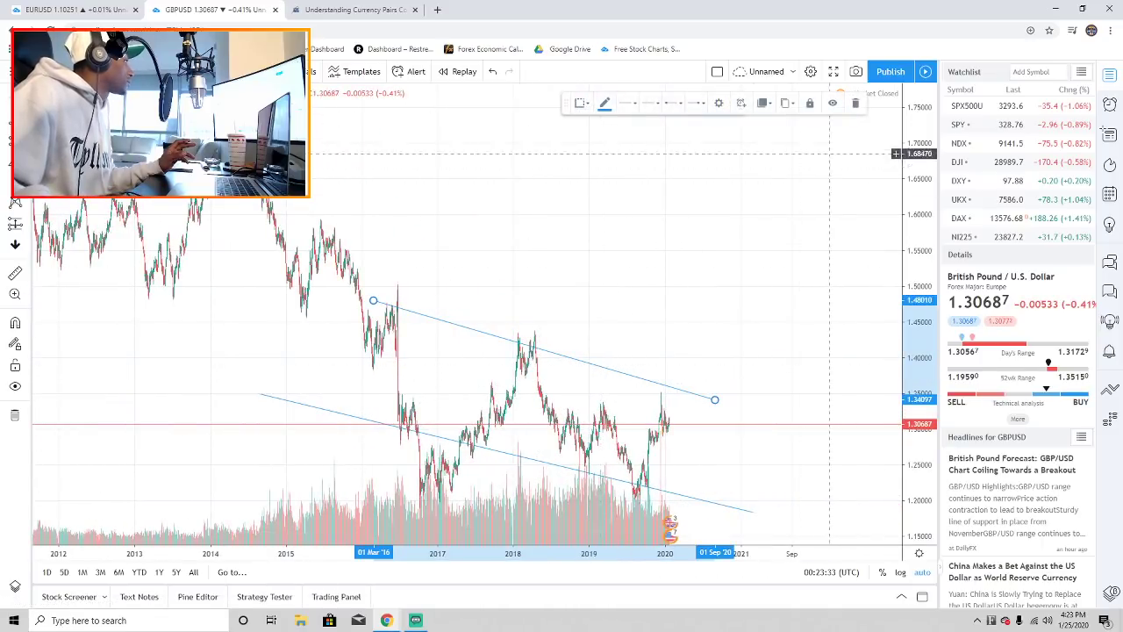
key(Delete)
click(556, 465)
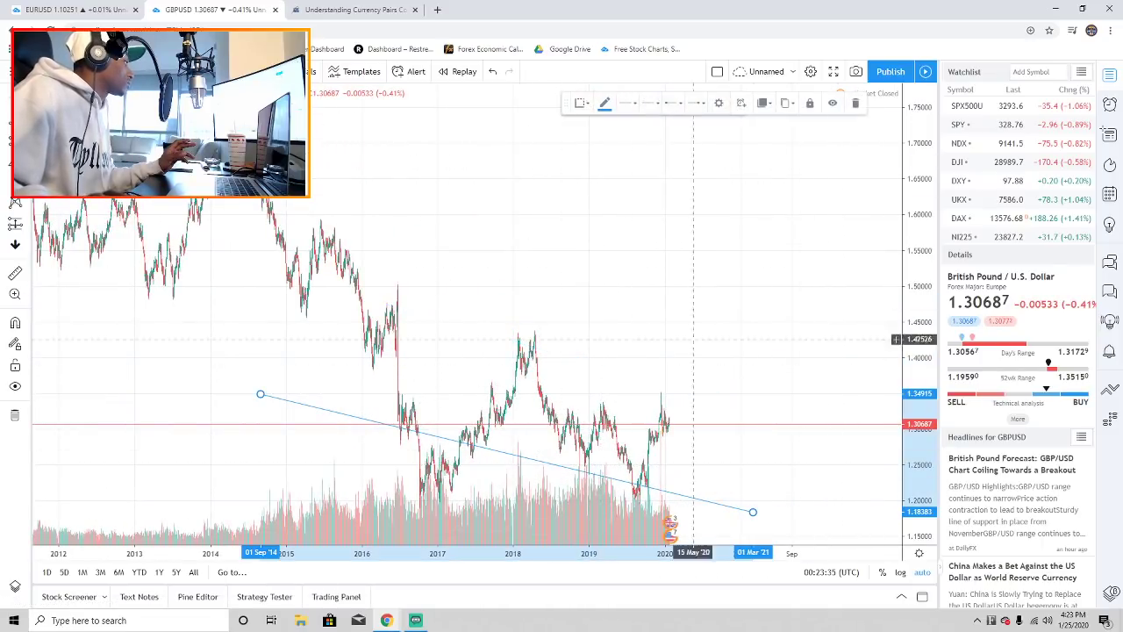
key(Delete)
- Draw a rising red trend line under the GBPUSD lows from 09 Aug '19 at about 1.201 to 20 Feb '20 at about 1.319
scroll(532, 406, up, 5)
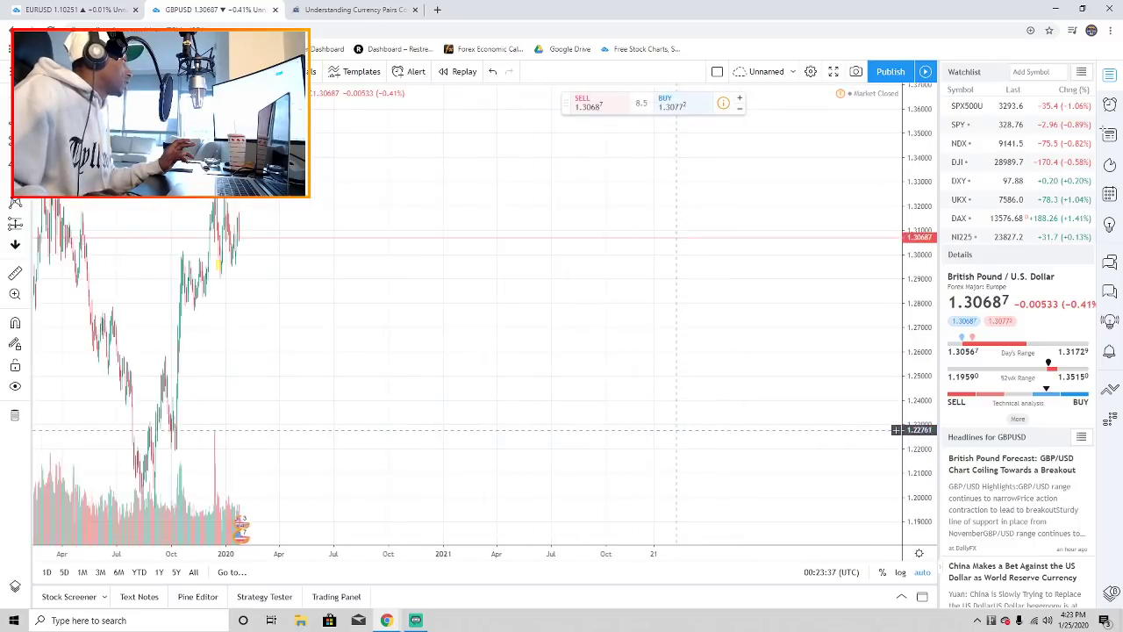
scroll(531, 406, up, 6)
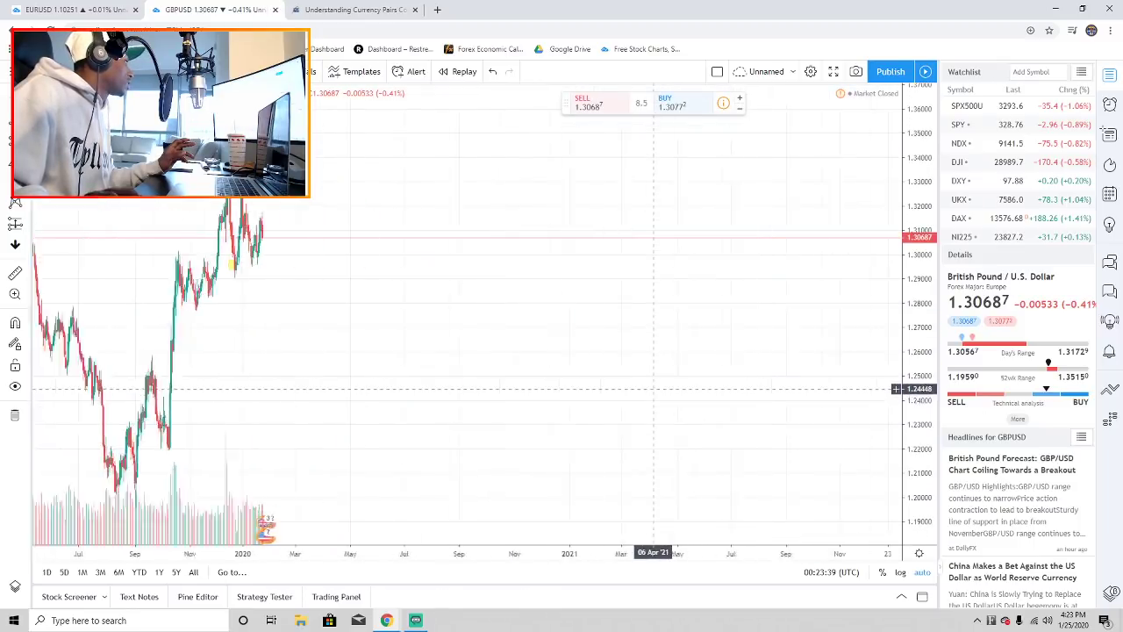
drag(543, 339, 847, 319)
drag(471, 327, 803, 330)
scroll(763, 335, down, 8)
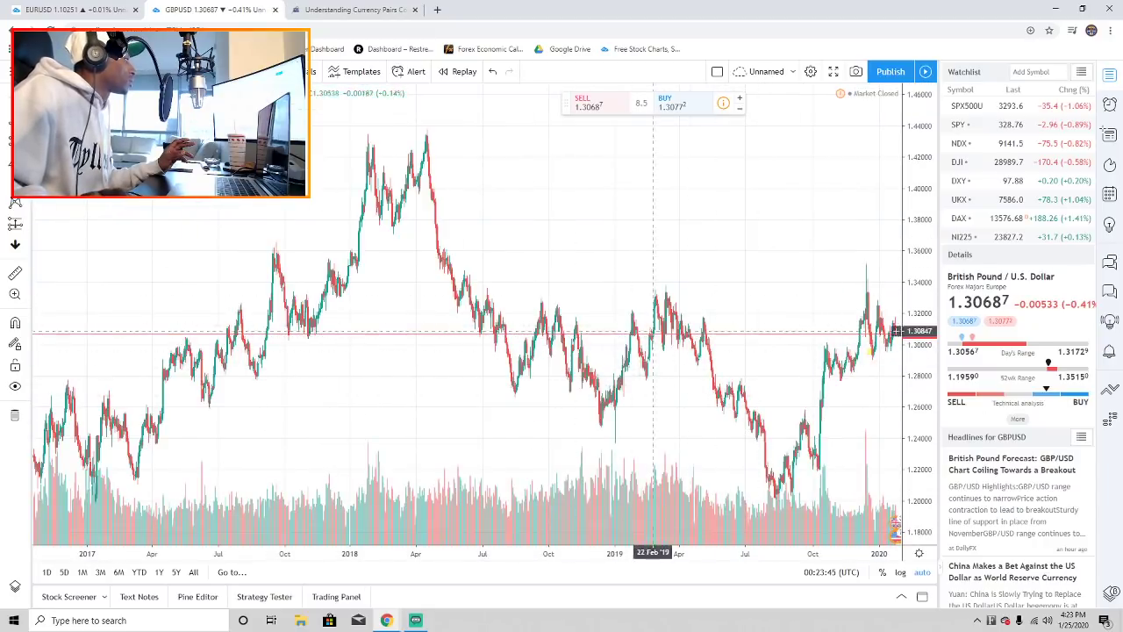
scroll(817, 408, up, 3)
scroll(817, 408, up, 3)
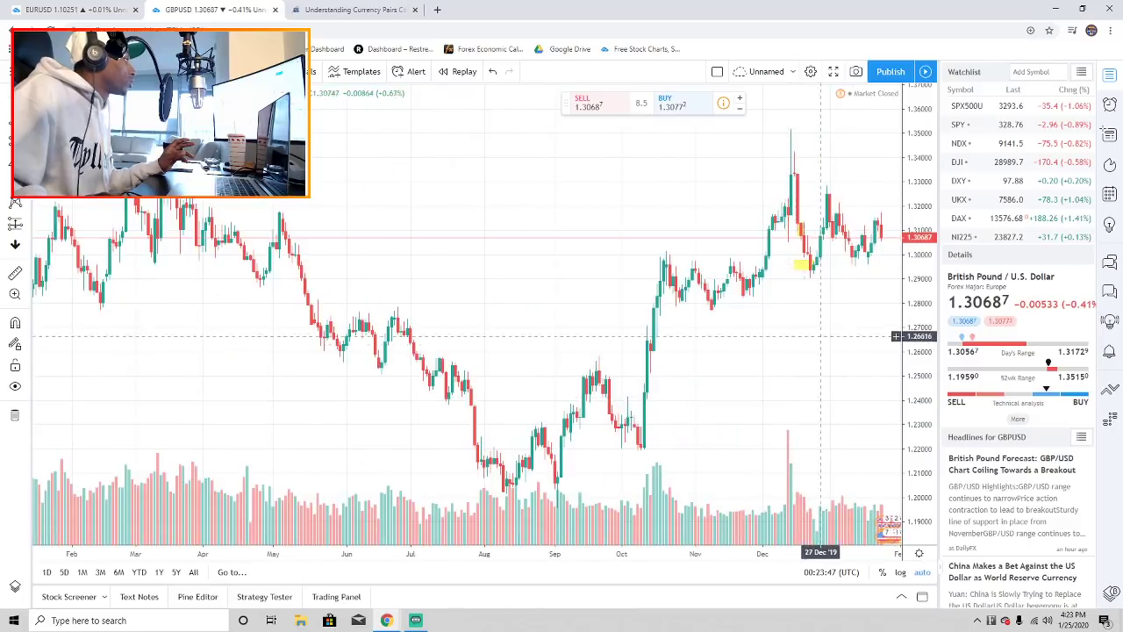
scroll(795, 367, up, 2)
drag(795, 367, 713, 369)
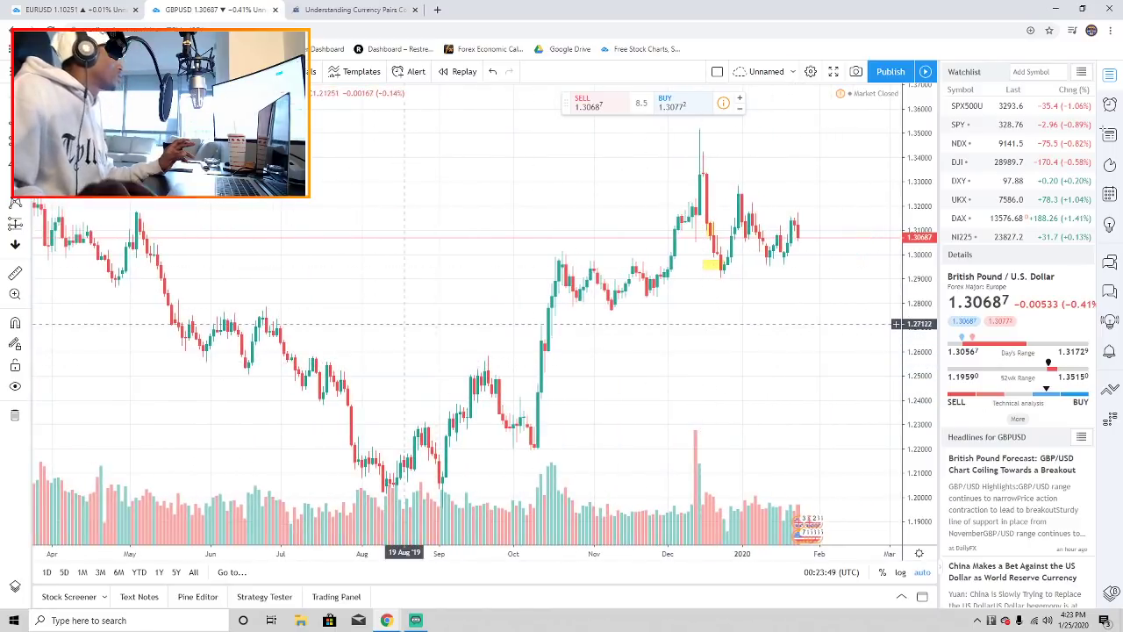
key(alt+t)
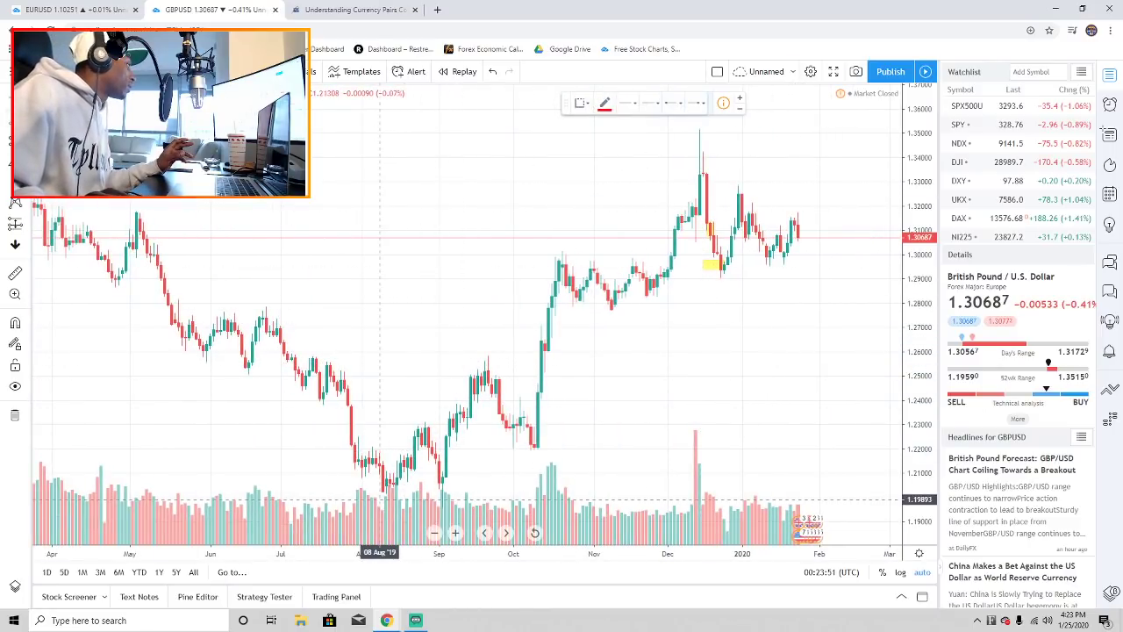
click(379, 500)
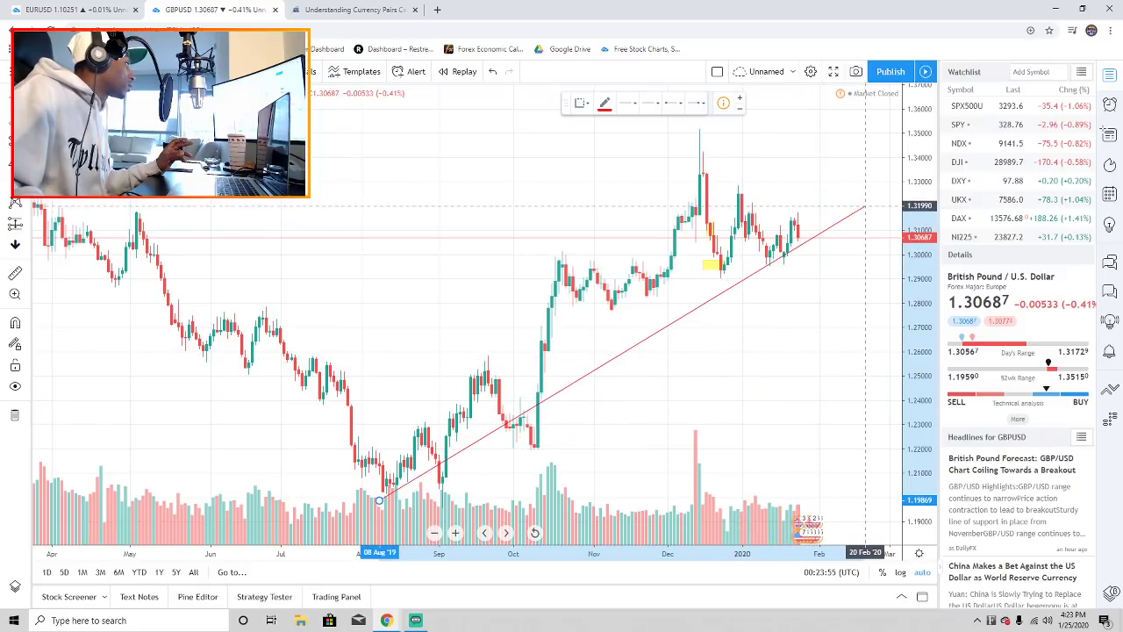
click(865, 207)
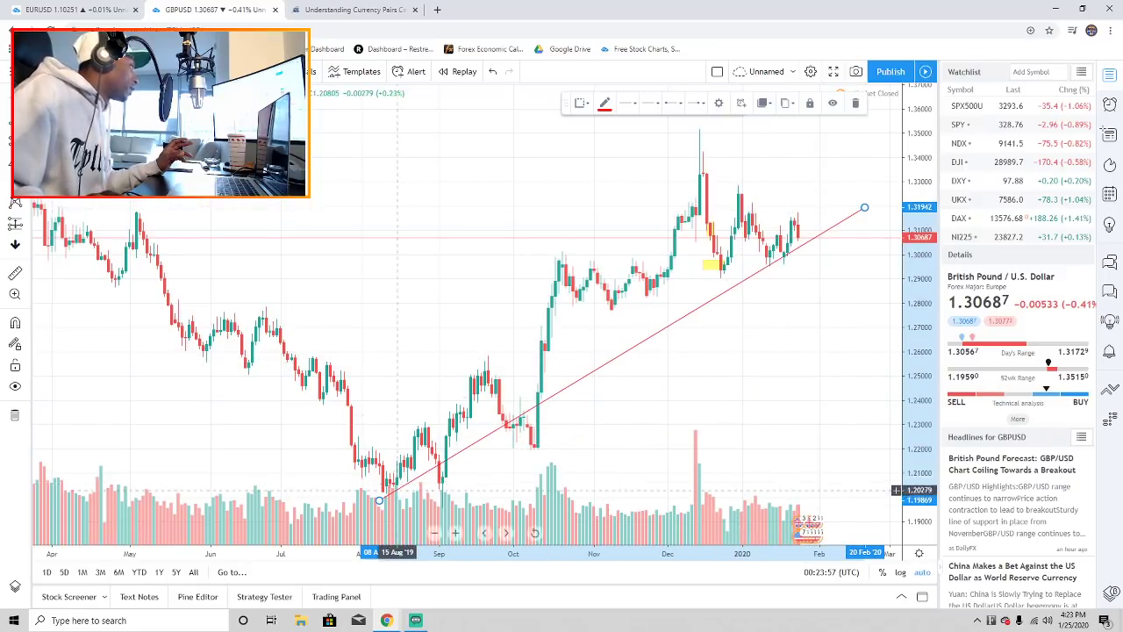
drag(380, 499, 384, 492)
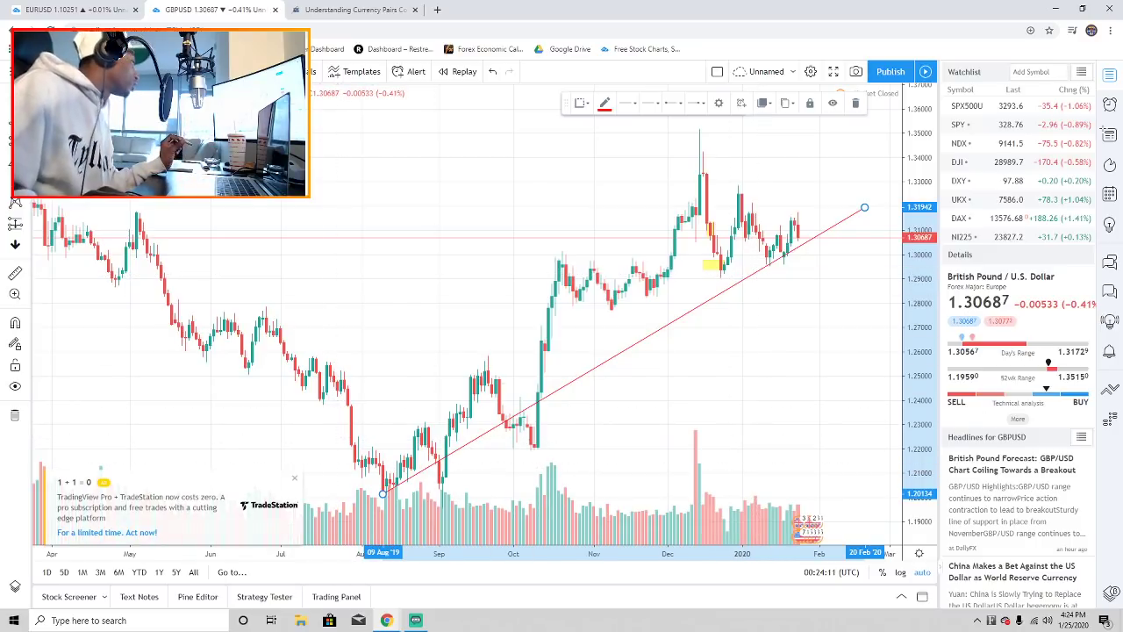
- Hide the TradeStation ad on the chart, dismiss the upgrade offer and deselect the trend line
click(294, 478)
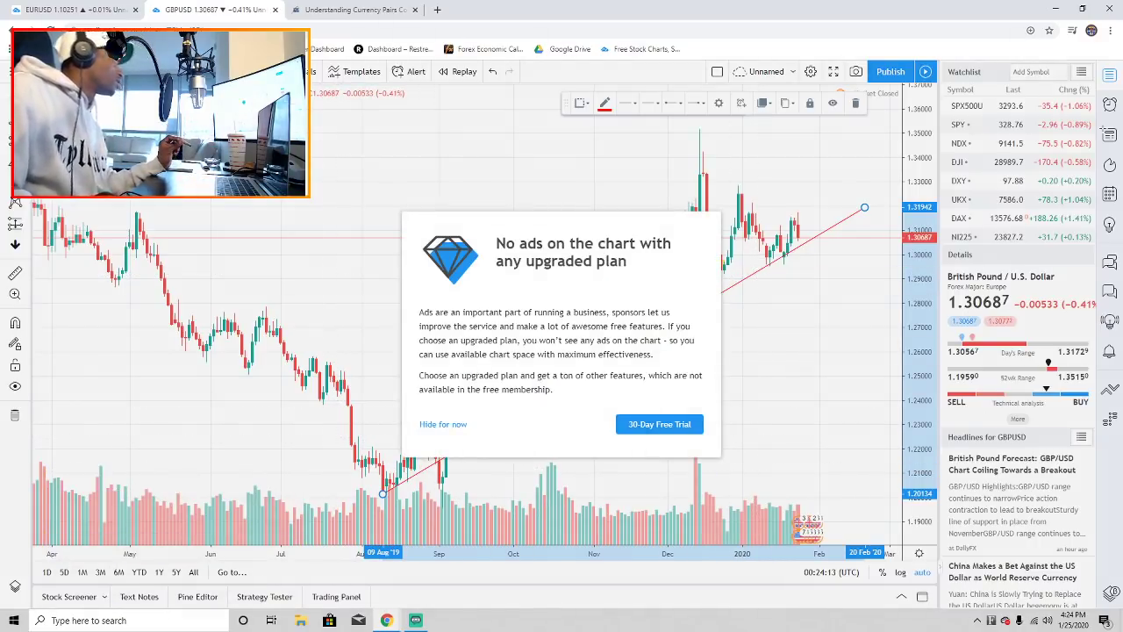
click(443, 423)
click(710, 401)
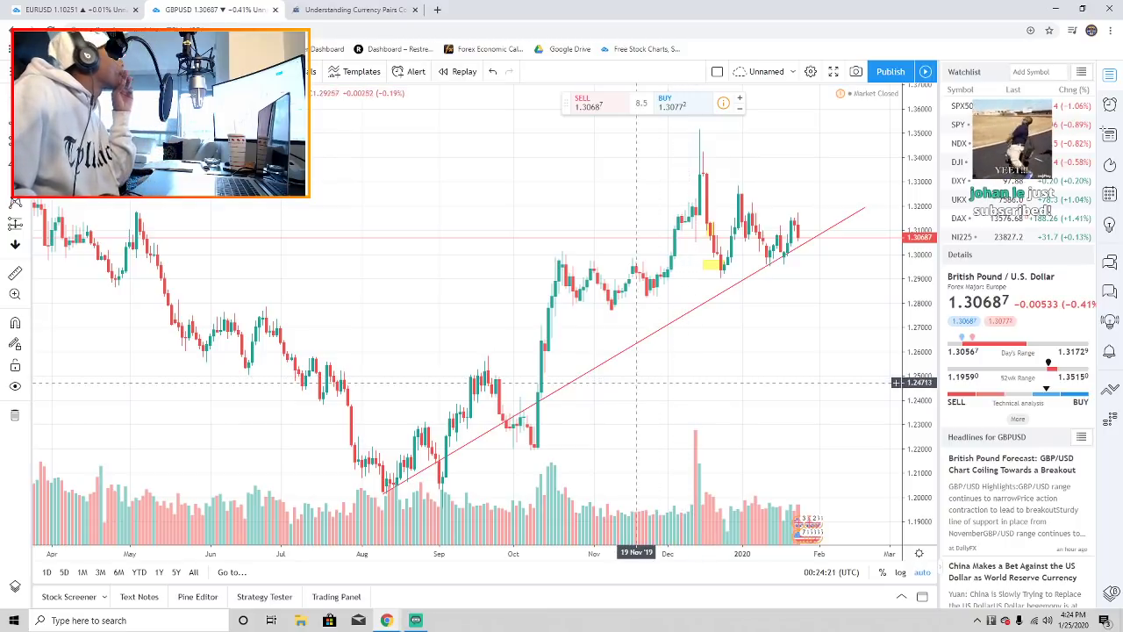
- Examine the GBPUSD price action along the rising trend line, both close up around January 2020 and back to 2018
scroll(636, 381, up, 5)
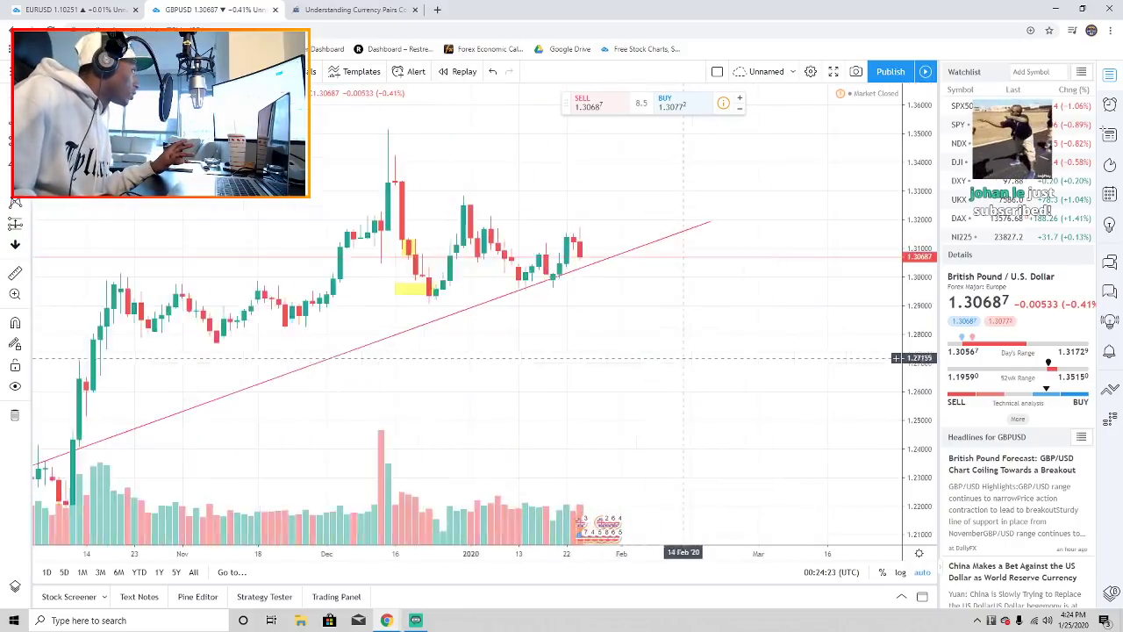
scroll(683, 358, down, 5)
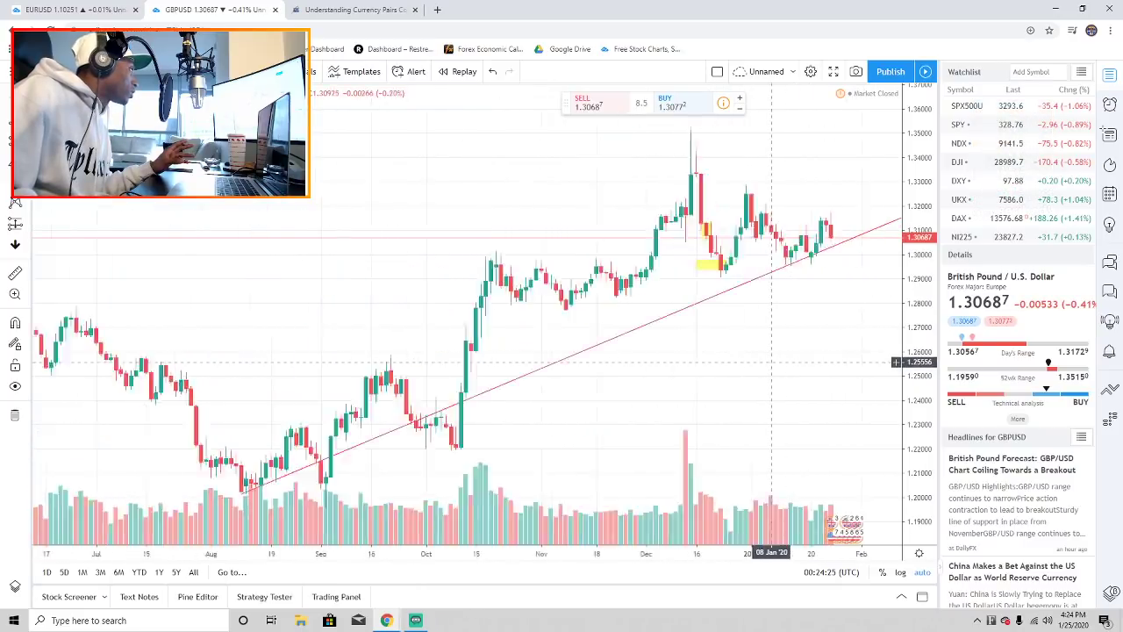
scroll(772, 362, down, 8)
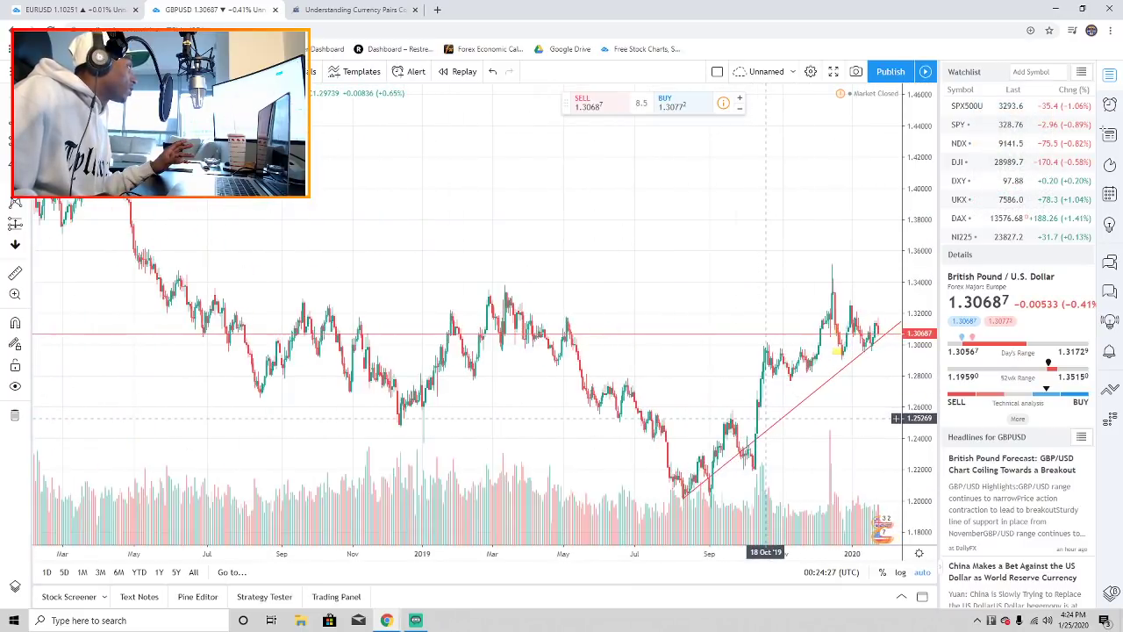
scroll(766, 418, up, 6)
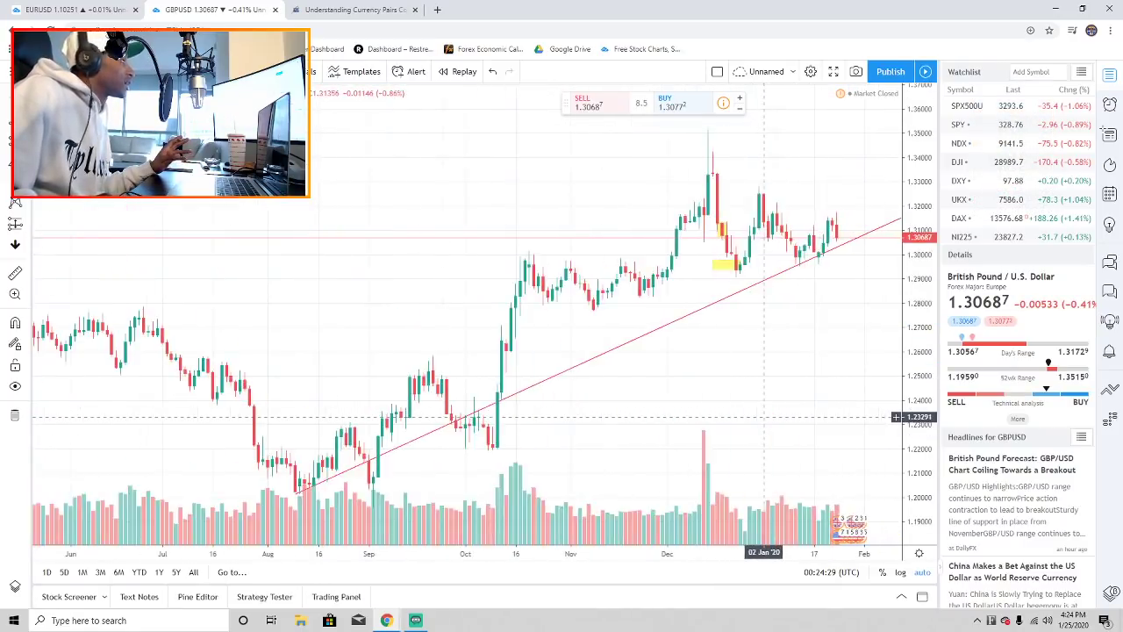
scroll(766, 418, up, 3)
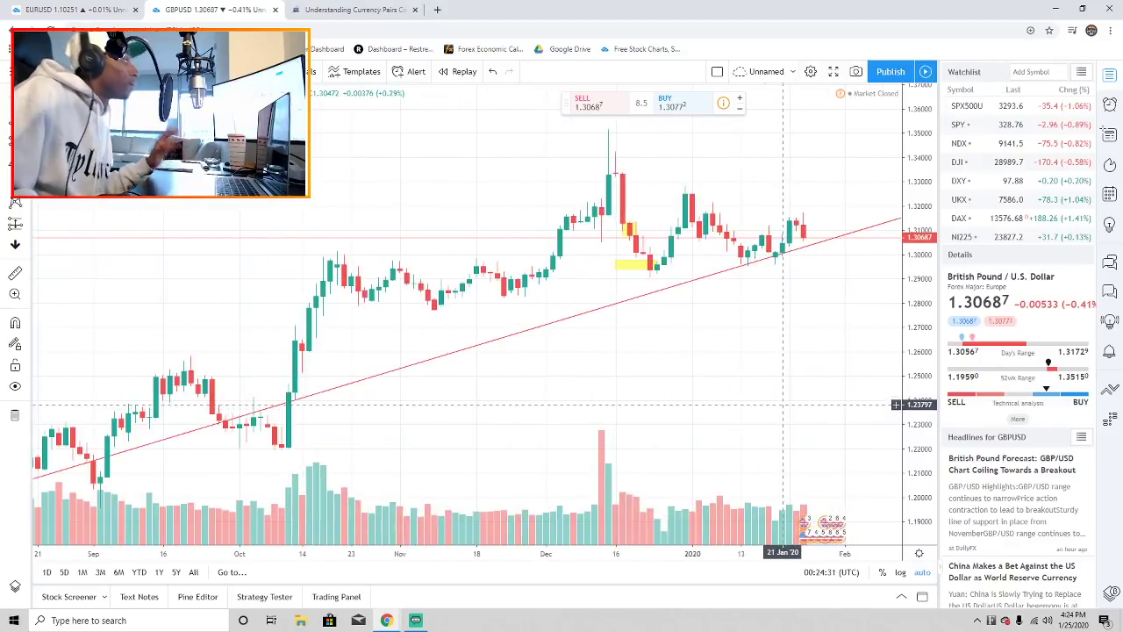
scroll(783, 403, down, 10)
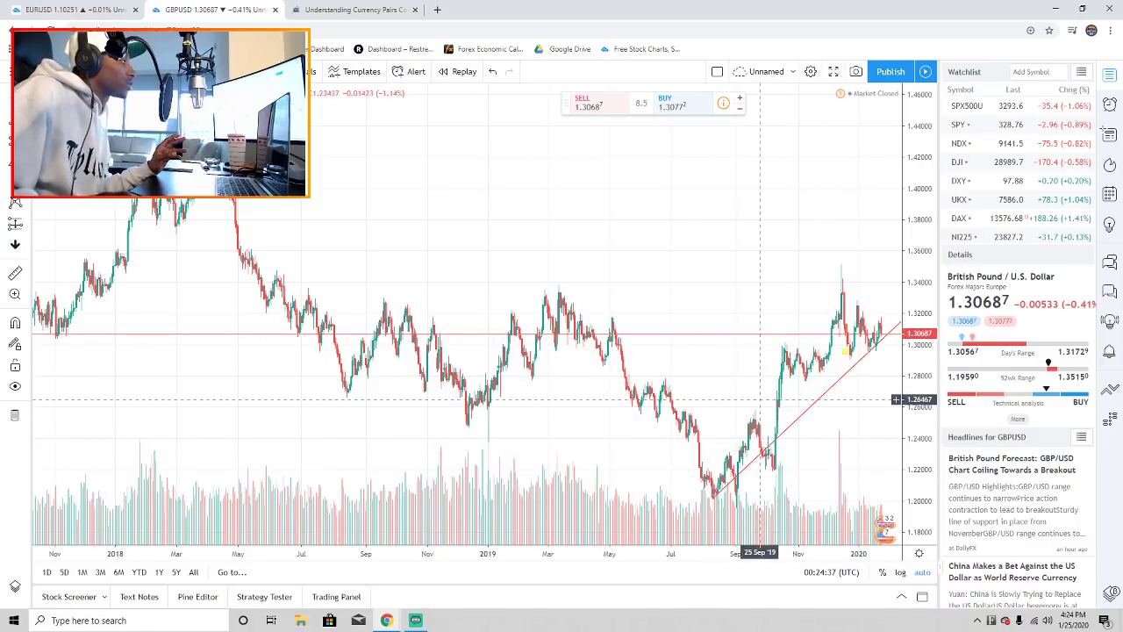
scroll(832, 421, up, 4)
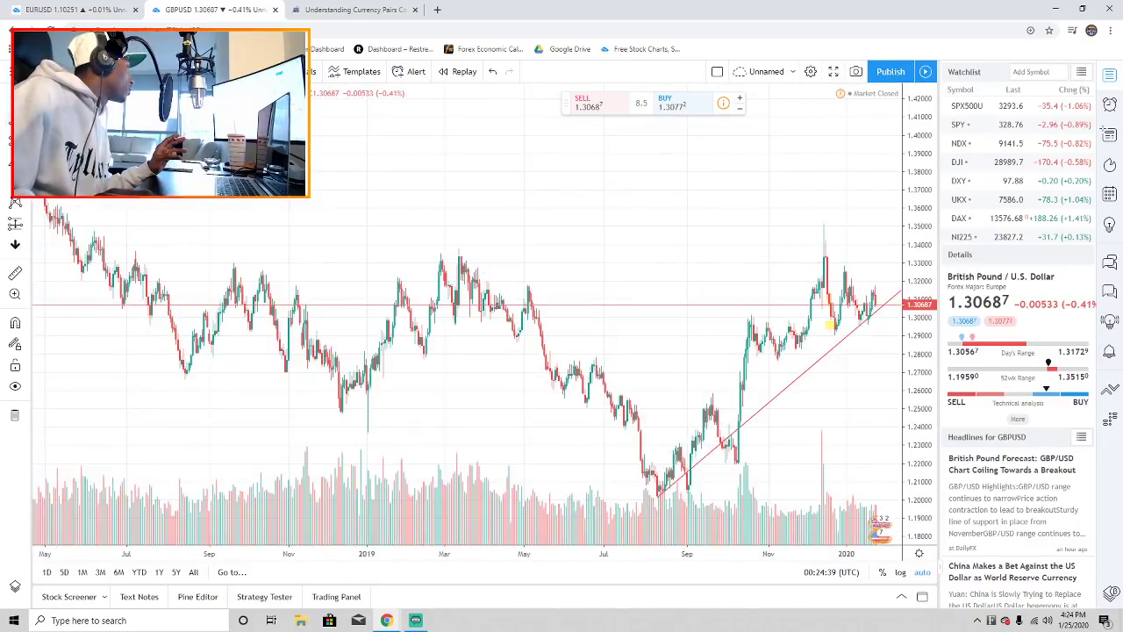
- Draw a rising red line above the GBPUSD trend line from 27 Jun '19 at about 1.227 to 10 Jan '20 at about 1.348
drag(620, 477, 869, 253)
drag(748, 360, 728, 334)
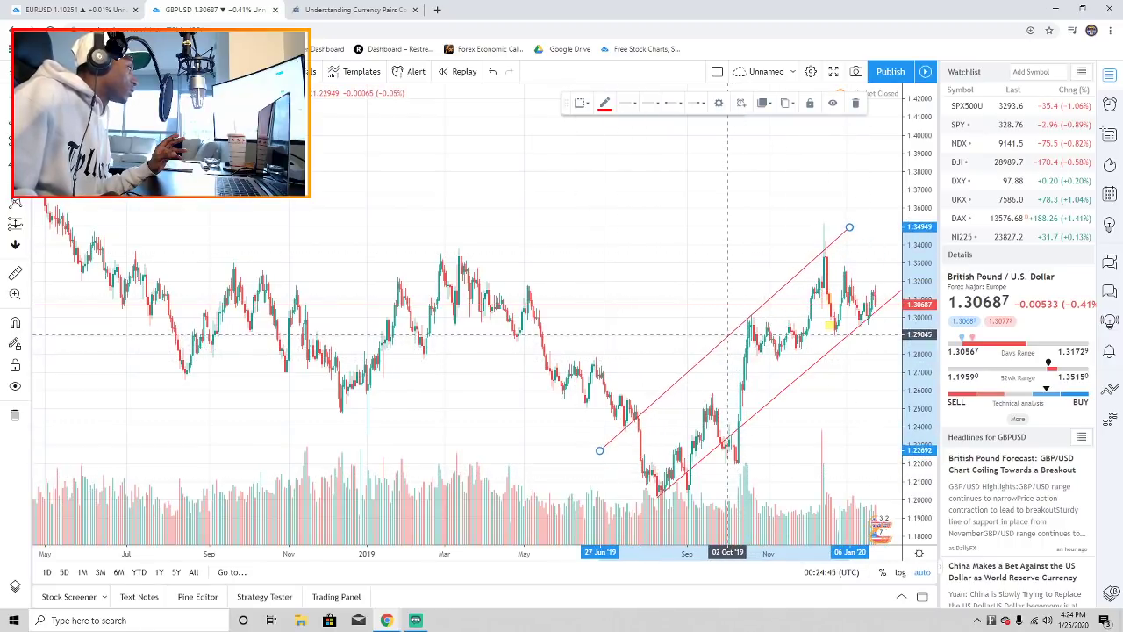
drag(849, 227, 858, 233)
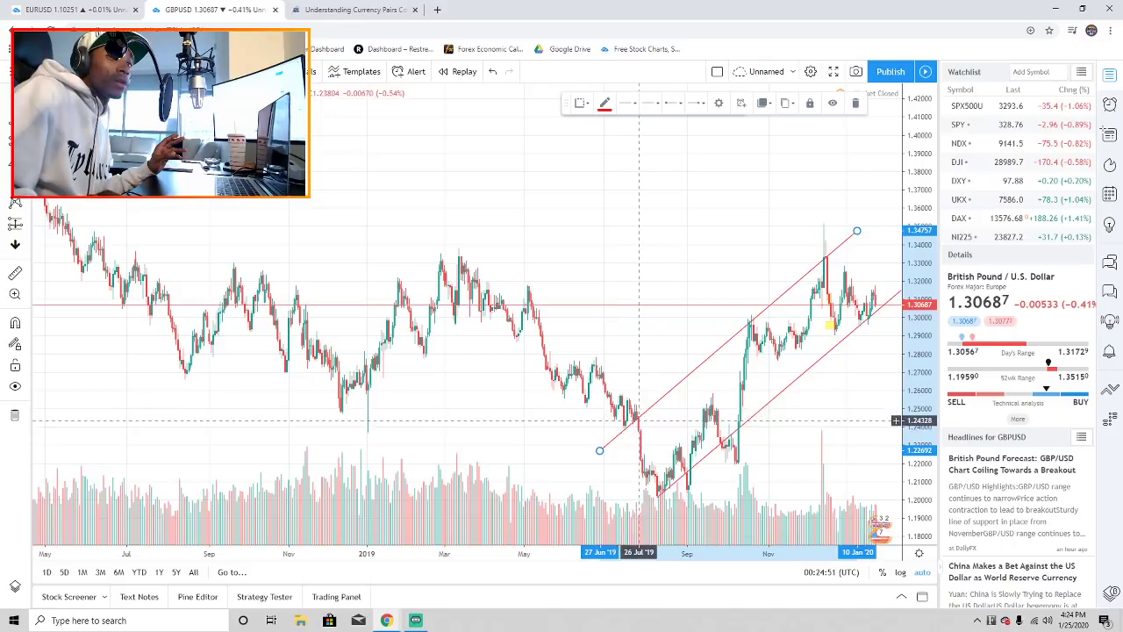
- Examine how GBPUSD price moves between the two rising red lines from July 2019 to January 2020
scroll(619, 423, up, 5)
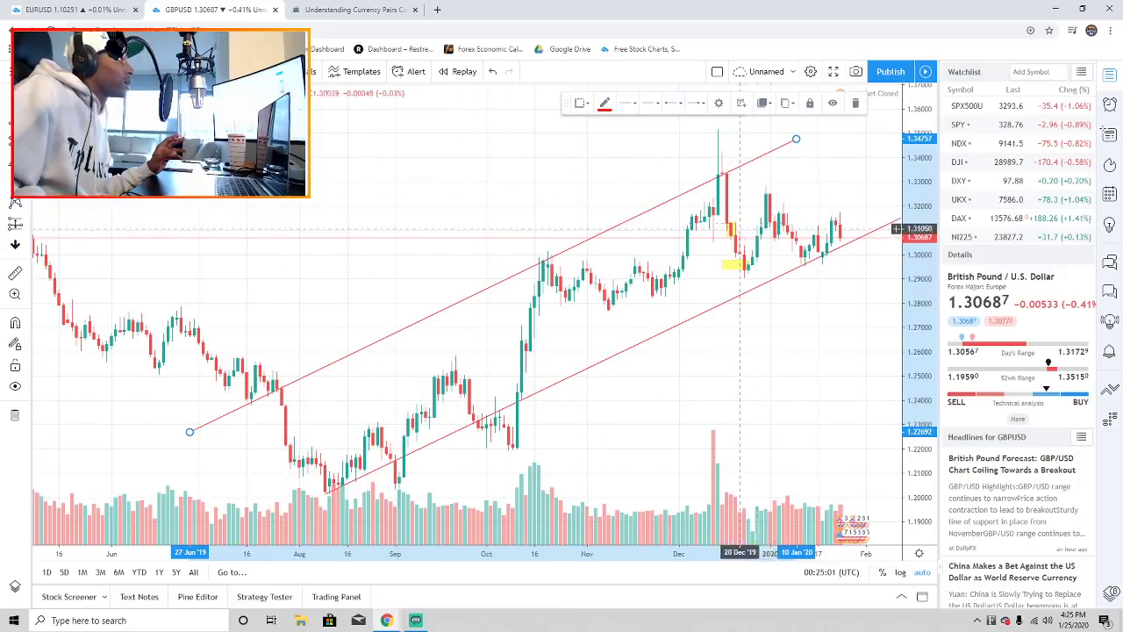
scroll(796, 183, down, 1)
scroll(807, 198, down, 1)
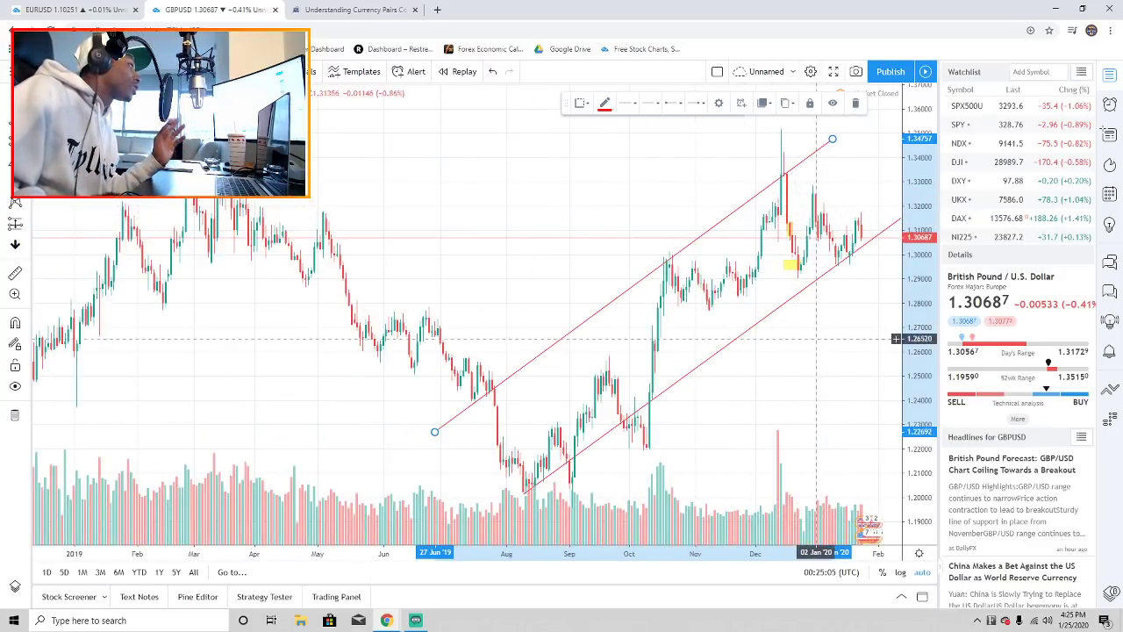
scroll(772, 208, up, 3)
drag(678, 414, 784, 383)
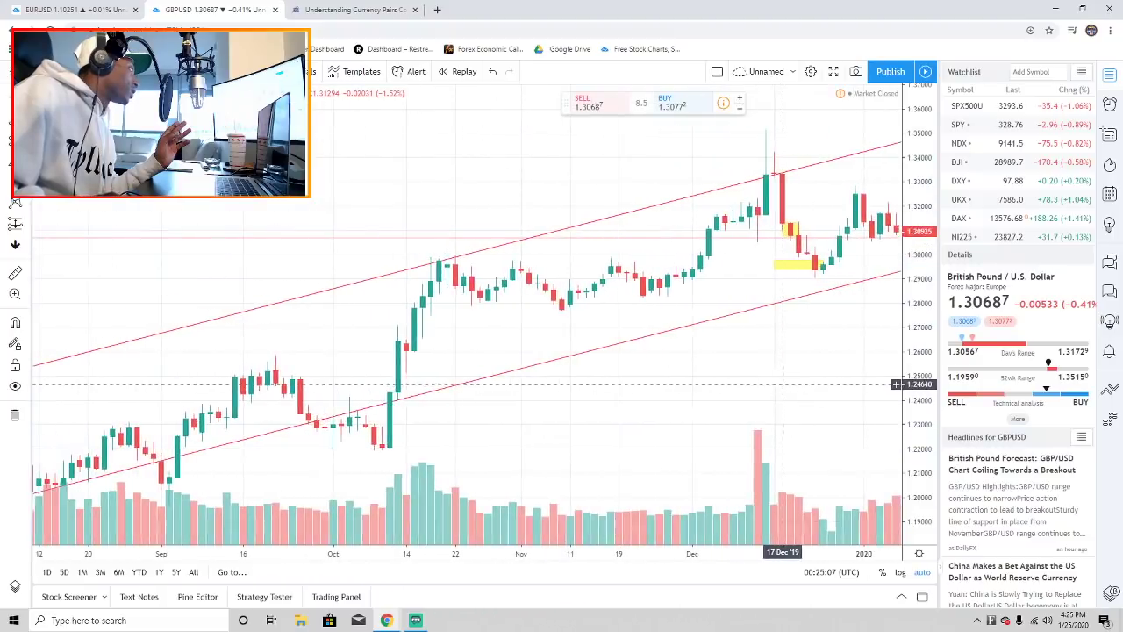
scroll(785, 376, down, 2)
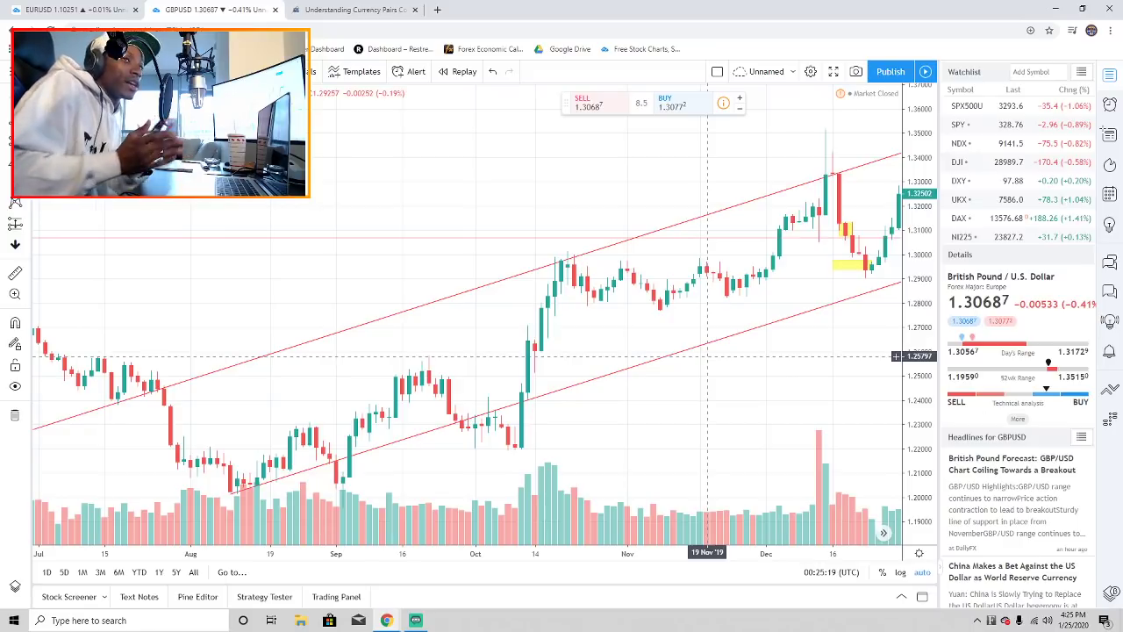
scroll(364, 246, down, 2)
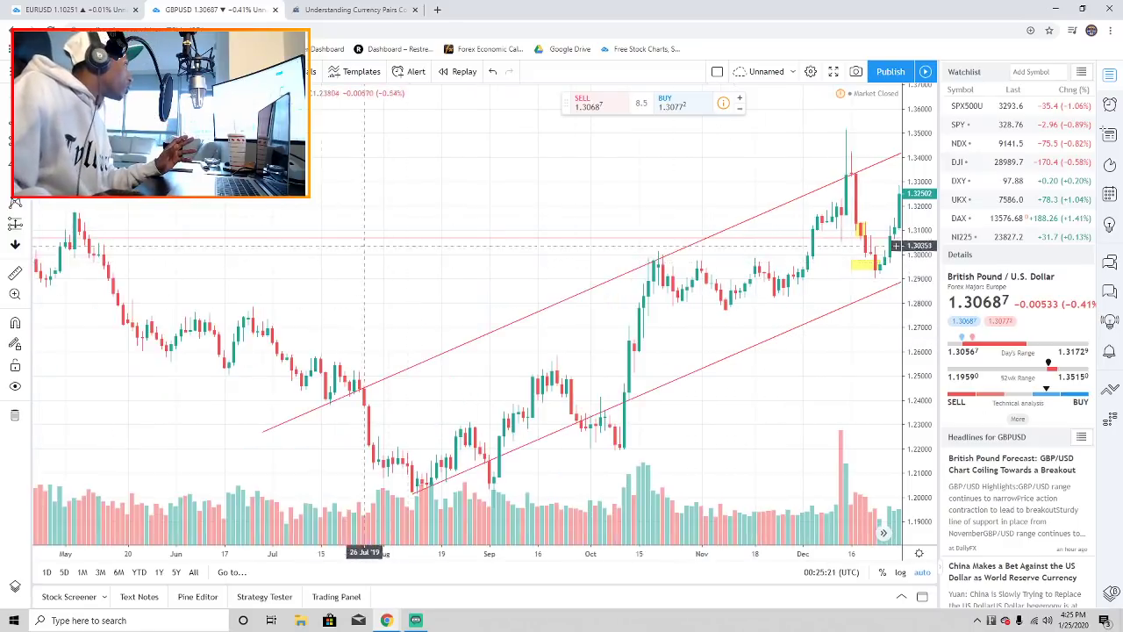
- Review the marked entry, stop and target levels on the EURUSD chart and dismiss its TradeStation ad
click(75, 10)
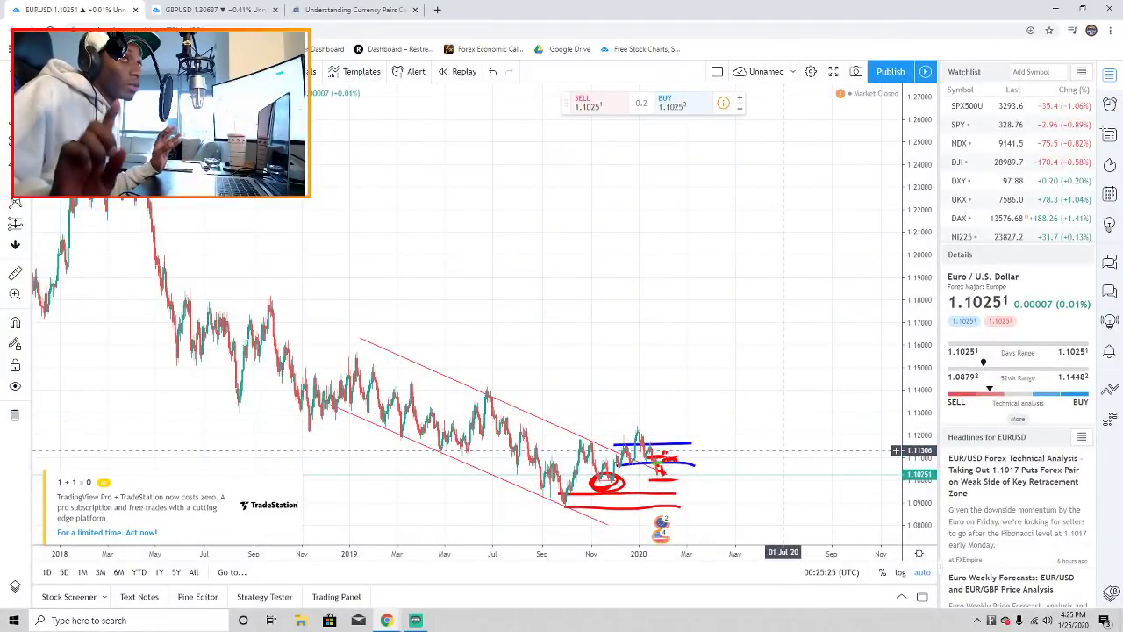
scroll(726, 450, up, 6)
drag(401, 419, 867, 397)
scroll(640, 313, up, 3)
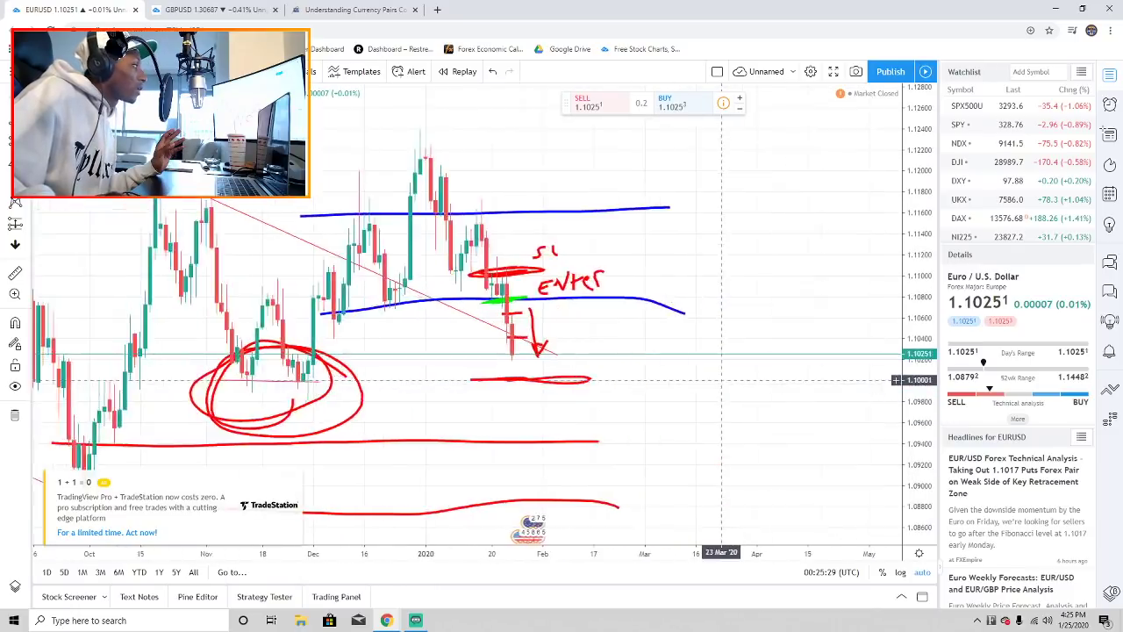
scroll(790, 228, up, 2)
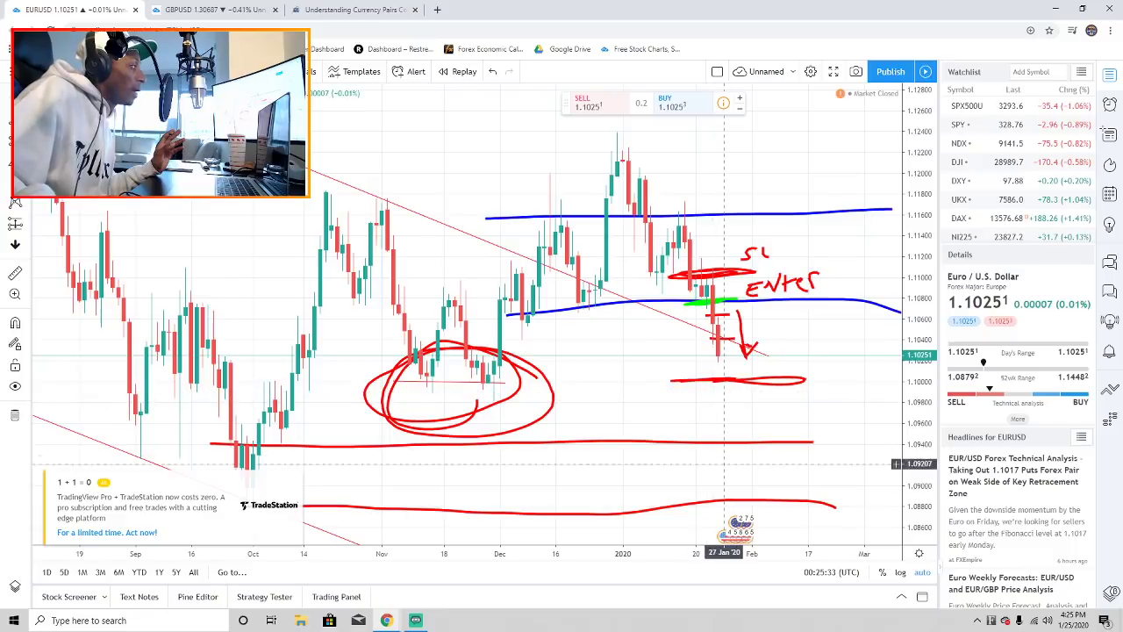
scroll(730, 439, down, 5)
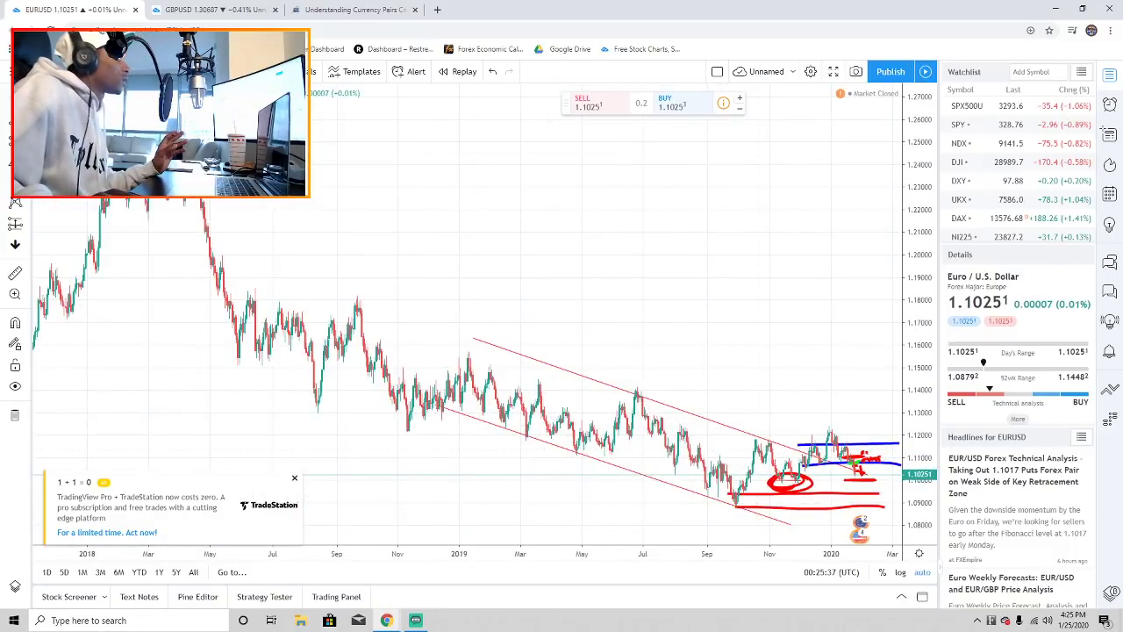
click(294, 477)
click(443, 424)
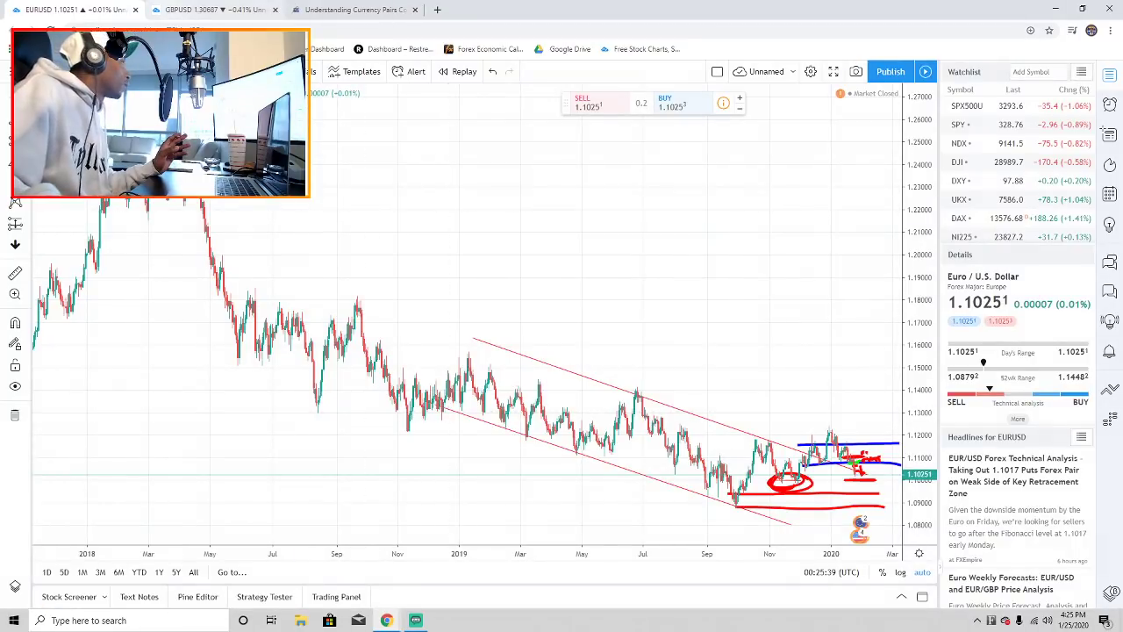
- On the GBPUSD chart, draw a descending trend line across the highs from 12 Dec '19 at about 1.336 to early February 2020 at about 1.308
click(237, 10)
scroll(529, 264, down, 10)
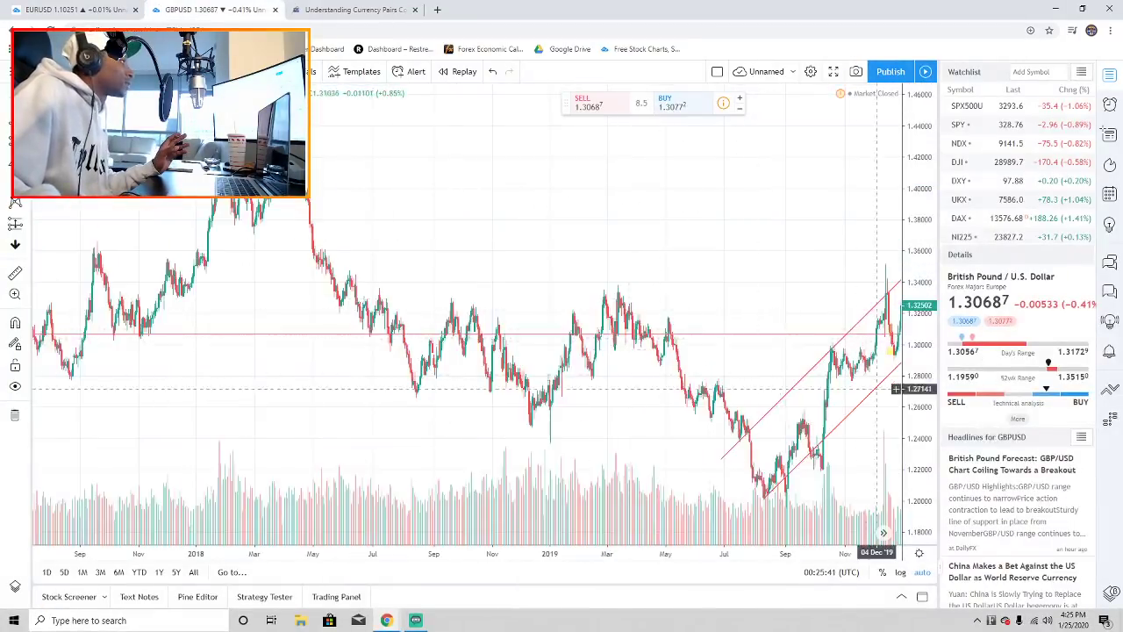
scroll(867, 383, up, 15)
drag(833, 374, 570, 380)
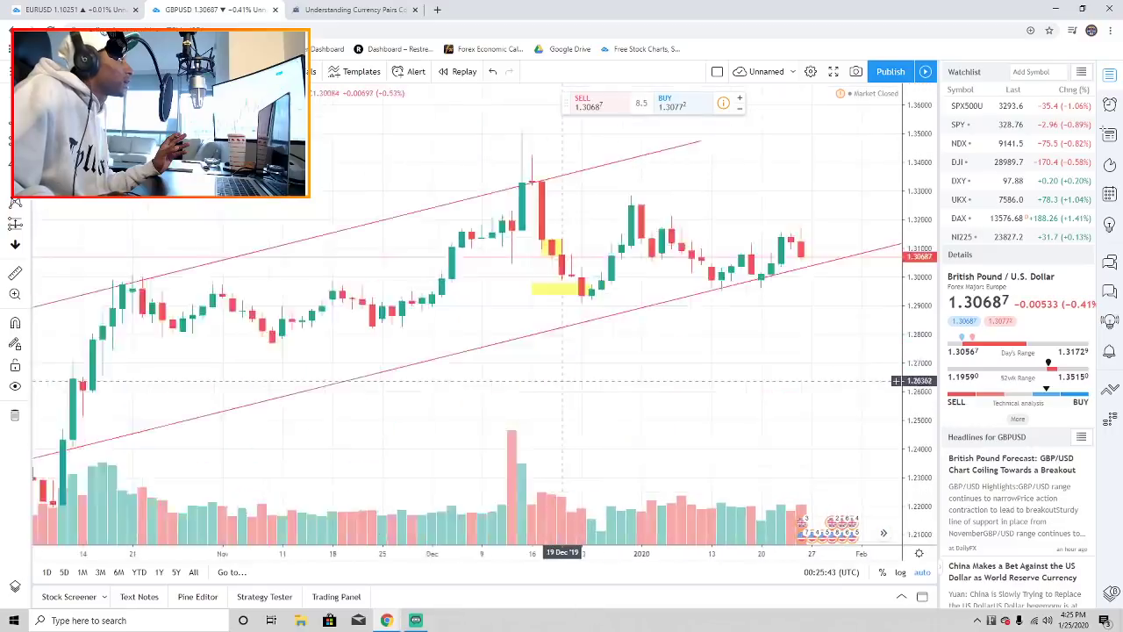
scroll(581, 377, down, 4)
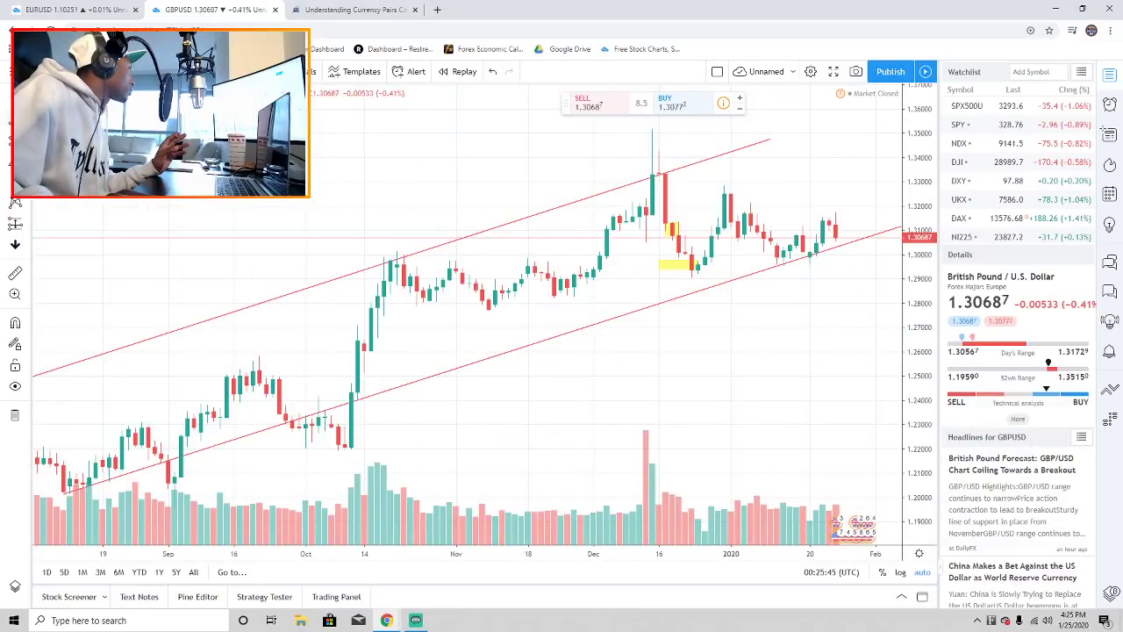
key(alt+t)
click(652, 166)
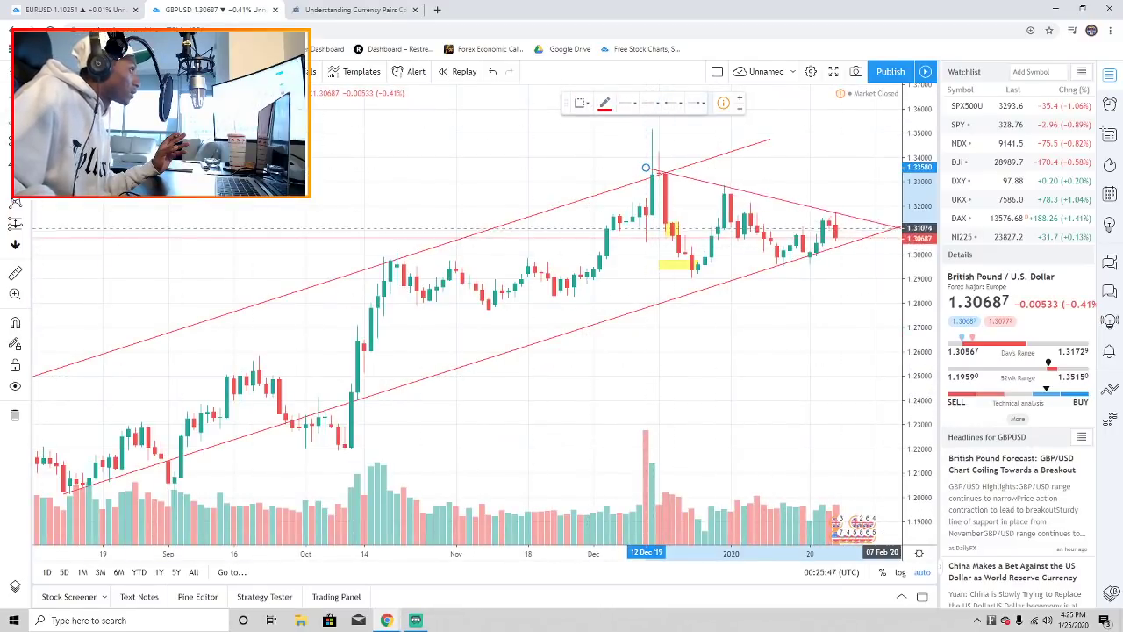
scroll(882, 237, down, 1)
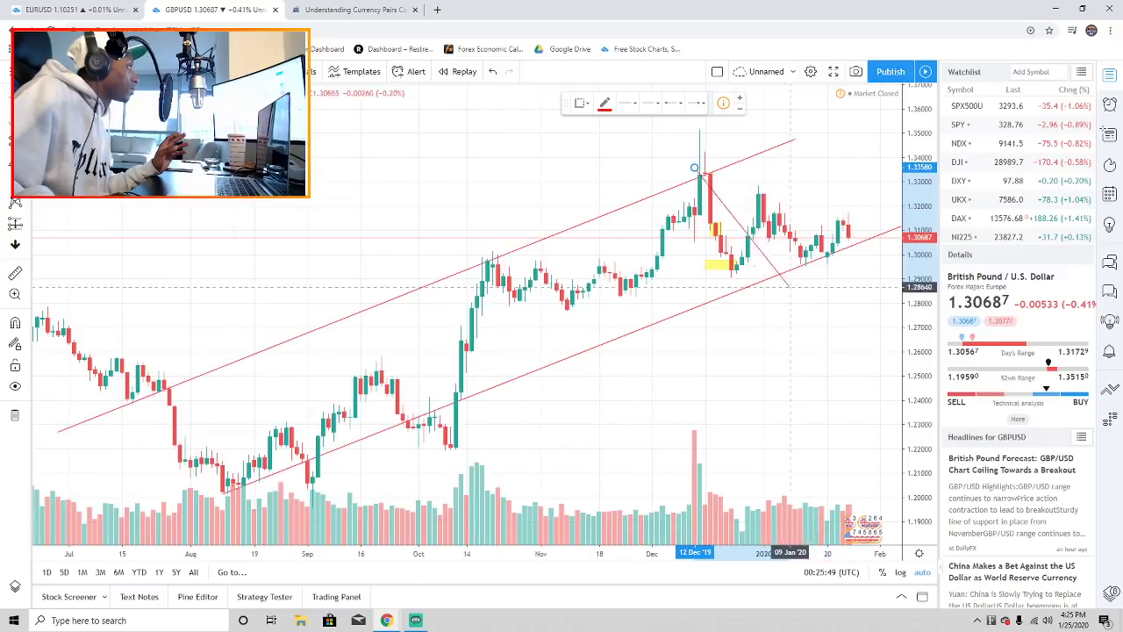
click(891, 234)
click(800, 358)
- Delete the upper rising channel line from the GBPUSD chart, keeping the lower rising and the descending trend lines
scroll(752, 333, down, 3)
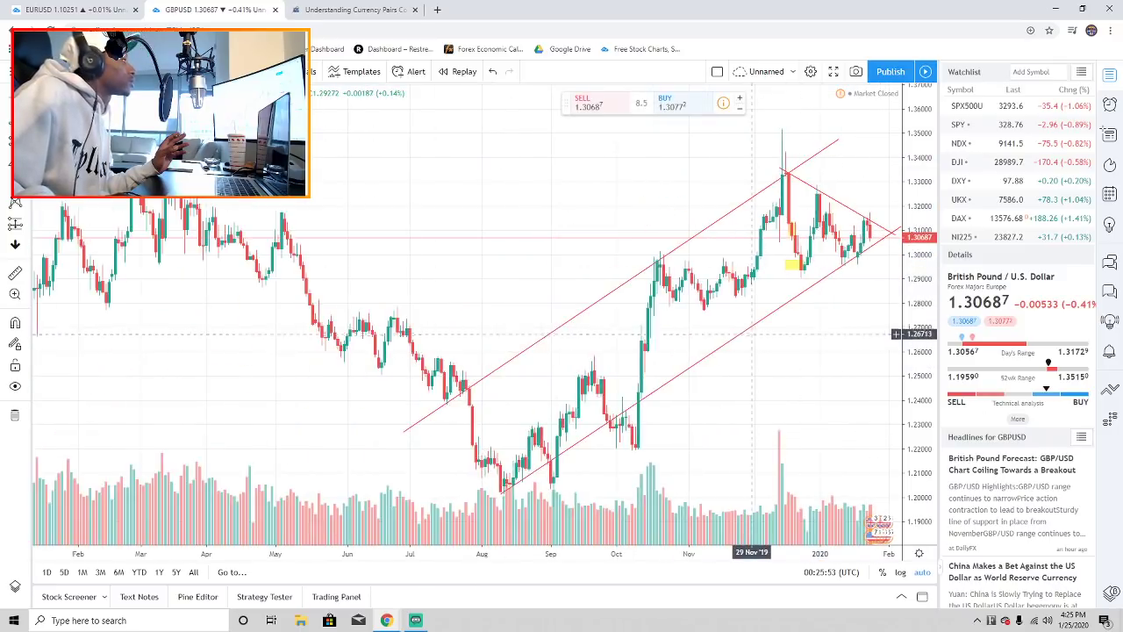
scroll(754, 329, up, 3)
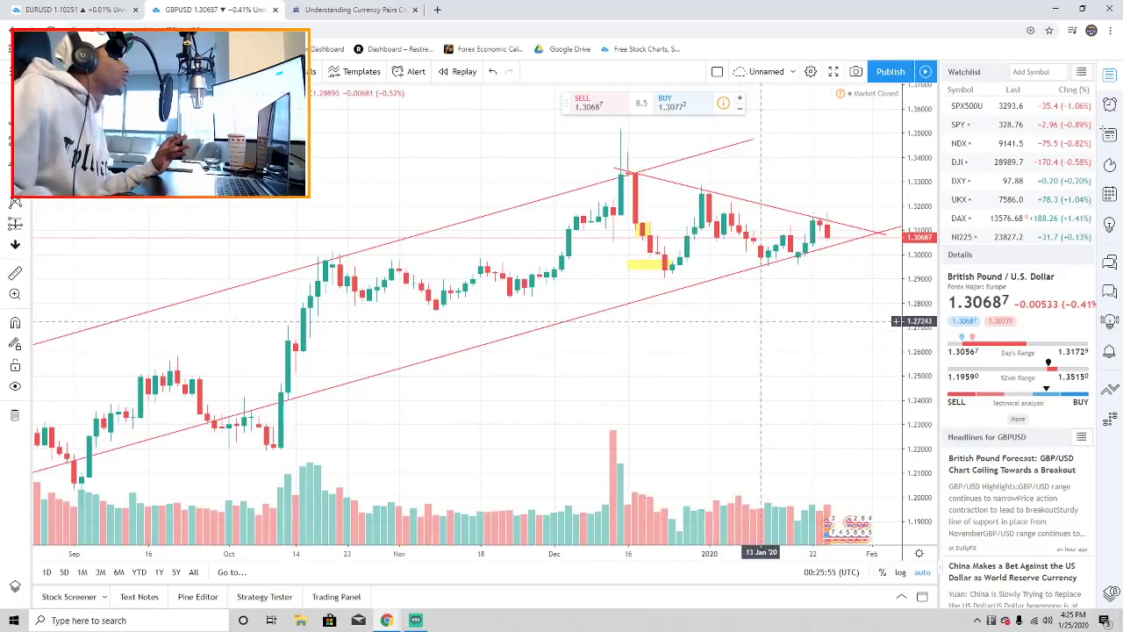
scroll(761, 320, down, 3)
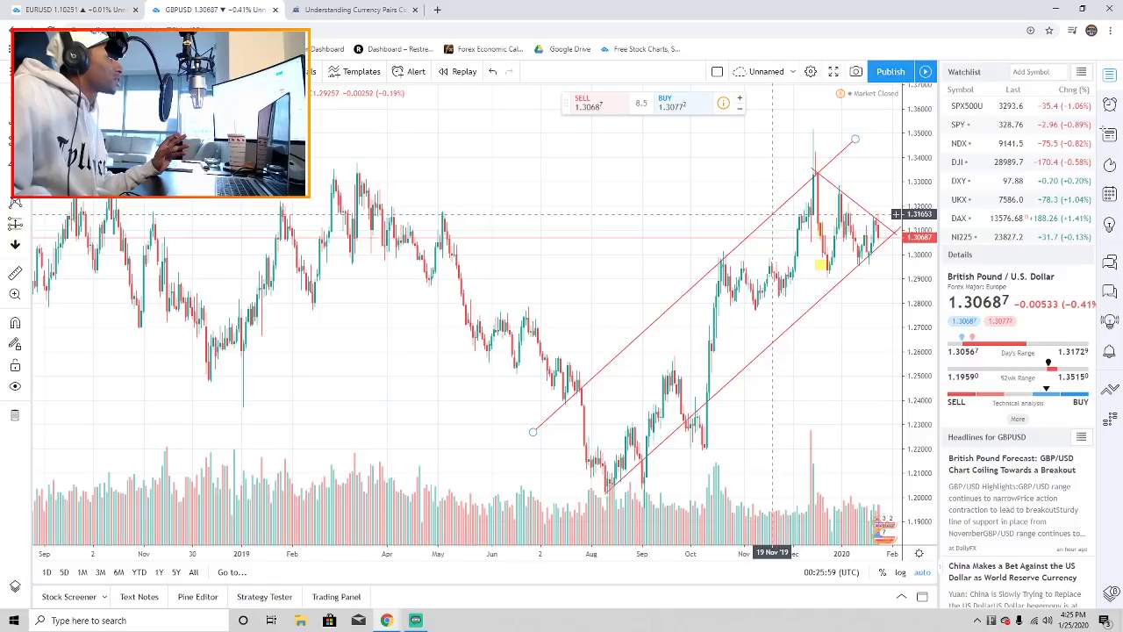
scroll(864, 322, up, 2)
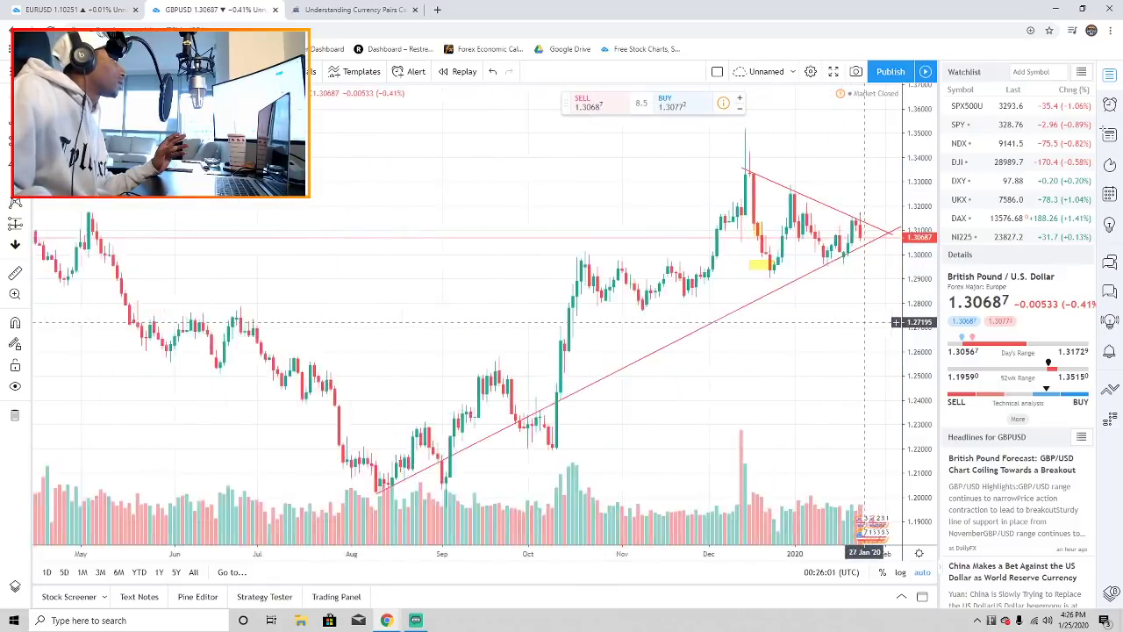
- Circle in red the three highs along the descending trend line and the late-December, 13 January and 20 January lows above the rising line
scroll(865, 322, up, 3)
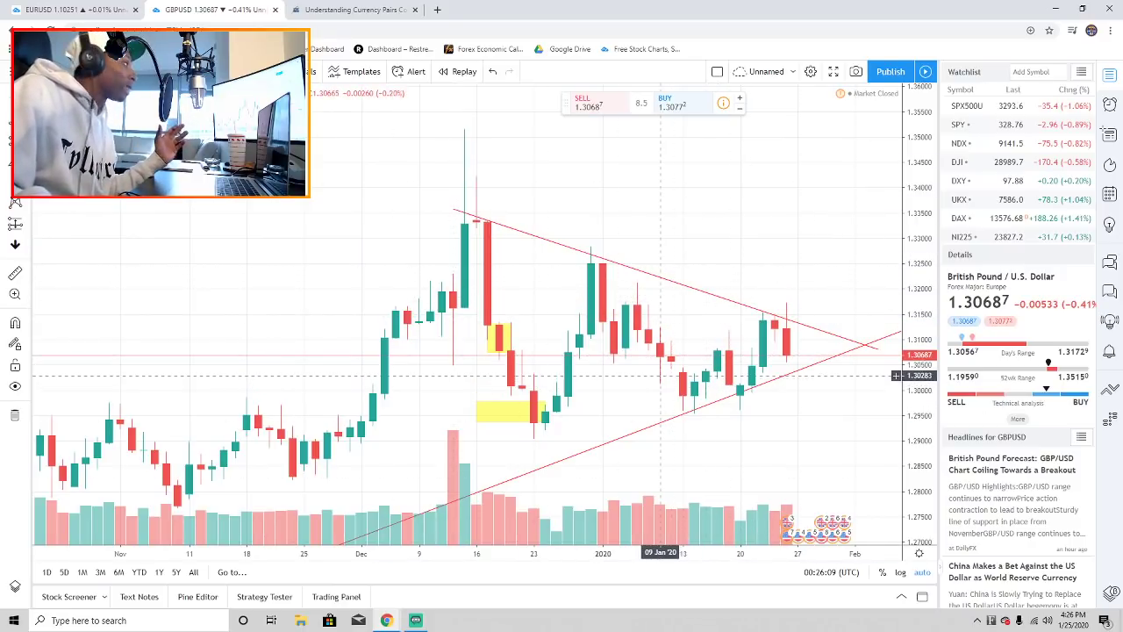
scroll(659, 376, down, 5)
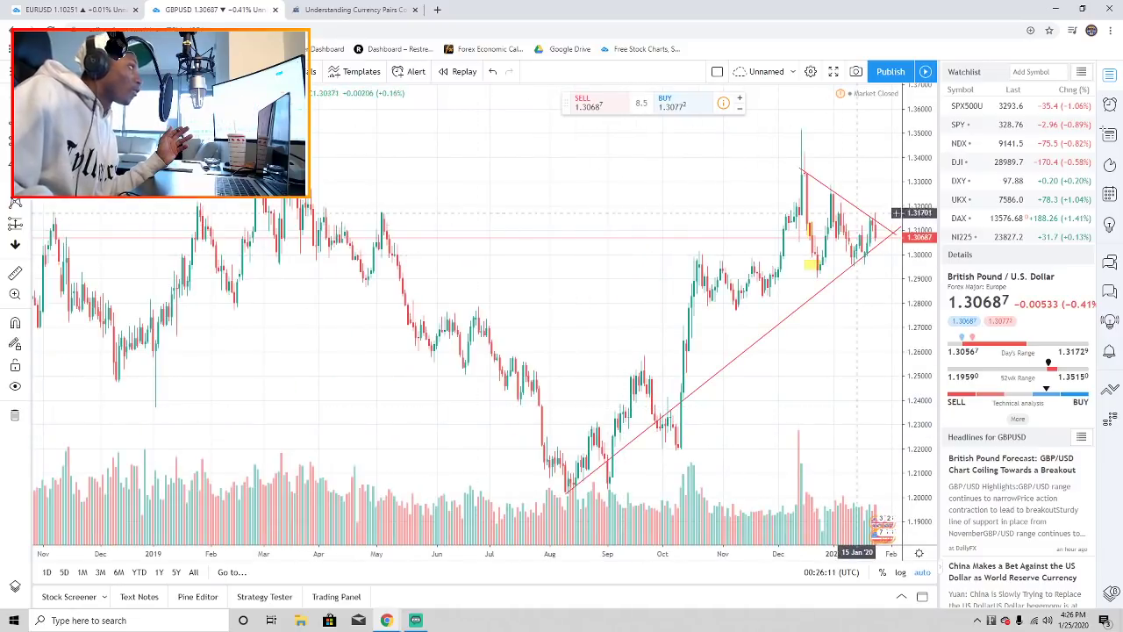
scroll(856, 272, up, 5)
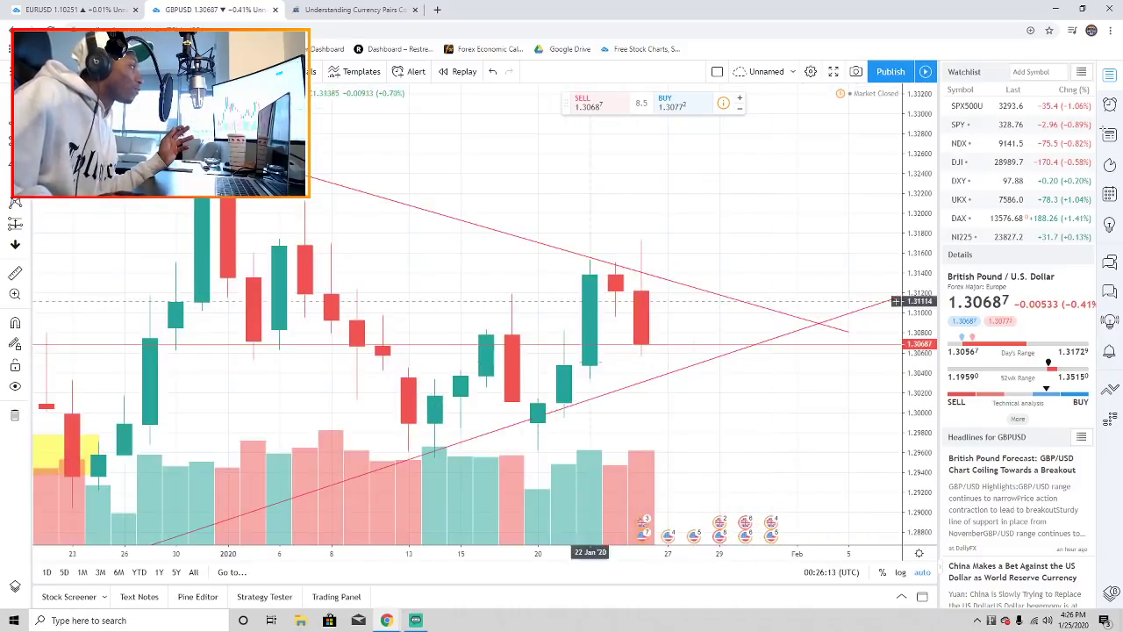
scroll(590, 301, down, 3)
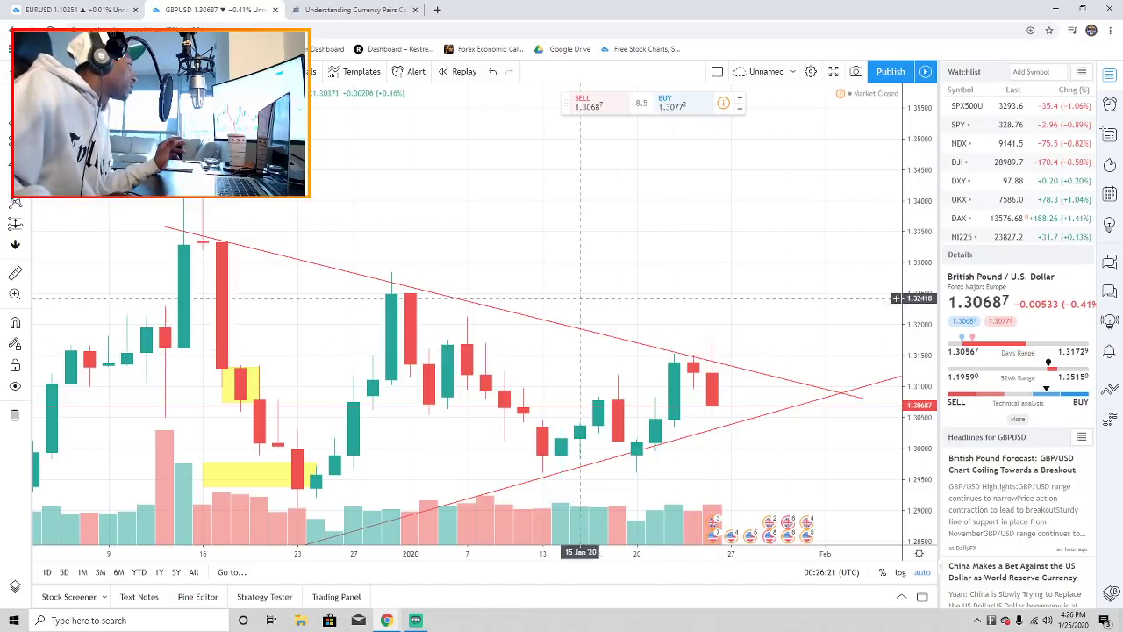
scroll(680, 189, down, 1)
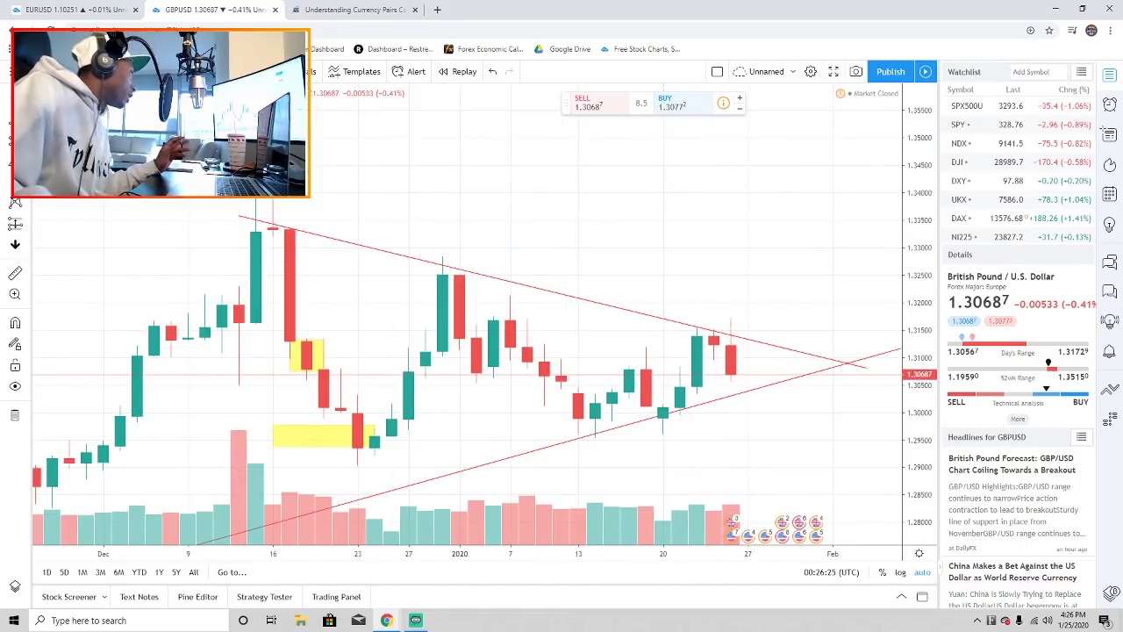
mouse_move(304, 200)
mouse_down()
mouse_move(197, 258)
mouse_move(305, 203)
mouse_up()
mouse_move(443, 247)
mouse_down()
mouse_move(399, 289)
mouse_move(474, 256)
mouse_up()
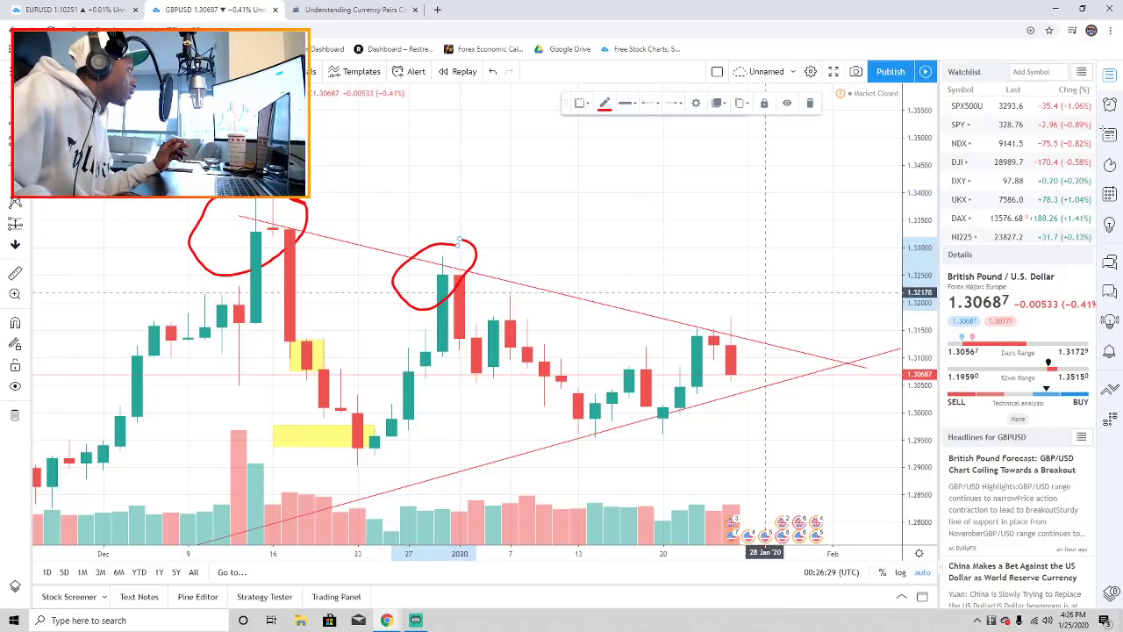
mouse_move(715, 298)
mouse_down()
mouse_move(680, 351)
mouse_move(747, 301)
mouse_up()
mouse_move(386, 436)
mouse_down()
mouse_move(351, 465)
mouse_move(407, 450)
mouse_up()
drag(594, 415, 584, 406)
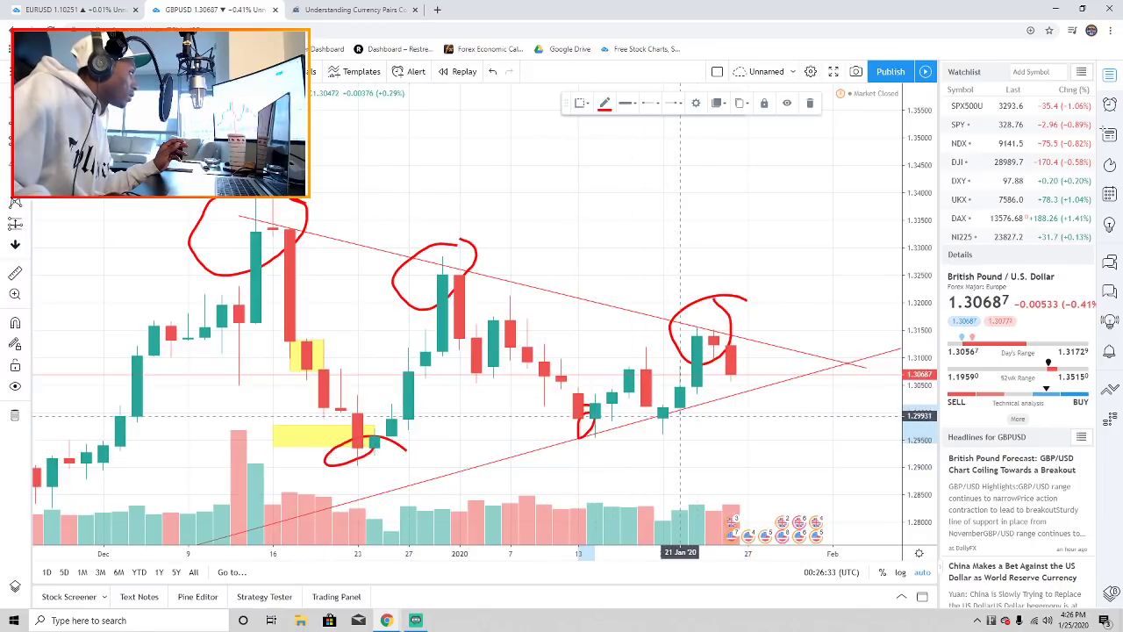
mouse_move(680, 412)
mouse_down()
mouse_move(681, 429)
mouse_move(629, 408)
mouse_up()
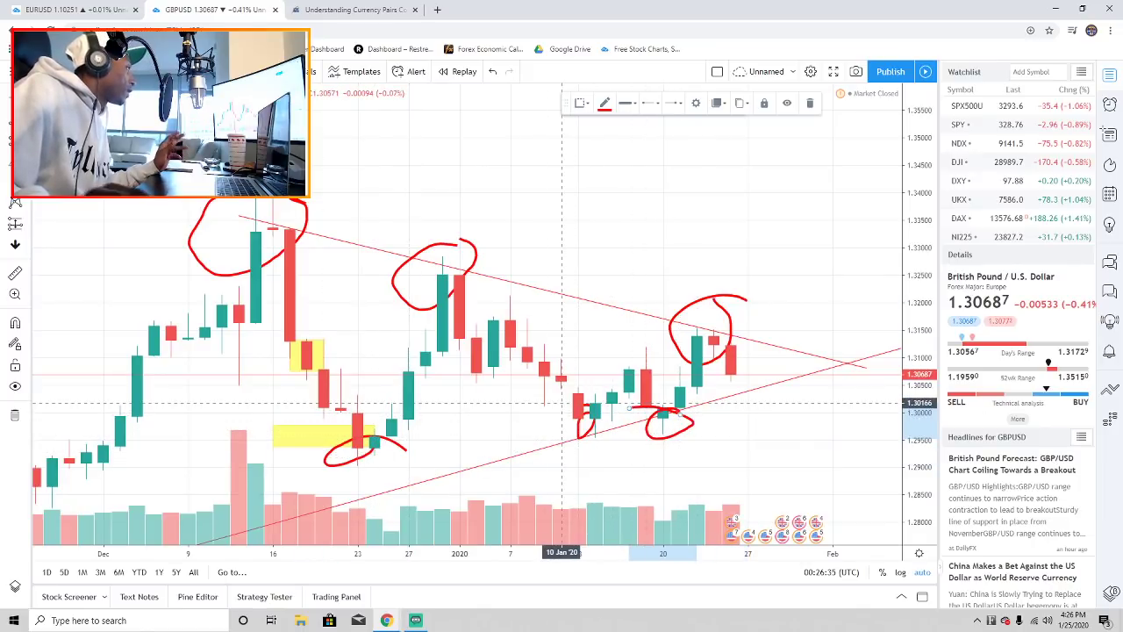
- Delete the red circles around the 20 January low and the mid-December and late-December highs on the GBPUSD chart
click(810, 103)
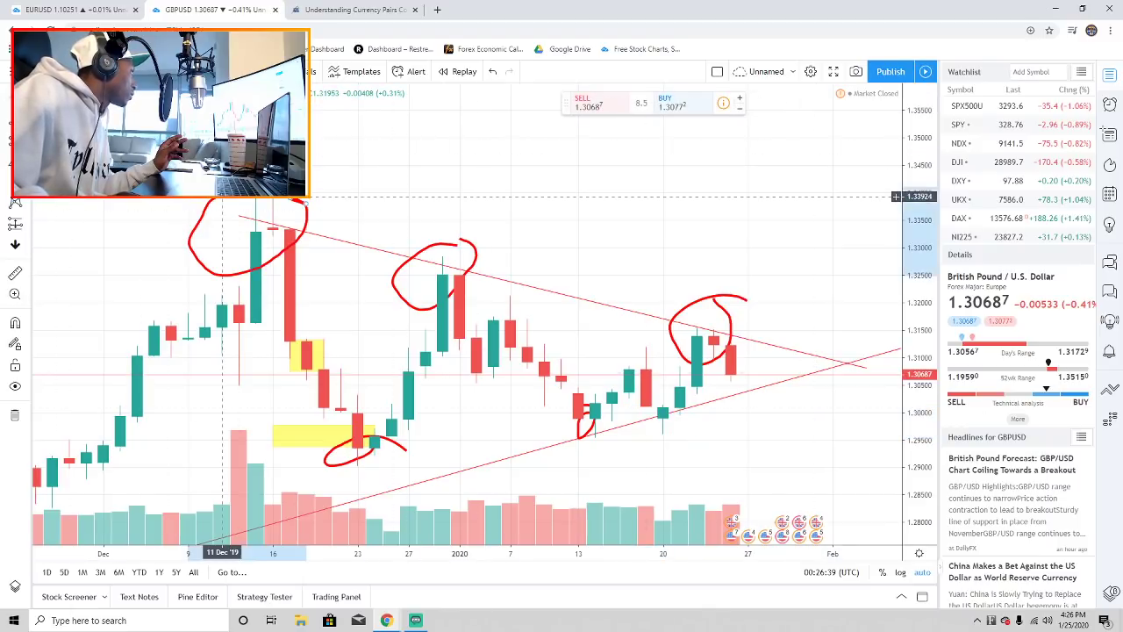
click(215, 206)
click(806, 102)
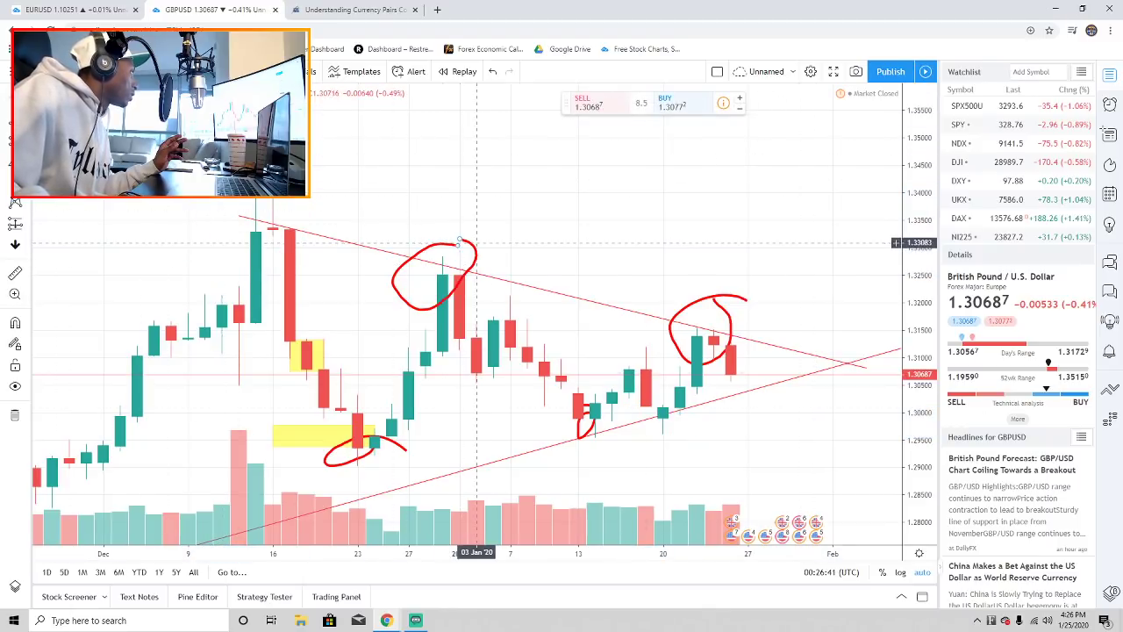
click(475, 248)
click(808, 102)
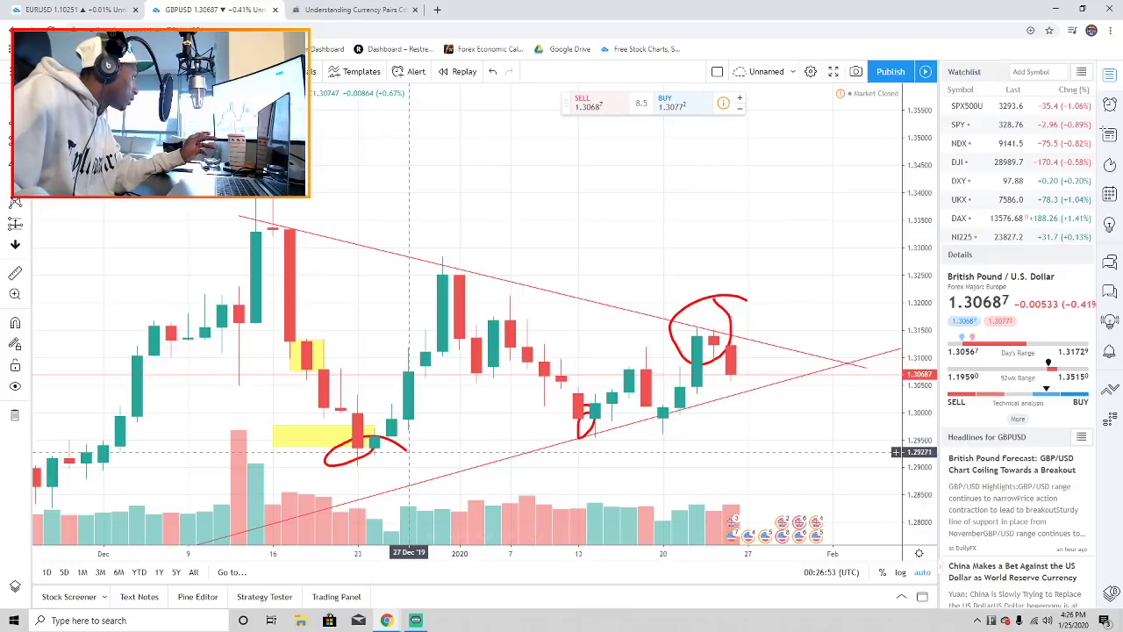
- Delete the remaining red circles at the late-December and 13 January lows and the late-January high
click(395, 449)
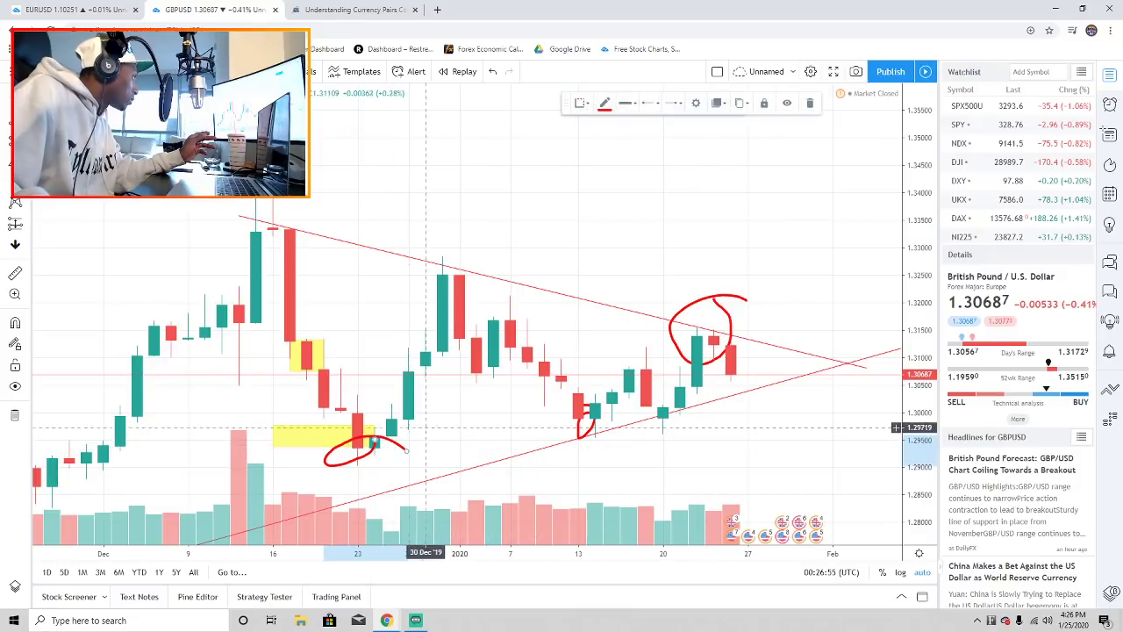
click(808, 103)
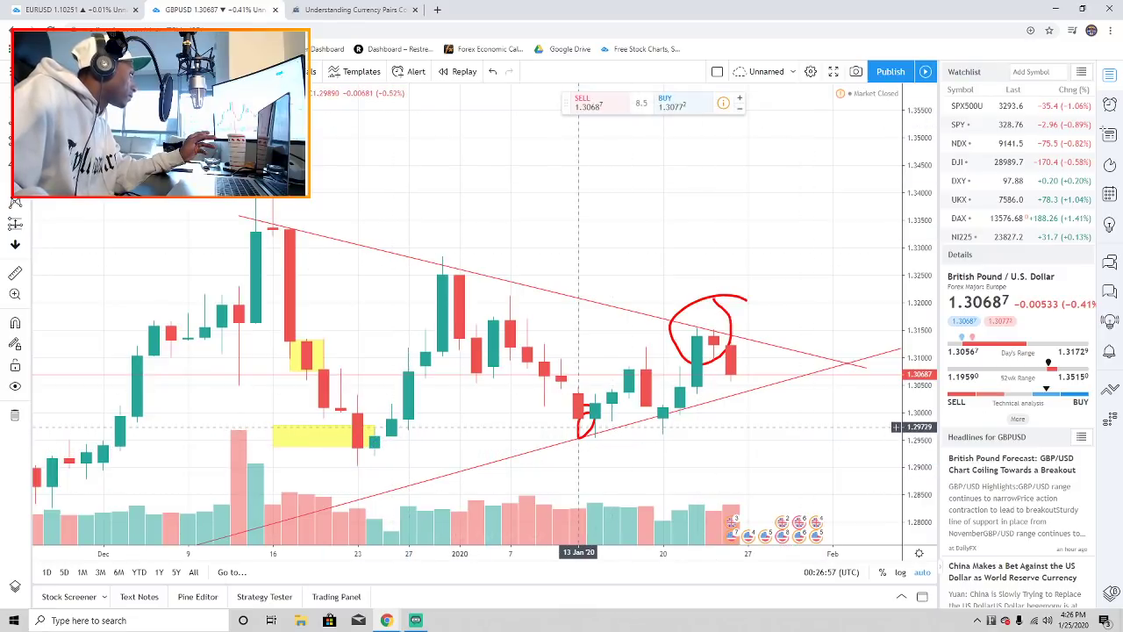
click(596, 427)
click(809, 103)
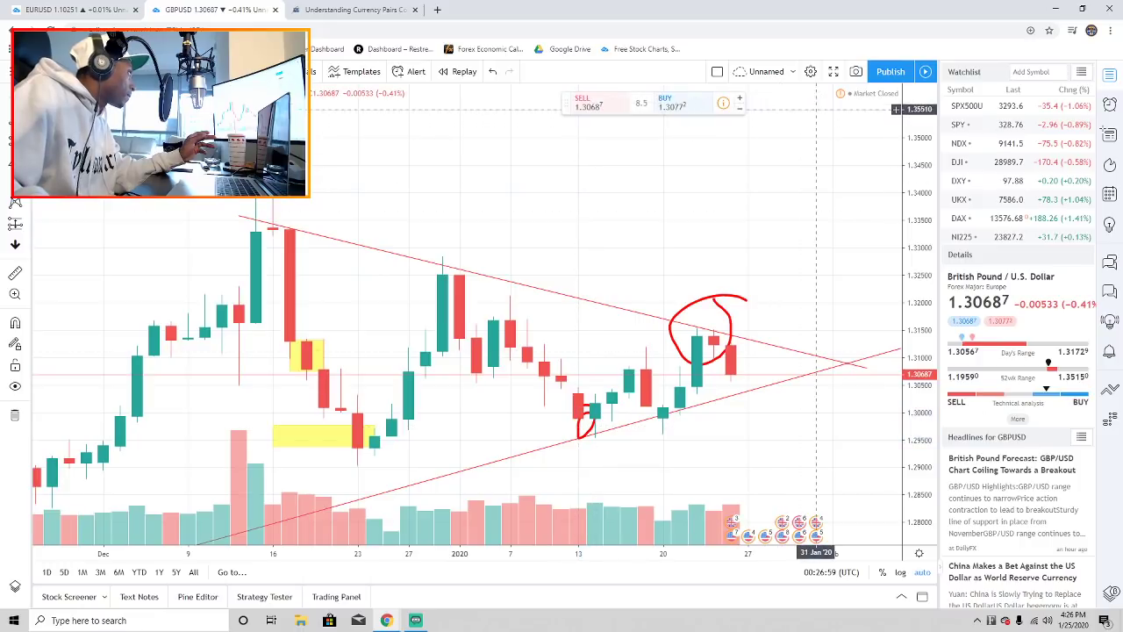
click(595, 421)
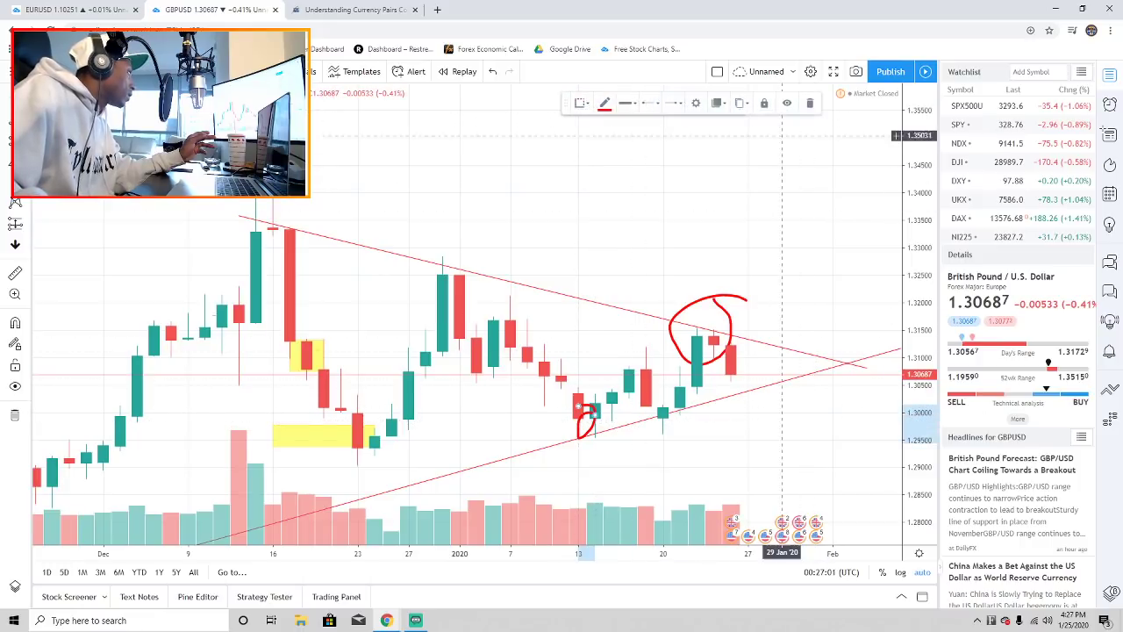
key(Delete)
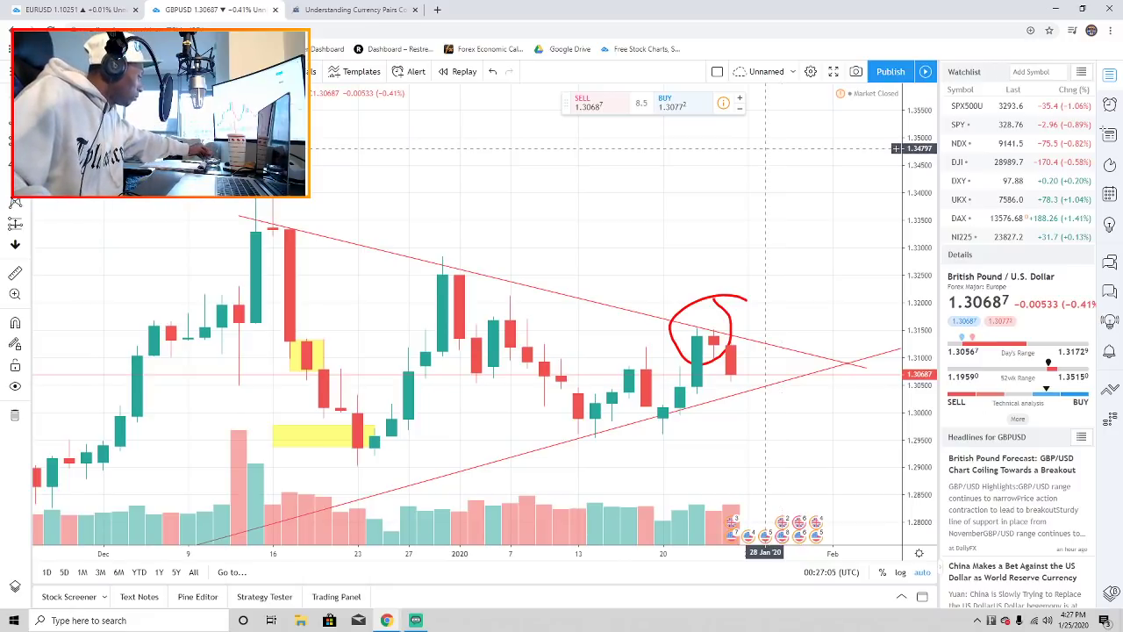
scroll(731, 341, up, 3)
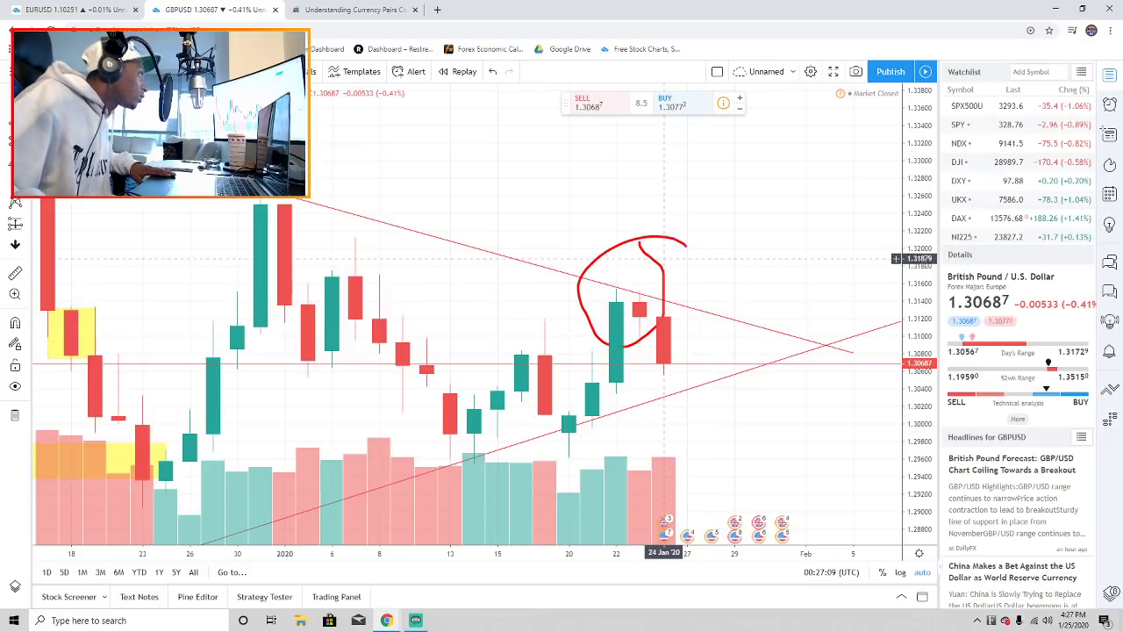
click(664, 263)
click(787, 103)
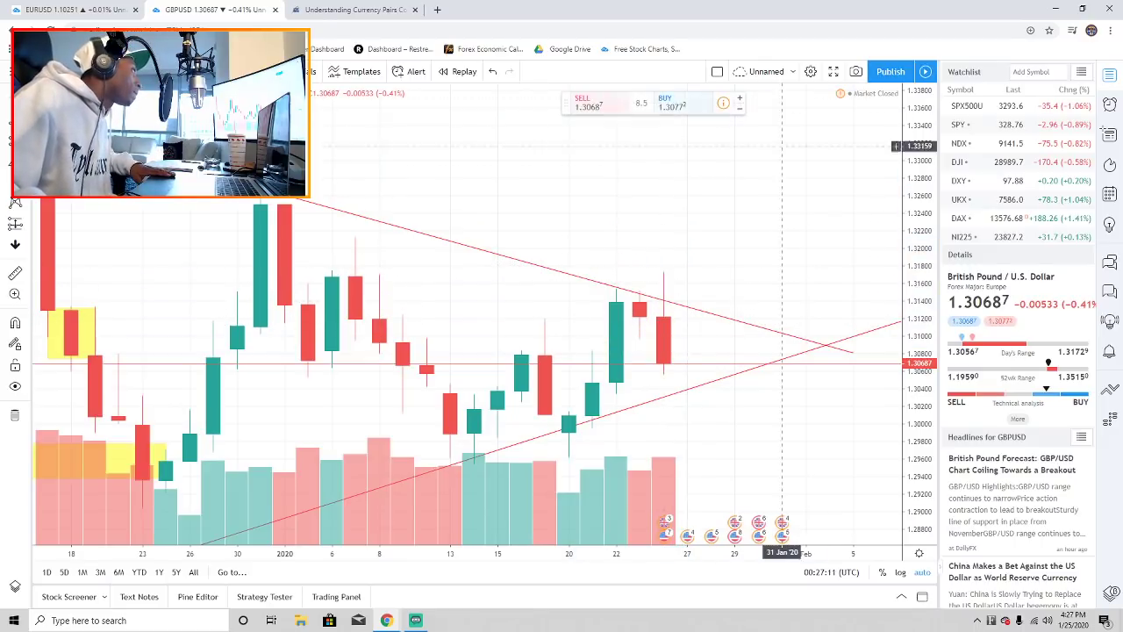
- With the red brush, sketch price falling from the last candle to the rising line, circle the touch point and add a downward breakout arrow
scroll(748, 234, down, 3)
scroll(748, 234, down, 3)
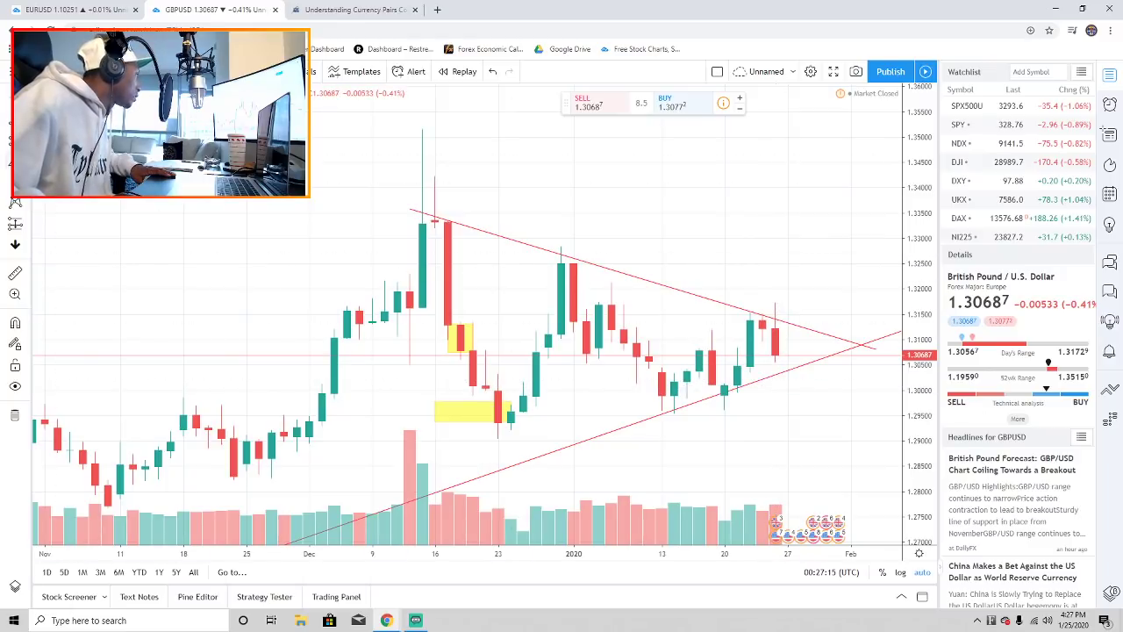
click(15, 141)
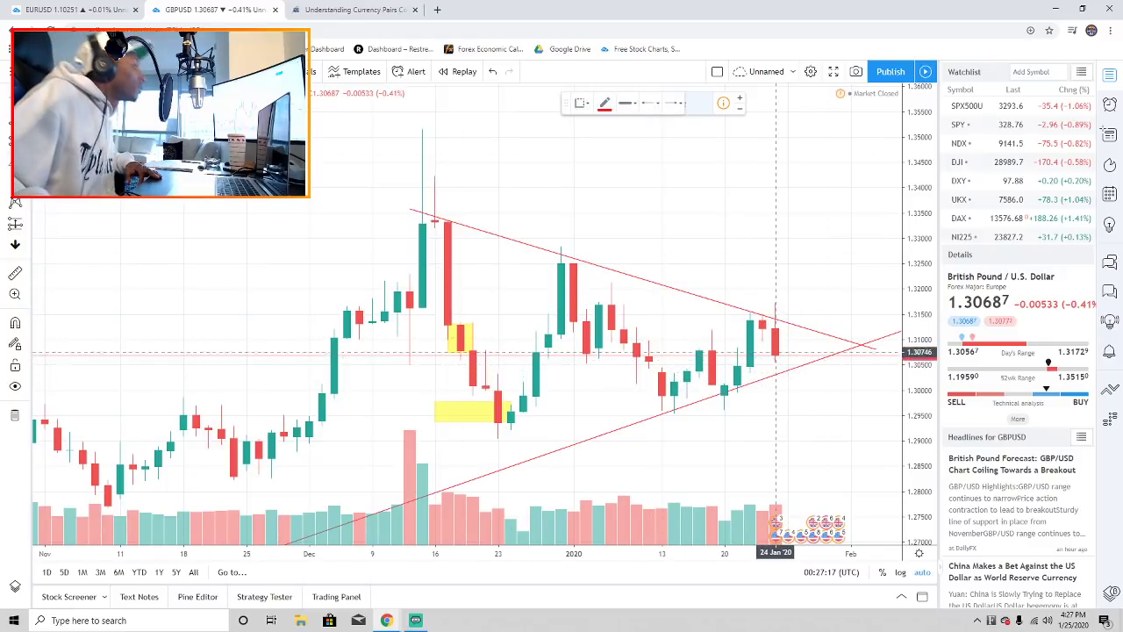
click(775, 351)
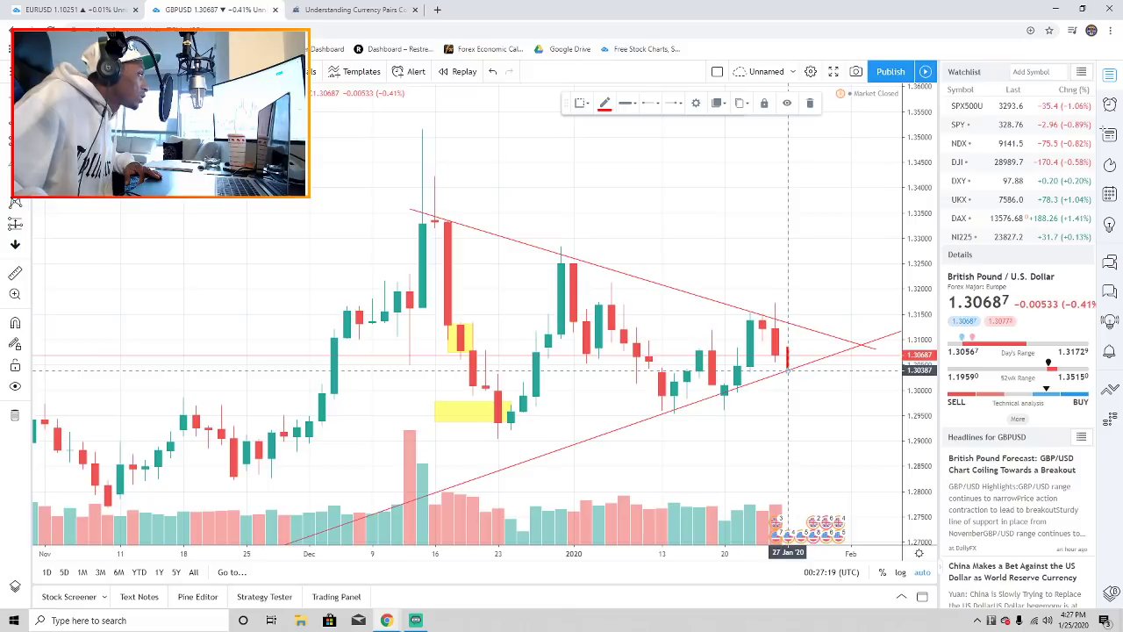
scroll(801, 390, up, 2)
mouse_move(767, 394)
mouse_down()
mouse_move(735, 387)
mouse_move(767, 385)
mouse_up()
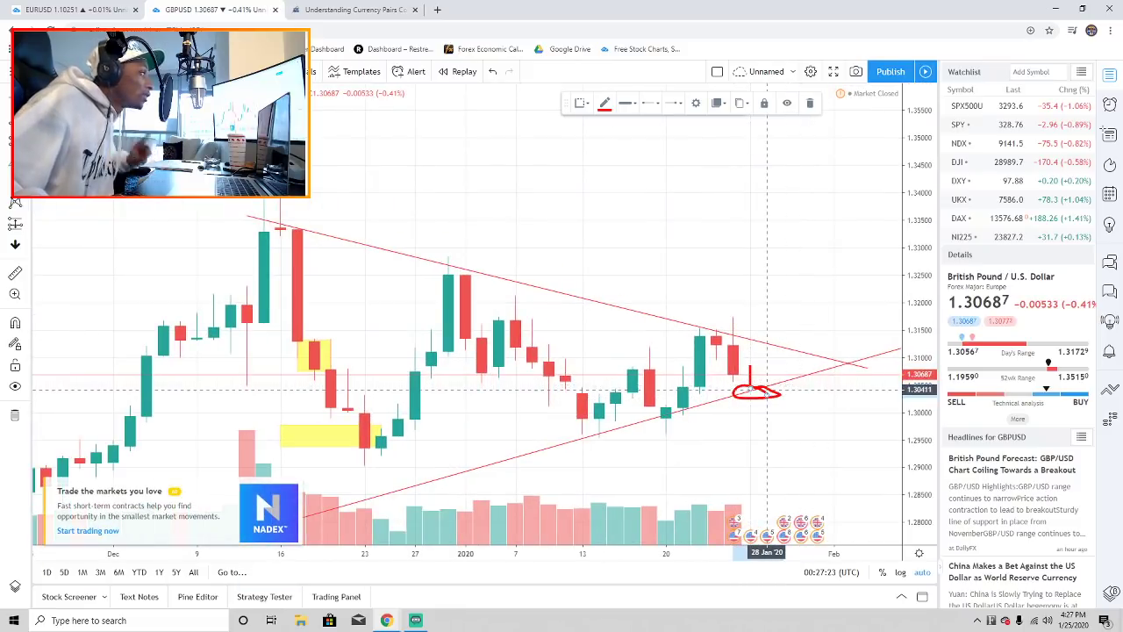
mouse_move(784, 387)
mouse_down()
mouse_move(783, 417)
mouse_move(800, 400)
mouse_up()
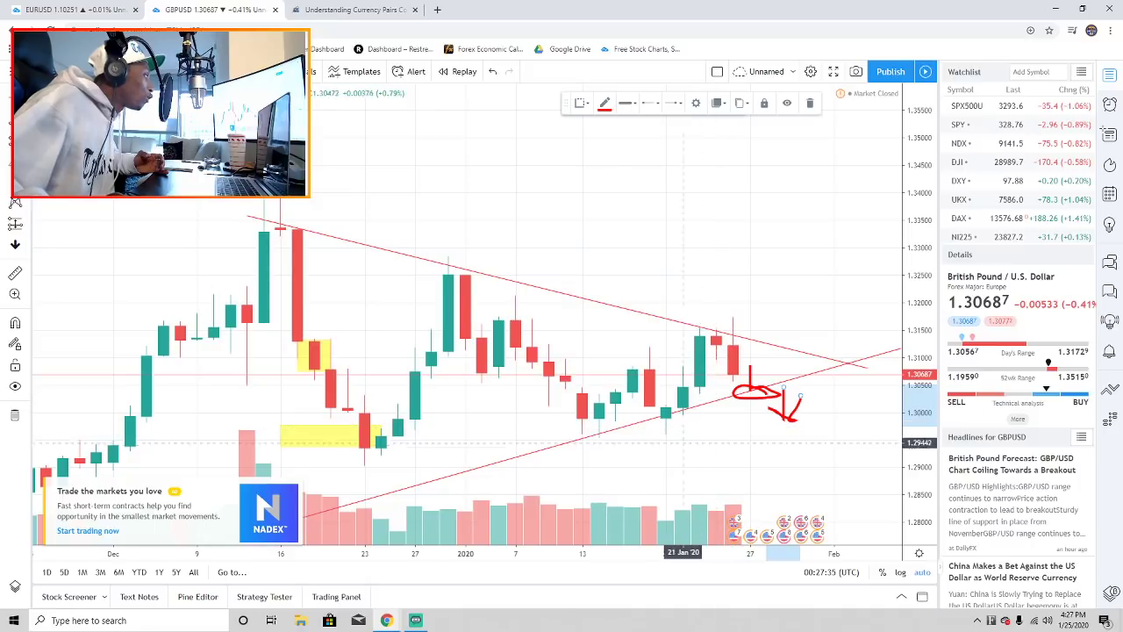
- Brush a horizontal support line at about 1.295 under the January lows and a large downward arrow beneath it to about 1.25
drag(533, 436, 849, 441)
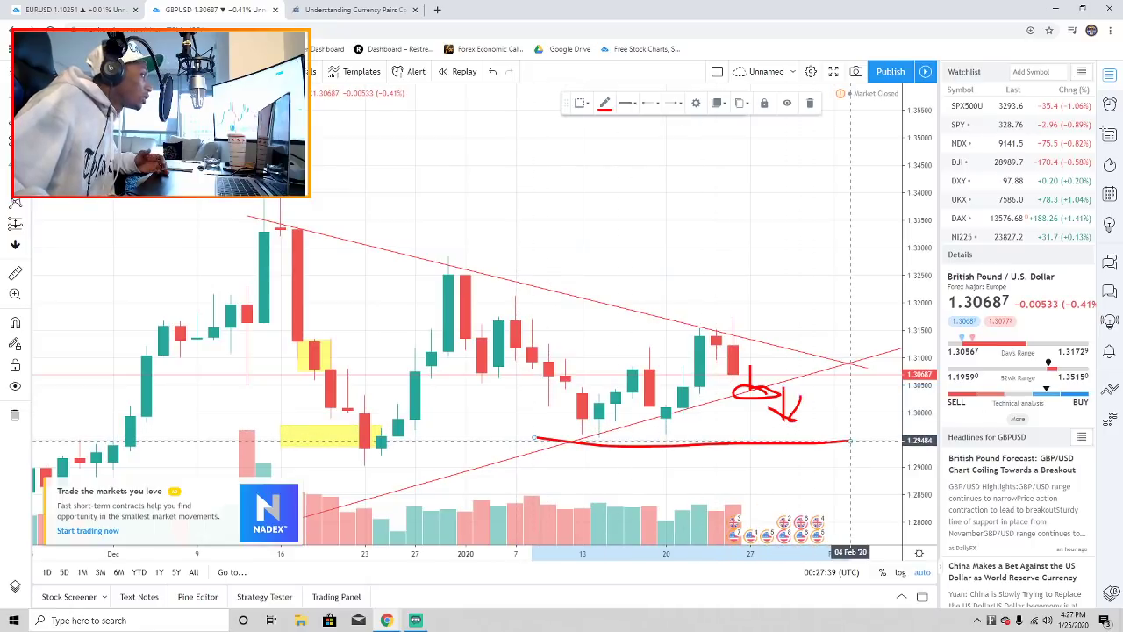
scroll(849, 440, down, 4)
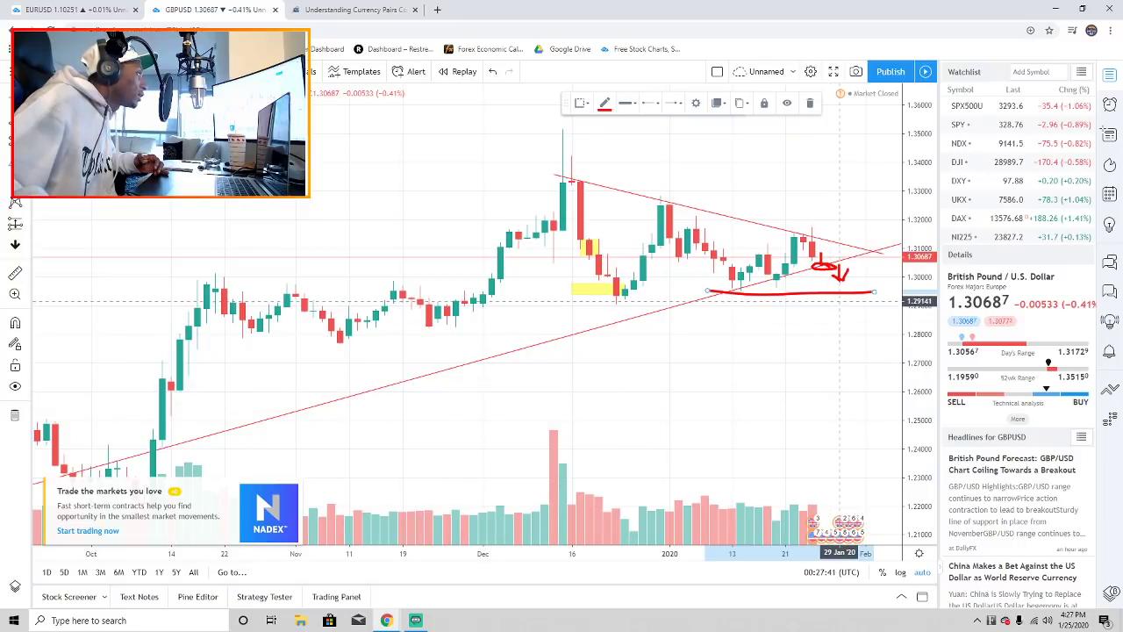
mouse_move(840, 302)
mouse_down()
mouse_move(840, 414)
mouse_move(812, 386)
mouse_move(865, 376)
mouse_up()
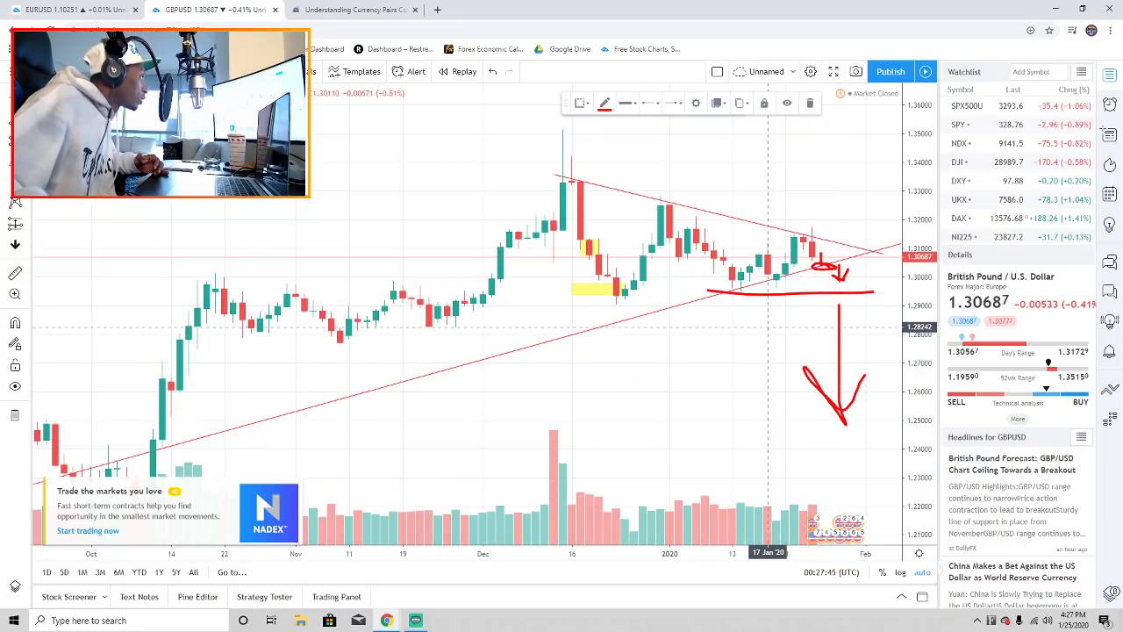
- Brush a support line at about 1.282 back to the late-November lows, circling those, the 11 November low and the September highs near 1.25
mouse_move(768, 327)
mouse_down()
mouse_move(421, 327)
mouse_move(384, 316)
mouse_up()
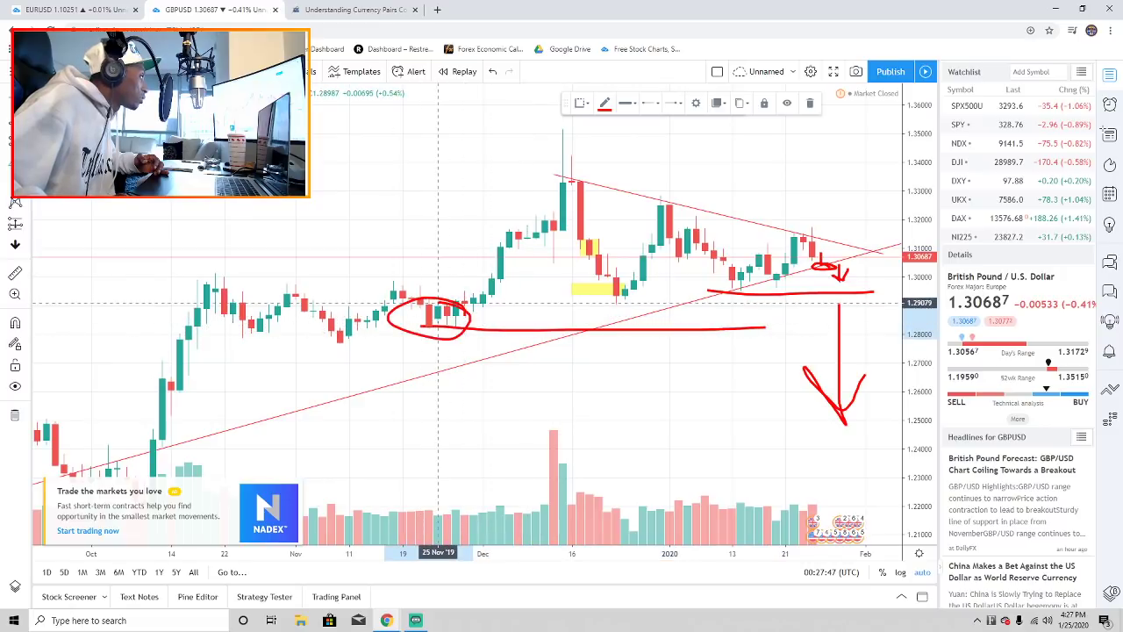
scroll(491, 316, down, 3)
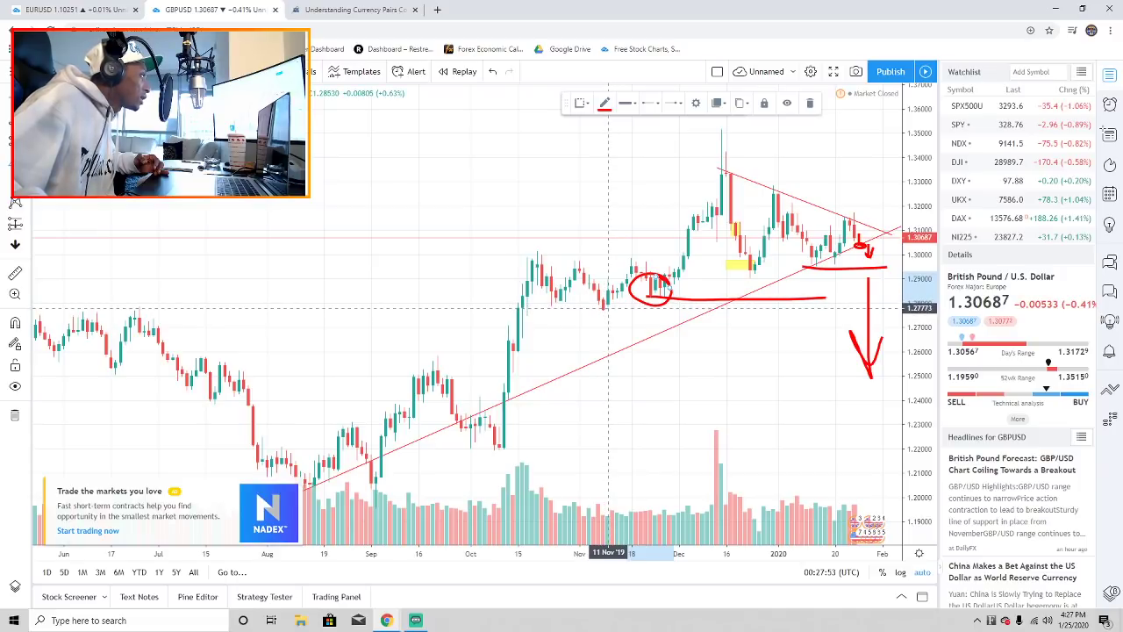
mouse_move(608, 308)
mouse_down()
mouse_move(599, 312)
mouse_move(608, 301)
mouse_up()
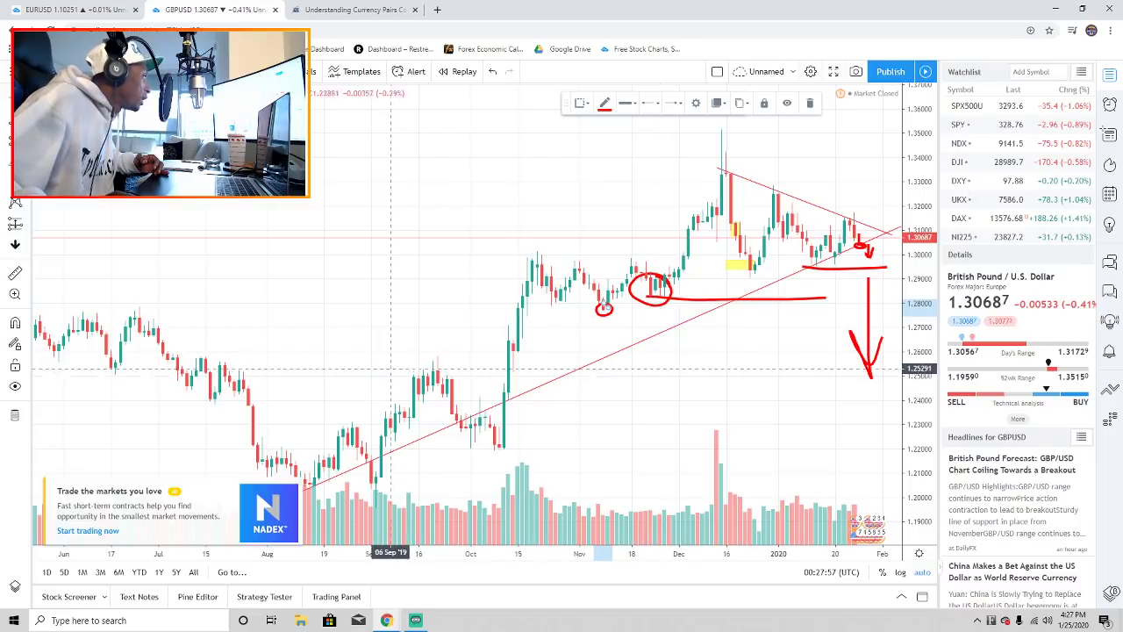
drag(420, 357, 465, 364)
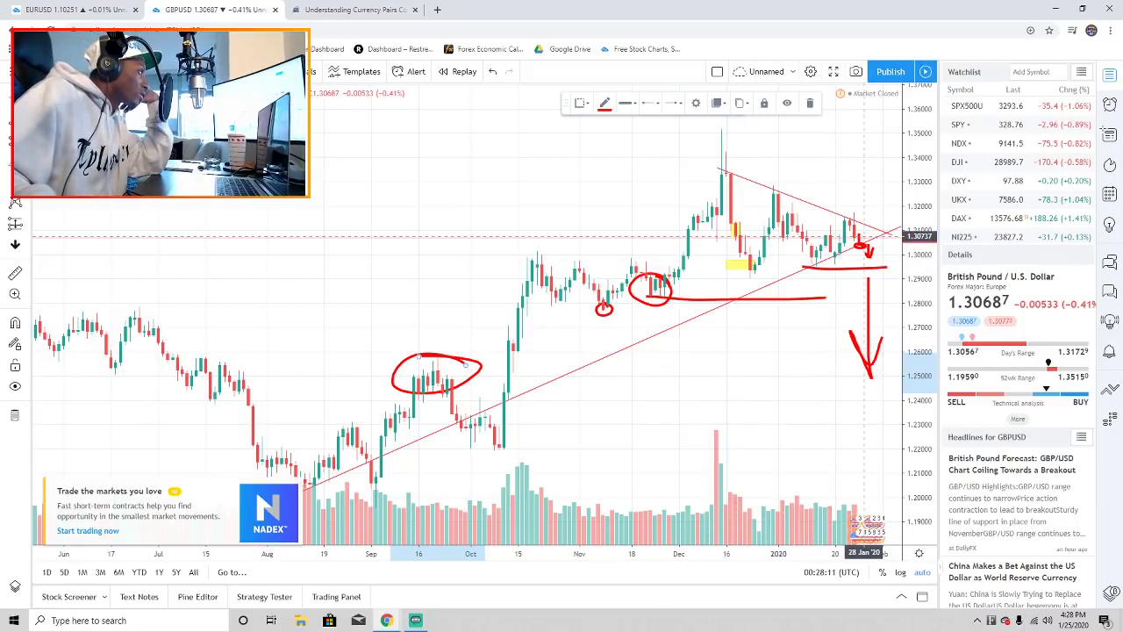
- Brush an upward stroke through the descending line and an up arrow above it, and circle the late-December and mid-December highs
drag(869, 237, 868, 229)
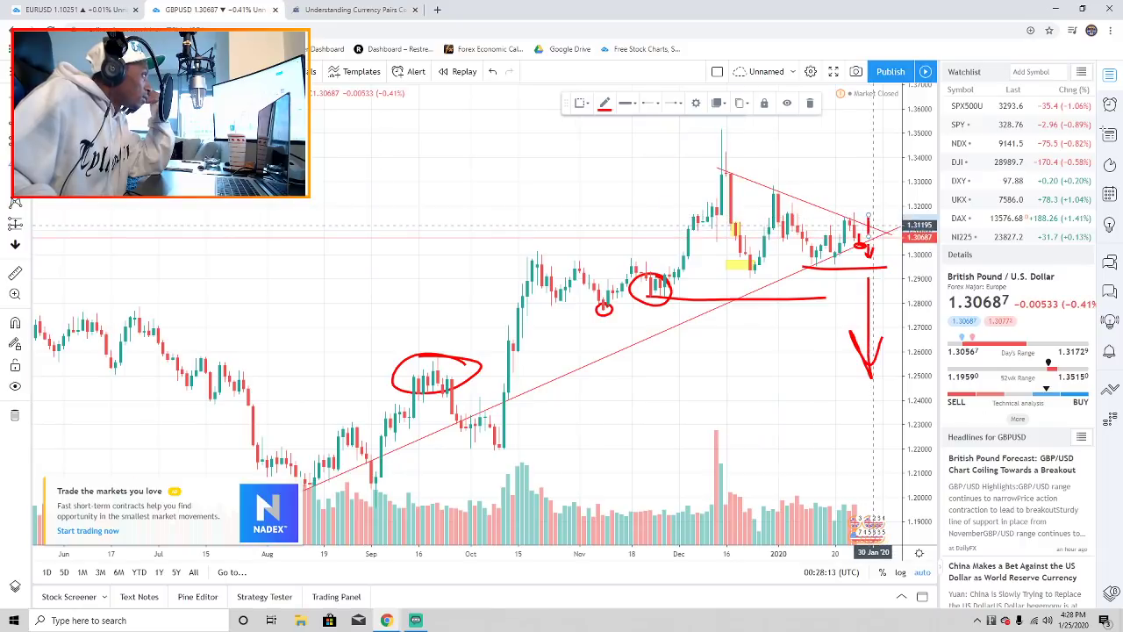
scroll(871, 230, up, 5)
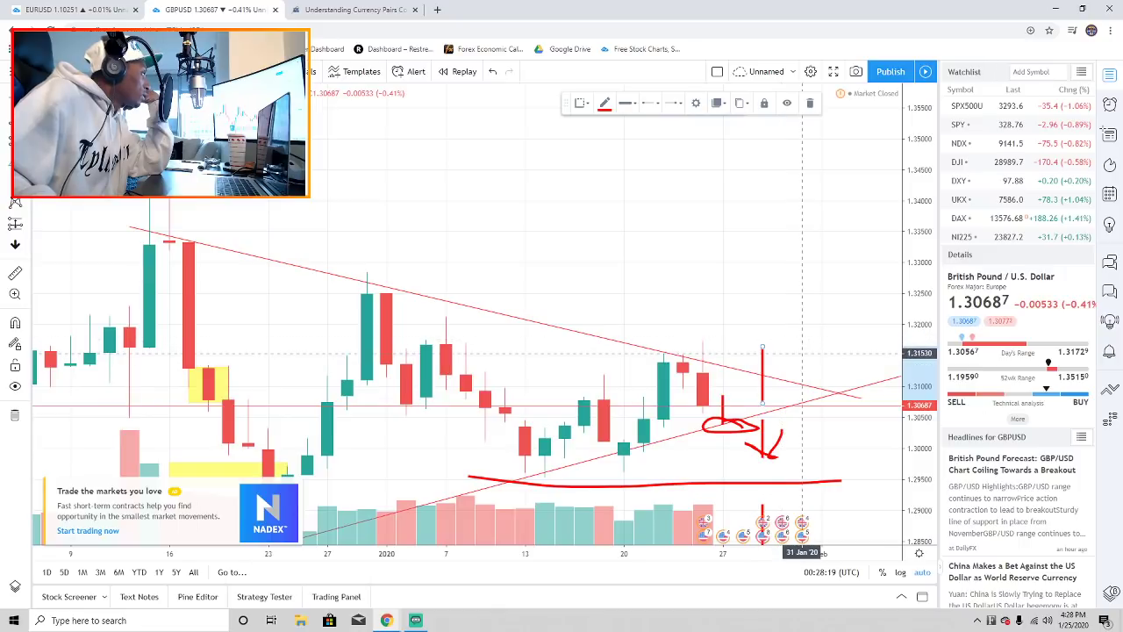
mouse_move(790, 355)
mouse_down()
mouse_move(821, 349)
mouse_move(802, 309)
mouse_move(802, 326)
mouse_move(798, 289)
mouse_move(820, 321)
mouse_up()
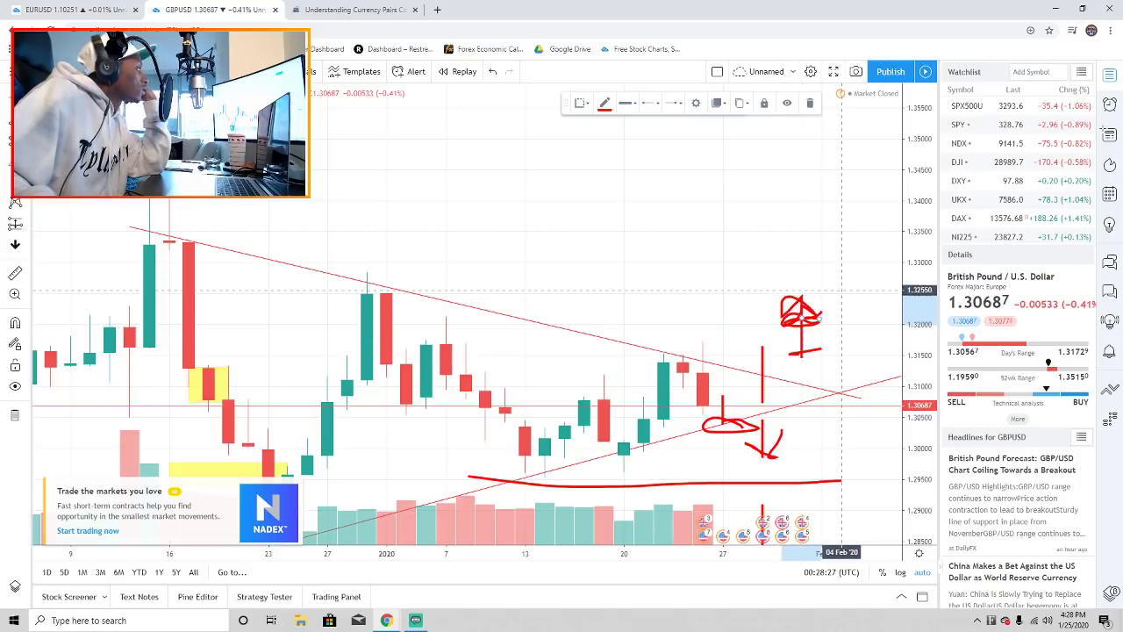
mouse_move(425, 273)
mouse_down()
mouse_move(305, 277)
mouse_move(378, 276)
mouse_up()
mouse_move(209, 211)
mouse_down()
mouse_move(109, 233)
mouse_move(173, 216)
mouse_up()
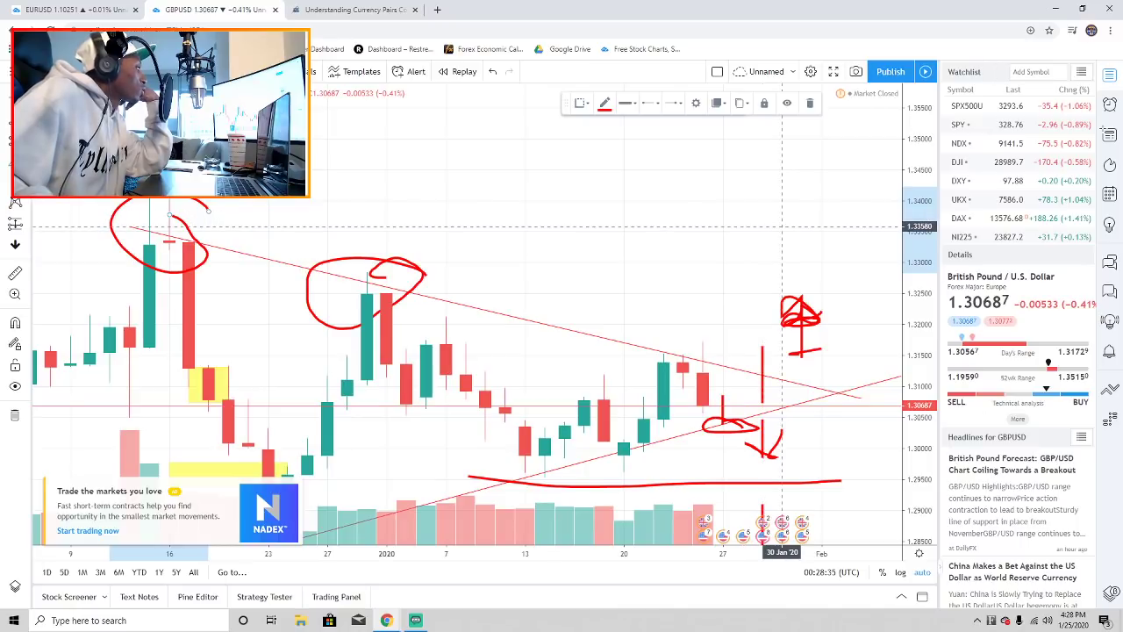
- Brush an upside target oval at about 1.335 and a short mark near 1.374, and circle the matching early-2018 lows
scroll(818, 298, down, 5)
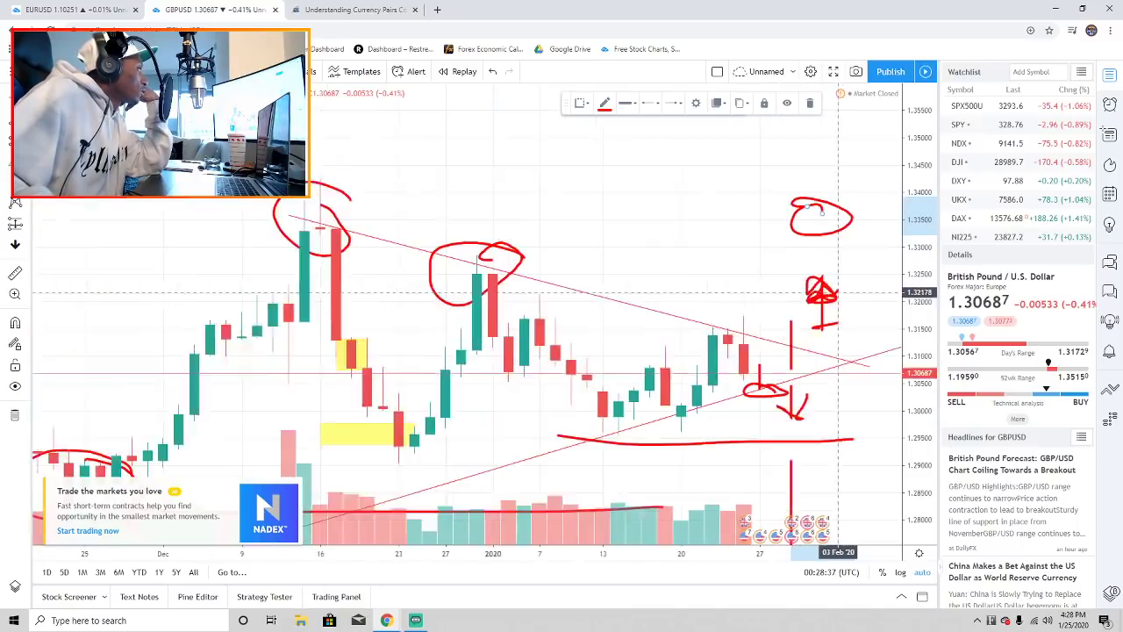
scroll(818, 298, down, 10)
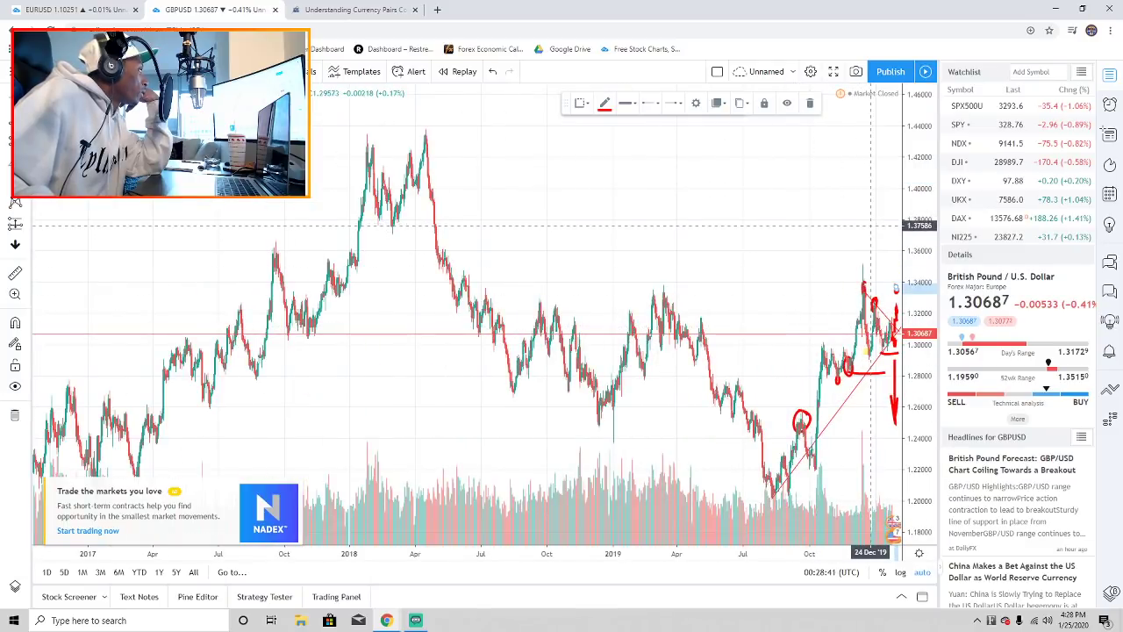
drag(869, 227, 855, 228)
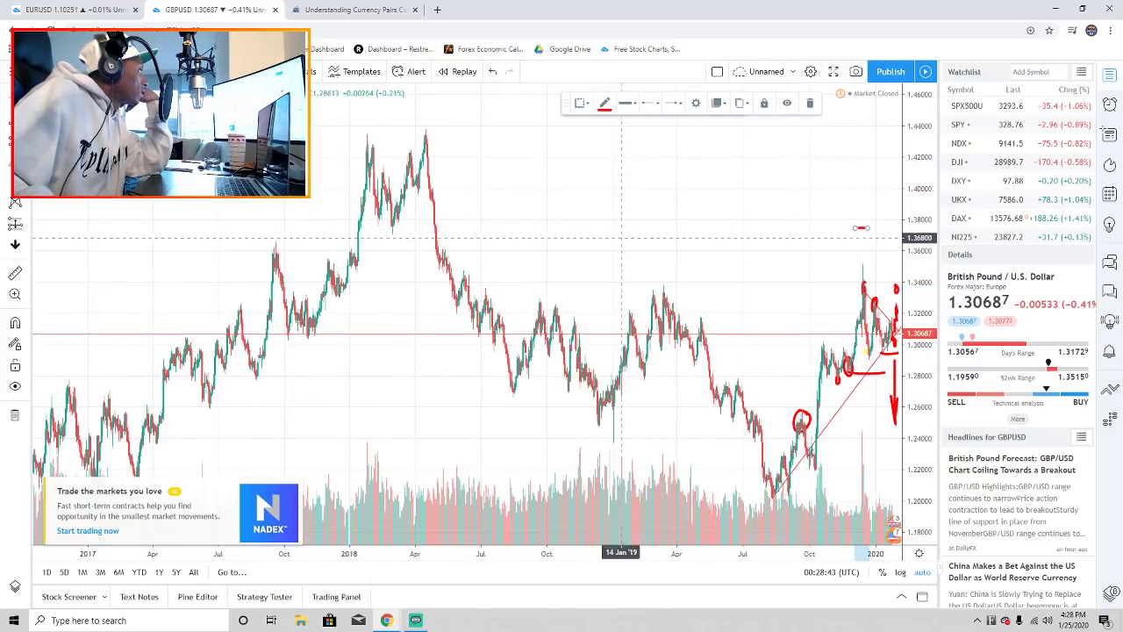
drag(405, 212, 352, 221)
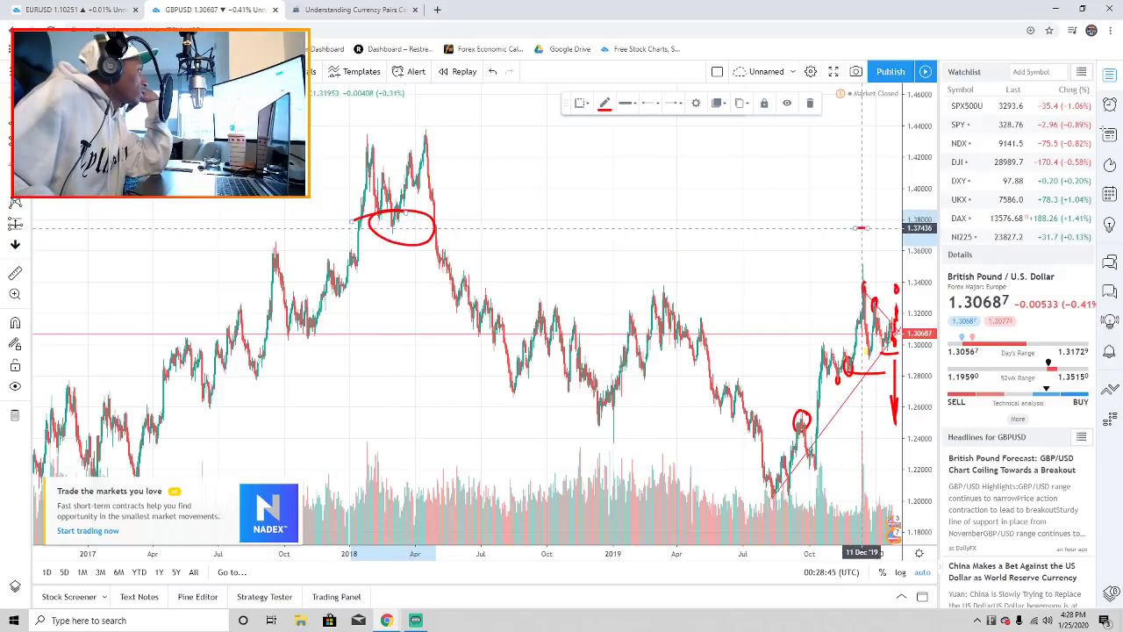
- Review the annotated recent GBPUSD price action, consult the currency pair correlation table in the web article, and return to the GBPUSD chart
scroll(897, 261, up, 10)
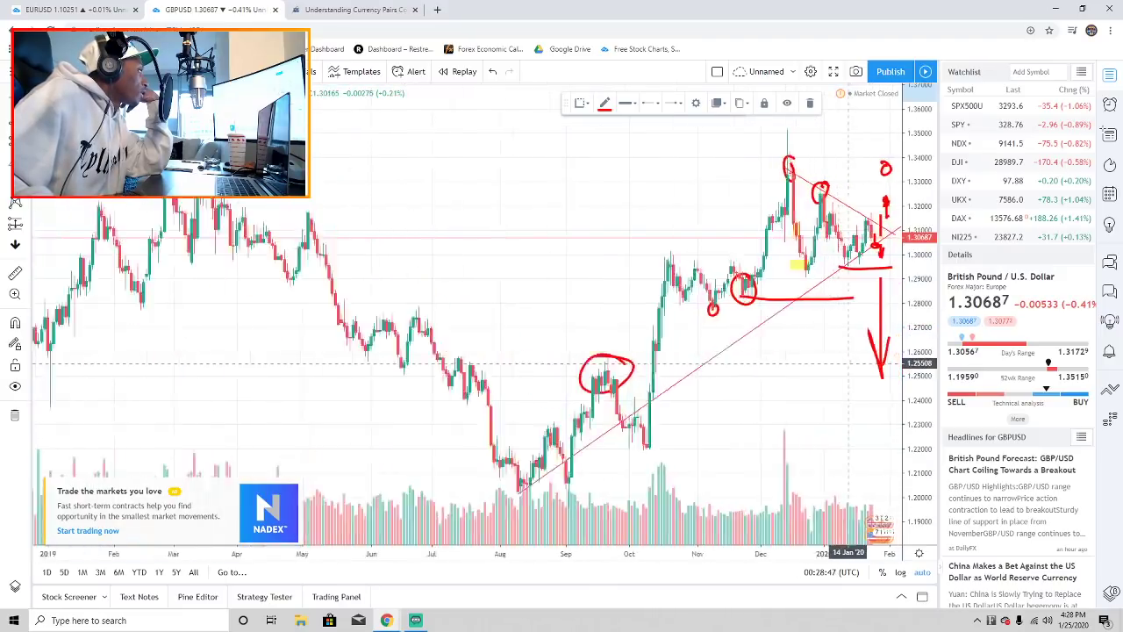
scroll(846, 358, up, 4)
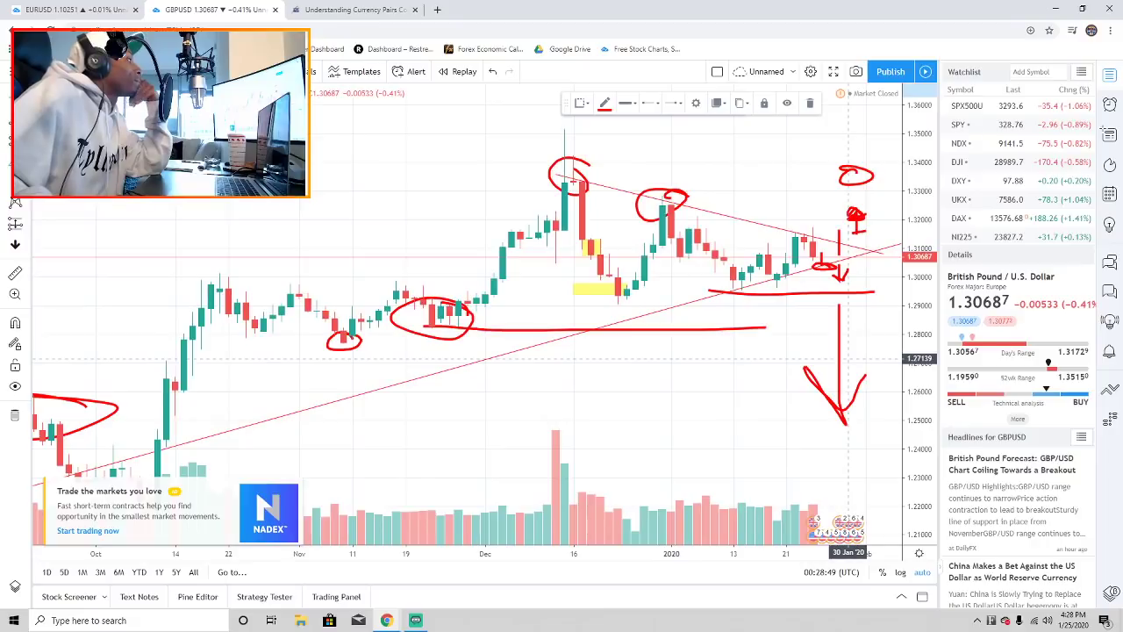
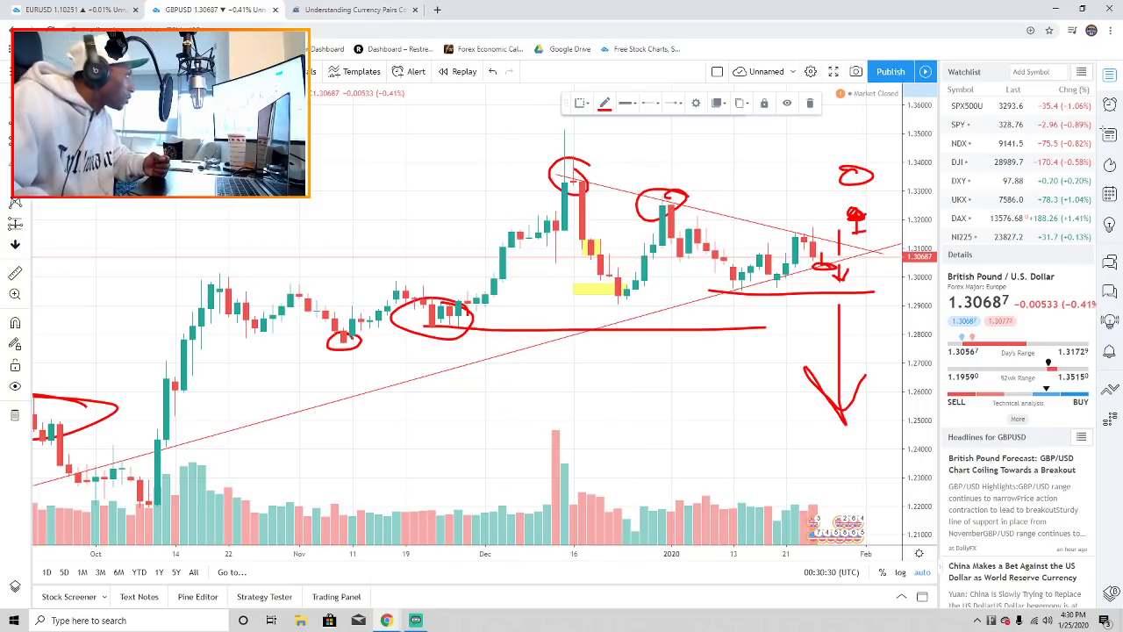
click(351, 10)
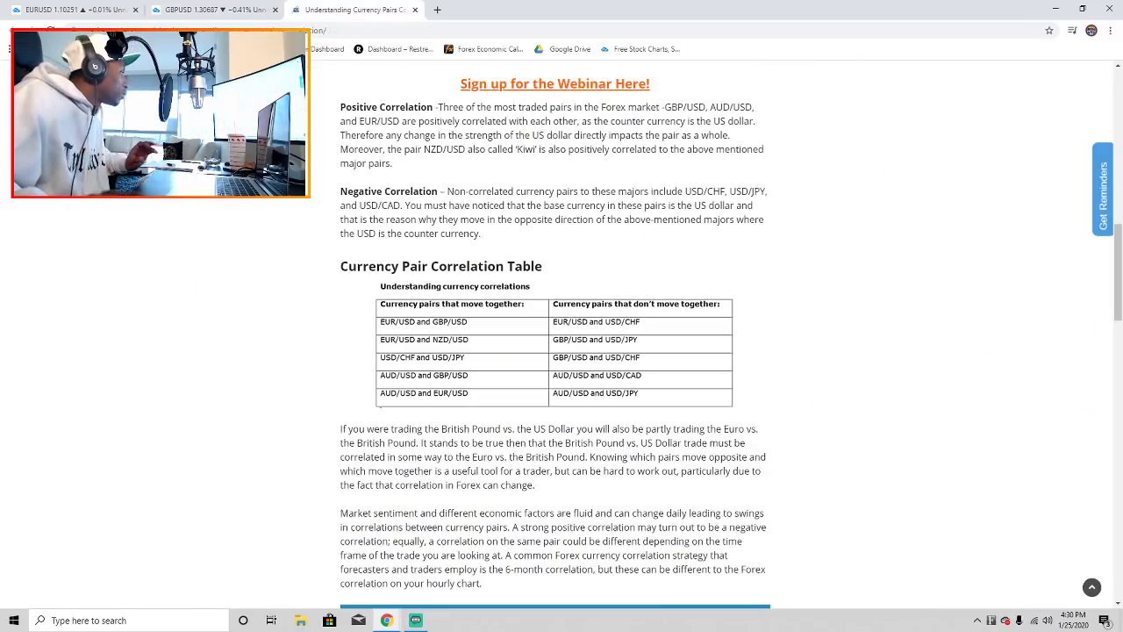
click(210, 9)
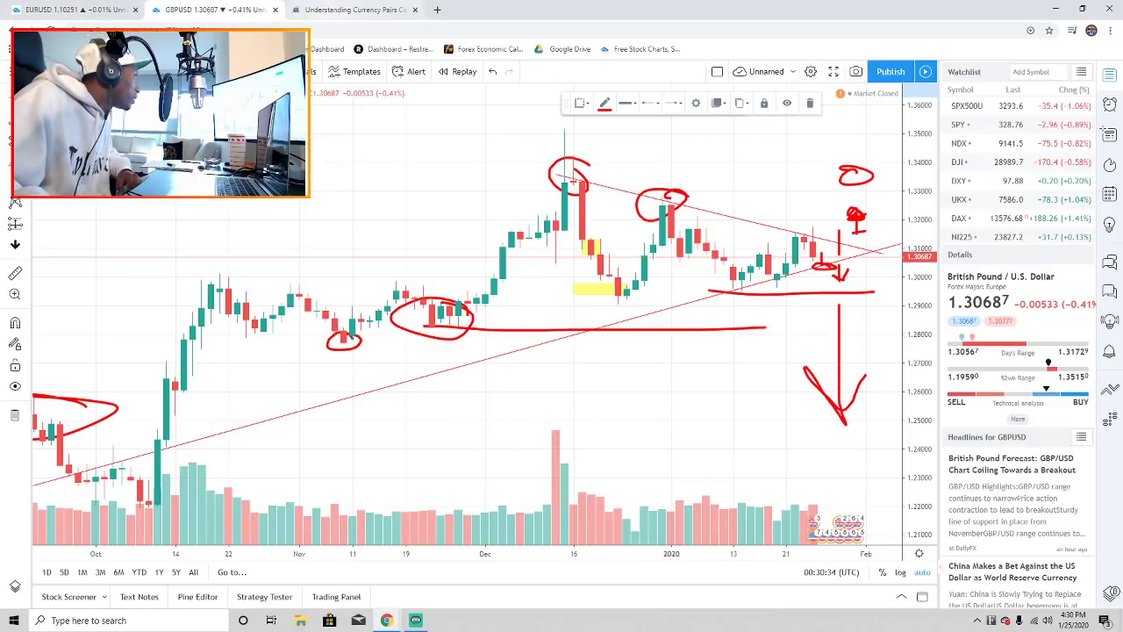
- Open TradingView in a new tab beside the GBPUSD chart, look up the symbol GBPJPY and open its full-featured chart
click(351, 10)
click(437, 10)
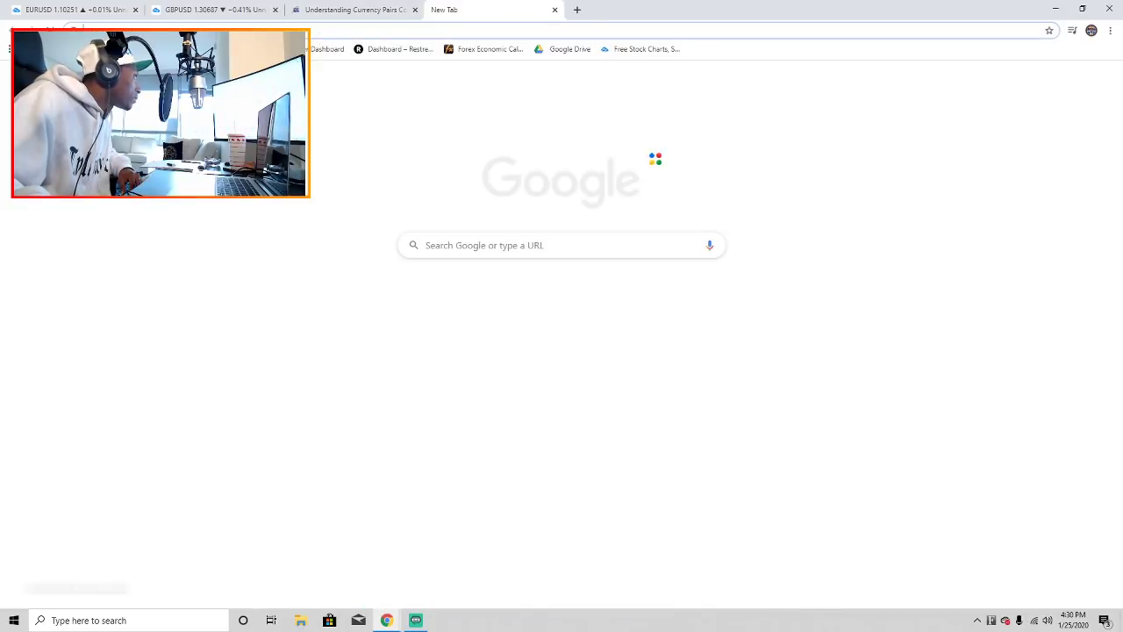
click(646, 48)
drag(491, 10, 351, 10)
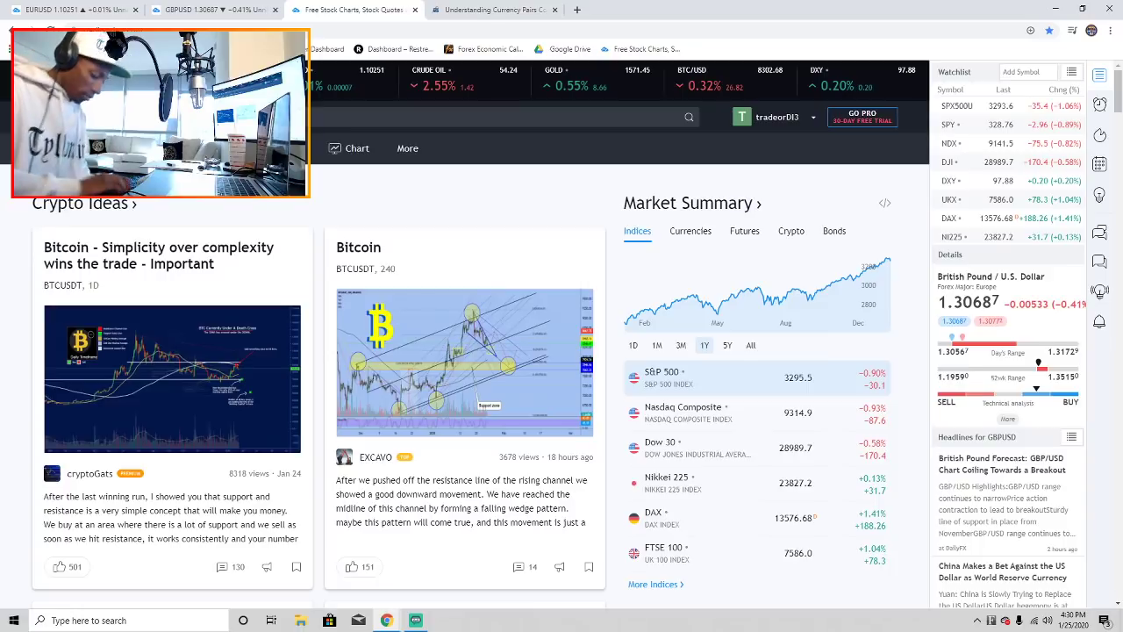
text(gbpjpy)
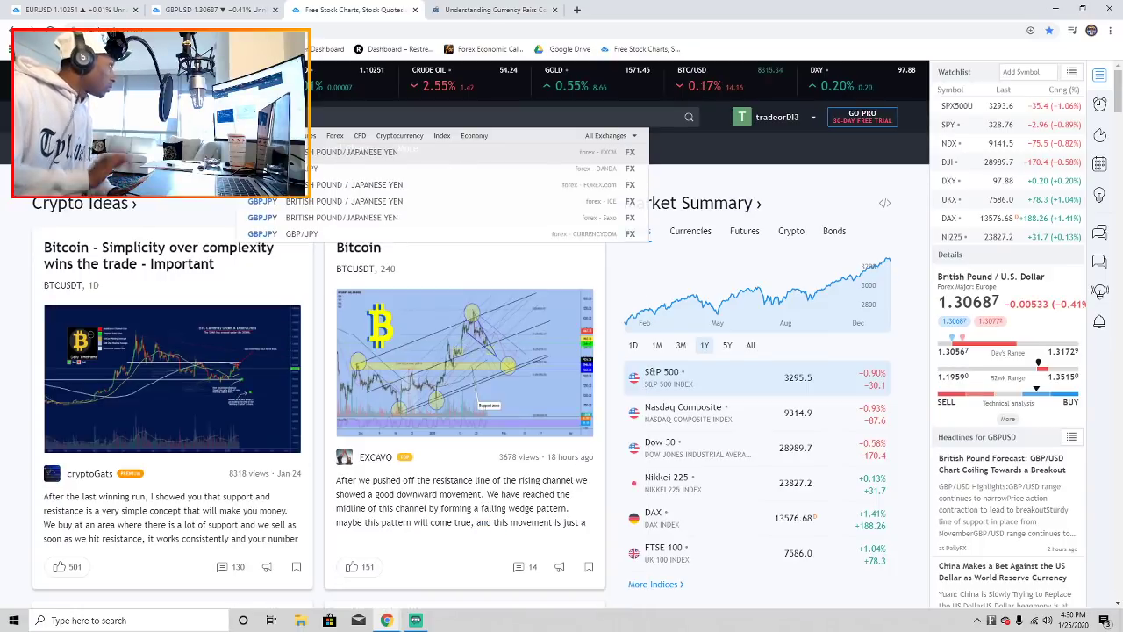
key(Return)
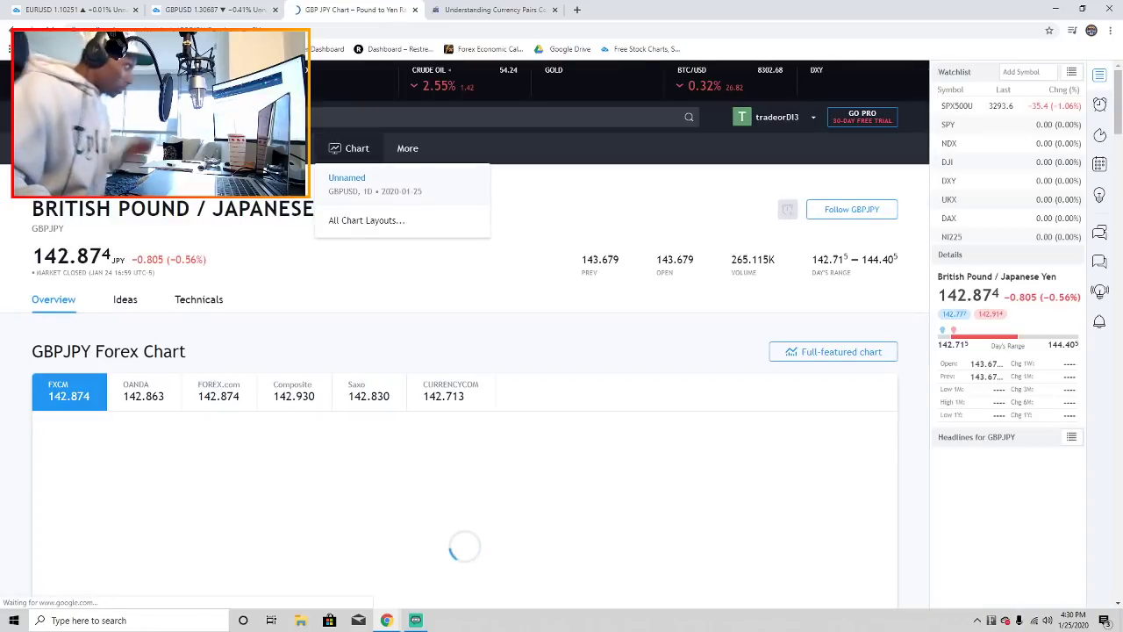
click(834, 351)
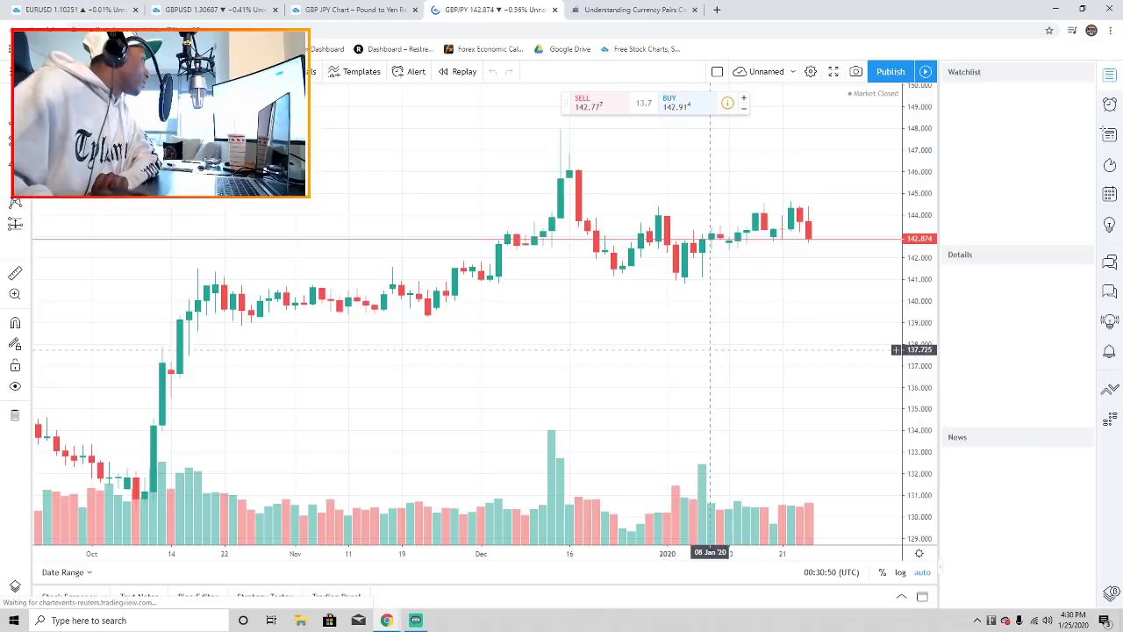
key(Escape)
- Review GBPJPY's daily price history back to 2017 and place its chart directly beside the GBPUSD chart's tab
scroll(597, 363, down, 10)
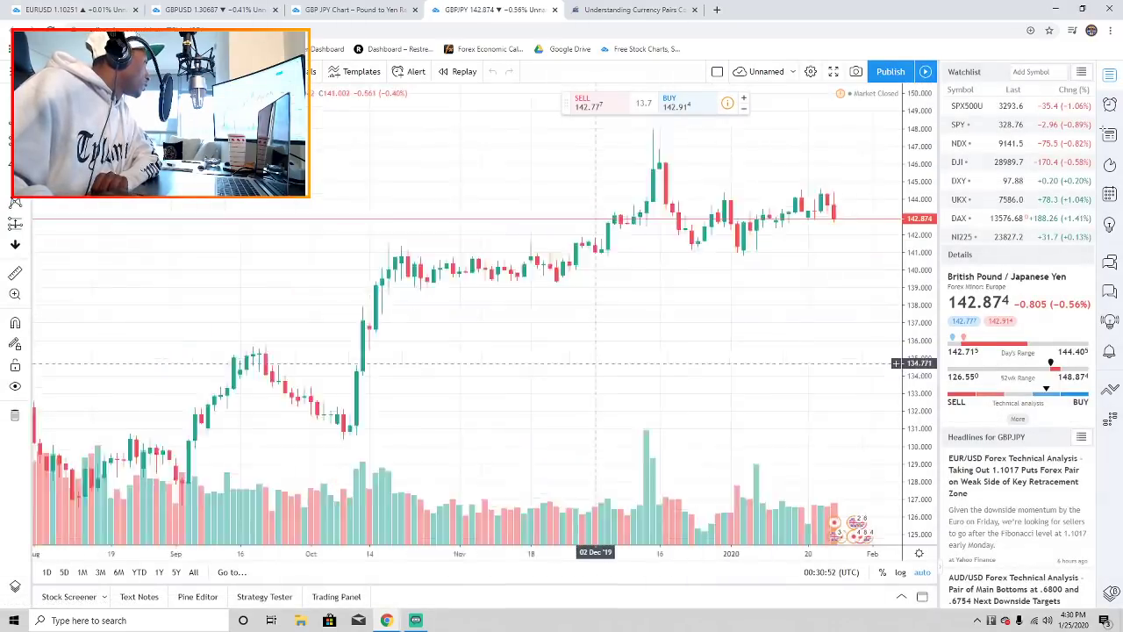
scroll(724, 377, up, 4)
scroll(741, 369, down, 5)
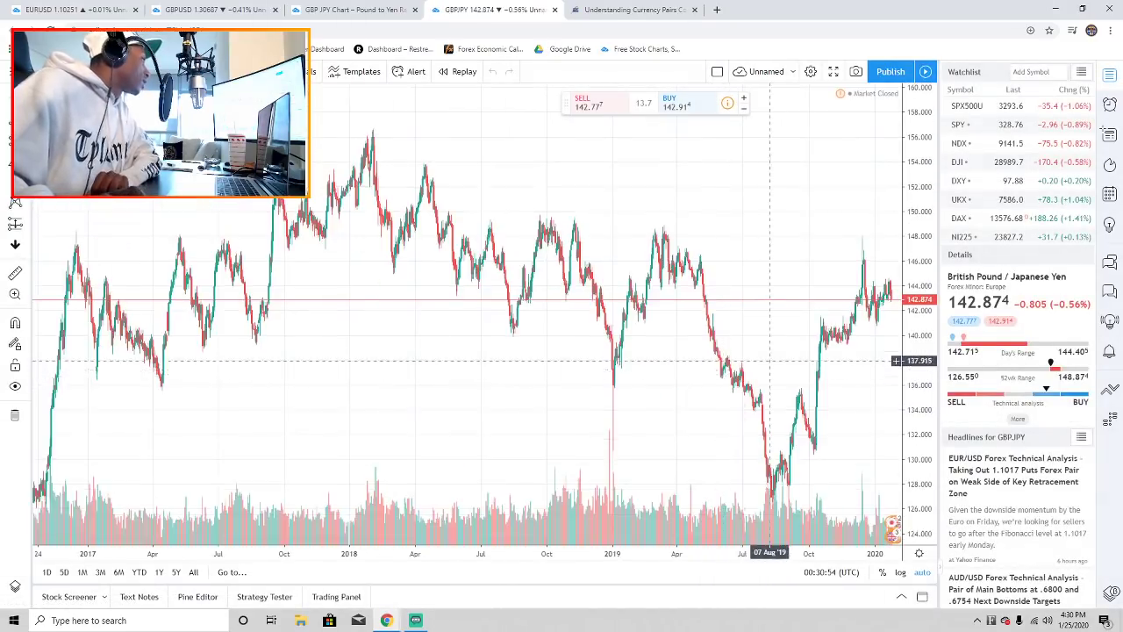
scroll(760, 367, up, 7)
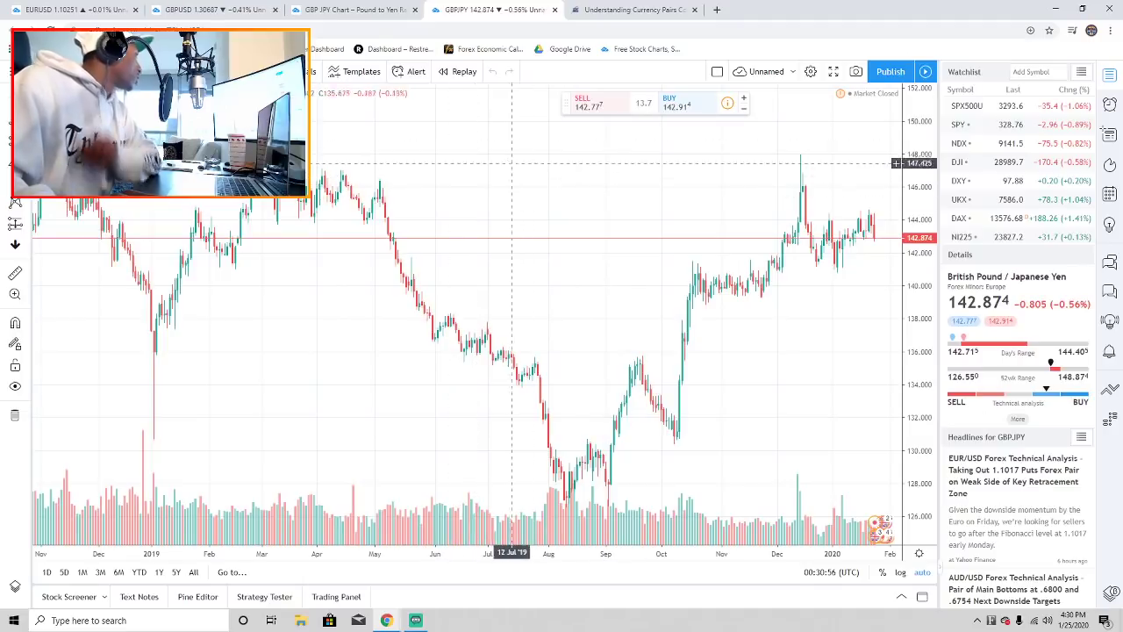
drag(491, 10, 353, 10)
- Compare the annotated GBPUSD chart with GBPJPY's price action since September 2019
click(220, 10)
scroll(685, 292, down, 6)
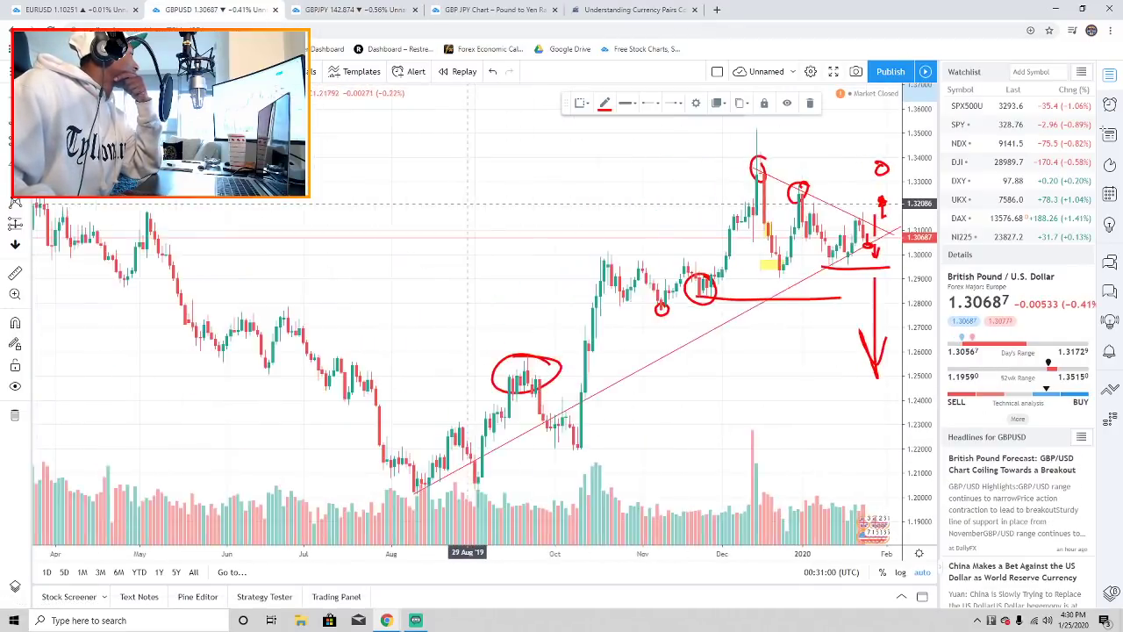
scroll(685, 292, up, 2)
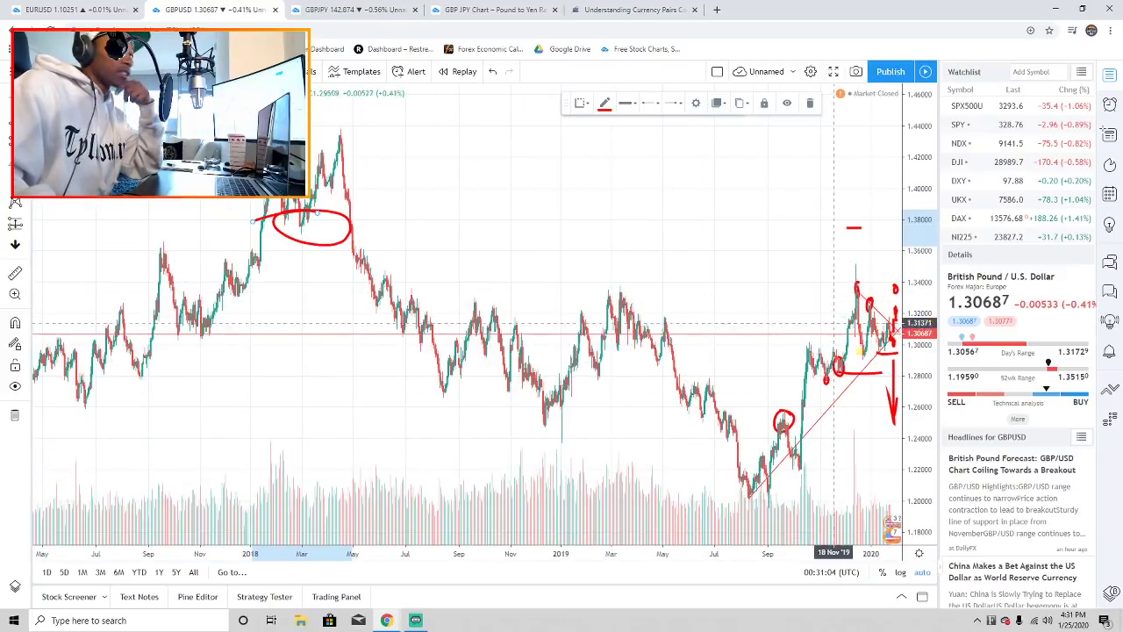
key(ctrl+Tab)
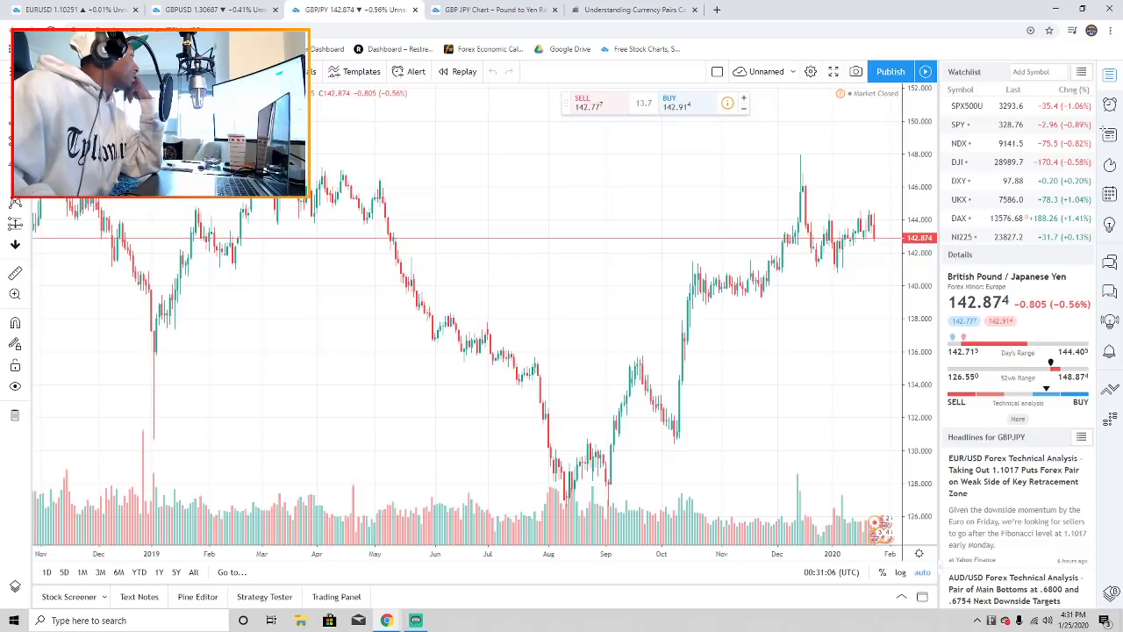
scroll(606, 301, up, 6)
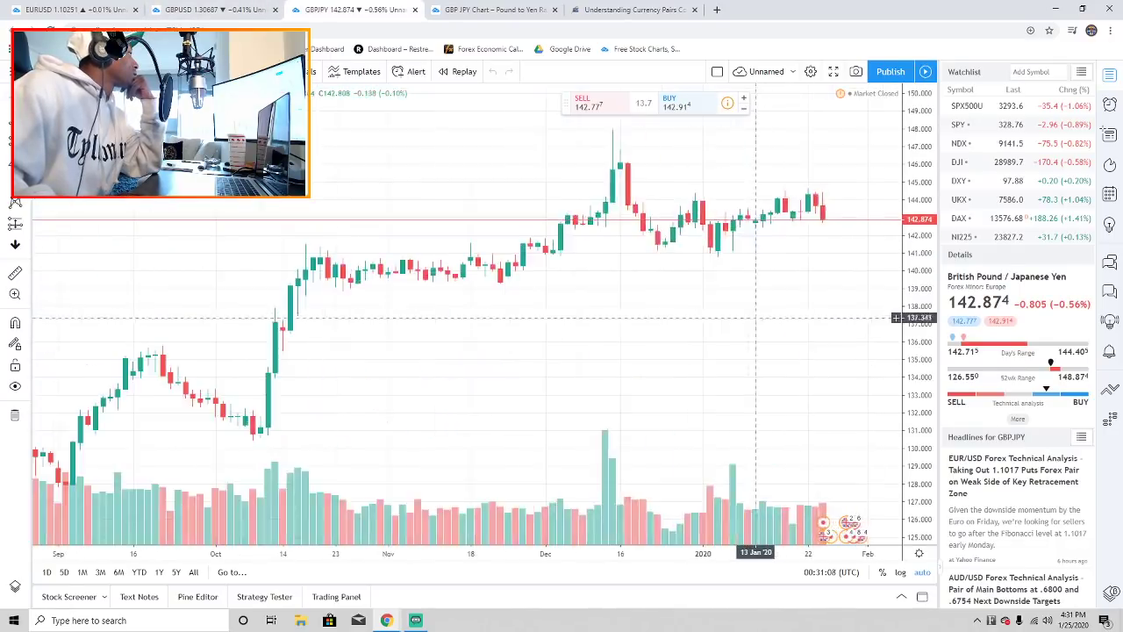
scroll(606, 301, down, 5)
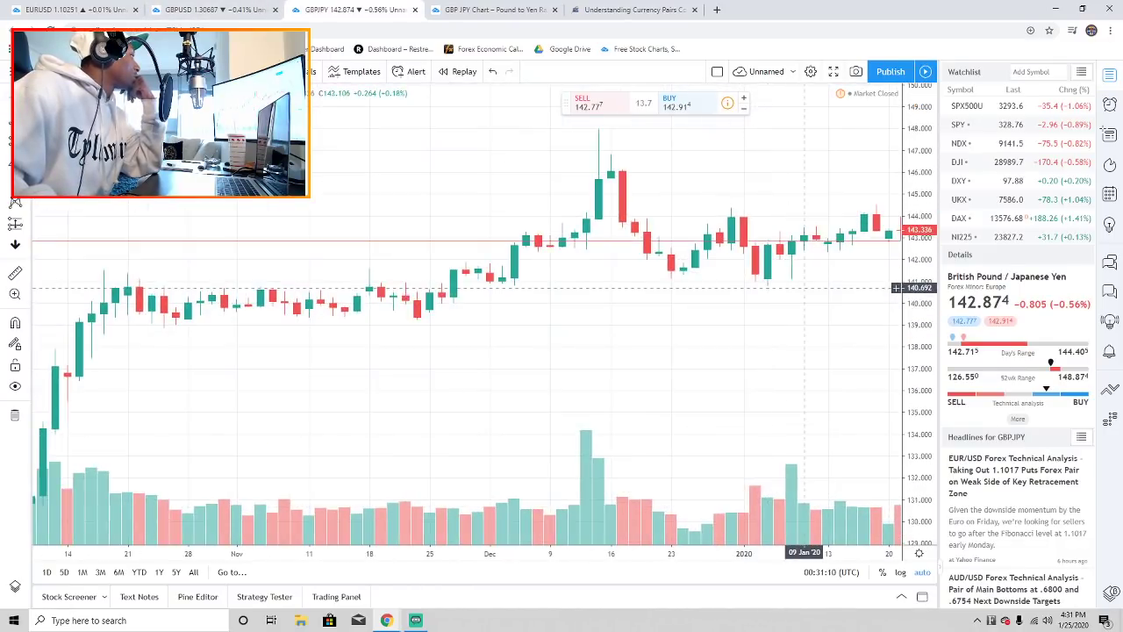
- Draw a rising trend line on GBPJPY from the 9 August 2019 low at 126.471 to 31 January 2020 at 138.802
scroll(685, 291, down, 1)
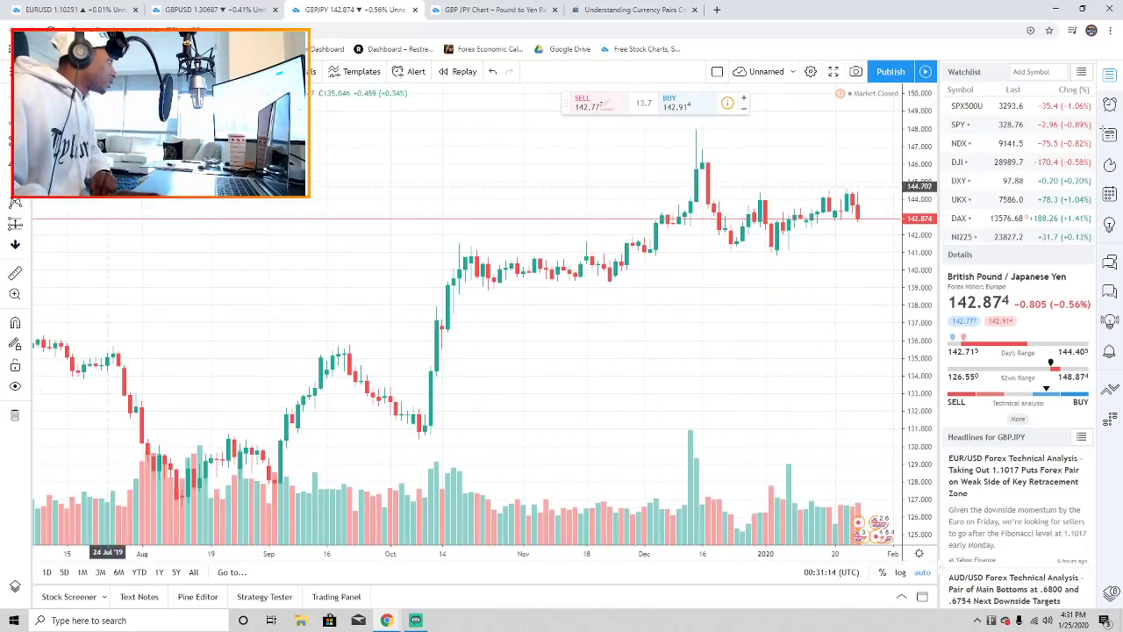
click(176, 509)
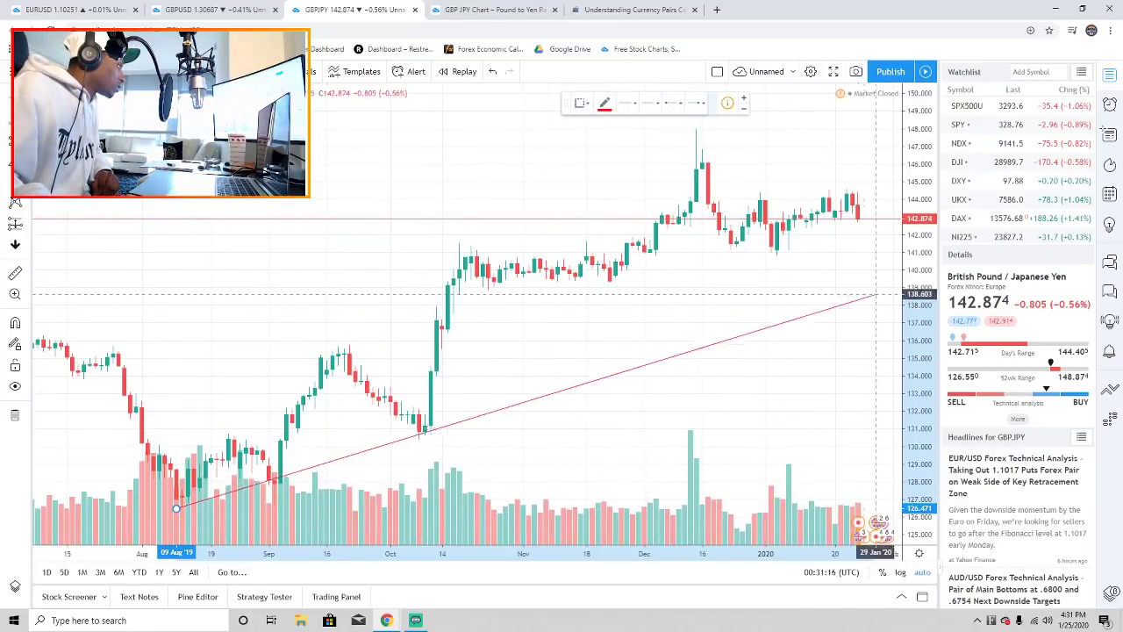
click(888, 291)
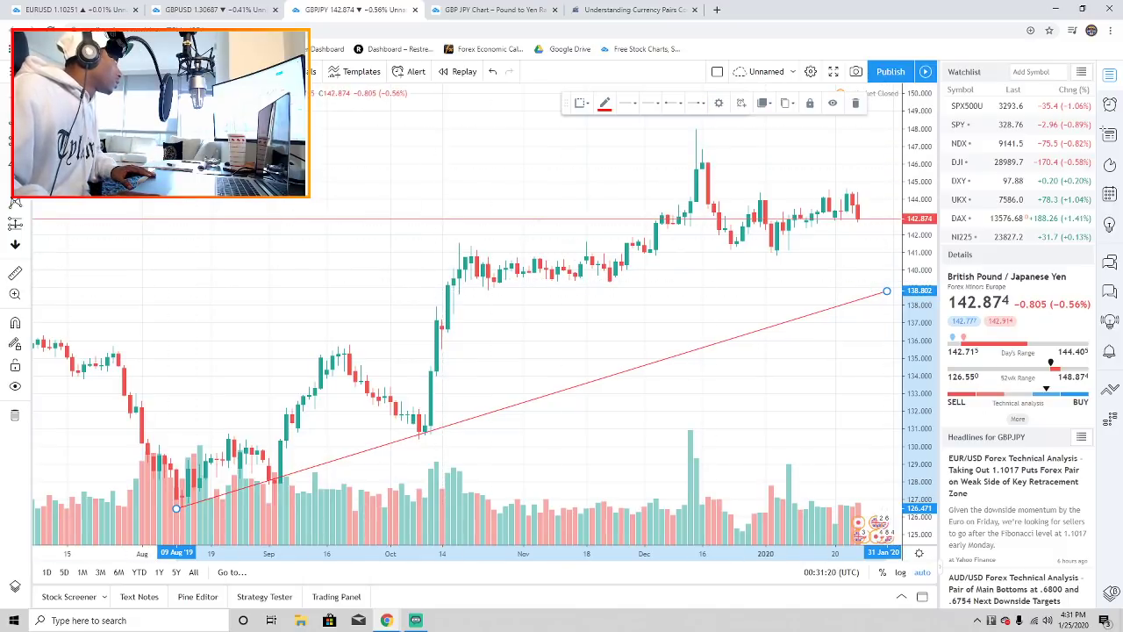
- Try an upper trend line from 19 July 2019 at 134.493 over the October and December highs, and remove it
click(88, 365)
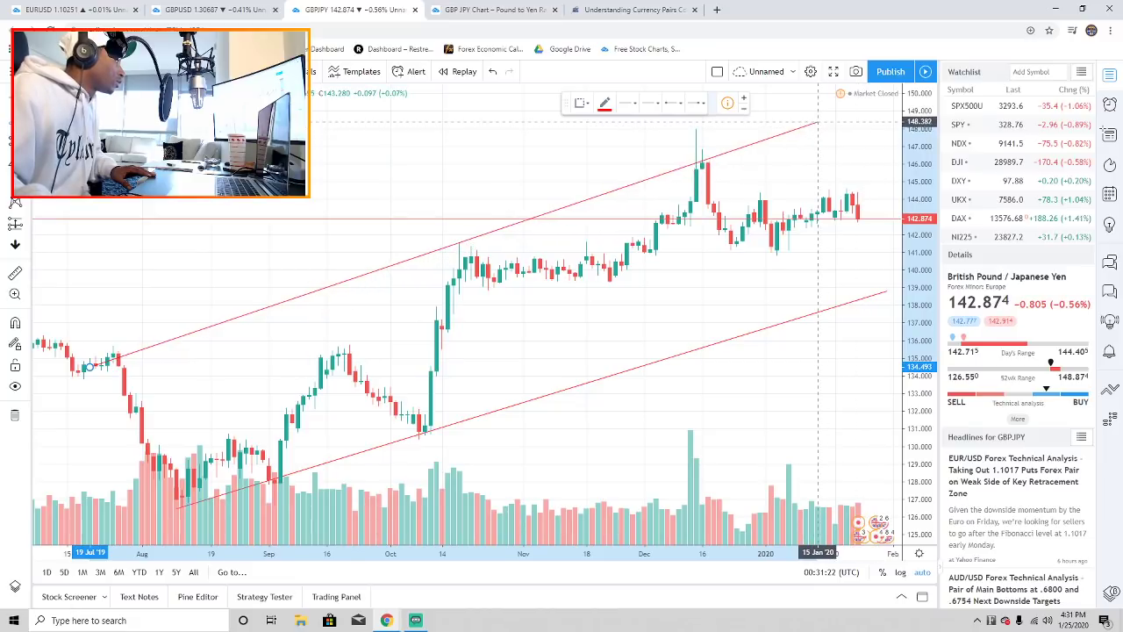
click(829, 131)
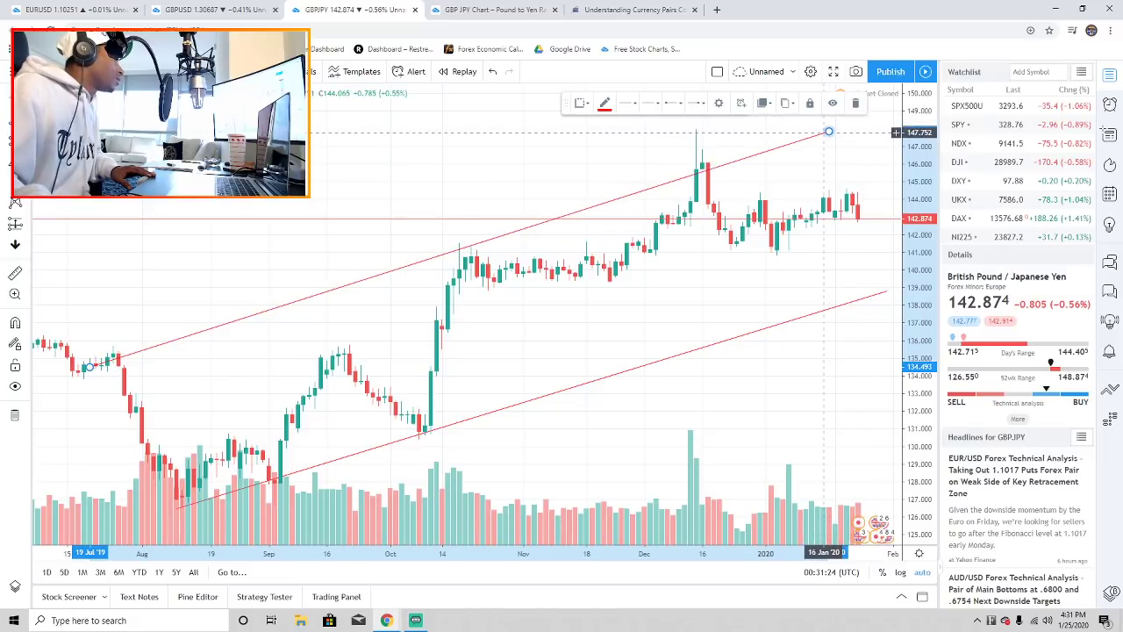
click(855, 103)
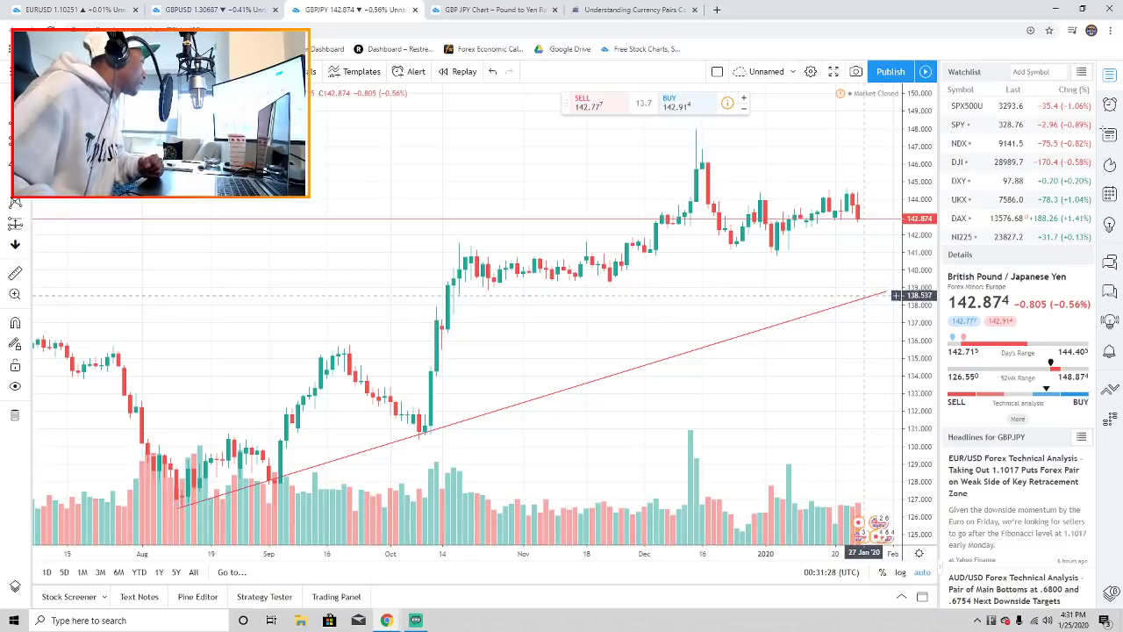
- Draw a rising support line under the recent GBPJPY lows from 16 October 2019 at about 138.45 to 14 February 2020 at about 143.294
scroll(798, 279, down, 2)
scroll(798, 279, down, 3)
drag(822, 290, 693, 301)
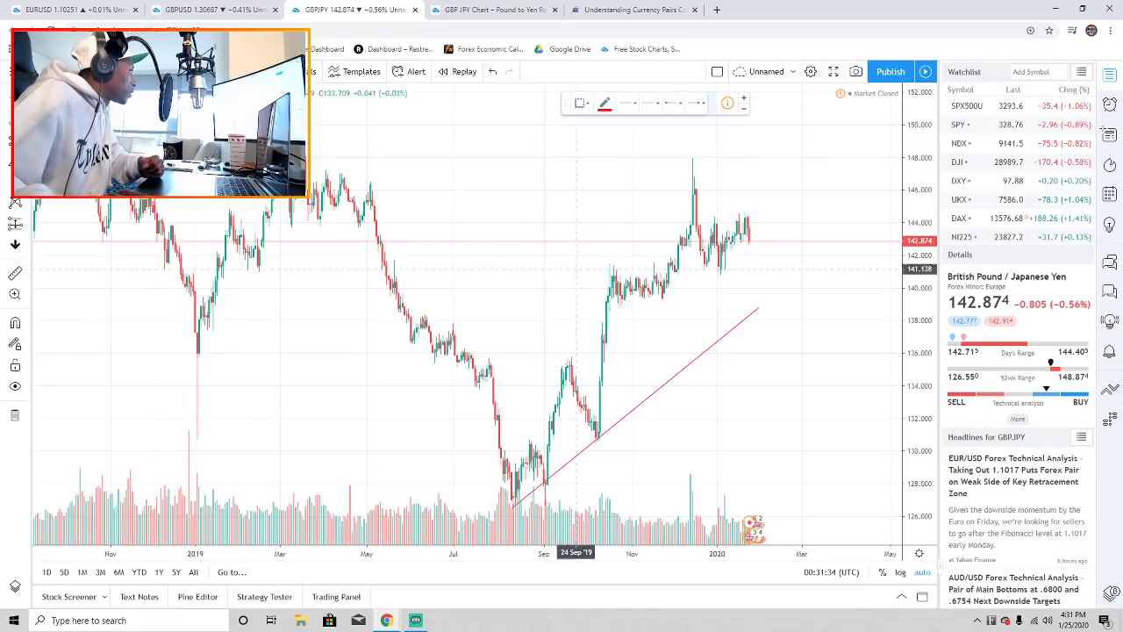
click(607, 312)
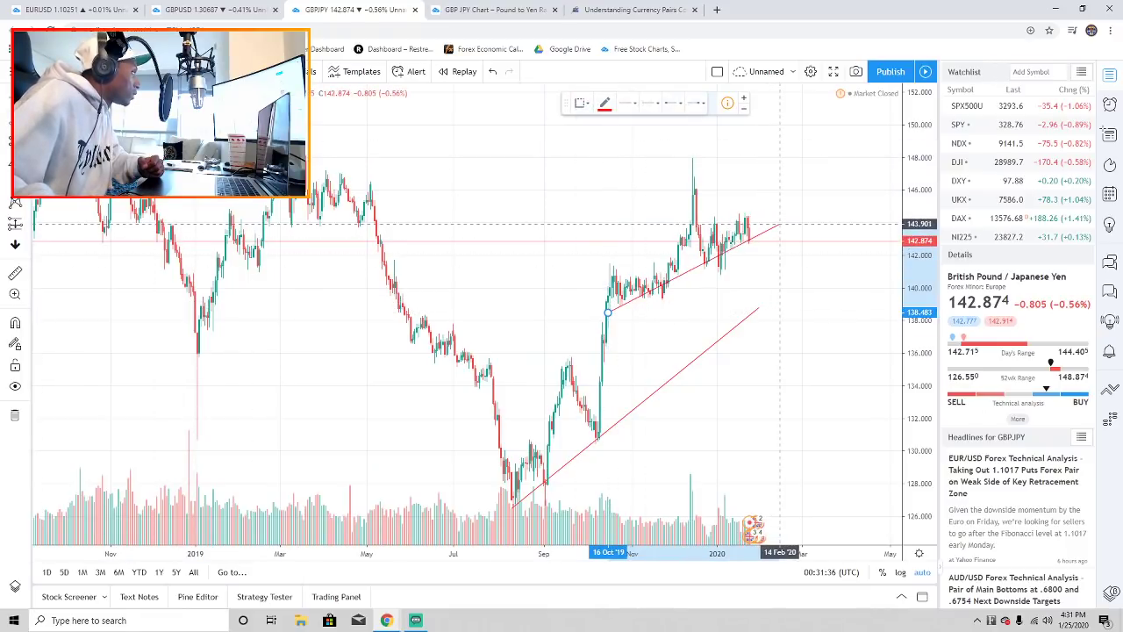
click(779, 233)
- Shift the support line slightly down and back, spanning 15 October 2019 at 138.055 to 13 February 2020 at 142.898
scroll(572, 294, up, 5)
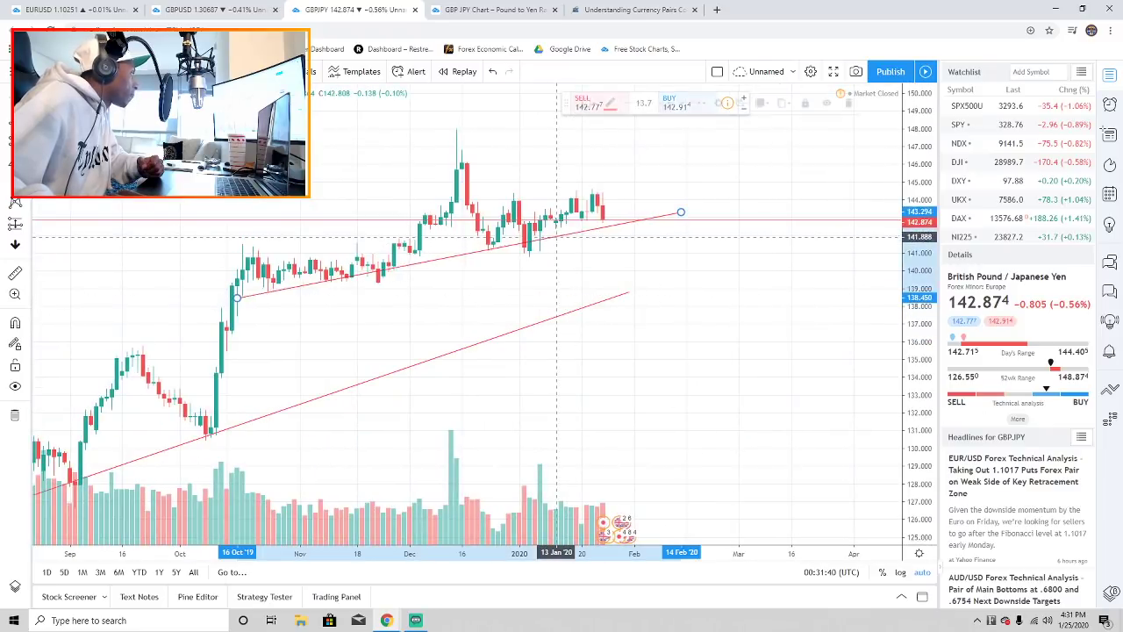
click(557, 239)
drag(556, 239, 551, 243)
scroll(462, 358, down, 3)
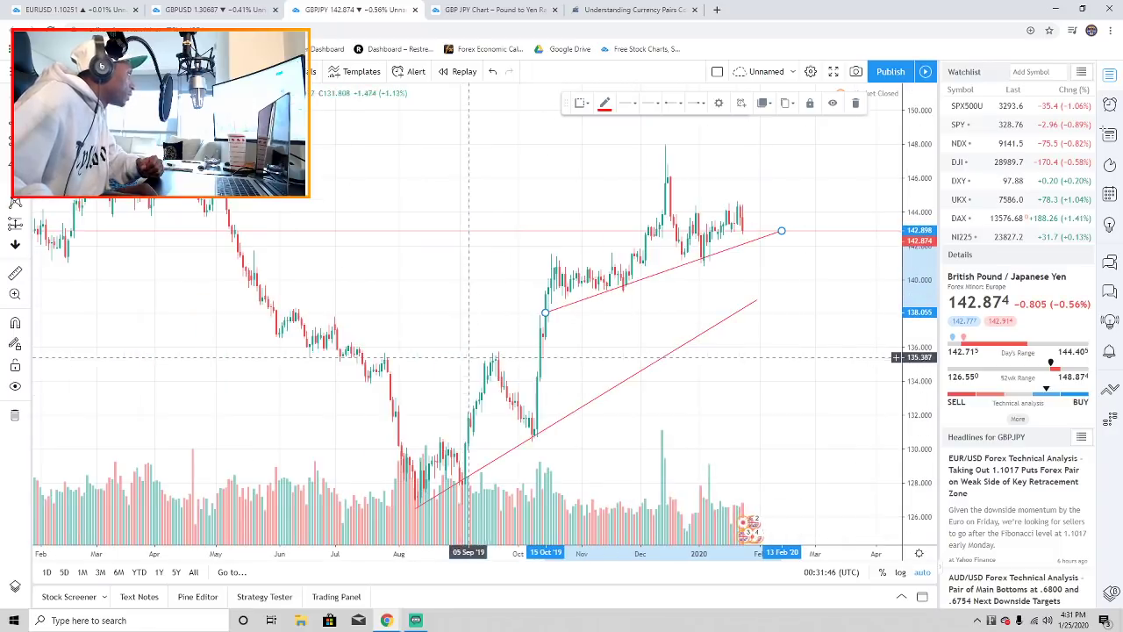
- Delete the long trend line that starts at the 9 August 2019 low
click(415, 509)
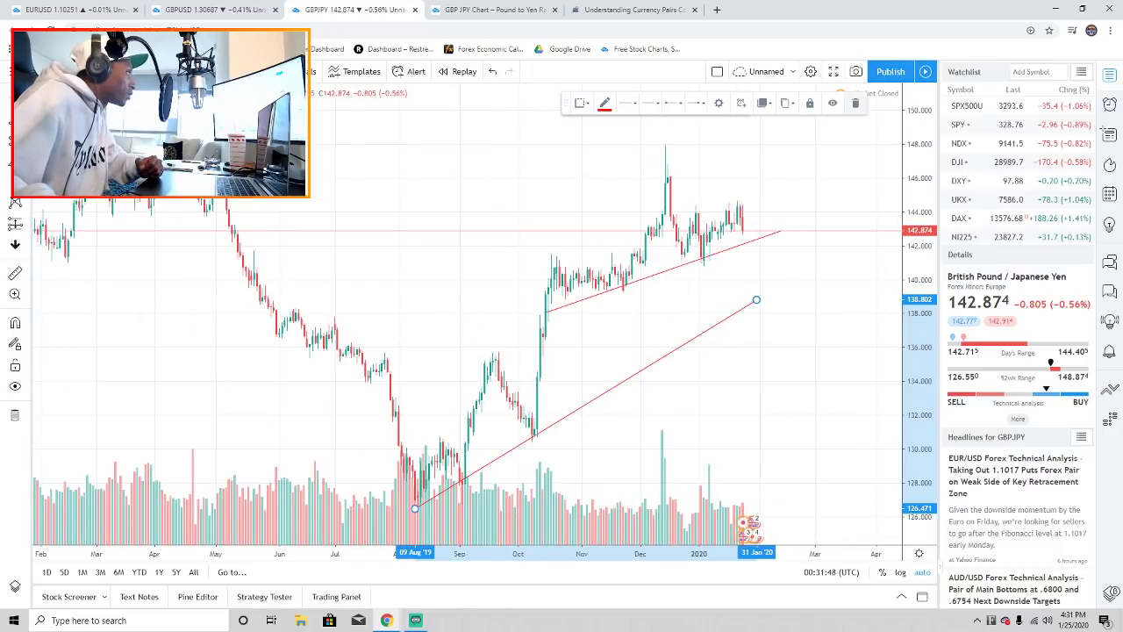
key(Delete)
scroll(792, 322, up, 3)
scroll(793, 322, up, 2)
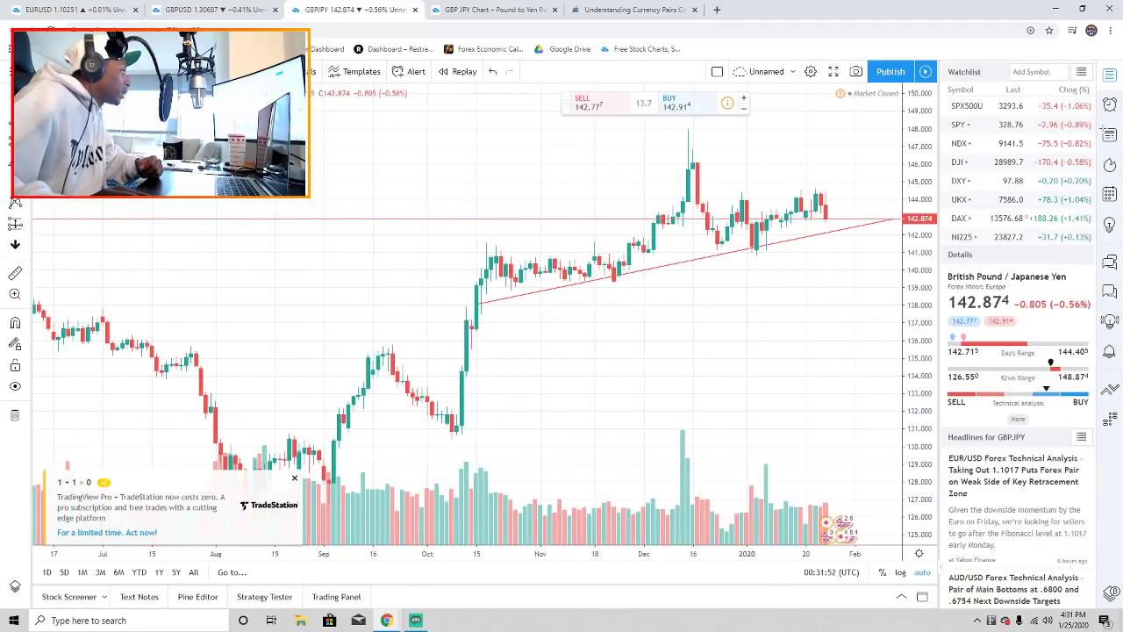
- Hide the chart advertisement and draw an upper channel line from 2 October 2019 at 140.426 to 4 February 2020 at 144.868
click(295, 477)
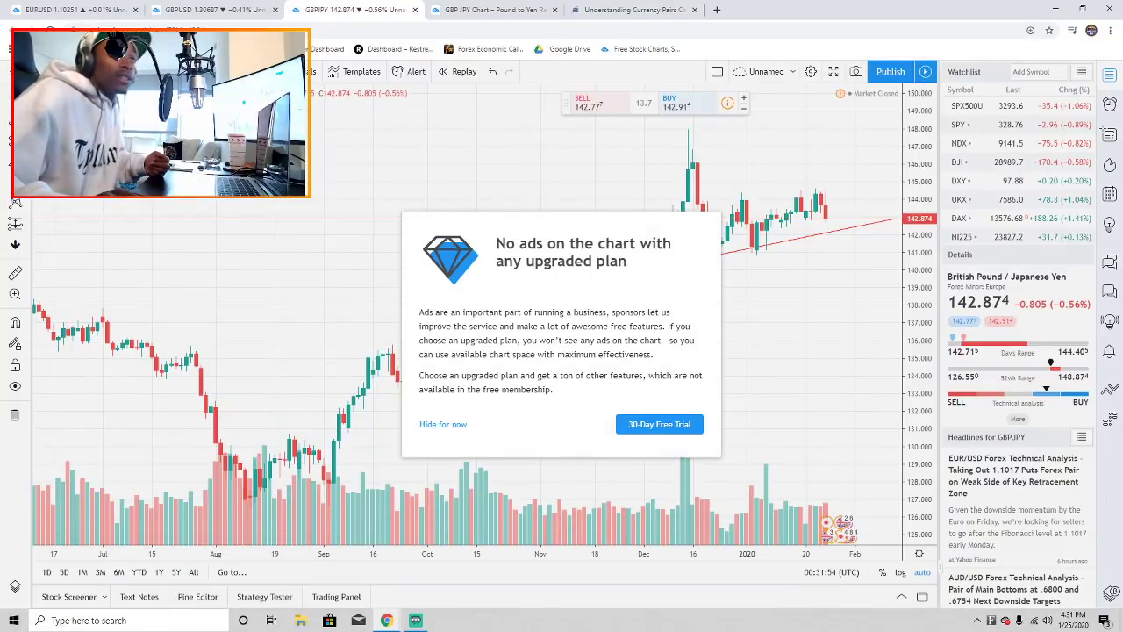
click(443, 424)
scroll(667, 382, up, 1)
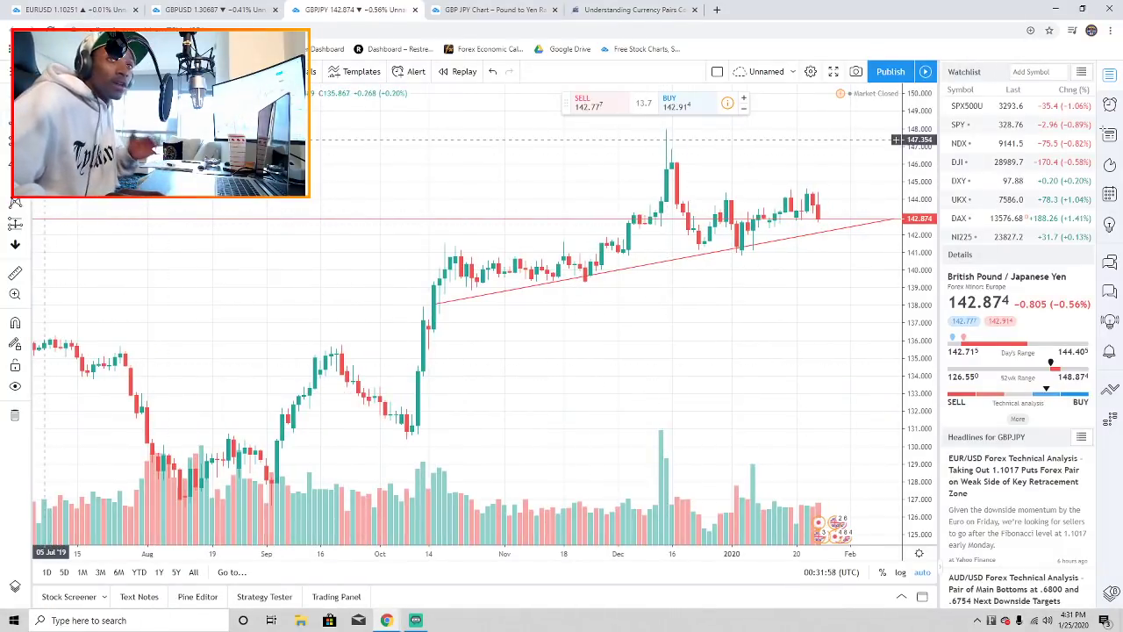
click(385, 262)
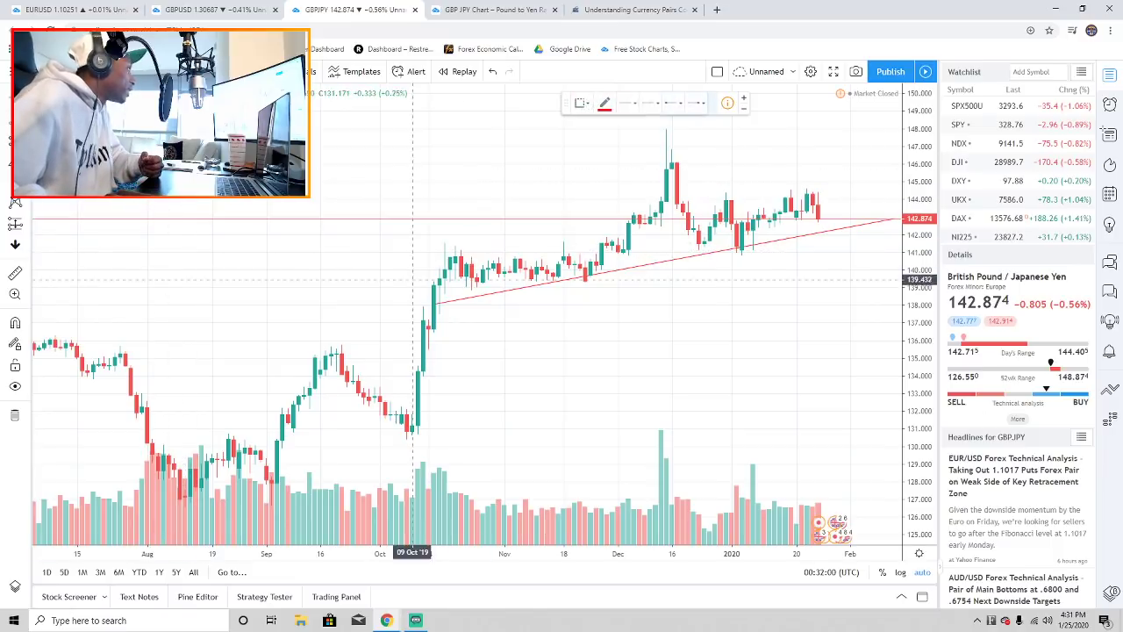
click(856, 183)
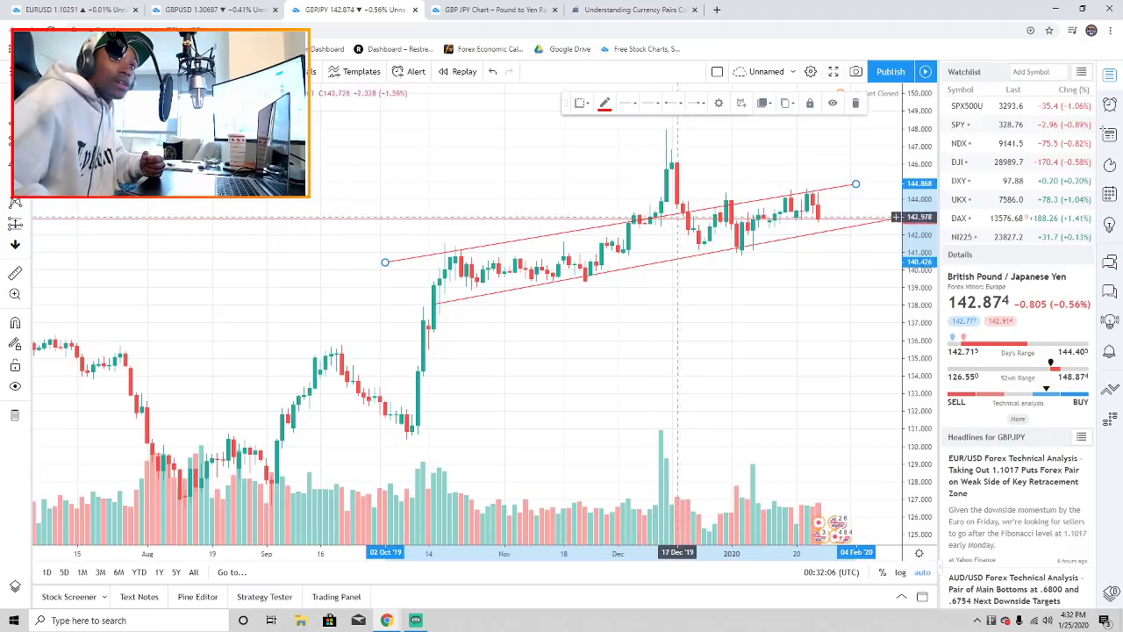
- Move the upper channel line forward in time, spanning 7 October 2019 at 140.454 to 7 February 2020 at 144.896
scroll(729, 307, up, 2)
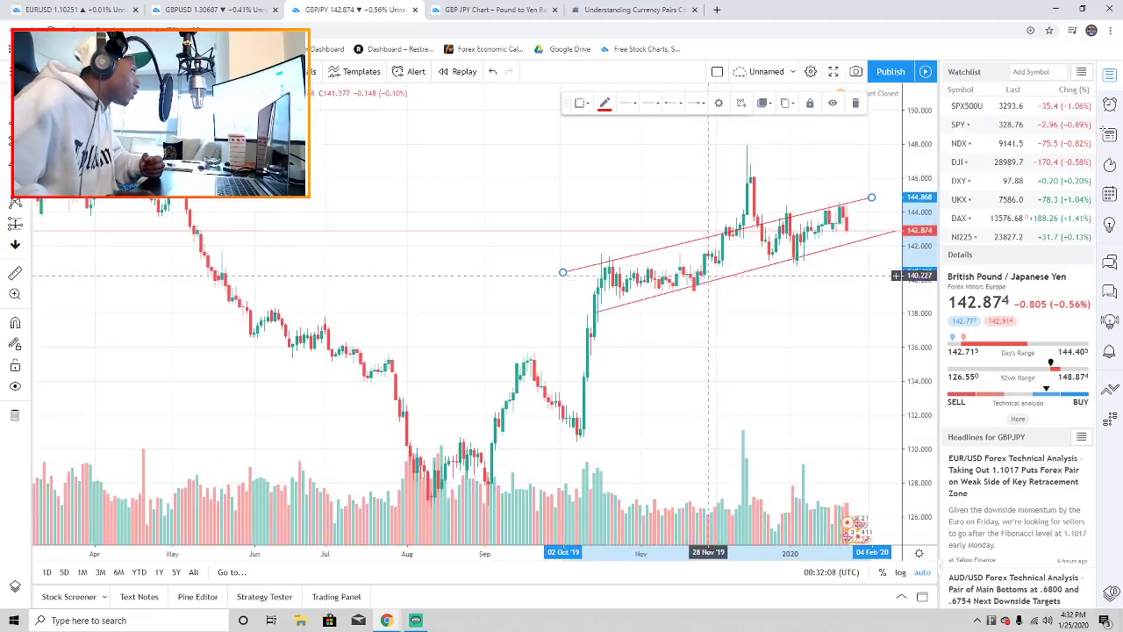
scroll(729, 307, up, 1)
drag(648, 221, 670, 221)
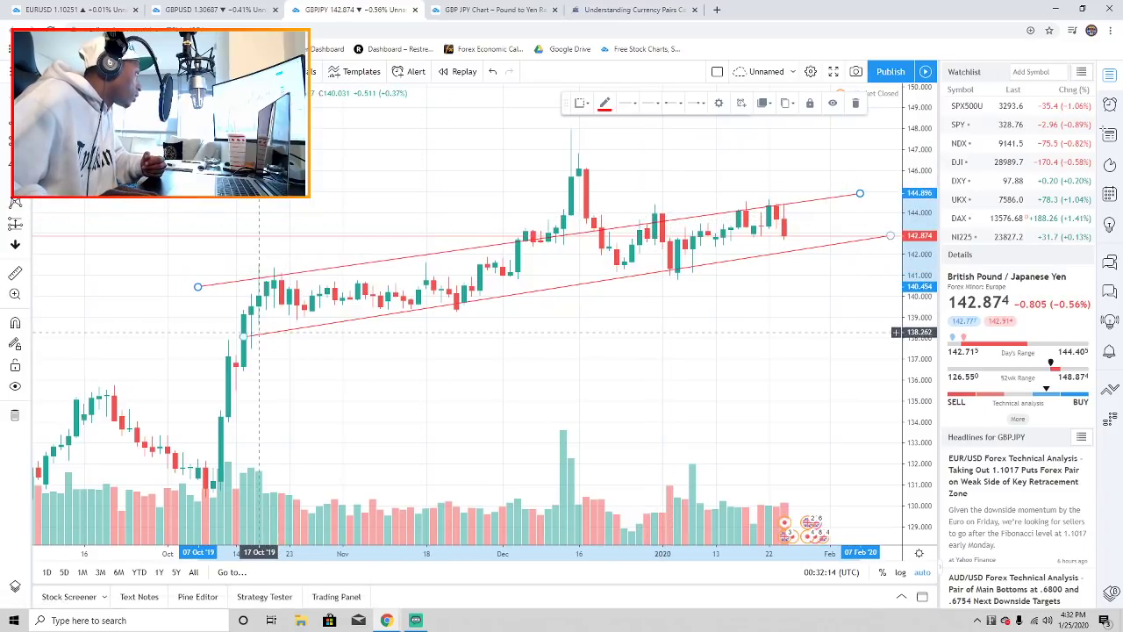
- Examine the December and January GBPJPY candles in relation to the upper and lower channel lines
scroll(745, 332, up, 2)
scroll(733, 331, up, 1)
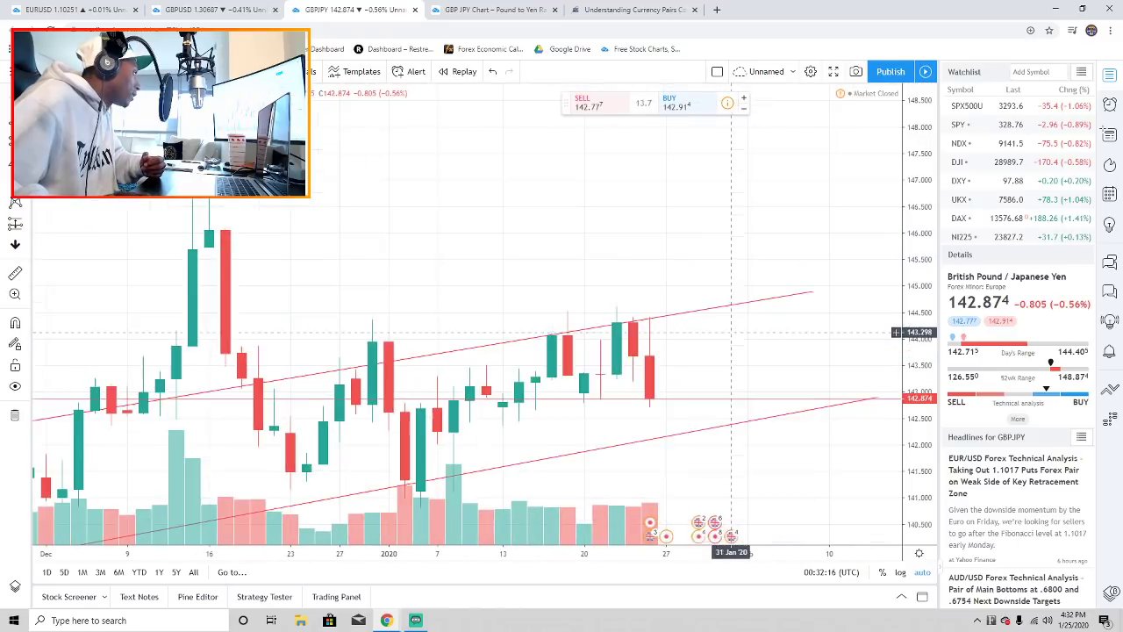
scroll(647, 332, up, 1)
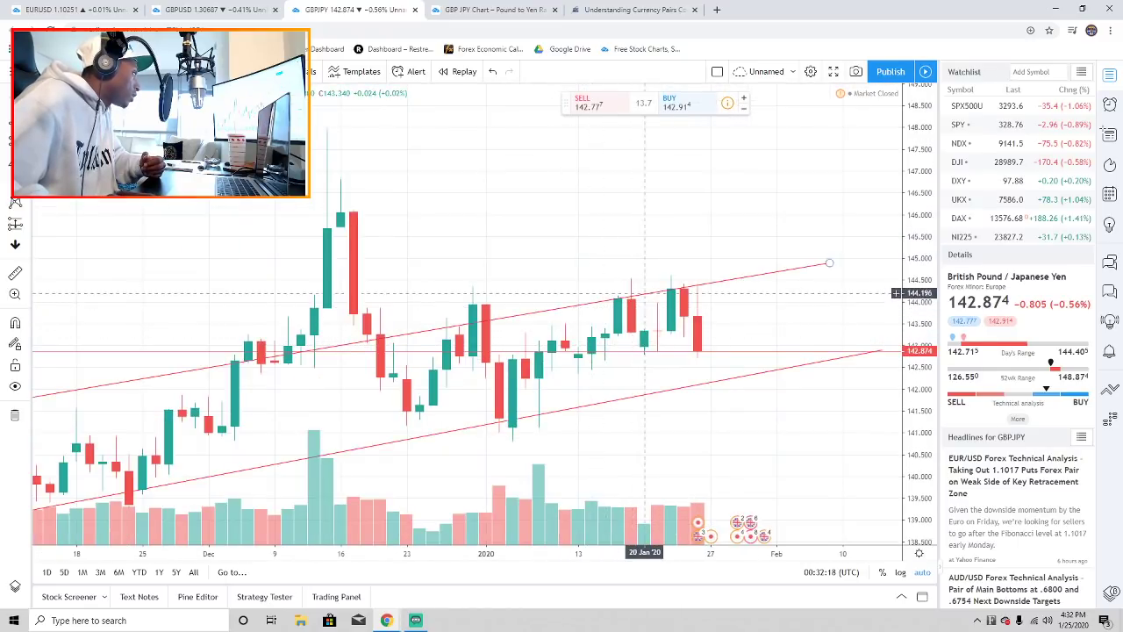
scroll(667, 291, down, 1)
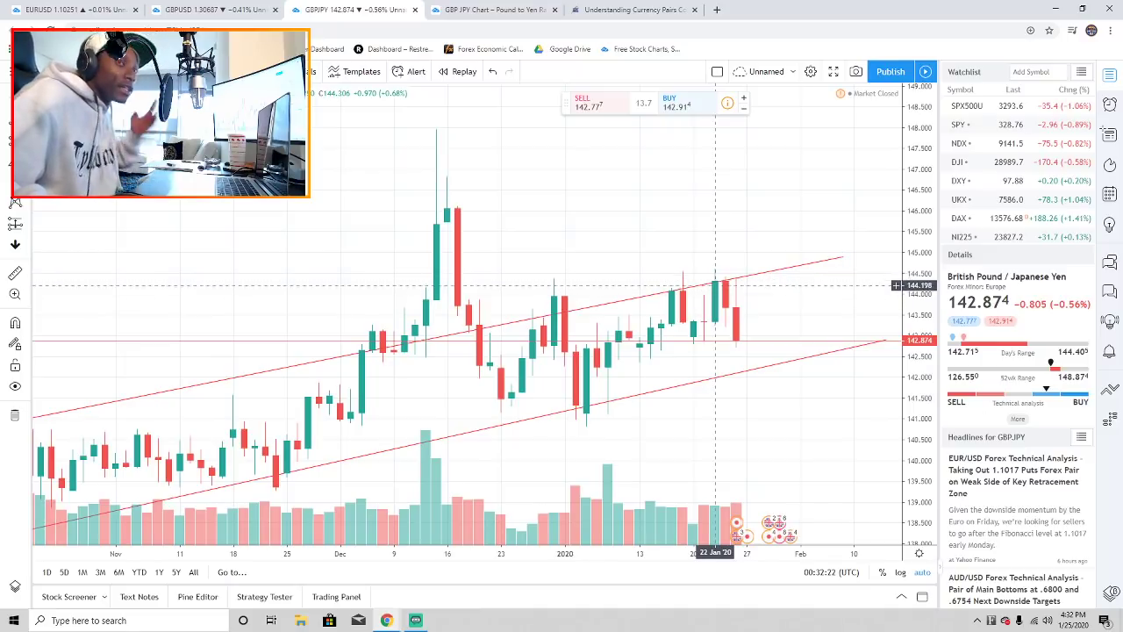
scroll(728, 298, down, 3)
scroll(748, 318, up, 4)
scroll(768, 279, up, 1)
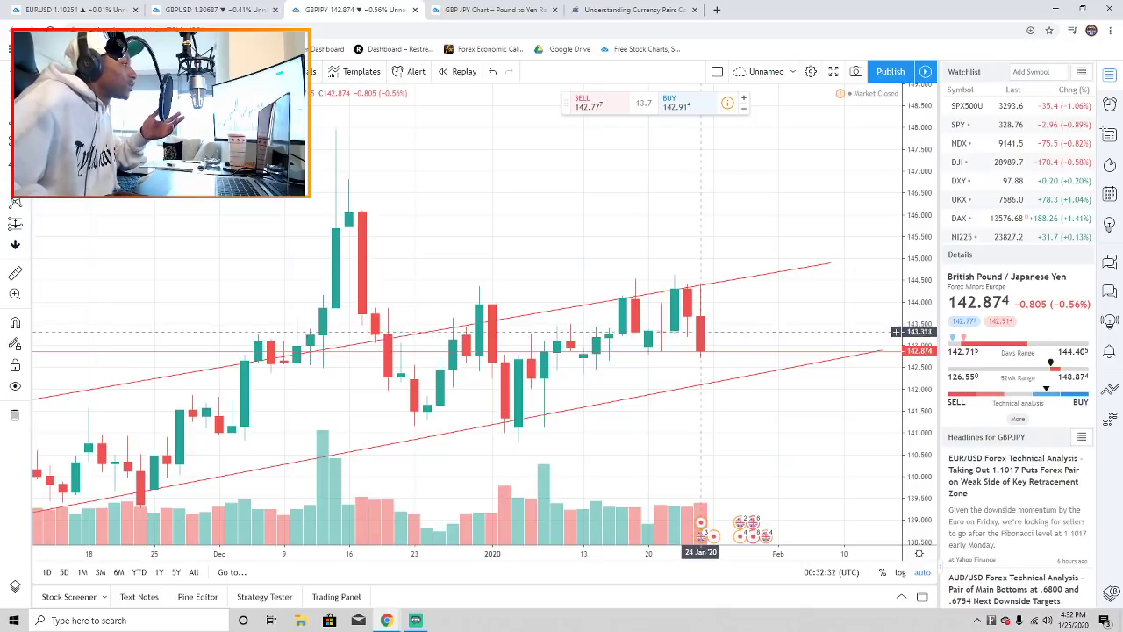
- Examine the December and January price action between the GBPUSD trend lines and return to the GBPJPY chart
click(215, 9)
scroll(790, 343, up, 5)
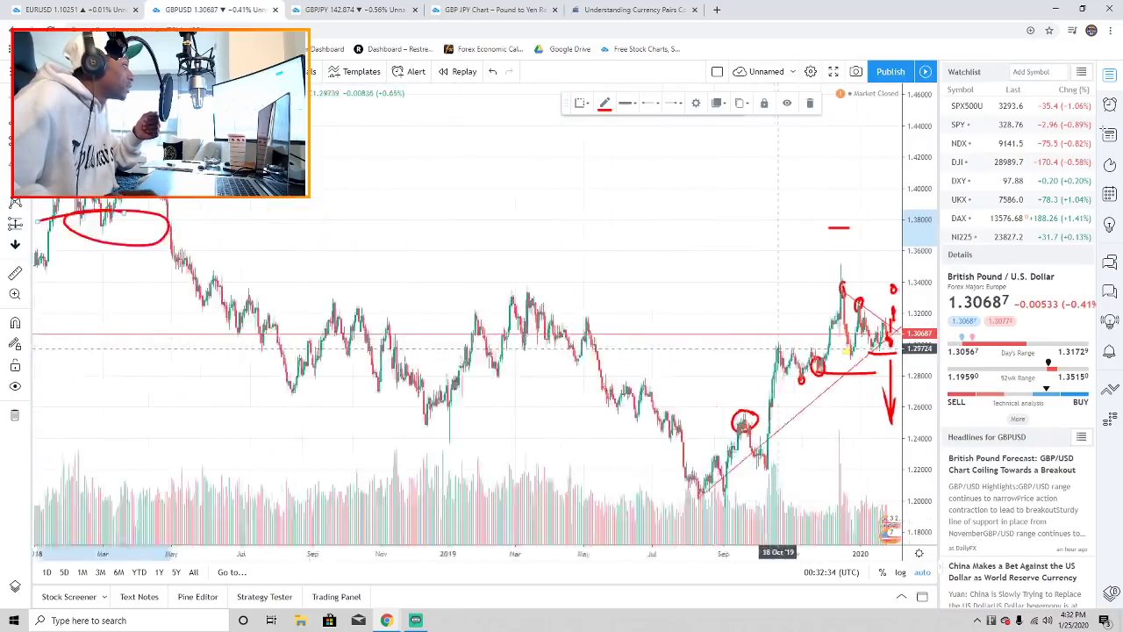
scroll(789, 343, up, 2)
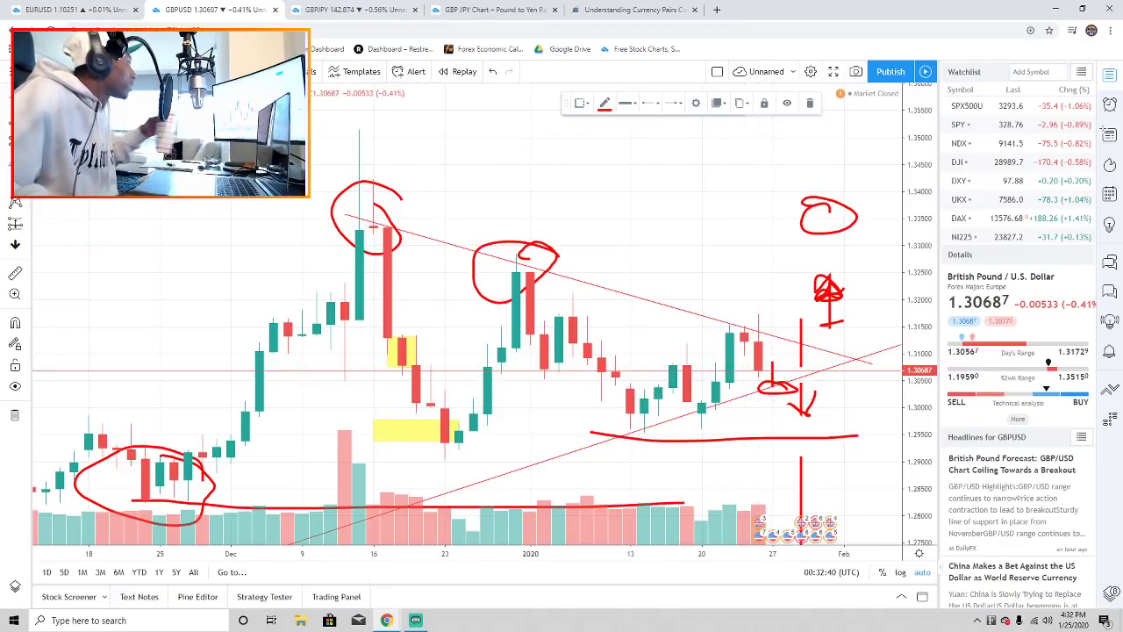
key(ctrl+Tab)
- Brush a horizontal support line at about 142.8 under the January GBPJPY candles and delete the short stray stroke beside the last candle
scroll(740, 357, down, 2)
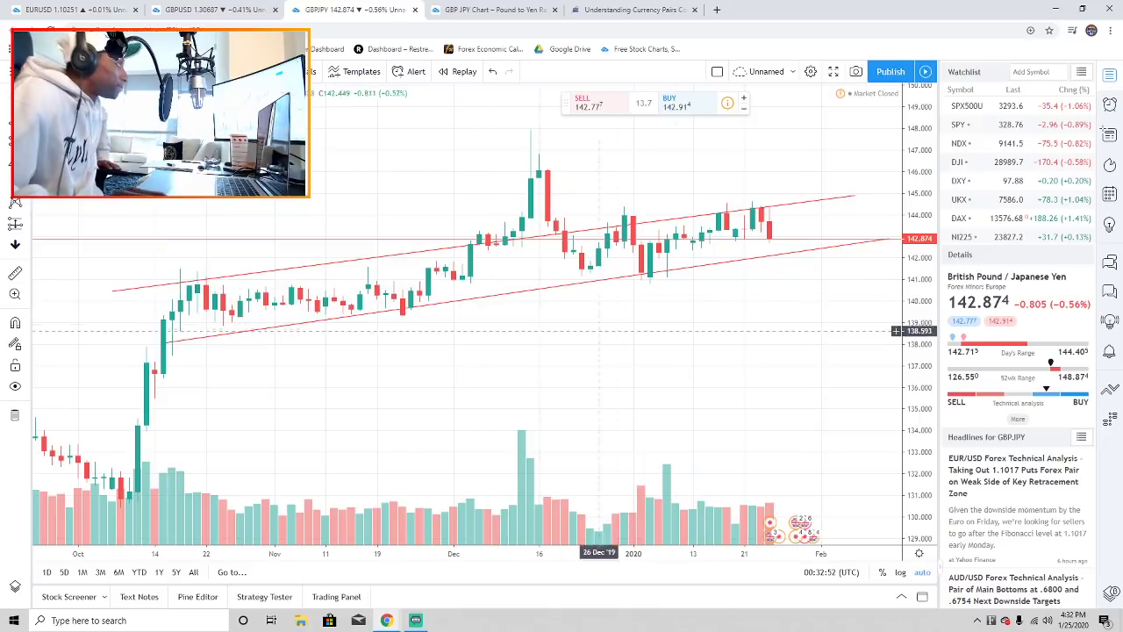
key(alt+t)
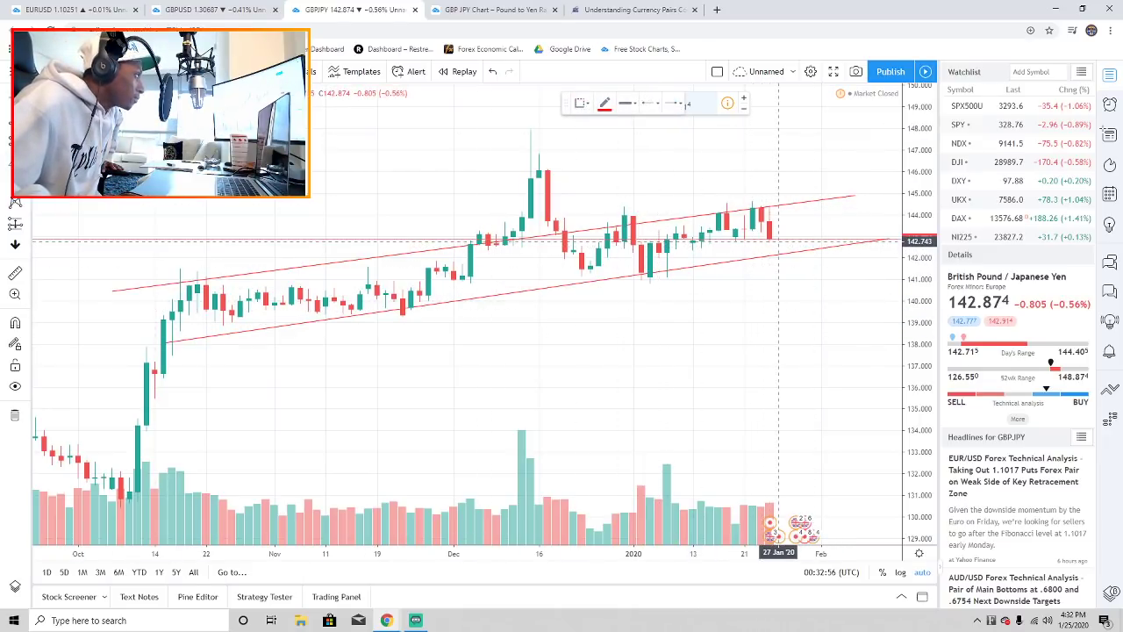
scroll(796, 232, up, 4)
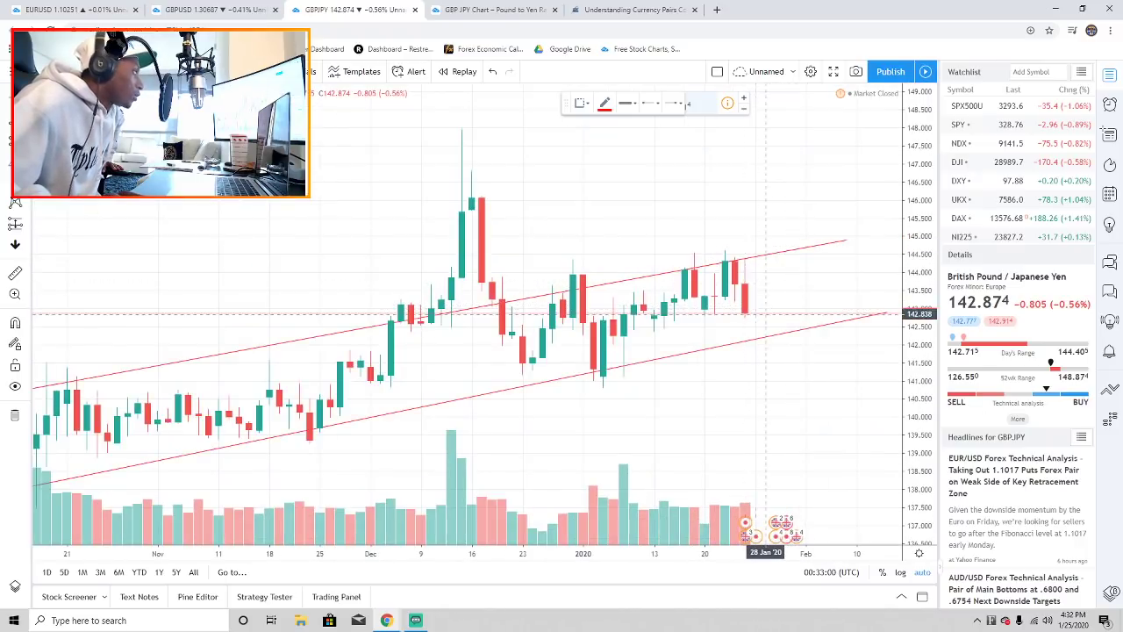
scroll(755, 308, down, 2)
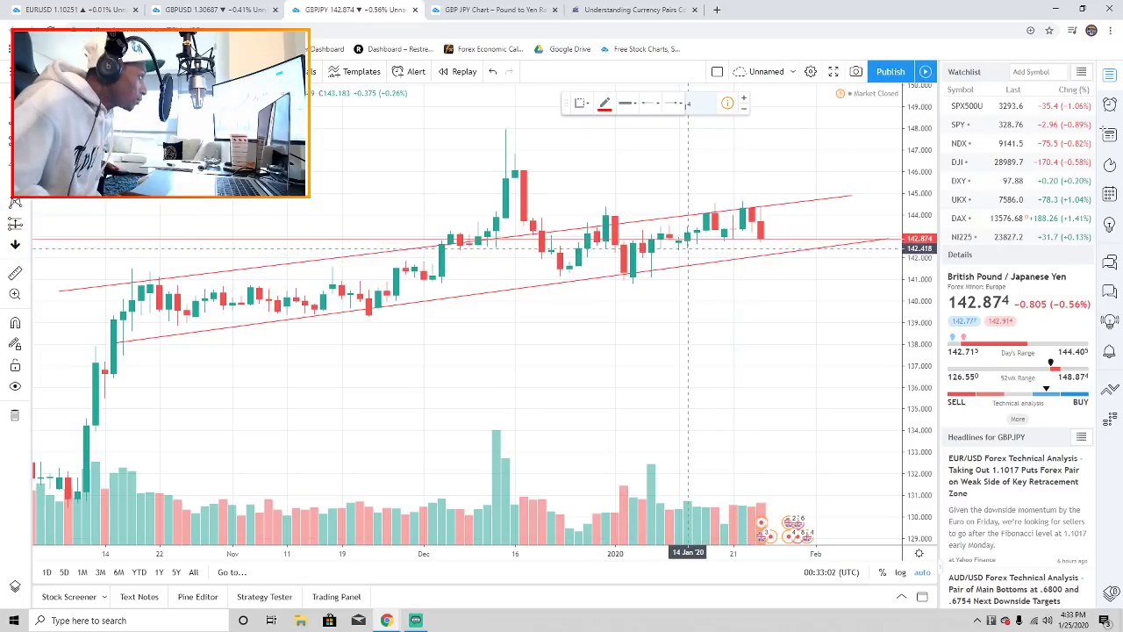
drag(654, 238, 796, 238)
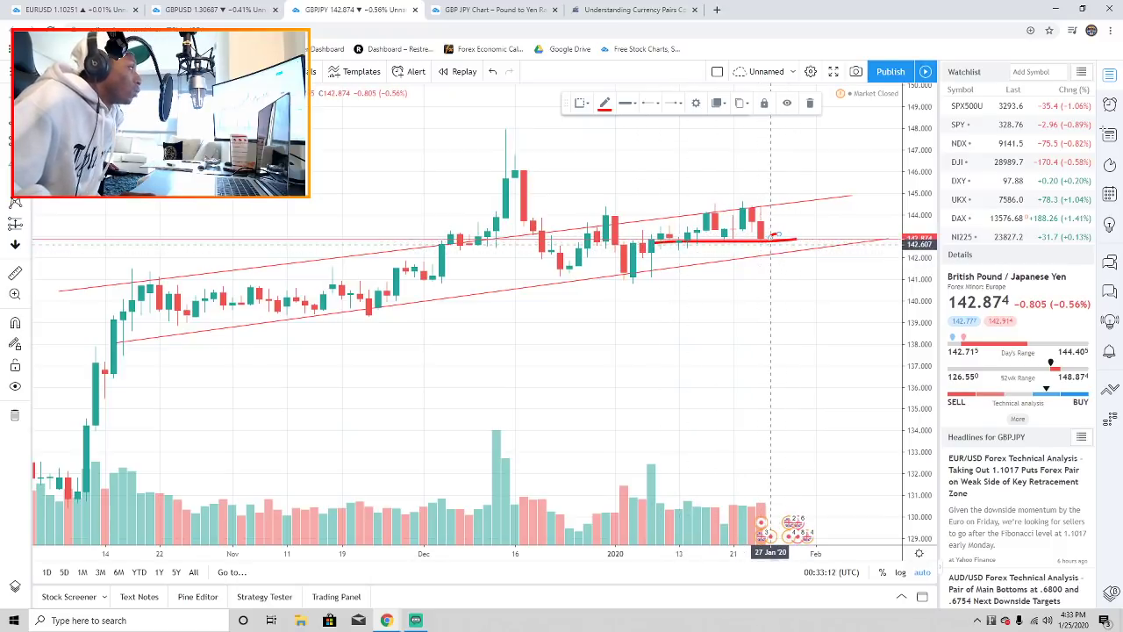
scroll(797, 269, up, 2)
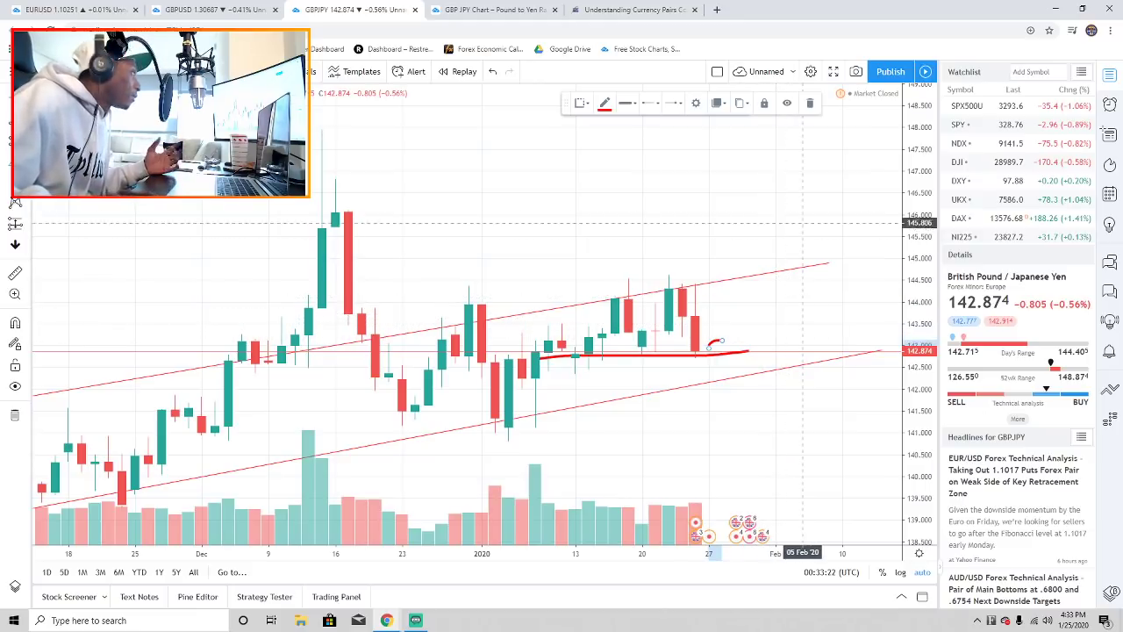
click(810, 103)
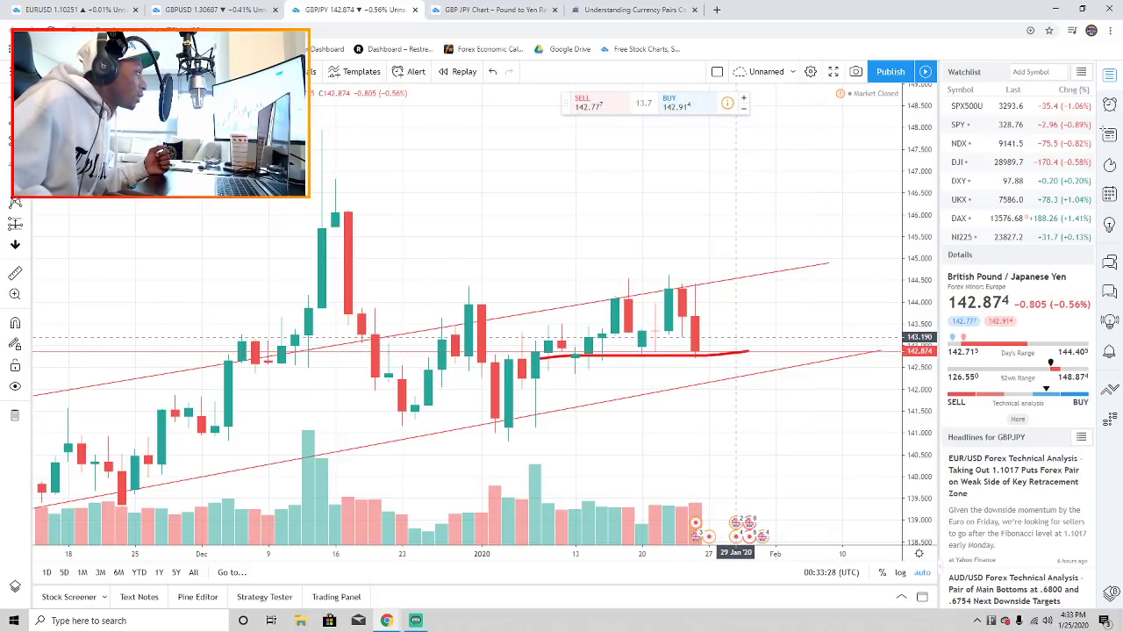
- Brush a bounce from the last candle to about 143.2, then a drop to a circled point on the lower channel line near 142.2
click(736, 336)
mouse_move(722, 337)
mouse_down()
mouse_move(734, 337)
mouse_move(723, 337)
mouse_up()
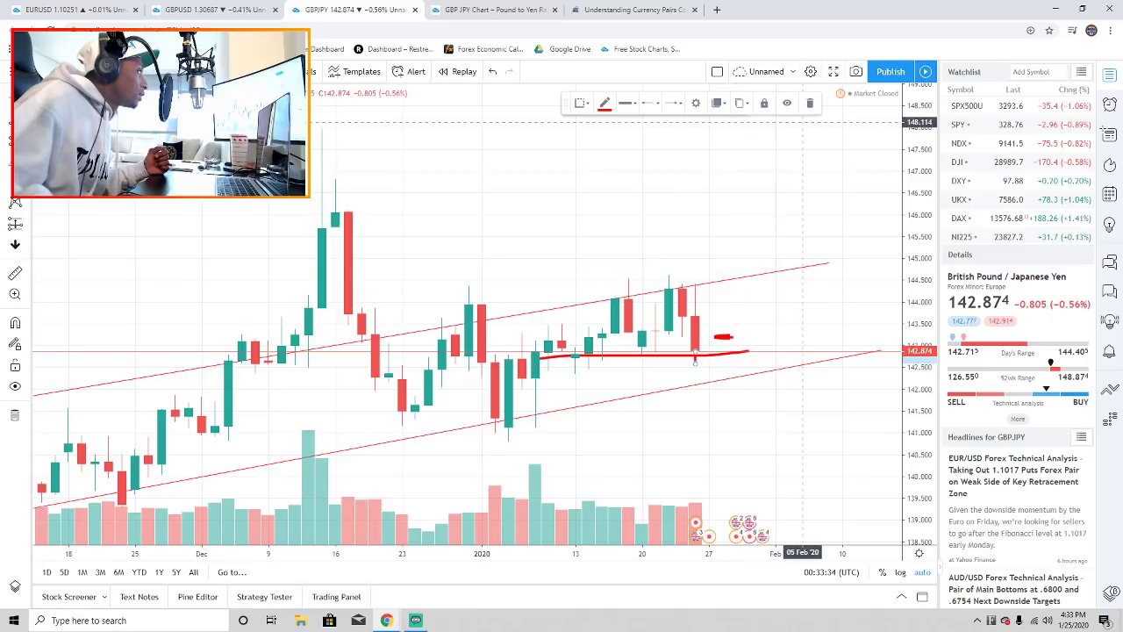
click(722, 316)
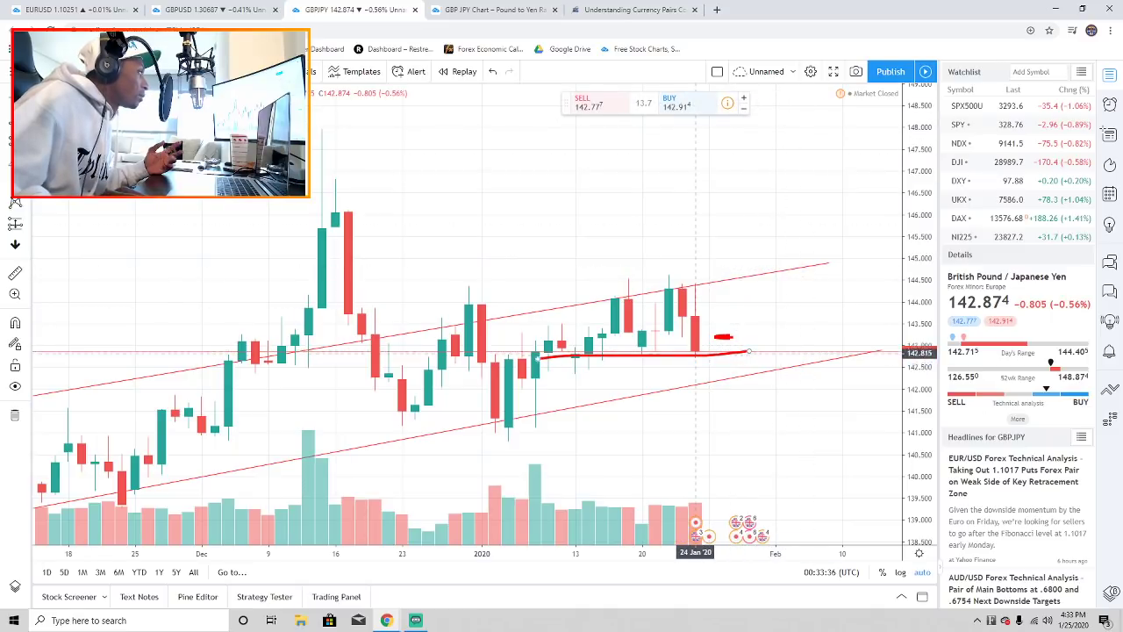
drag(695, 351, 721, 338)
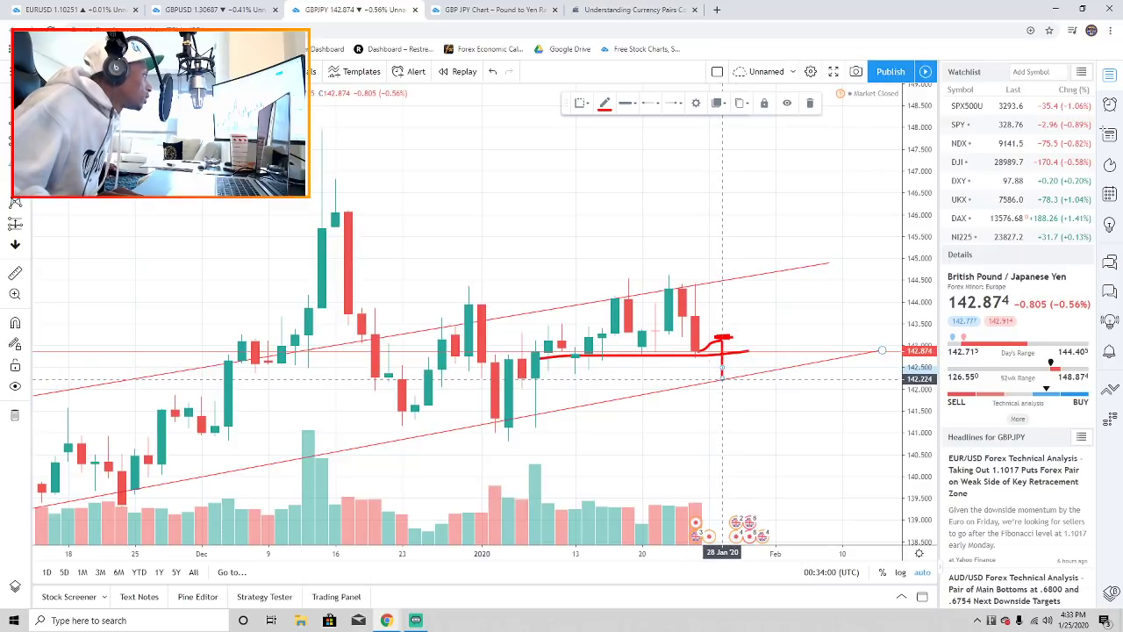
mouse_move(722, 374)
mouse_down()
mouse_move(733, 383)
mouse_move(723, 370)
mouse_up()
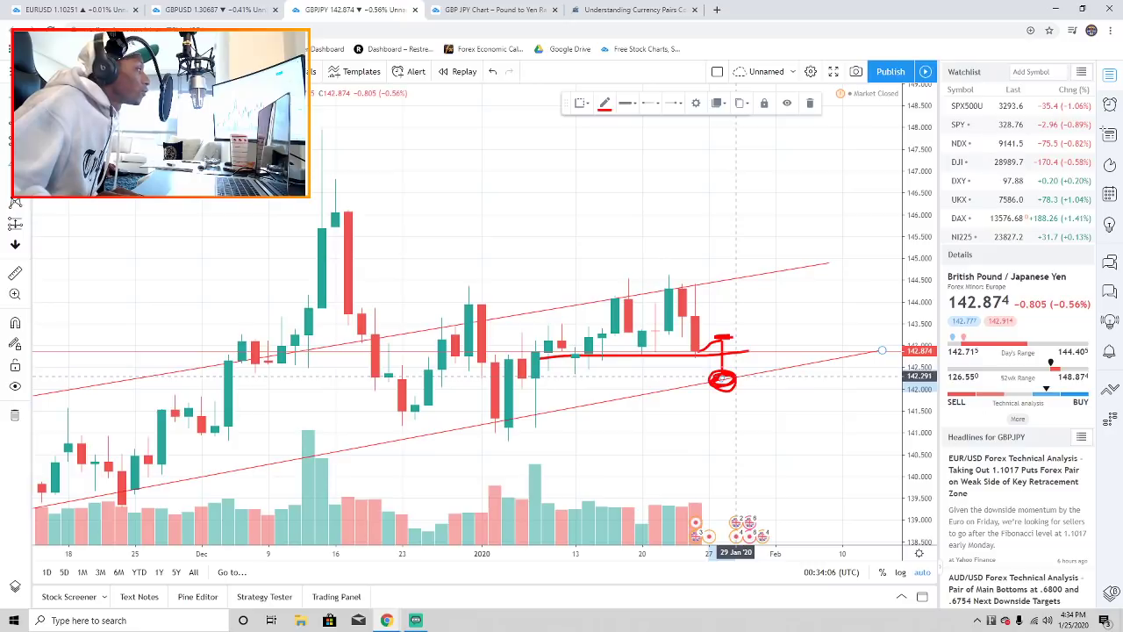
- Sketch a projected rise from the lower channel line to the upper one and beyond, and undo the strokes
scroll(735, 376, down, 5)
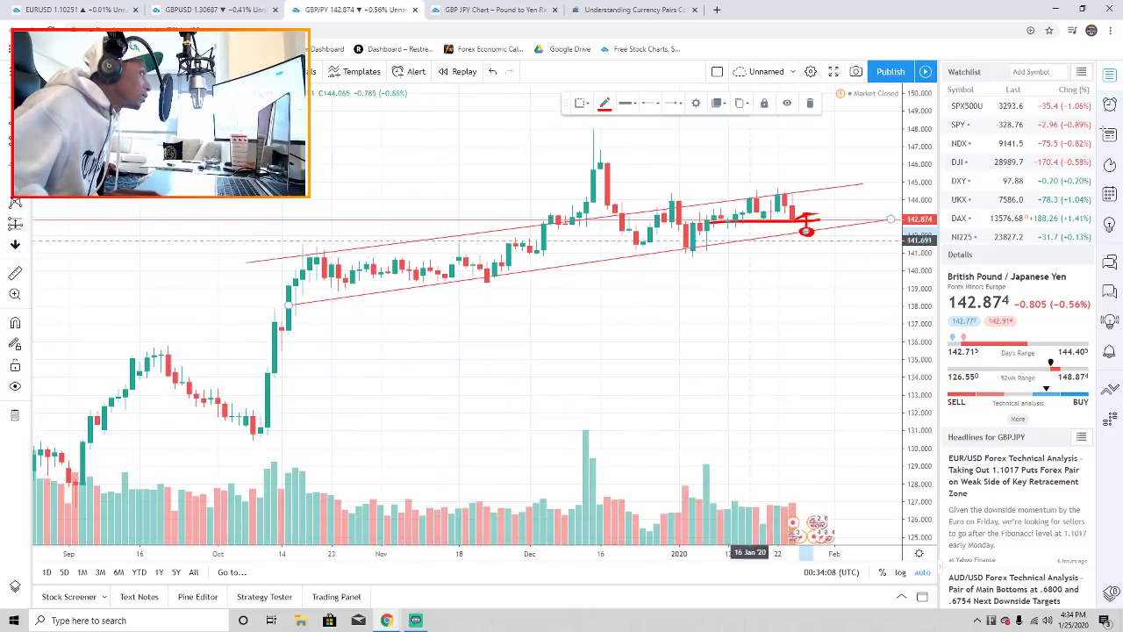
drag(821, 228, 864, 187)
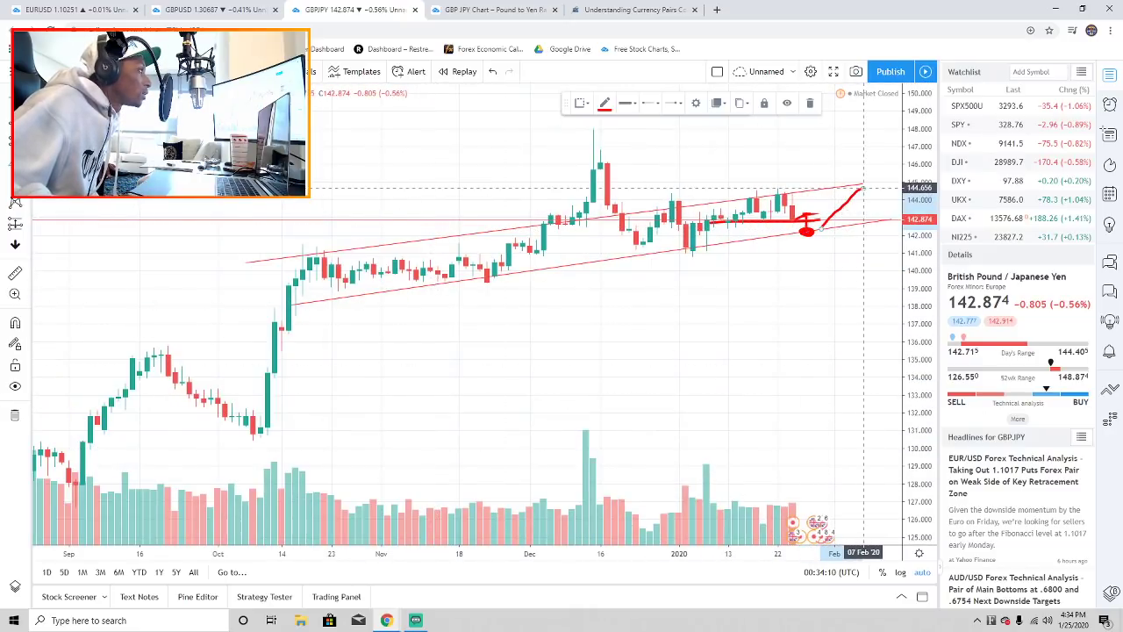
scroll(830, 298, up, 5)
mouse_move(838, 274)
mouse_down()
mouse_move(885, 315)
mouse_move(883, 204)
mouse_up()
key(ctrl+z)
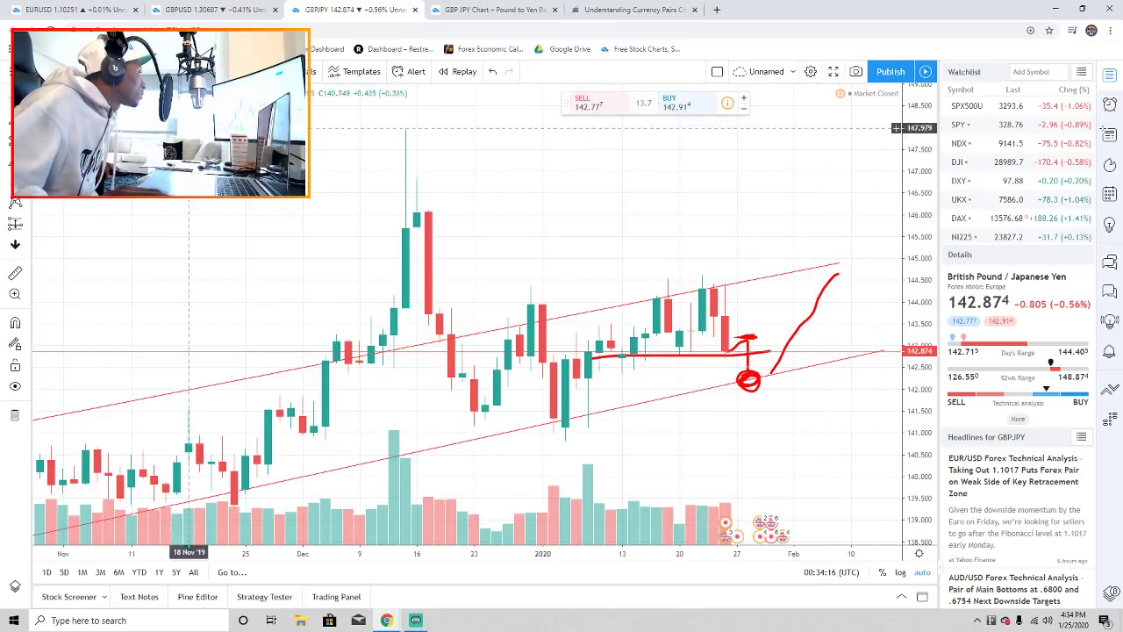
key(ctrl+z)
- Brush a short breakout level at about 142.1 from the circled point and circle the early January low near 141
click(14, 159)
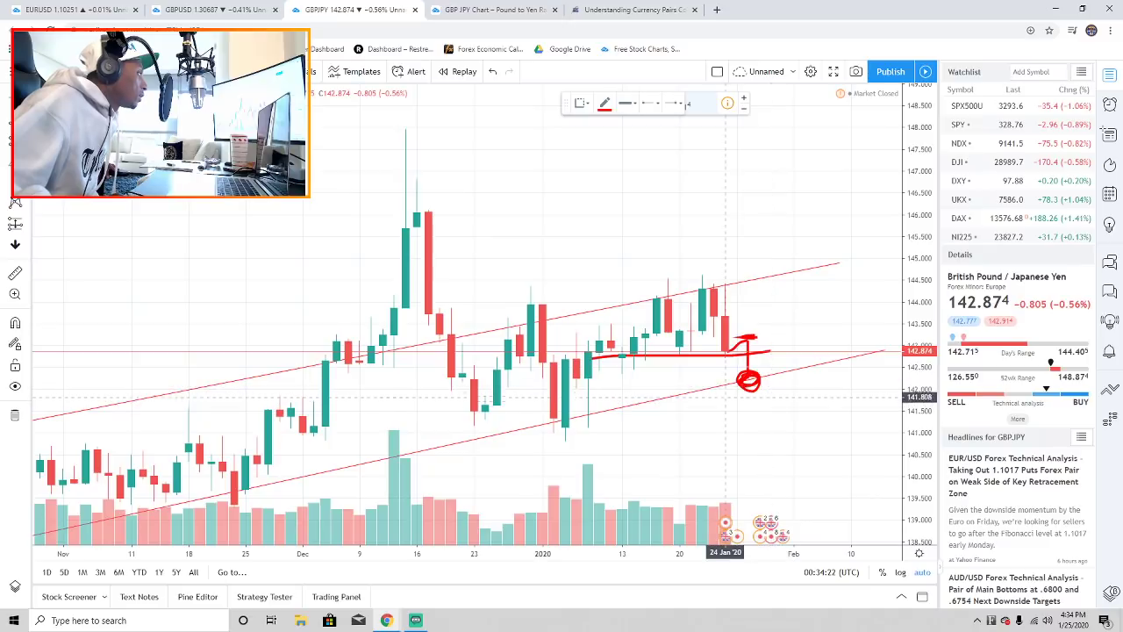
drag(737, 388, 816, 383)
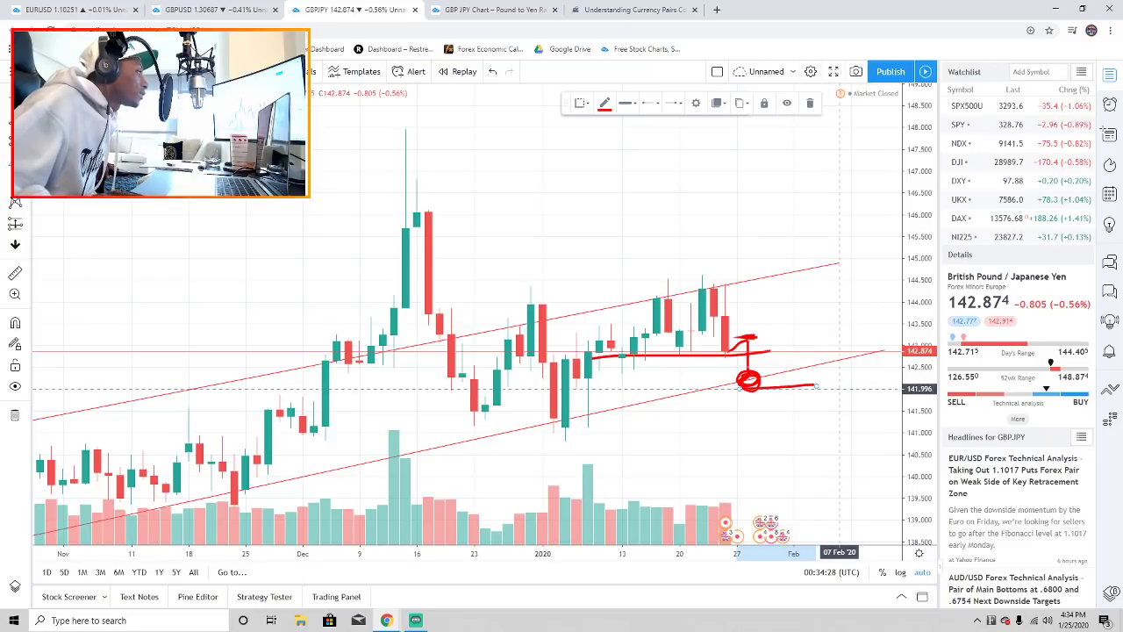
scroll(839, 384, down, 4)
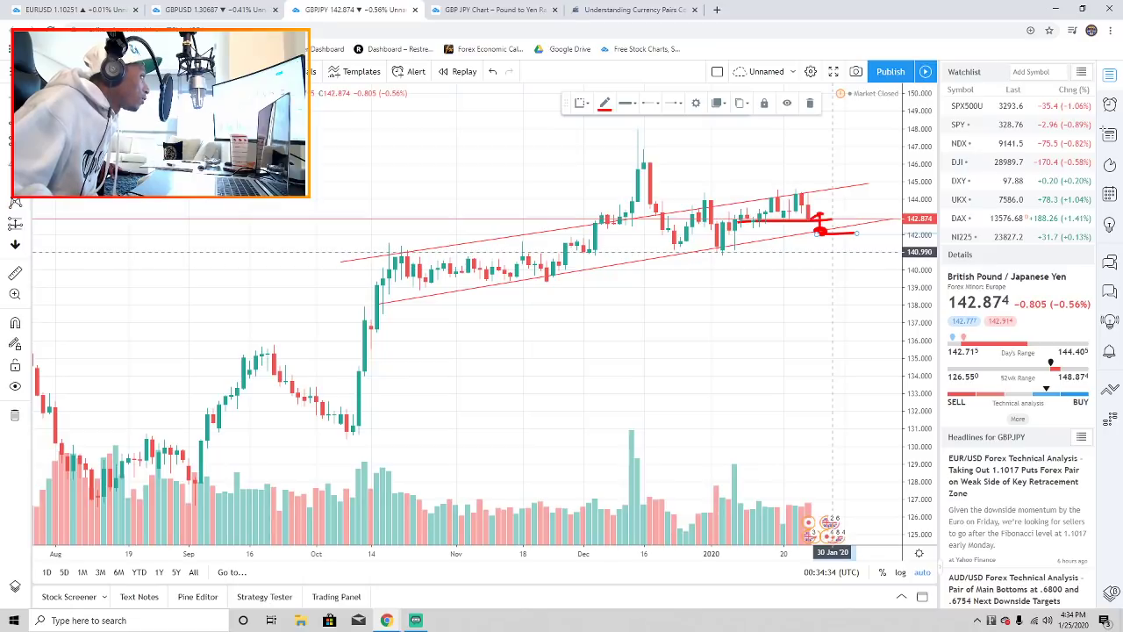
mouse_move(746, 247)
mouse_down()
mouse_move(721, 265)
mouse_move(746, 250)
mouse_up()
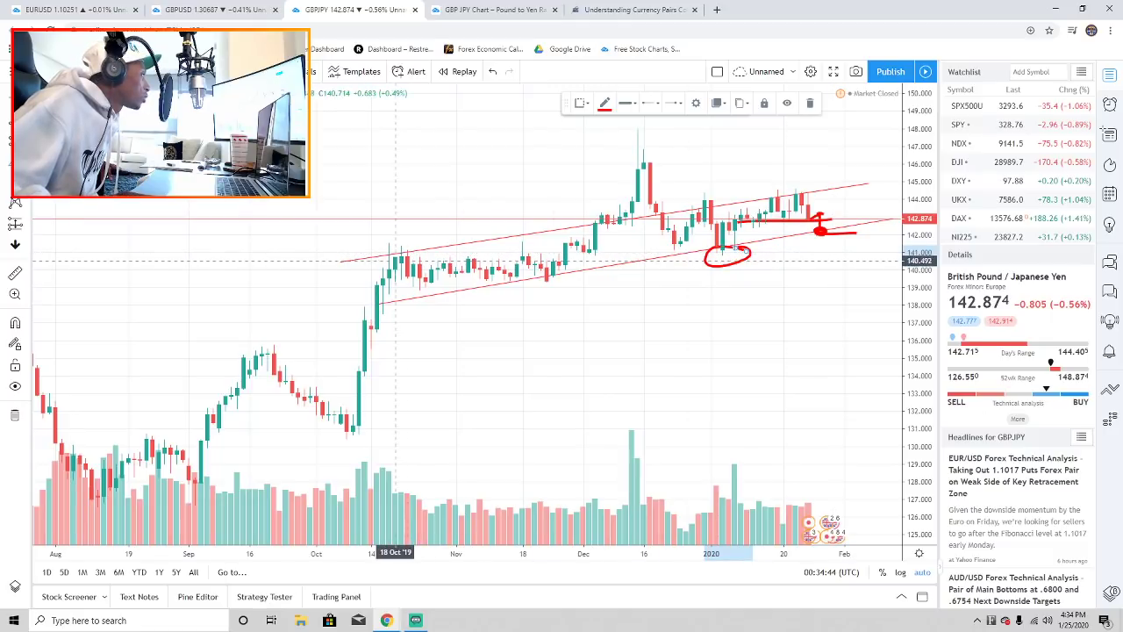
- Sketch horizontal levels at about 141 and across the October and November lows, and delete both
drag(403, 256, 855, 248)
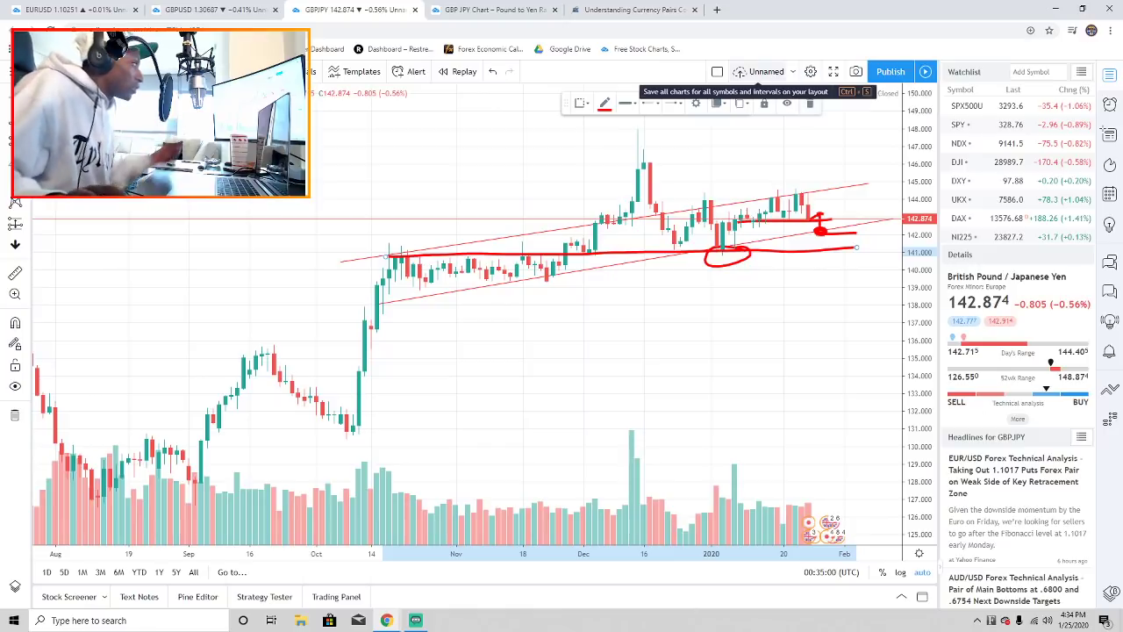
key(Delete)
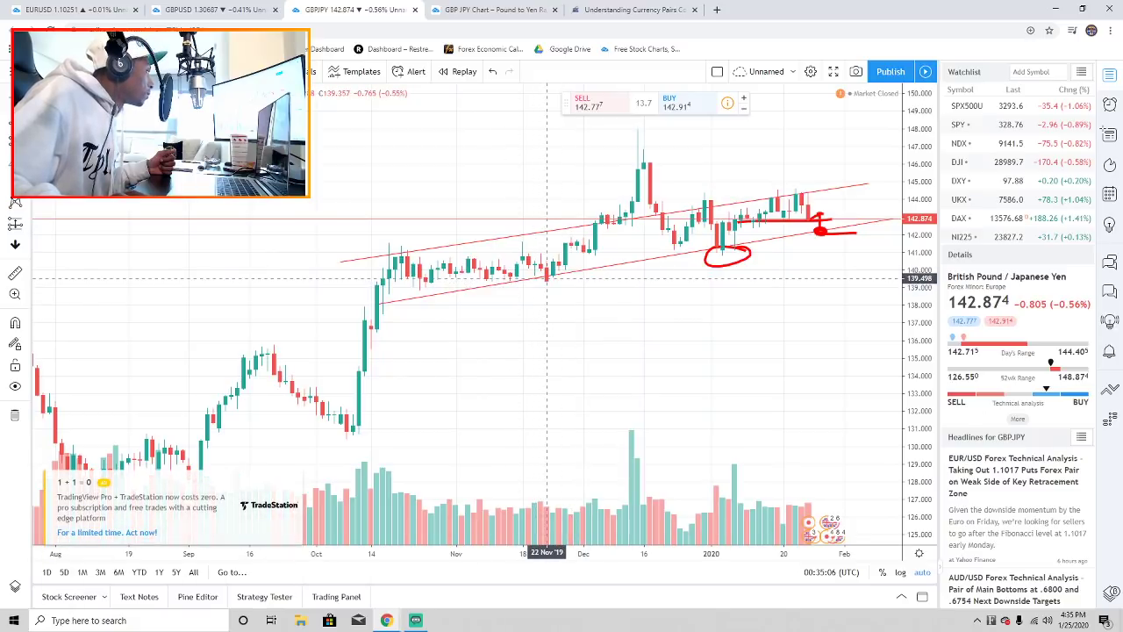
mouse_move(547, 280)
mouse_down()
mouse_move(628, 283)
mouse_move(383, 279)
mouse_up()
click(810, 103)
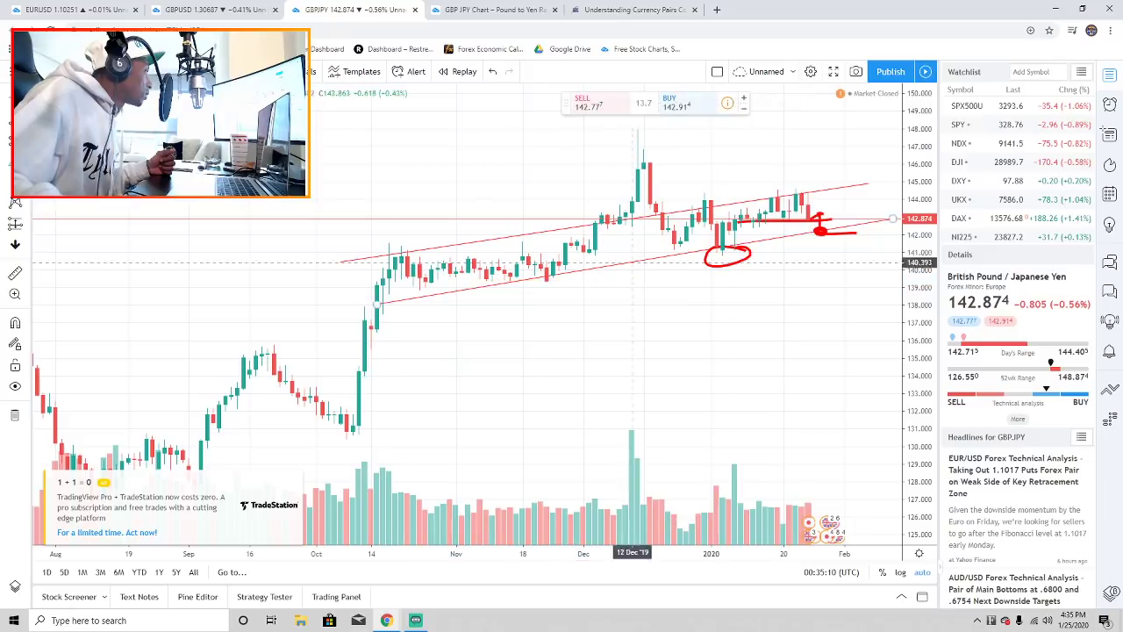
- Brush short target levels at about 139.2 under the November lows and about 138 at the June 2019 candles
drag(494, 283, 620, 283)
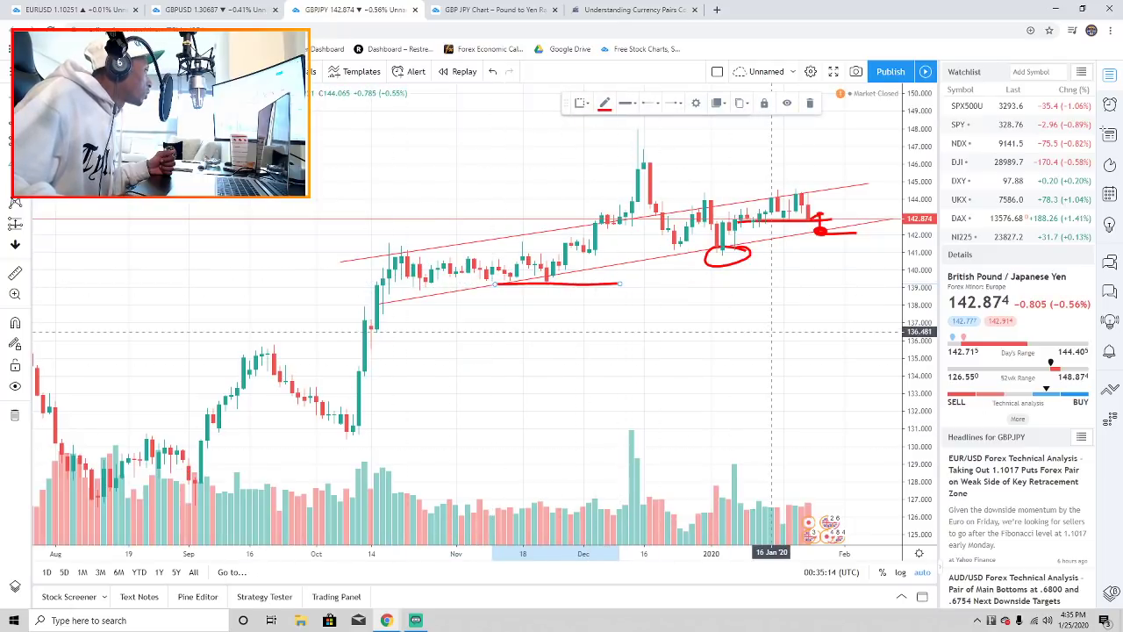
scroll(738, 375, down, 3)
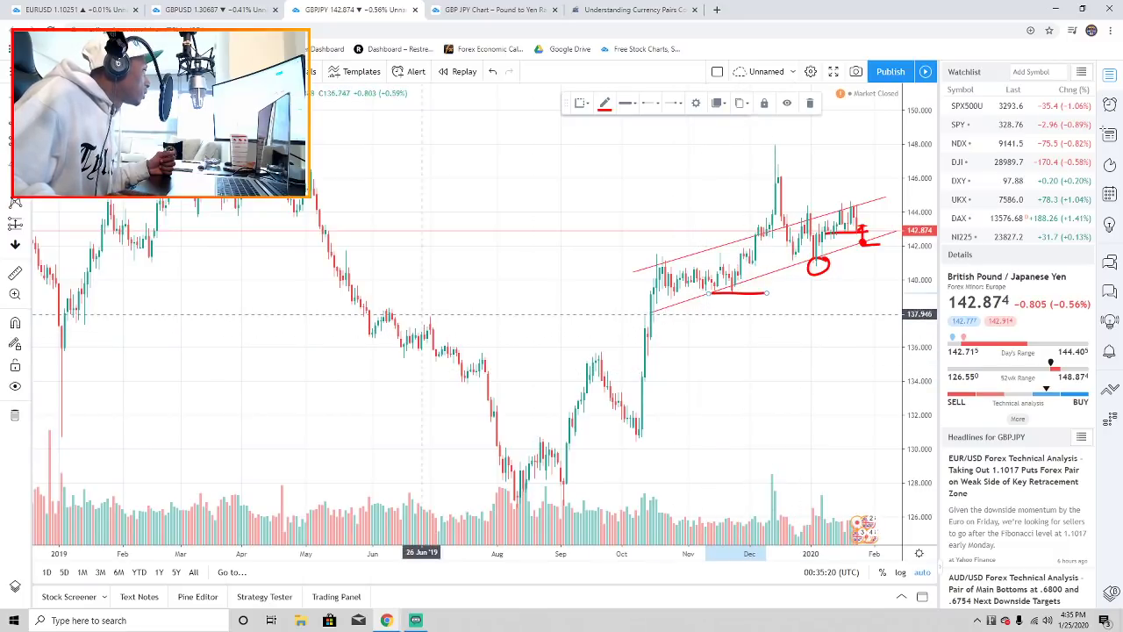
drag(369, 313, 421, 313)
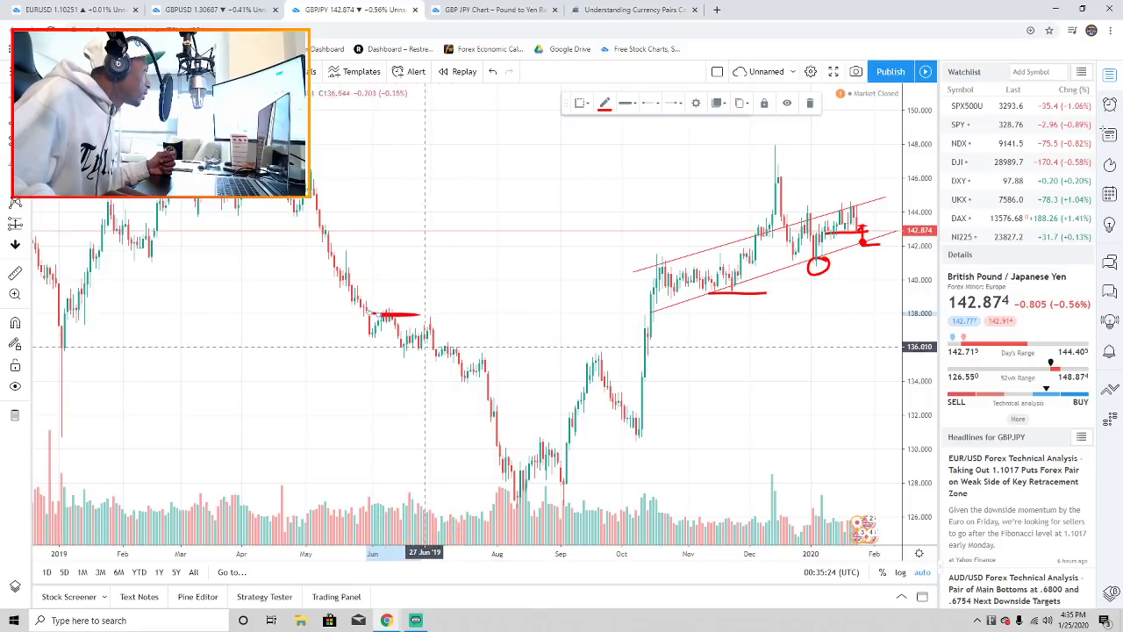
- Sketch a long horizontal level at about 136 from June 2019 to the chart's latest dates and delete it
drag(388, 349, 901, 347)
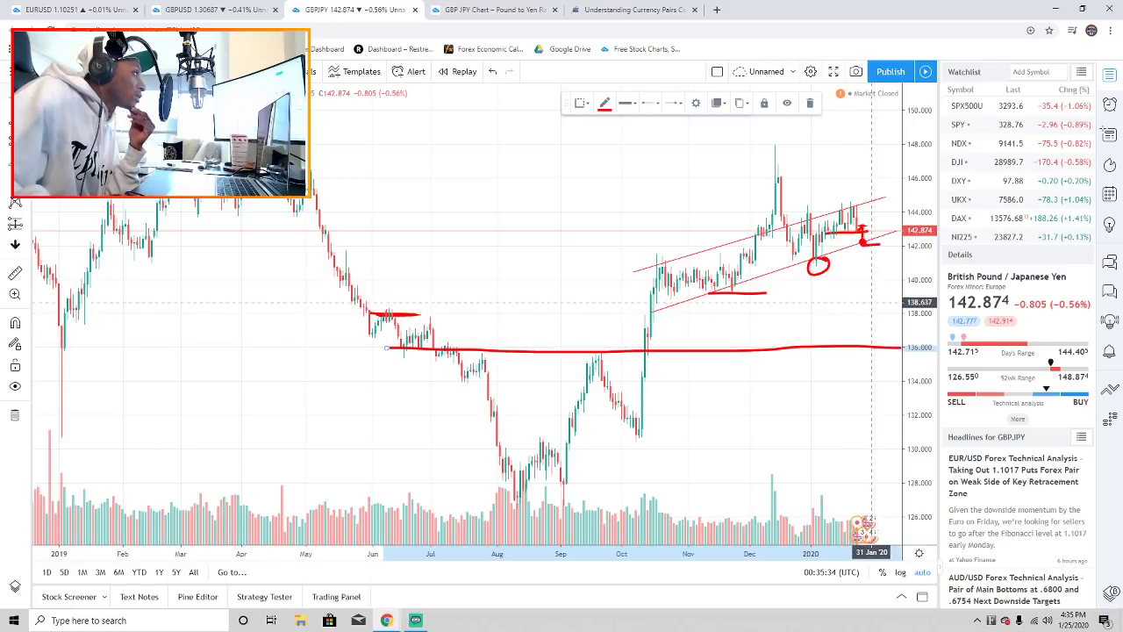
scroll(869, 339, up, 3)
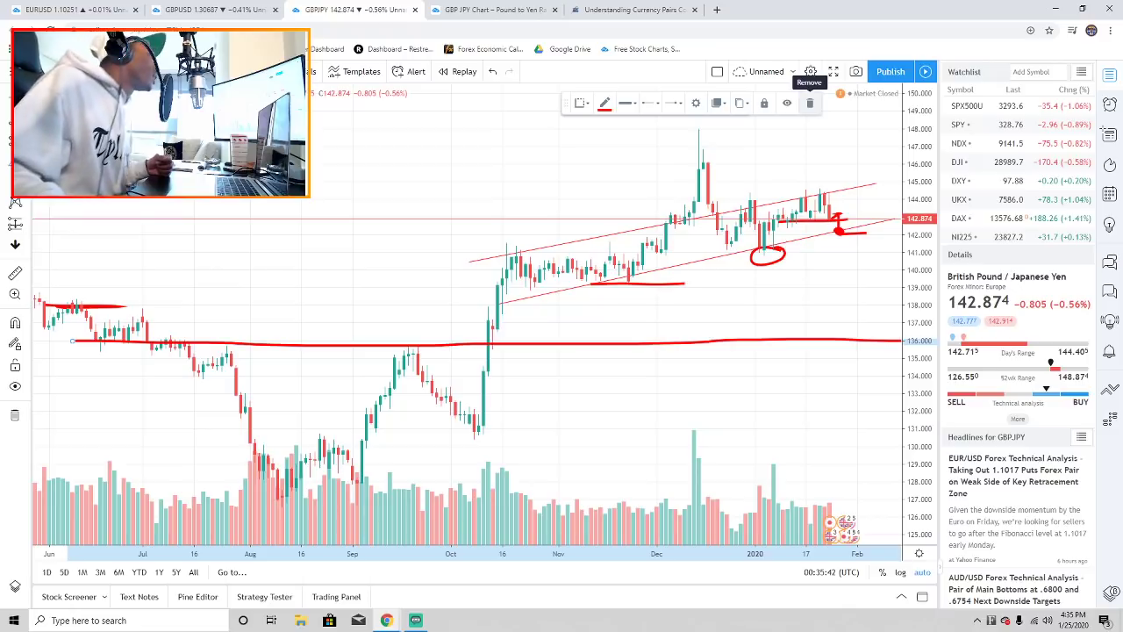
click(809, 103)
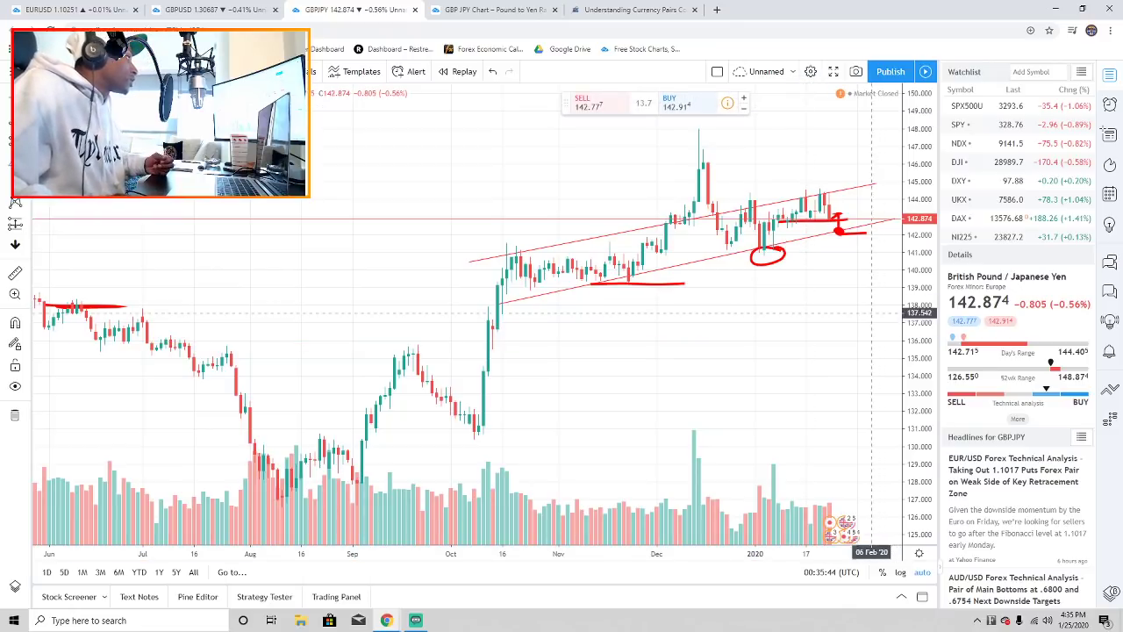
scroll(717, 268, down, 3)
scroll(717, 269, up, 2)
scroll(755, 279, down, 3)
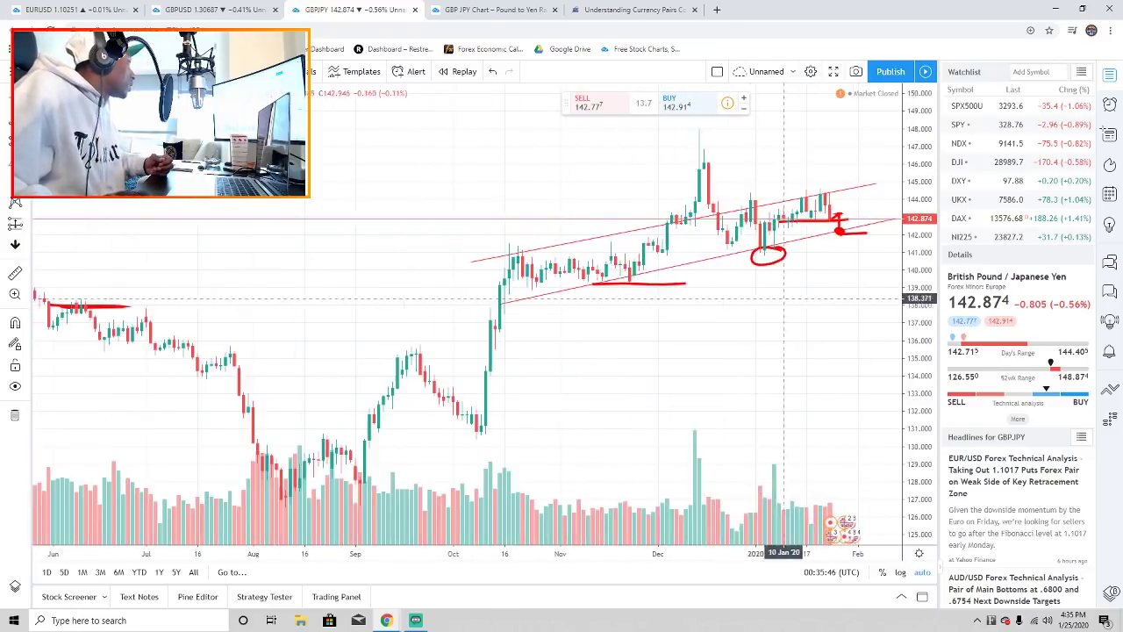
scroll(783, 291, up, 3)
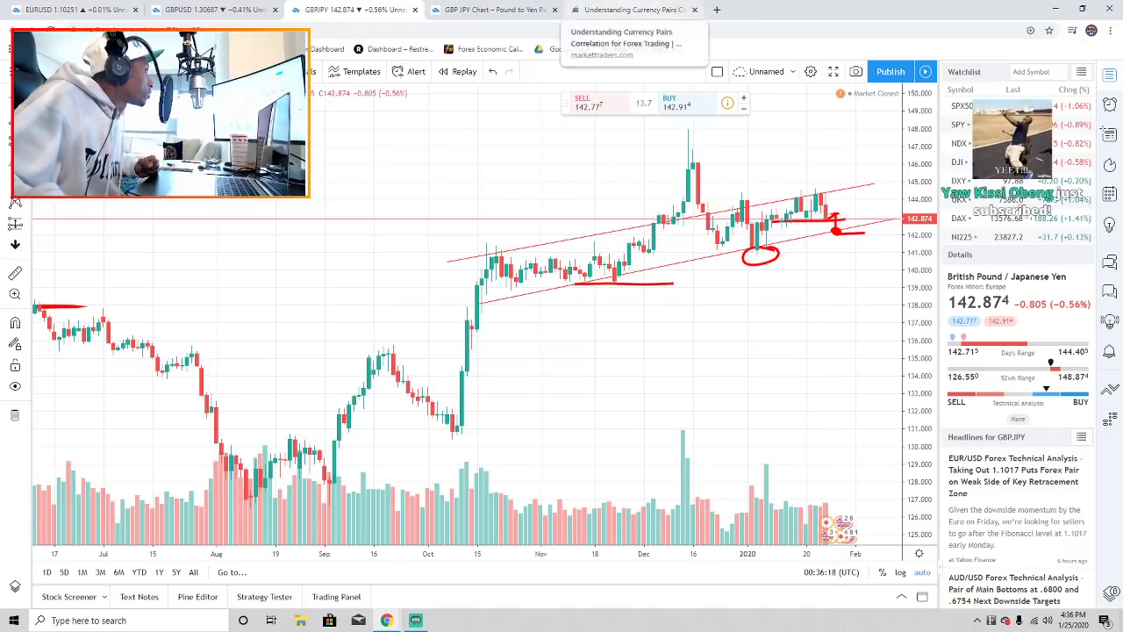
- Open the TradingView site, search for usdchf, pick the FXCM U.S. Dollar/Swiss Franc pair and open its full chart, declining the multi-chart upgrade offer
click(627, 9)
click(645, 48)
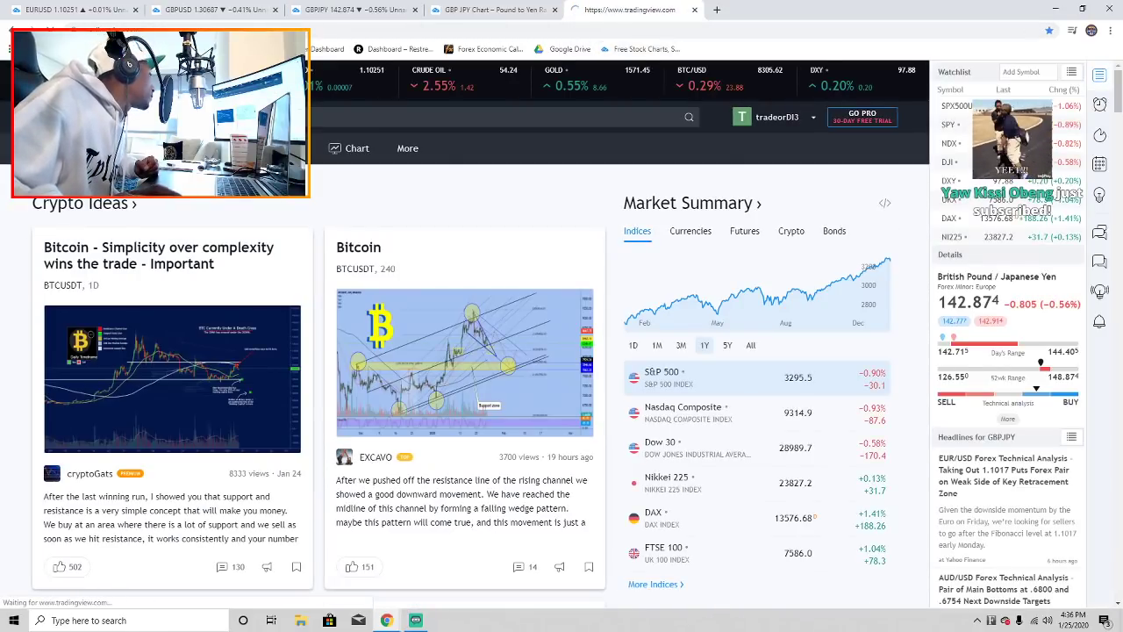
key(F5)
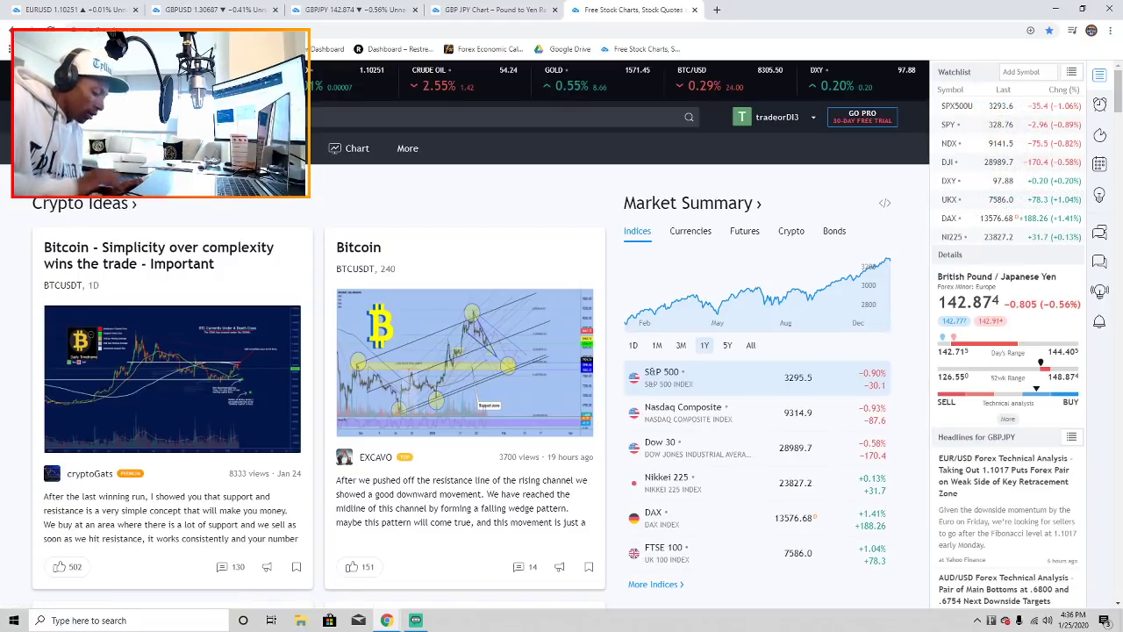
text(usdc)
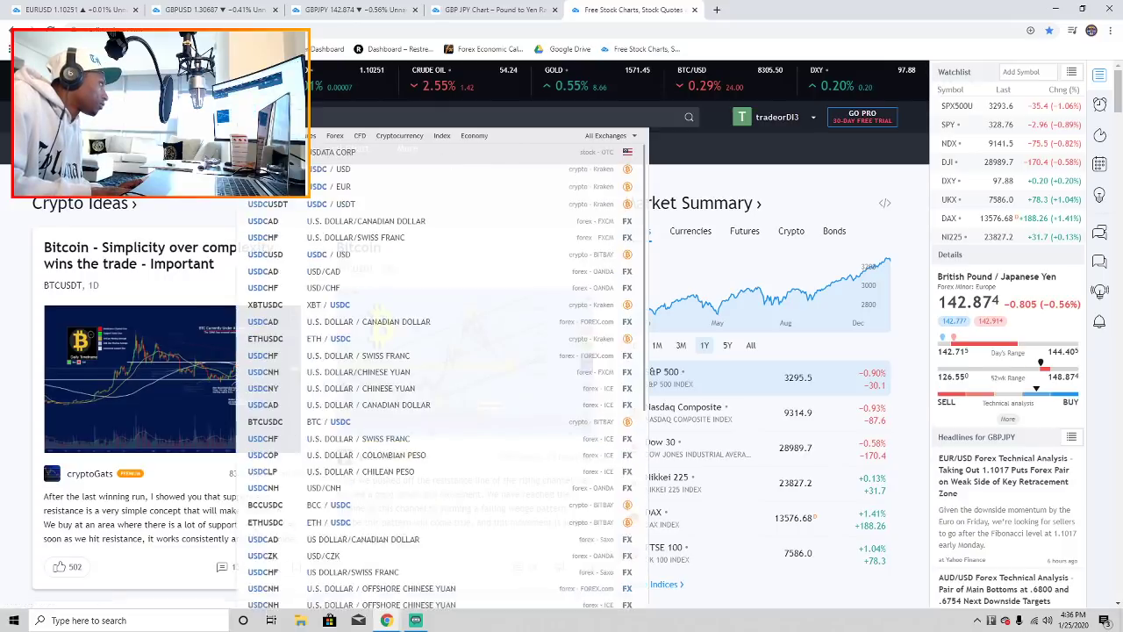
text(hf)
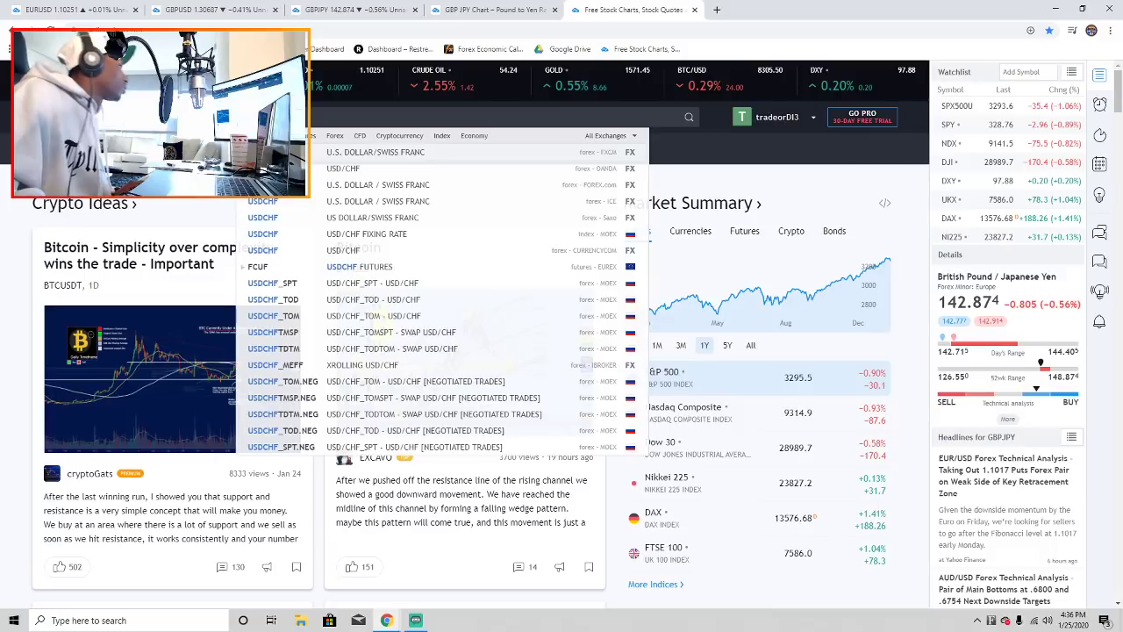
click(399, 152)
mouse_move(407, 153)
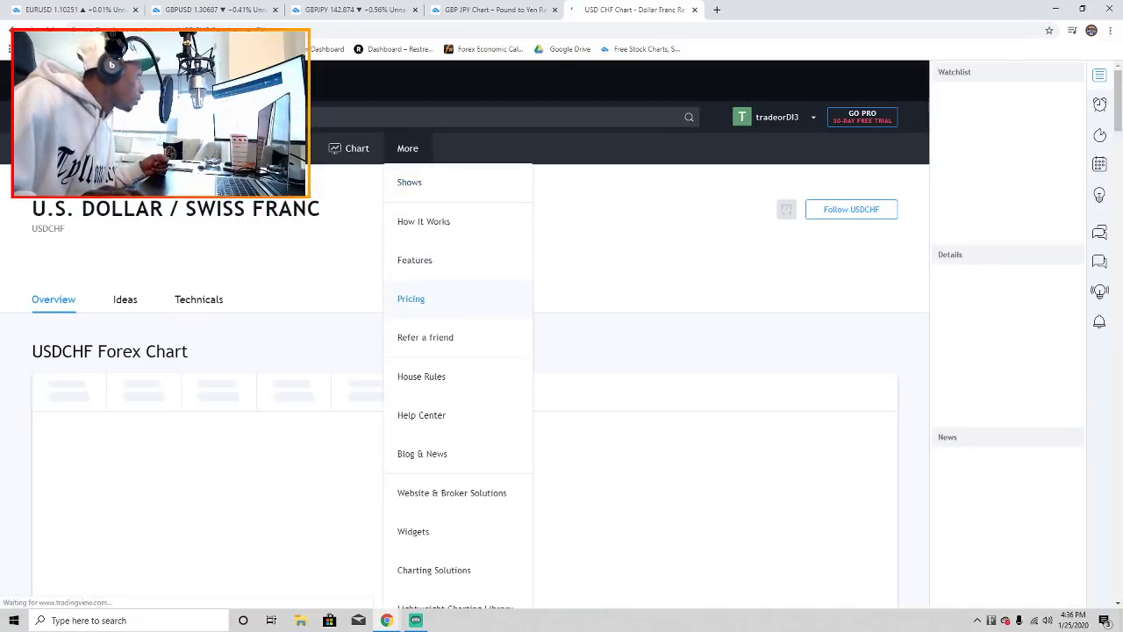
click(833, 351)
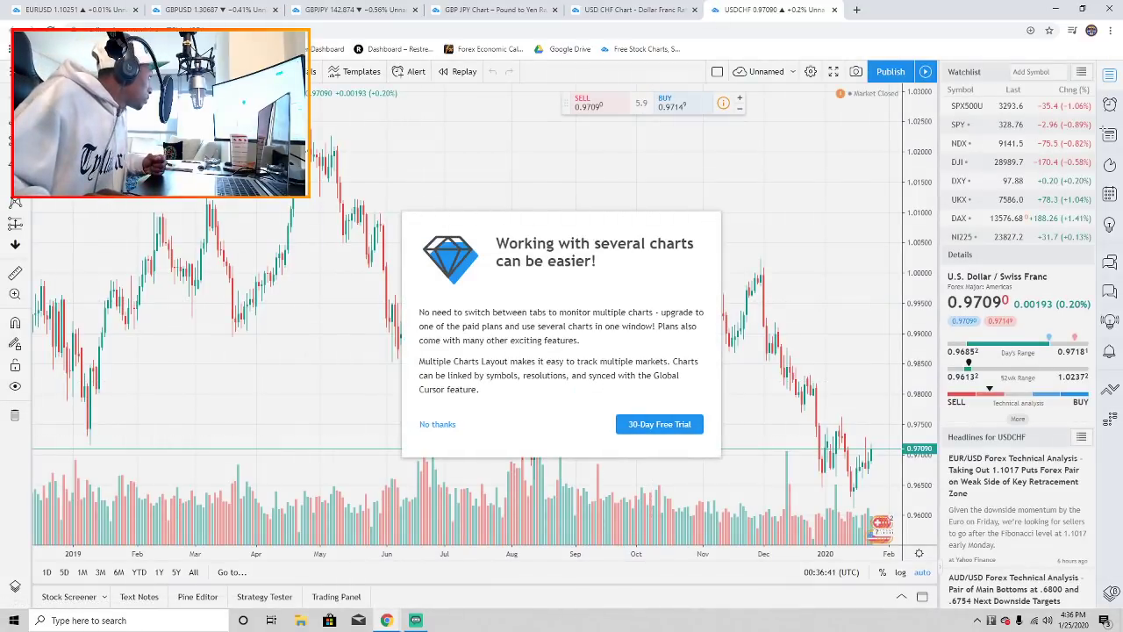
click(781, 421)
- Draw a nearly level trend line across the highs from October 2015 to December 2019 at about 1.025
scroll(781, 421, up, 5)
scroll(762, 420, down, 8)
scroll(762, 420, down, 3)
scroll(773, 422, down, 4)
scroll(778, 423, down, 5)
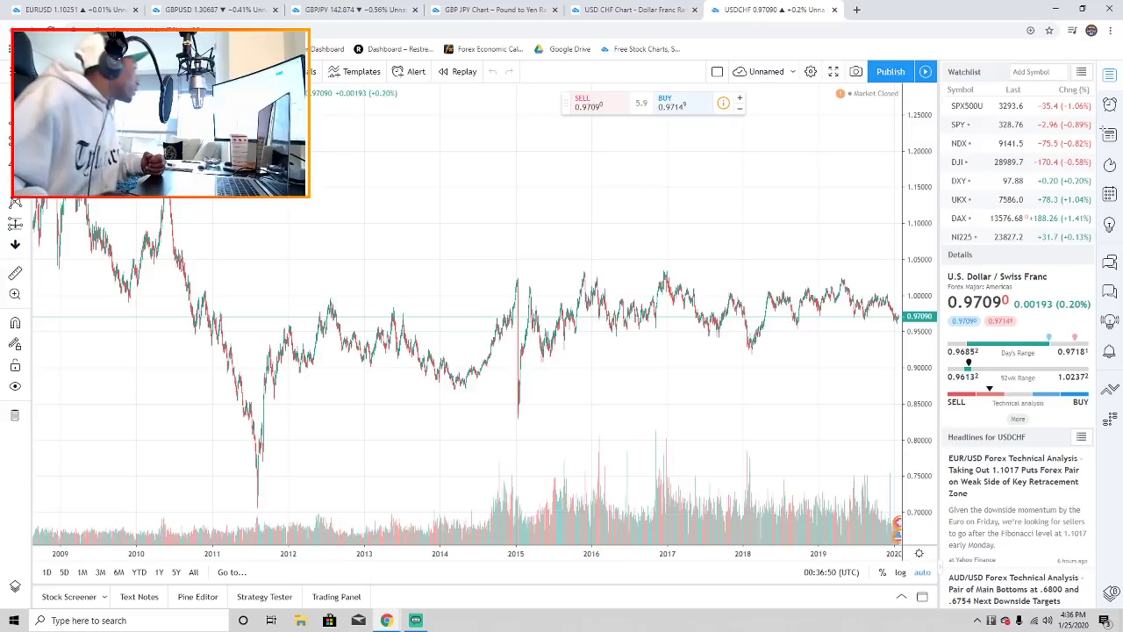
click(15, 118)
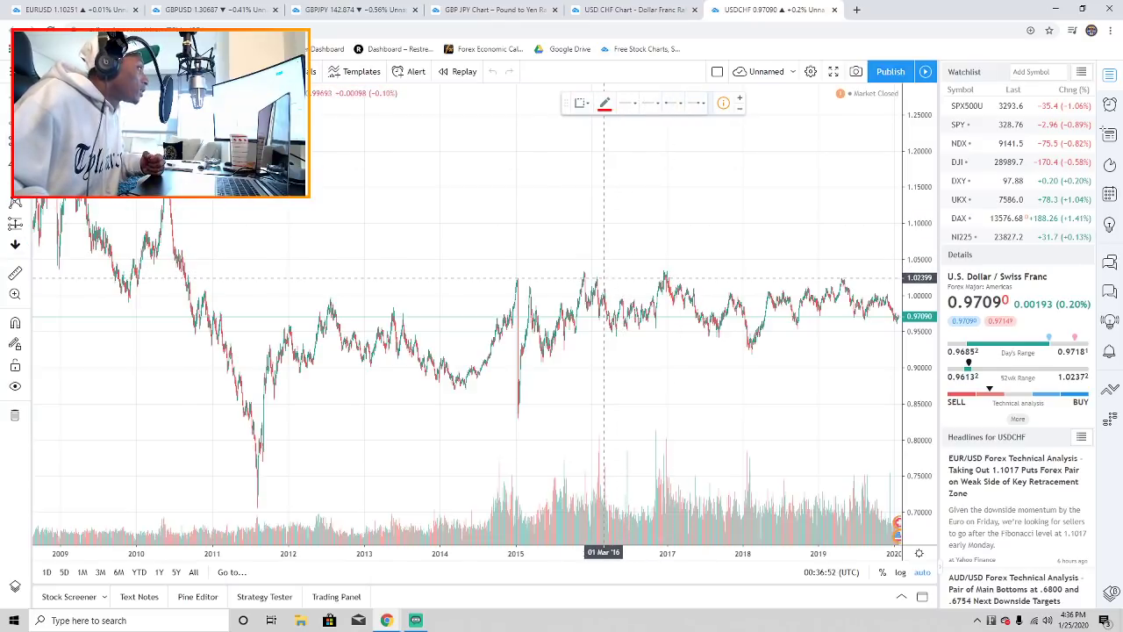
click(574, 276)
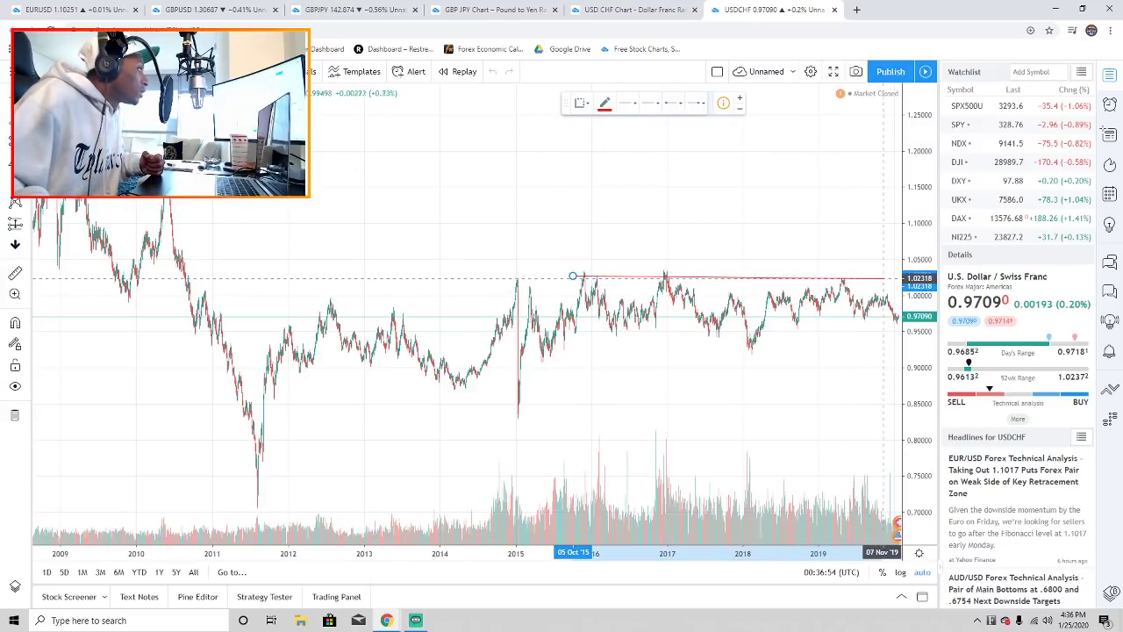
click(893, 277)
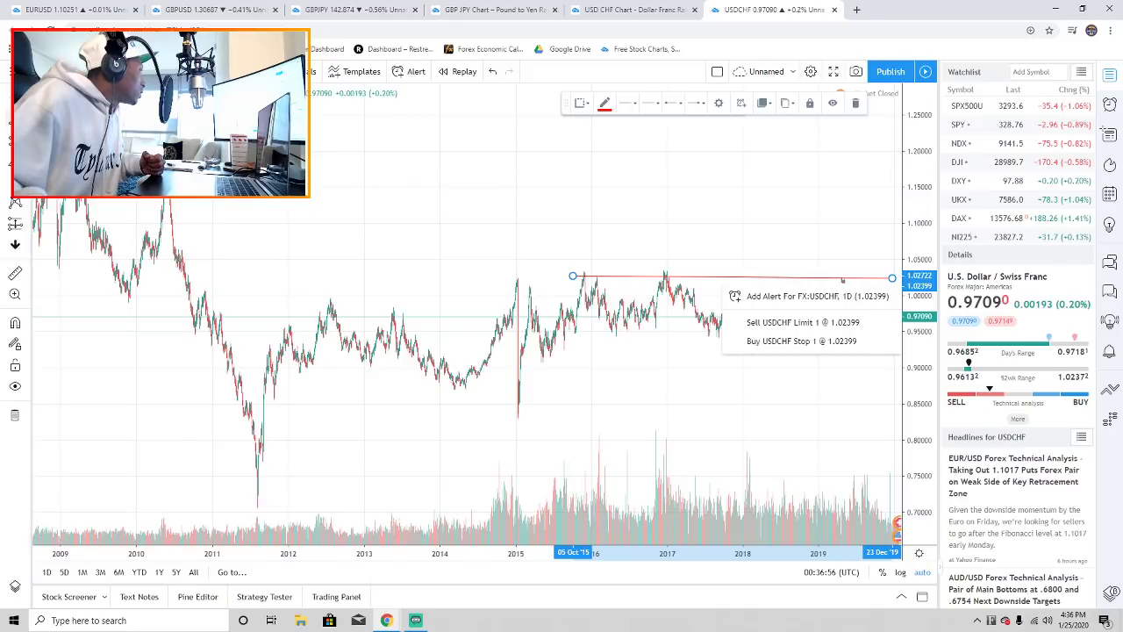
- Draw a trend line along the lows from August 2015 to January 2020, from about 0.950 to 0.958, and delete both trend lines
click(15, 118)
click(563, 330)
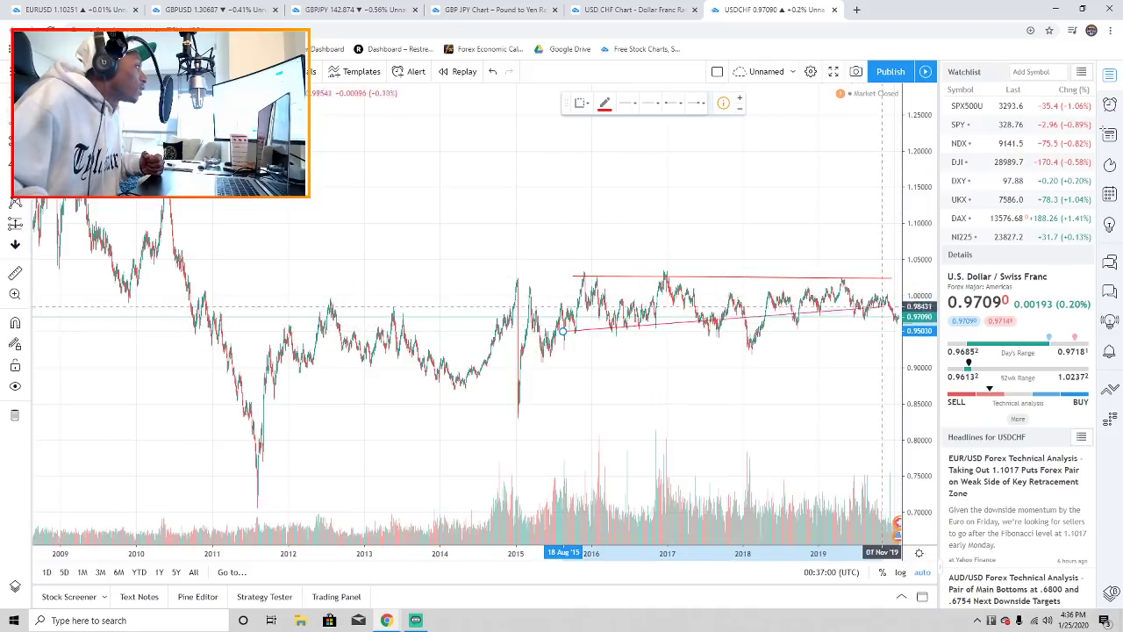
click(896, 325)
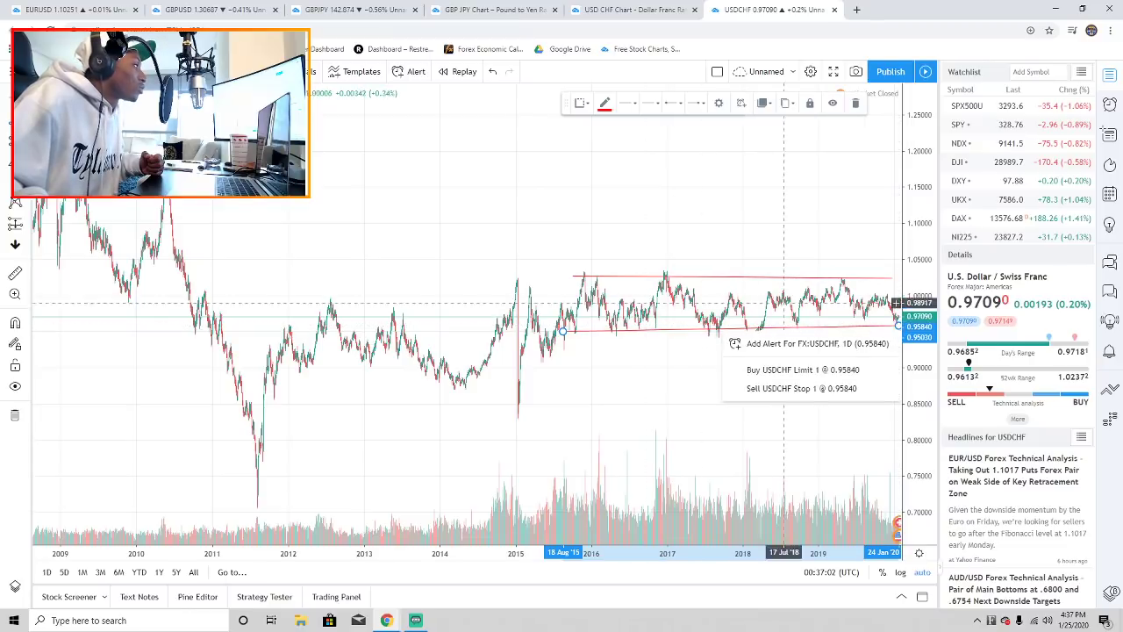
key(Escape)
key(Delete)
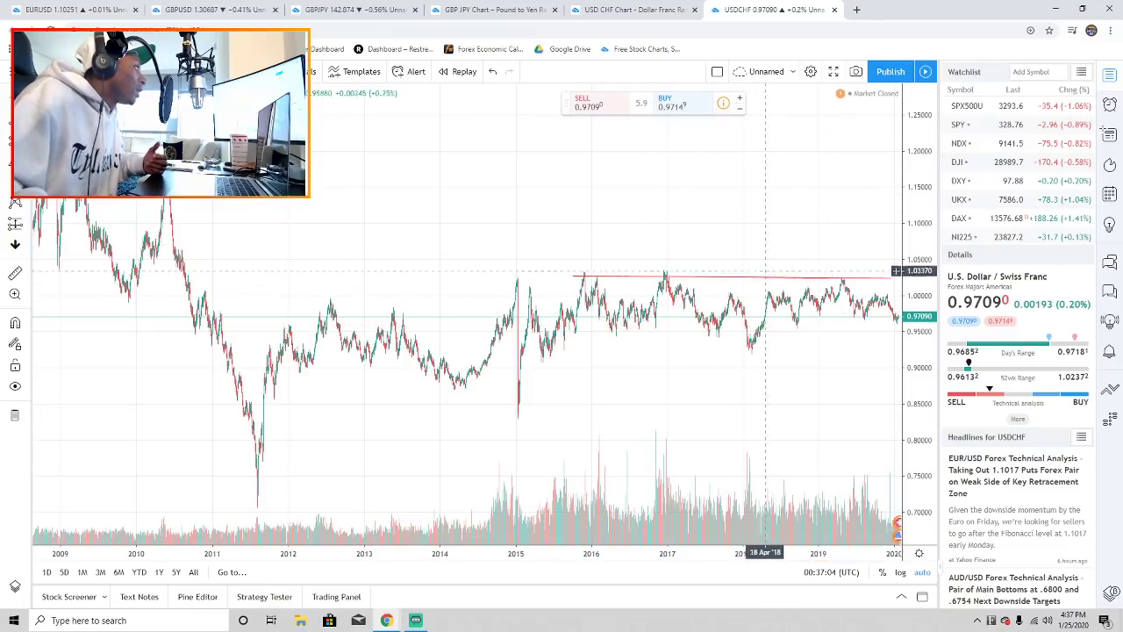
key(Delete)
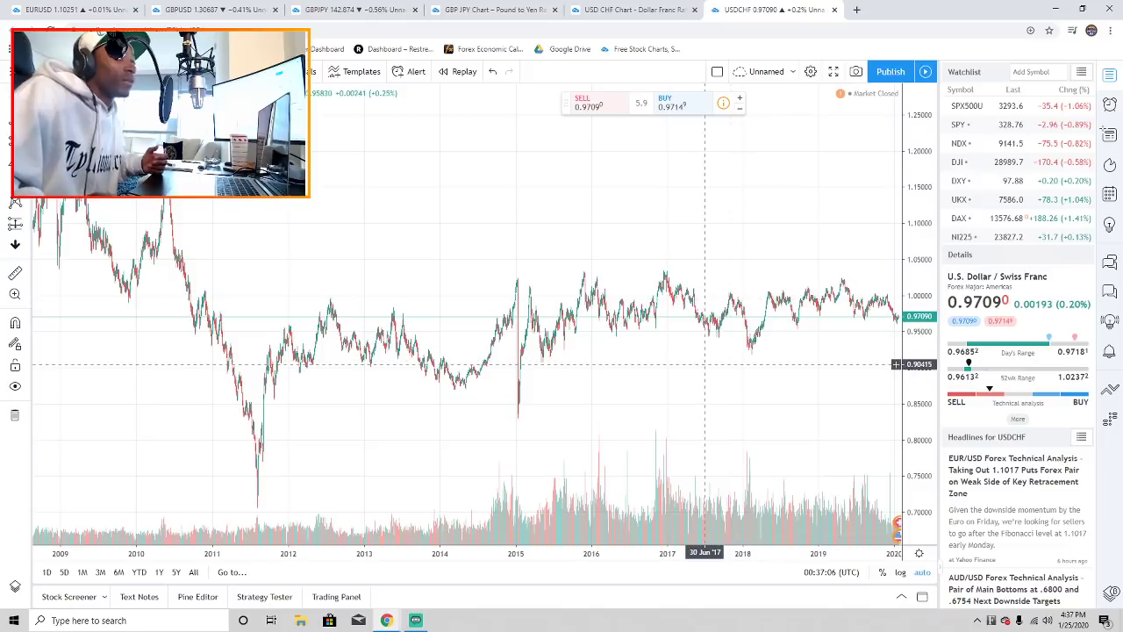
- Examine the USDCHF daily candles from mid-2019 to January 2020 for a sideways range
scroll(811, 411, up, 5)
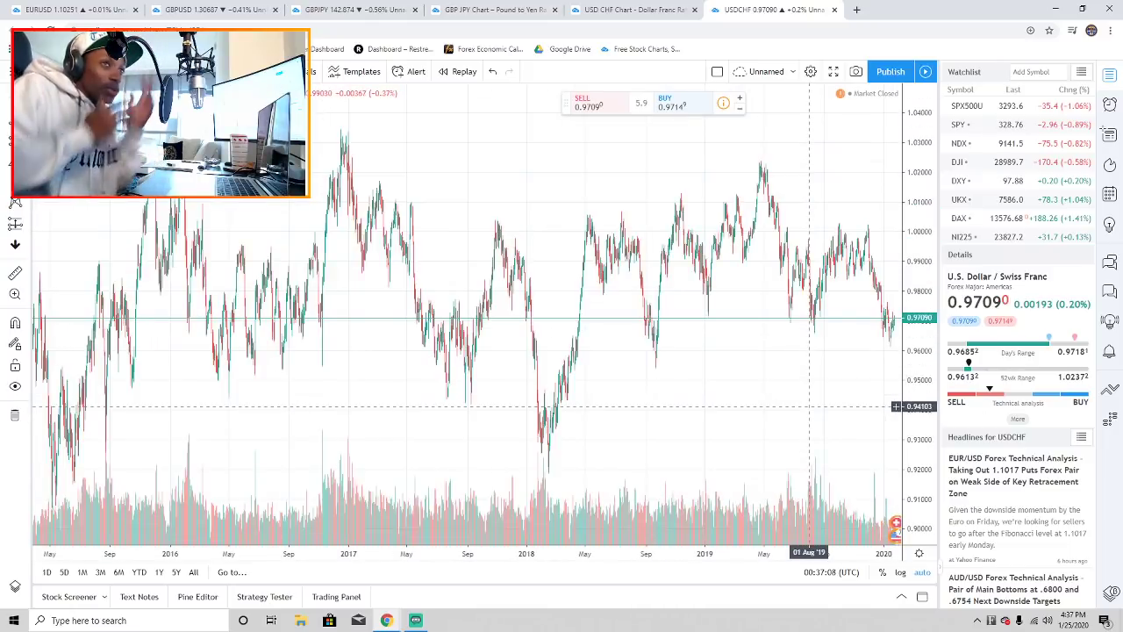
scroll(809, 407, up, 10)
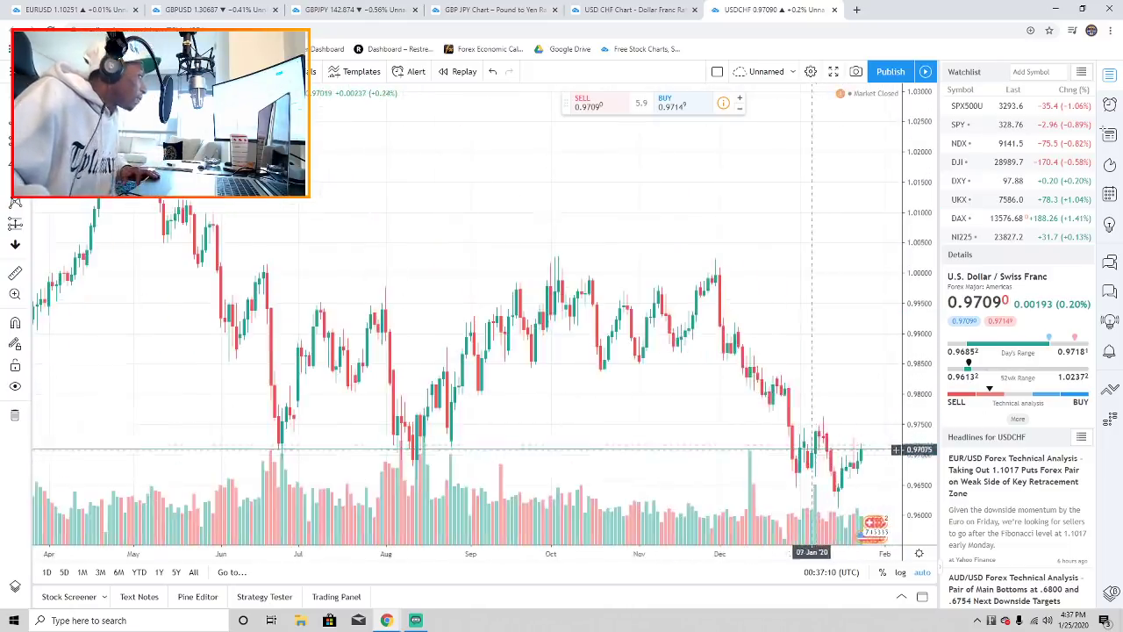
scroll(820, 449, up, 4)
scroll(491, 307, down, 2)
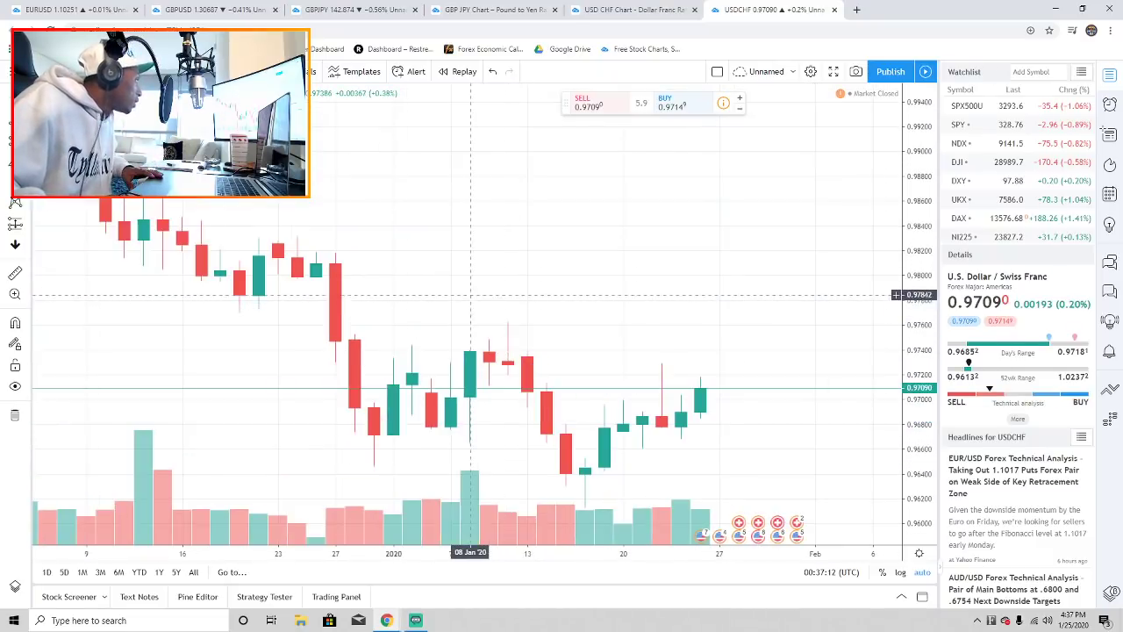
drag(471, 297, 617, 320)
scroll(617, 318, down, 8)
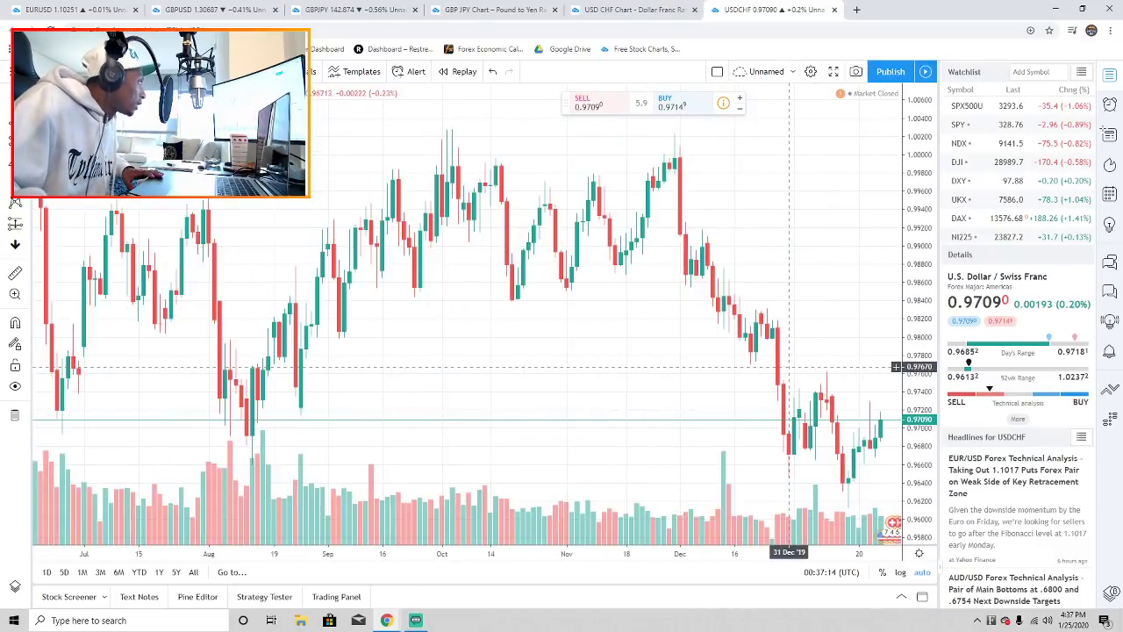
scroll(724, 360, down, 3)
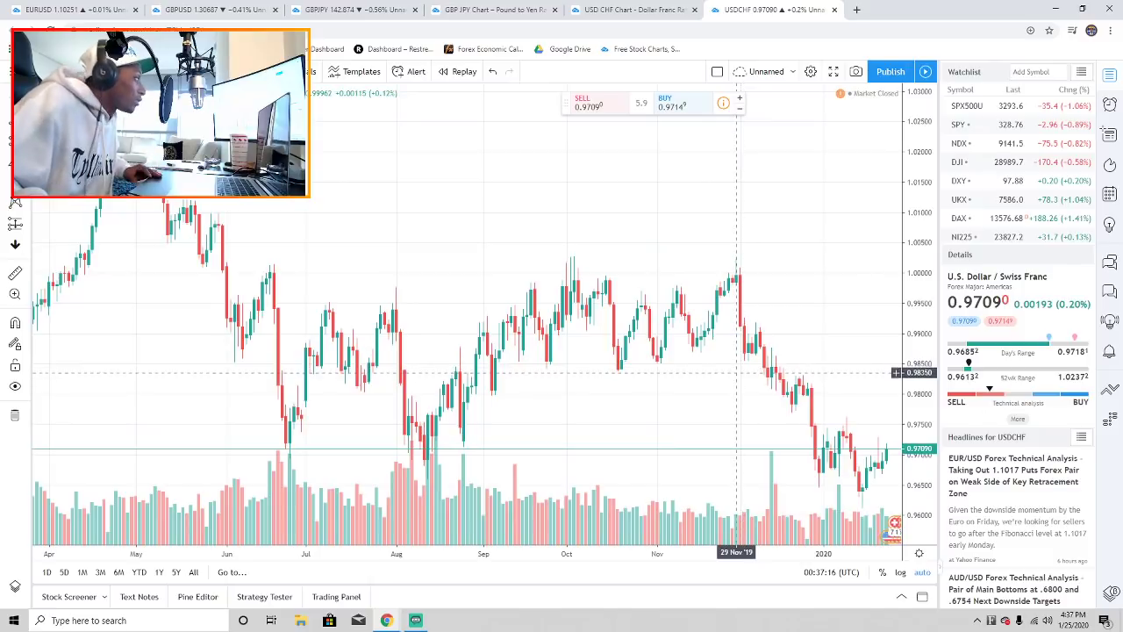
scroll(597, 338, down, 3)
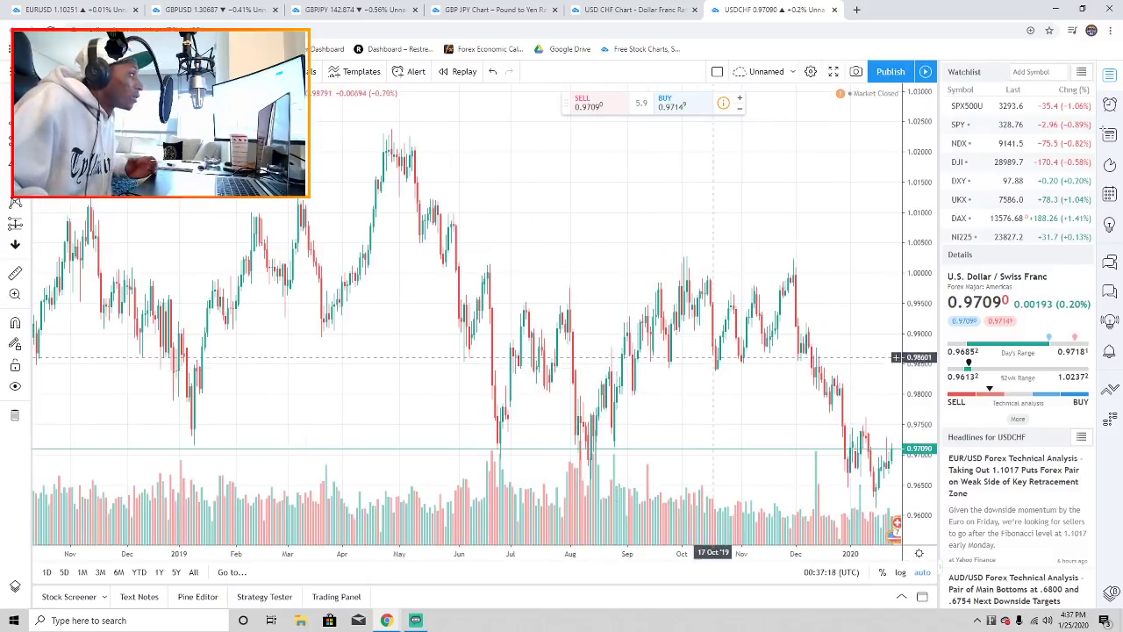
scroll(711, 353, up, 3)
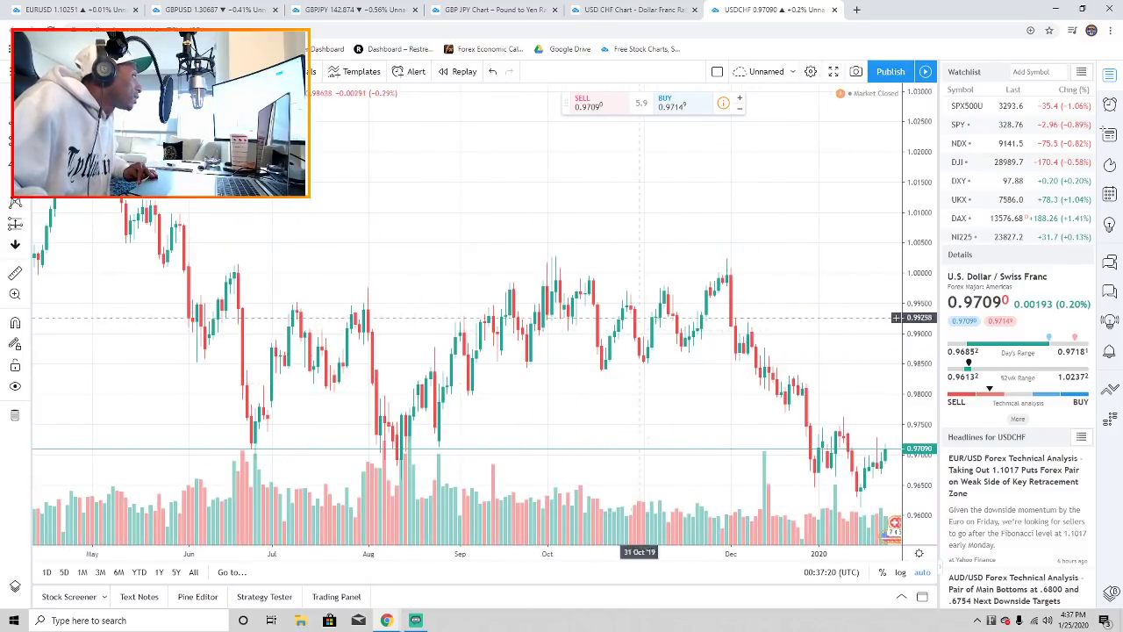
scroll(803, 425, up, 1)
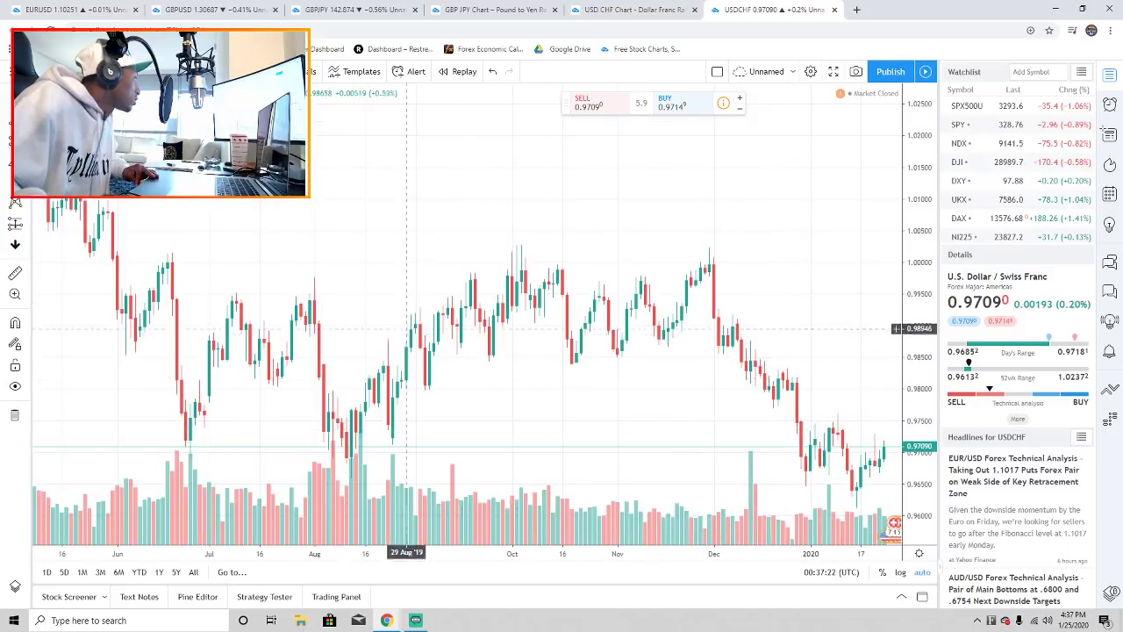
- Draw range lines from late August to late December 2019, under the lows at about 0.985 and across the highs at about 0.999
key(alt+t)
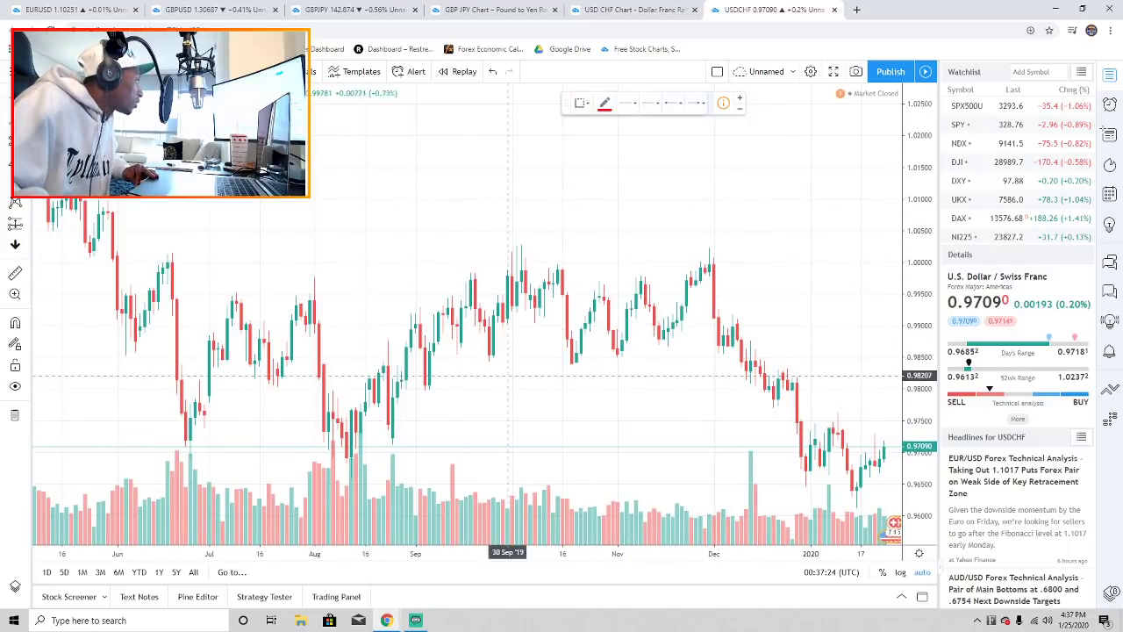
click(398, 363)
click(793, 355)
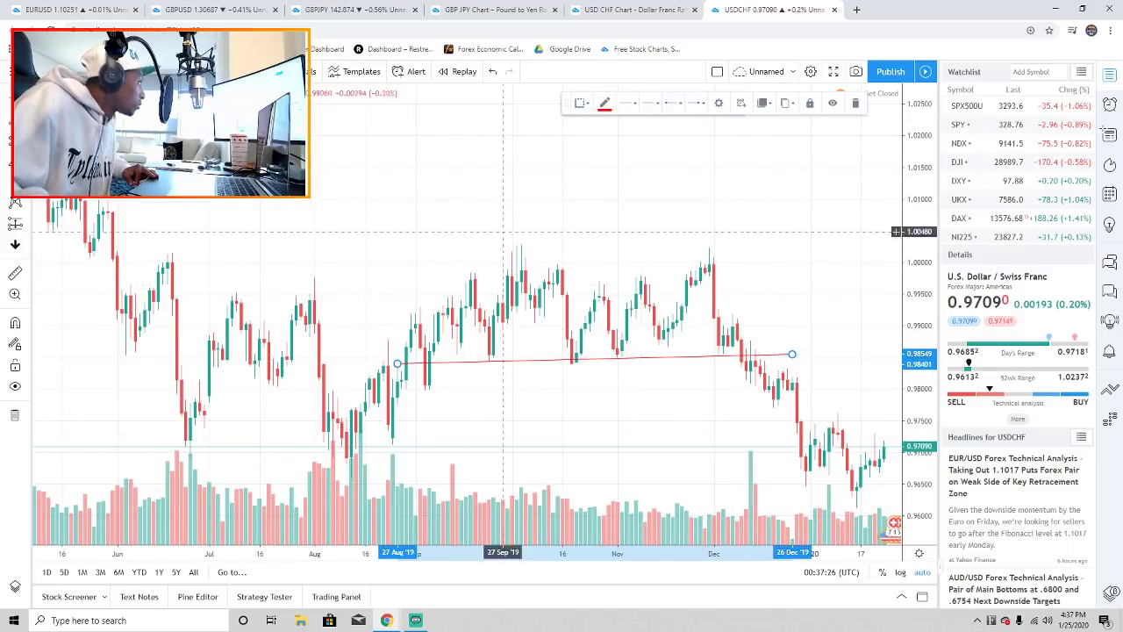
key(alt+t)
click(405, 267)
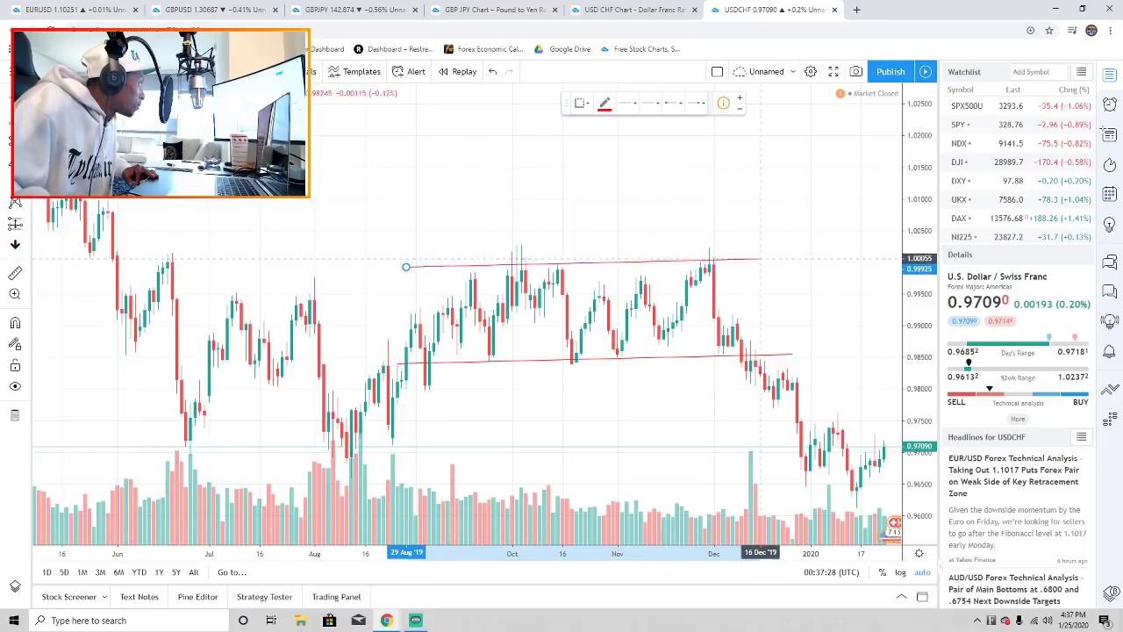
click(783, 267)
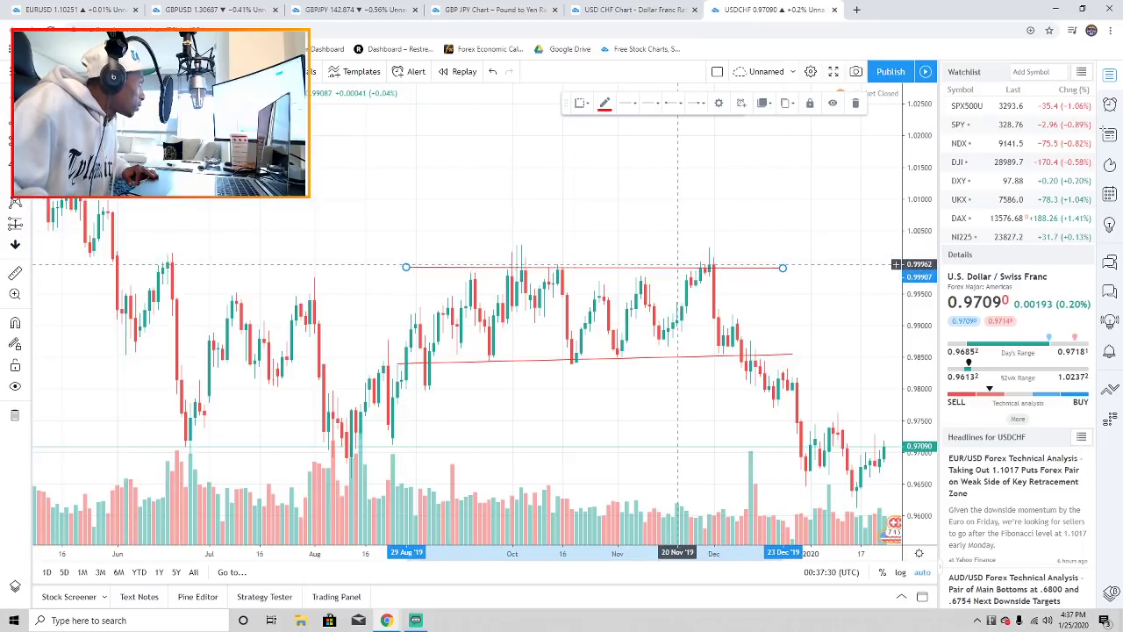
- Raise the upper range line to about 1.000 and level the lower one at about 0.9866 from 21 August to 23 December 2019
double_click(783, 268)
click(652, 133)
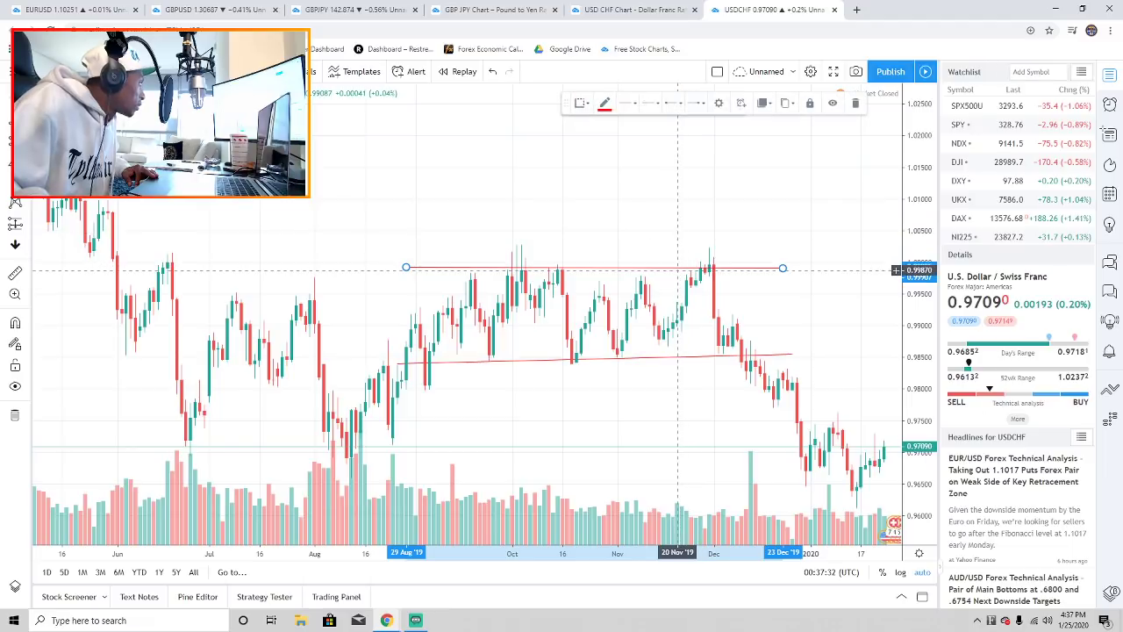
drag(723, 267, 728, 263)
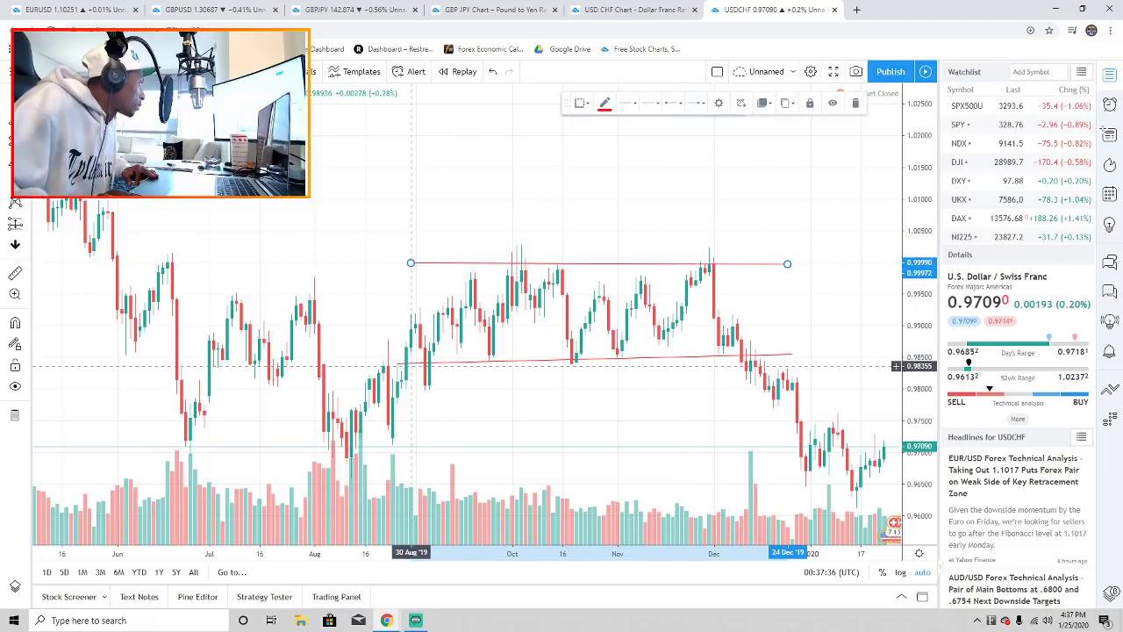
drag(397, 363, 393, 351)
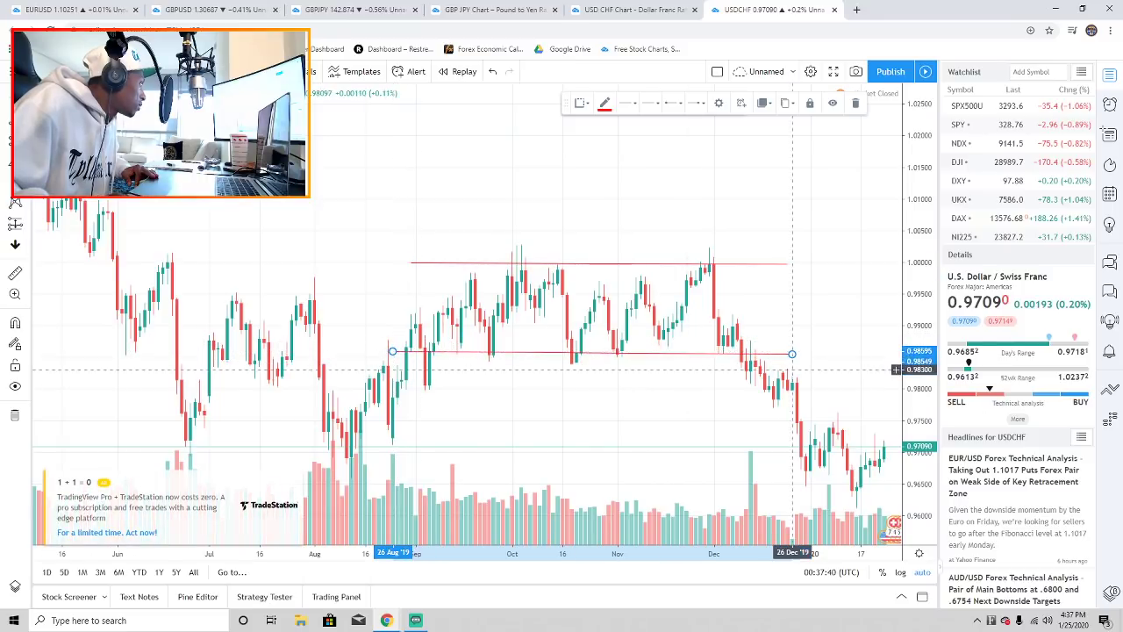
drag(791, 353, 781, 345)
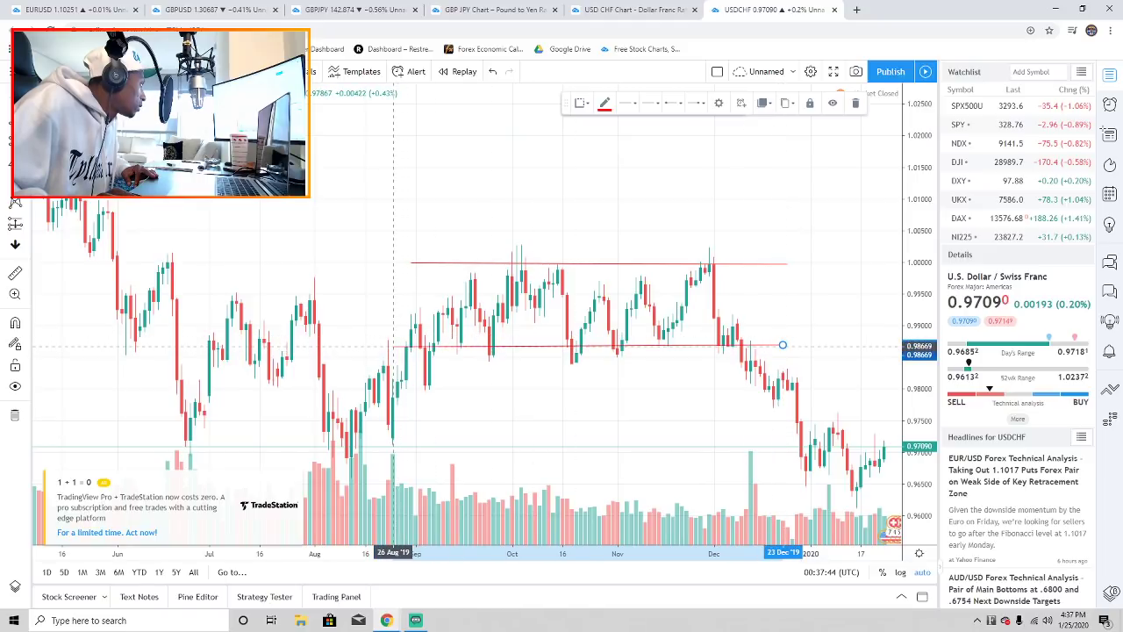
drag(394, 345, 379, 343)
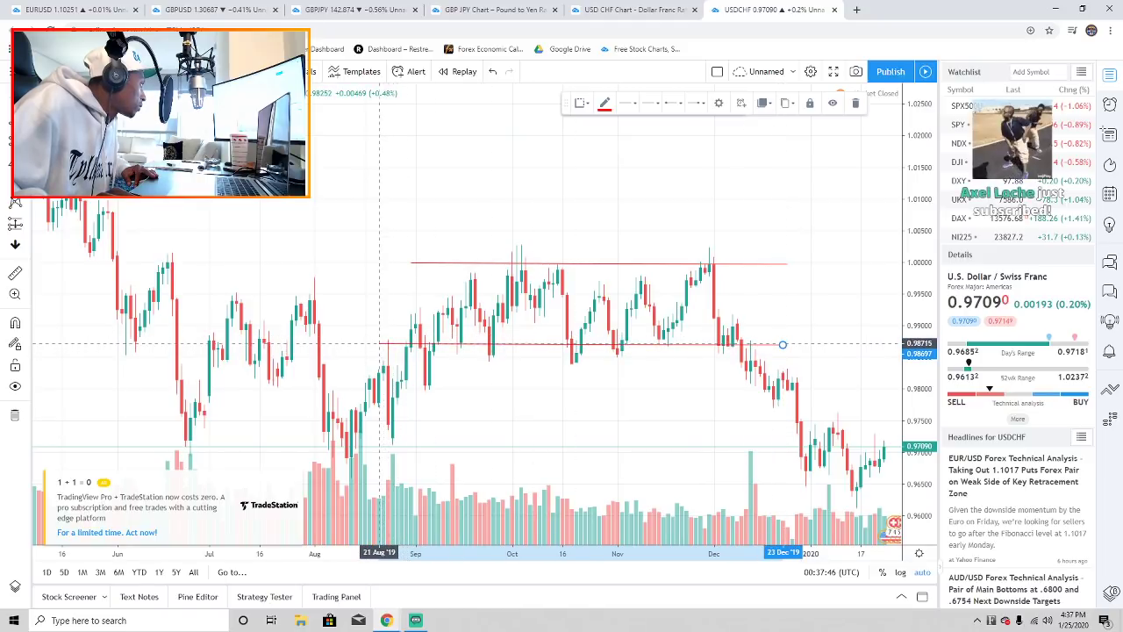
click(622, 351)
click(636, 347)
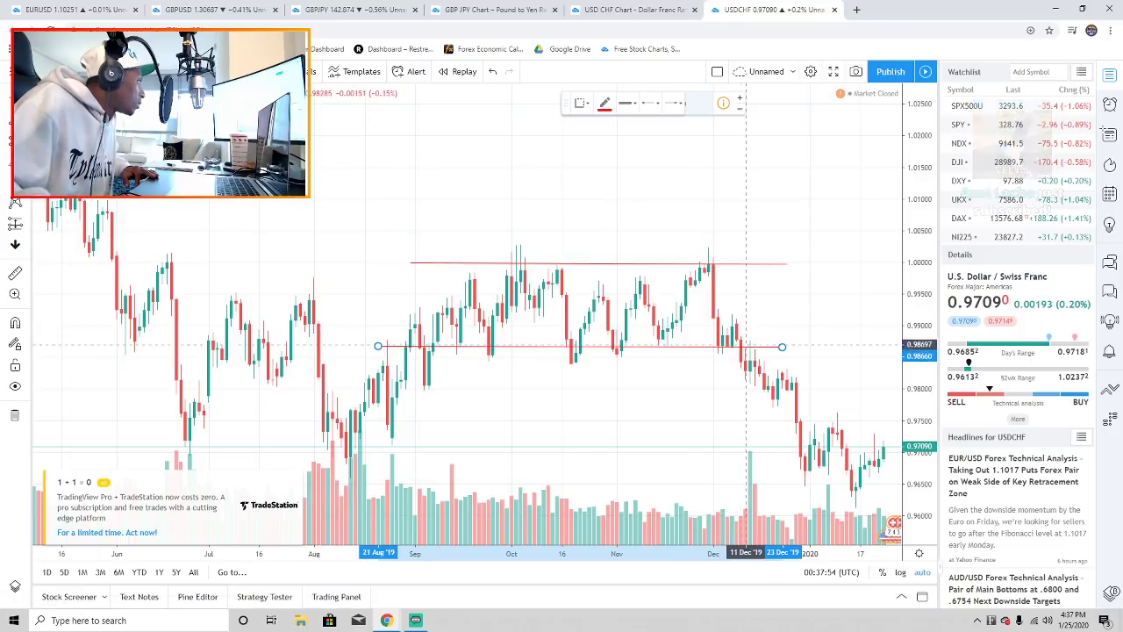
- Brush a circle around the early December candles at the lower range line and delete the short extra stroke inside it
drag(746, 332, 723, 326)
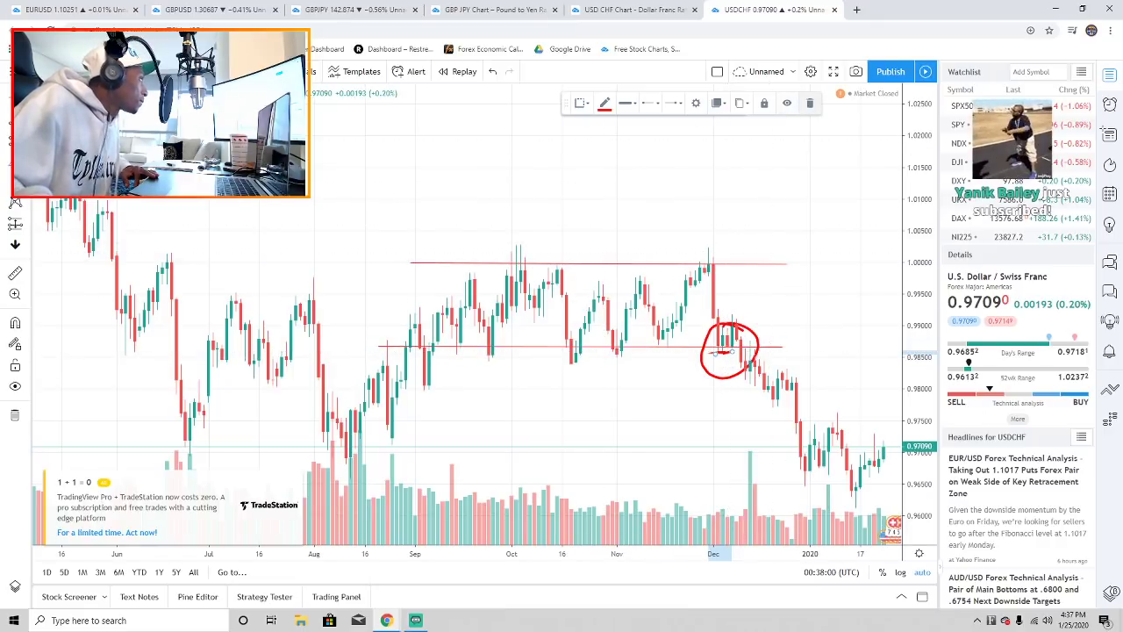
click(810, 103)
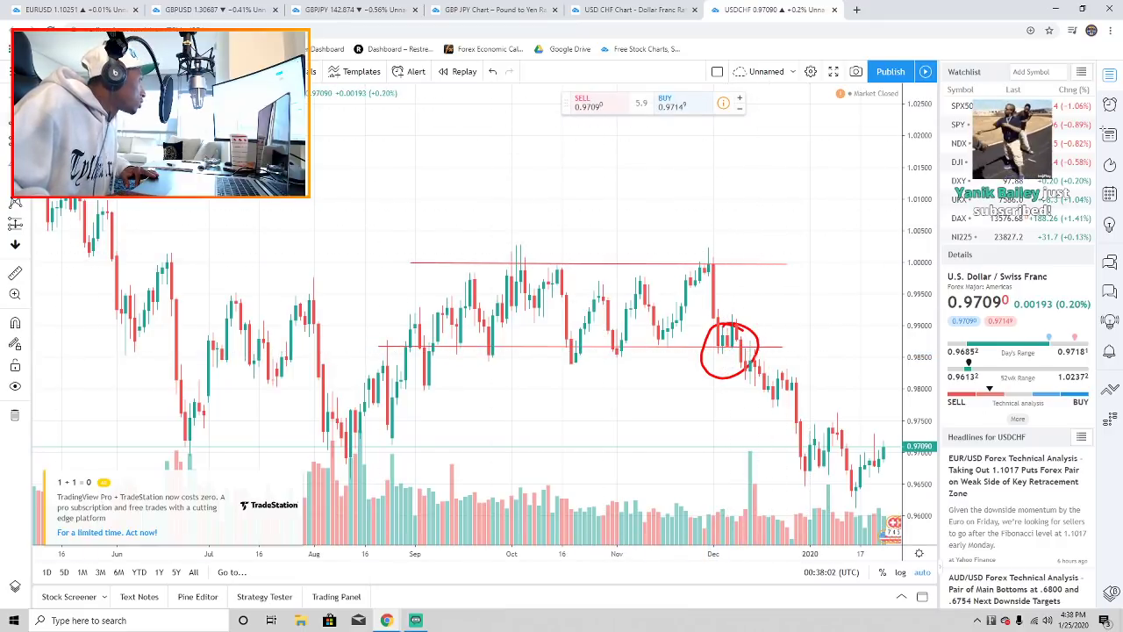
click(745, 368)
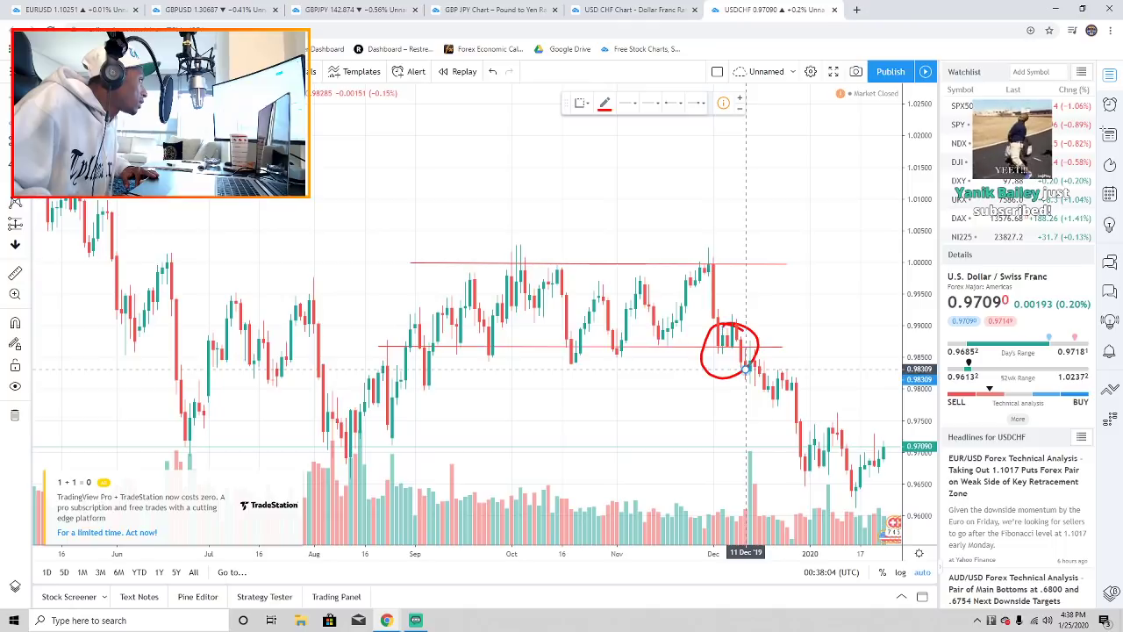
click(782, 342)
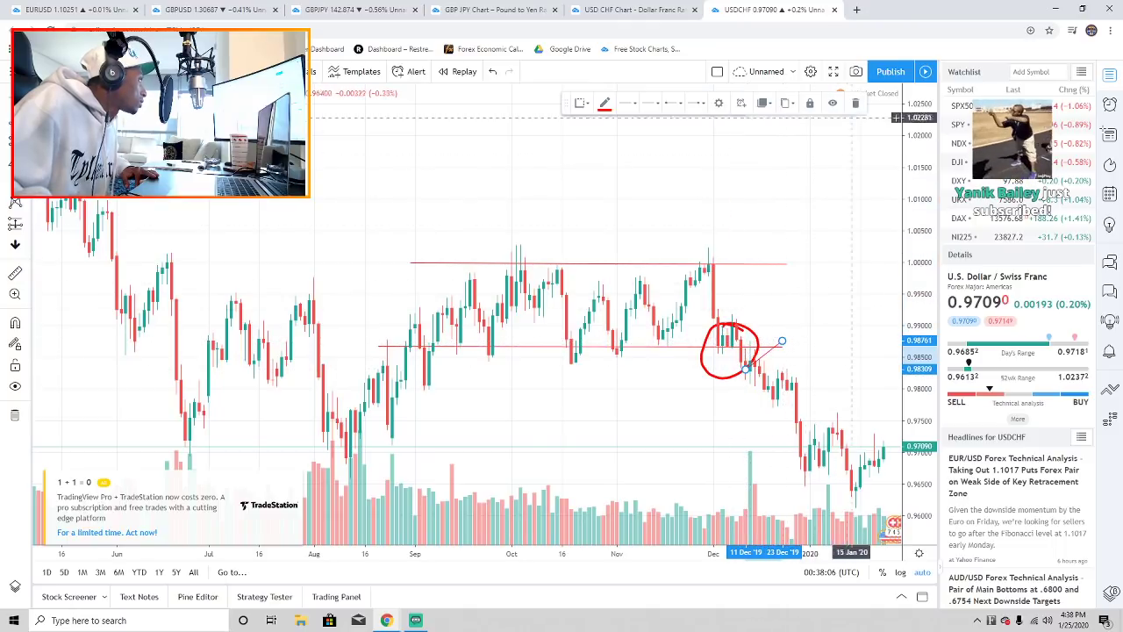
click(856, 102)
key(Escape)
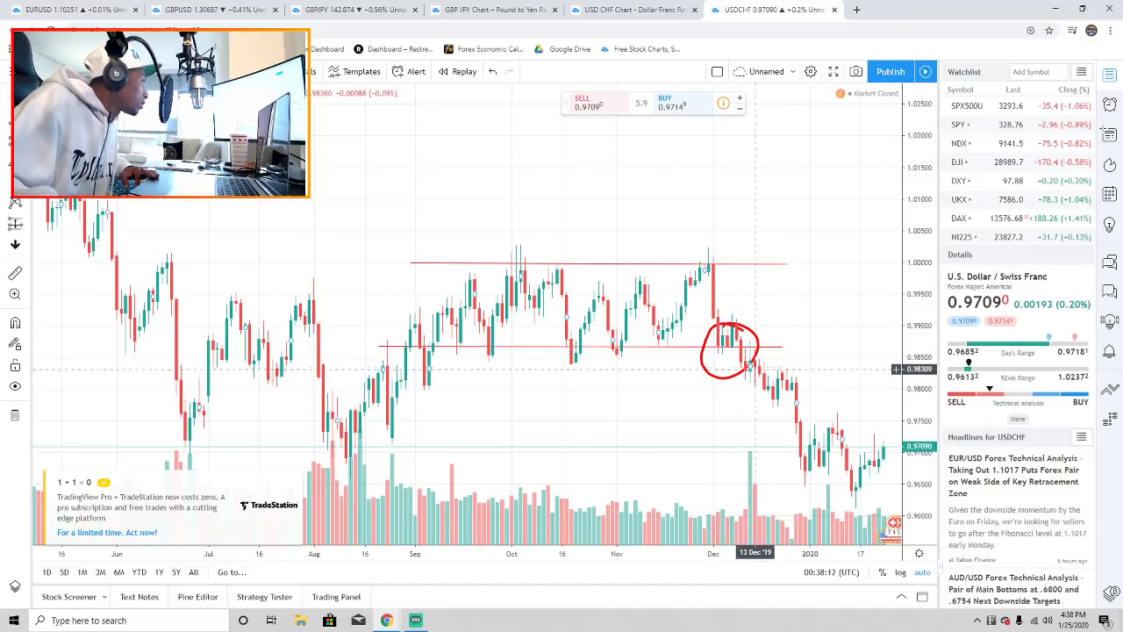
- Delete the brushed circle at the early December candles and draw a falling trend line from 6 December 2019 at about 0.992 to late January at about 0.969
click(745, 330)
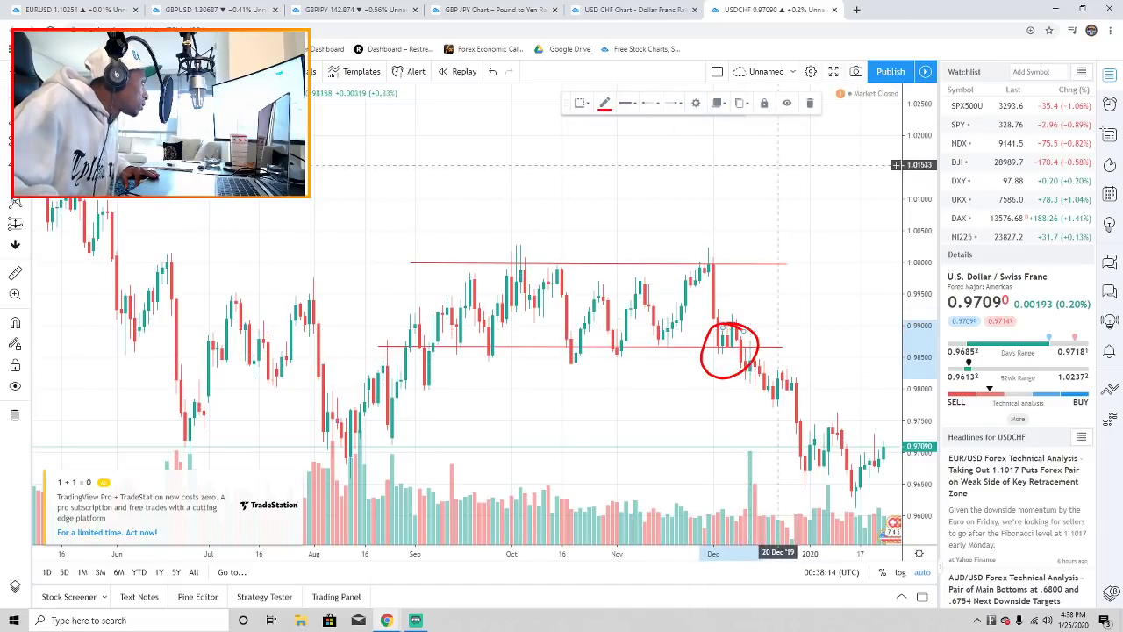
click(809, 102)
click(15, 162)
click(733, 314)
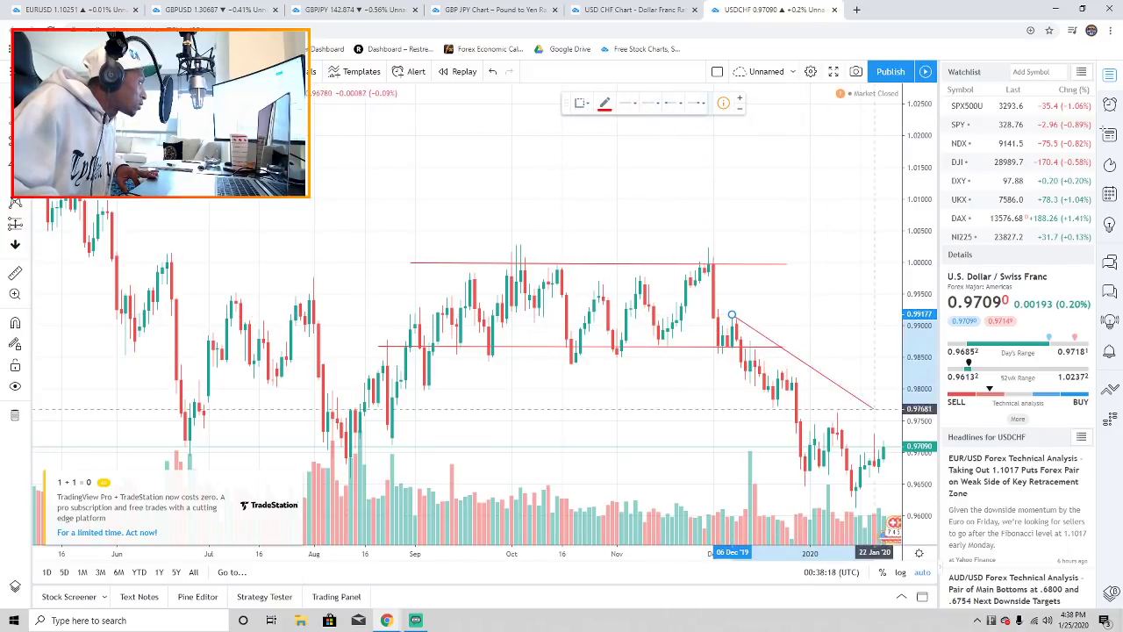
click(896, 457)
- Draw a lower falling channel line from 29 November 2019 at about 0.986 to late January 2020 at about 0.964
drag(702, 416, 474, 410)
key(alt+t)
click(505, 279)
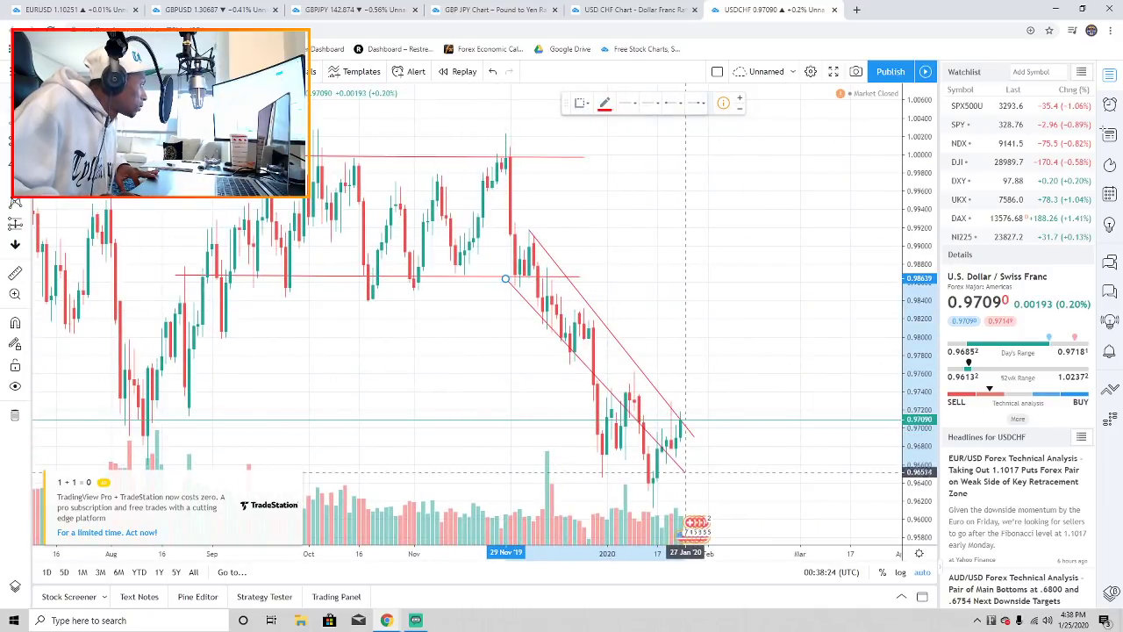
click(690, 485)
- Brush a zigzag path along the price swings of the falling channel, from early December to the 24 January candle
drag(753, 383, 897, 465)
scroll(642, 401, down, 4)
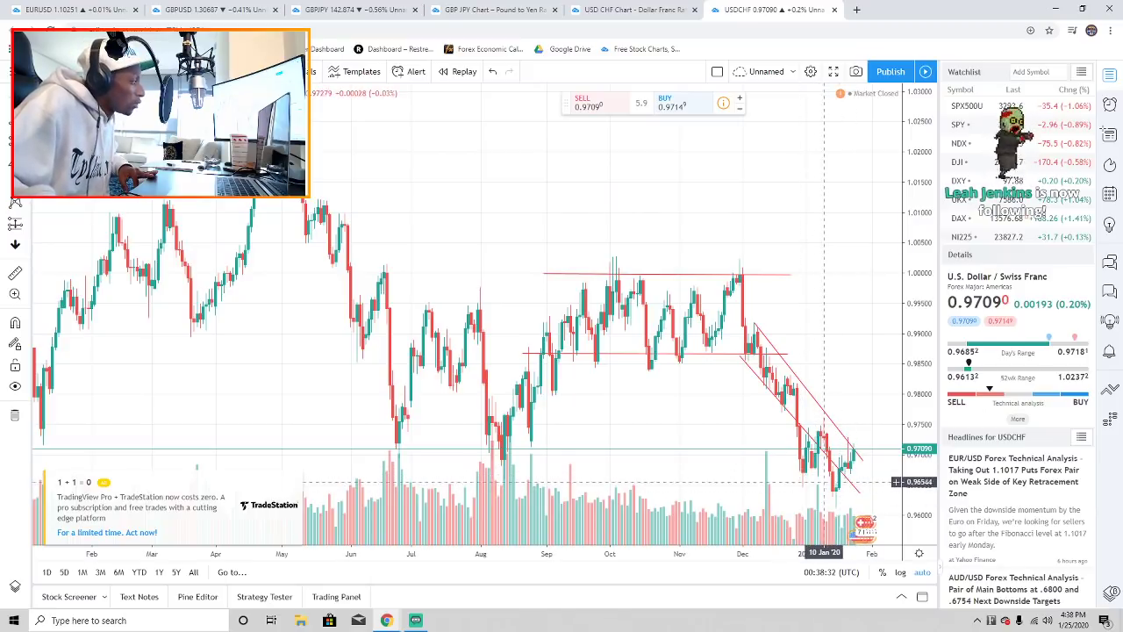
scroll(803, 474, up, 4)
scroll(772, 479, up, 4)
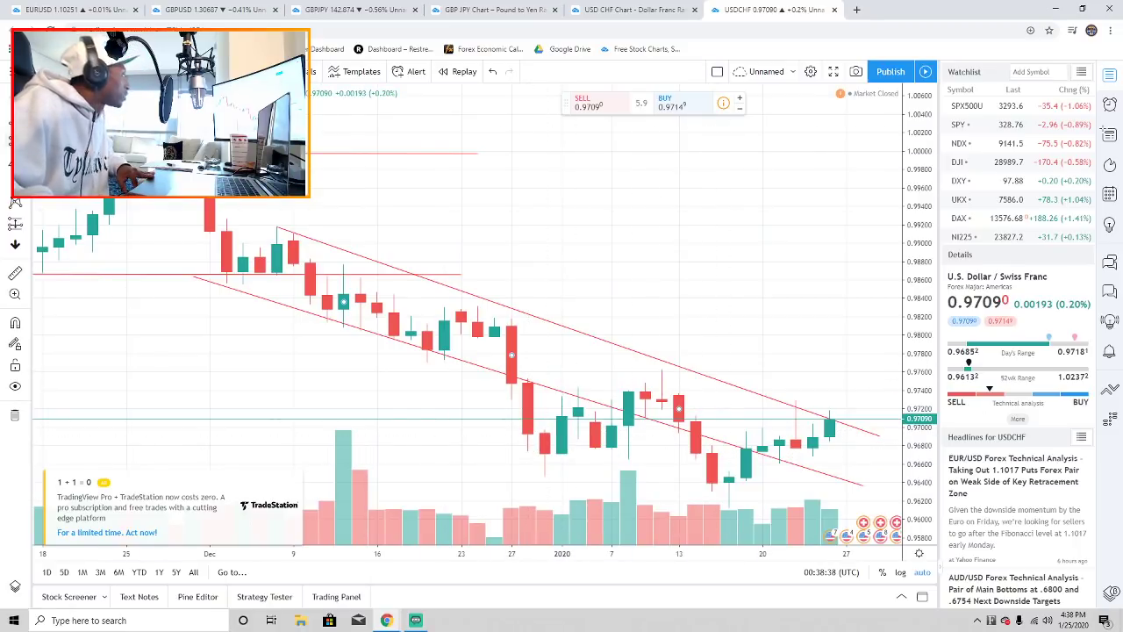
mouse_move(228, 270)
mouse_down()
mouse_move(326, 279)
mouse_move(343, 332)
mouse_move(443, 297)
mouse_move(500, 321)
mouse_move(521, 373)
mouse_move(528, 493)
mouse_move(573, 407)
mouse_move(590, 399)
mouse_move(612, 465)
mouse_move(660, 363)
mouse_move(729, 503)
mouse_move(762, 438)
mouse_move(814, 447)
mouse_move(845, 422)
mouse_up()
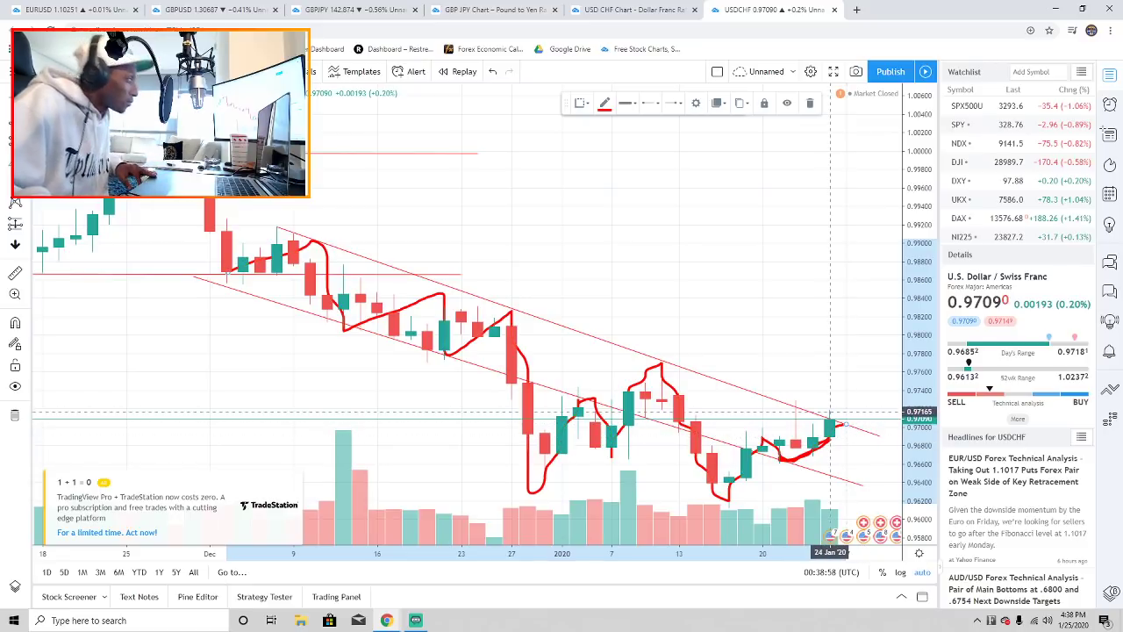
- Brush a short level stroke just above the 24 January candle at about 0.972, then scribble a circle around that candle's top and delete it
drag(814, 418, 865, 413)
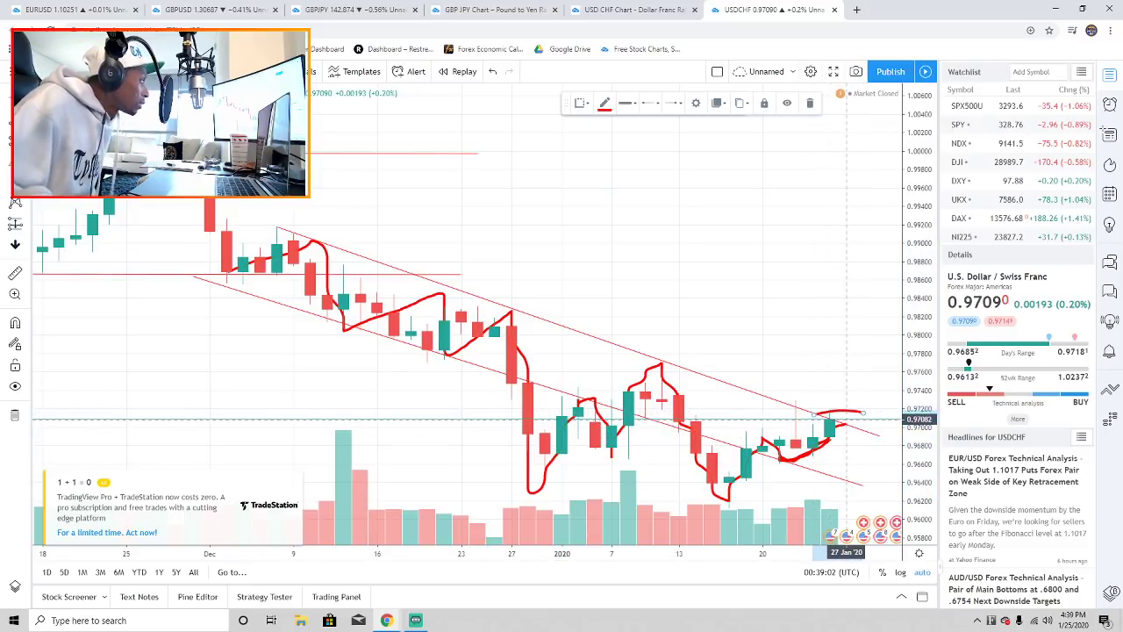
scroll(847, 410, up, 3)
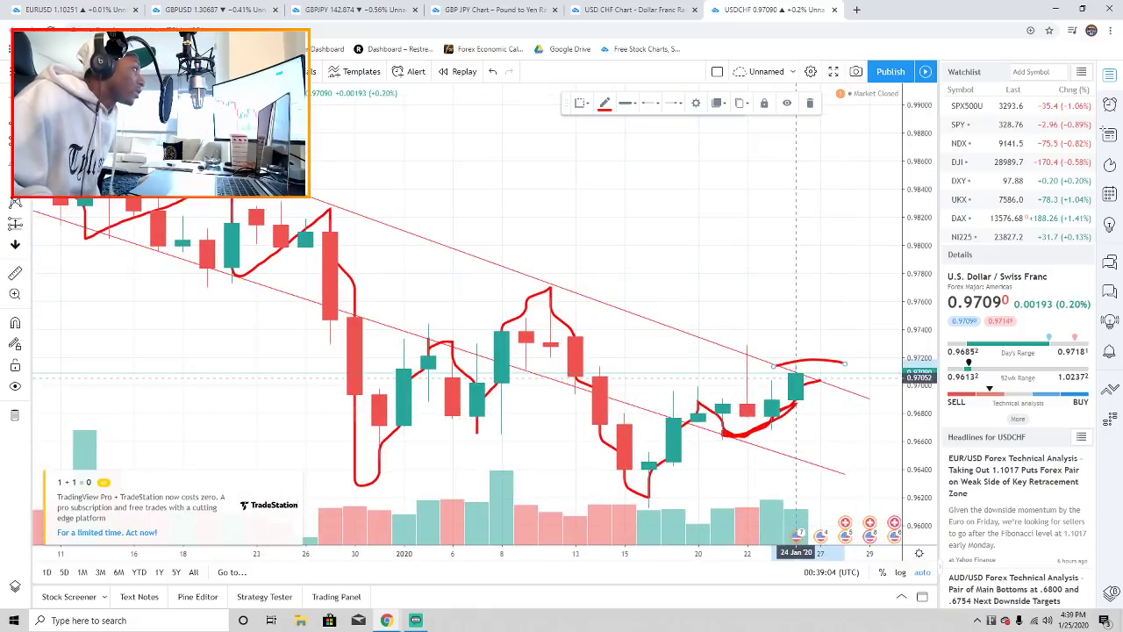
mouse_move(796, 363)
mouse_down()
mouse_move(776, 382)
mouse_move(796, 363)
mouse_up()
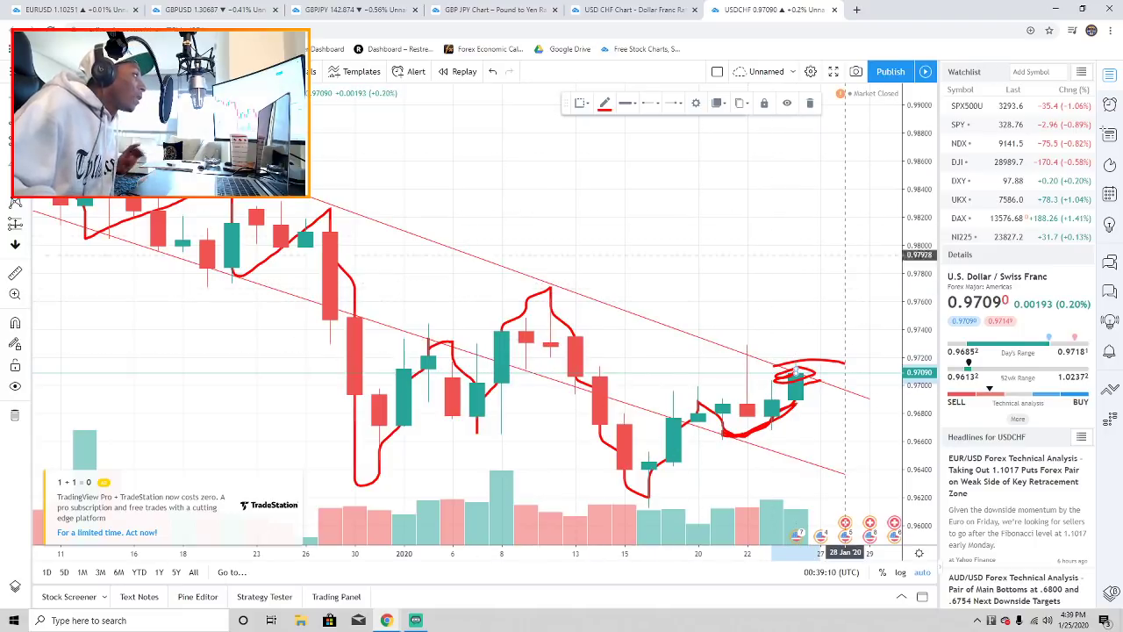
key(Delete)
- Brush a second level stroke just above the first and a vertical line at 27 January 2020 from about 0.971 up to about 0.9815
scroll(897, 466, up, 2)
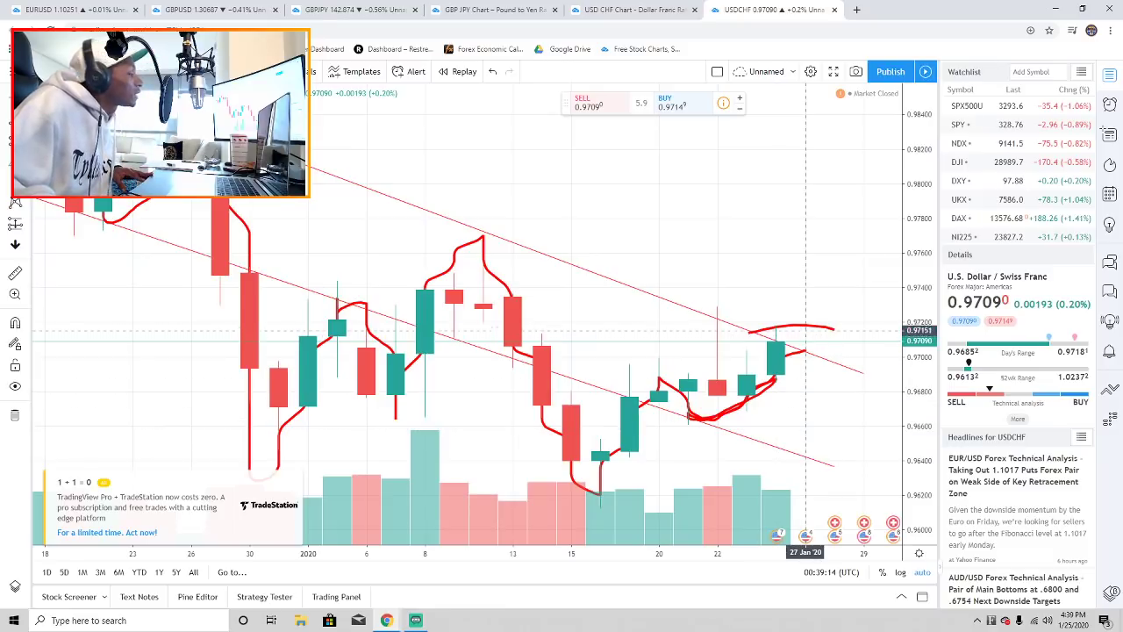
scroll(806, 412, down, 2)
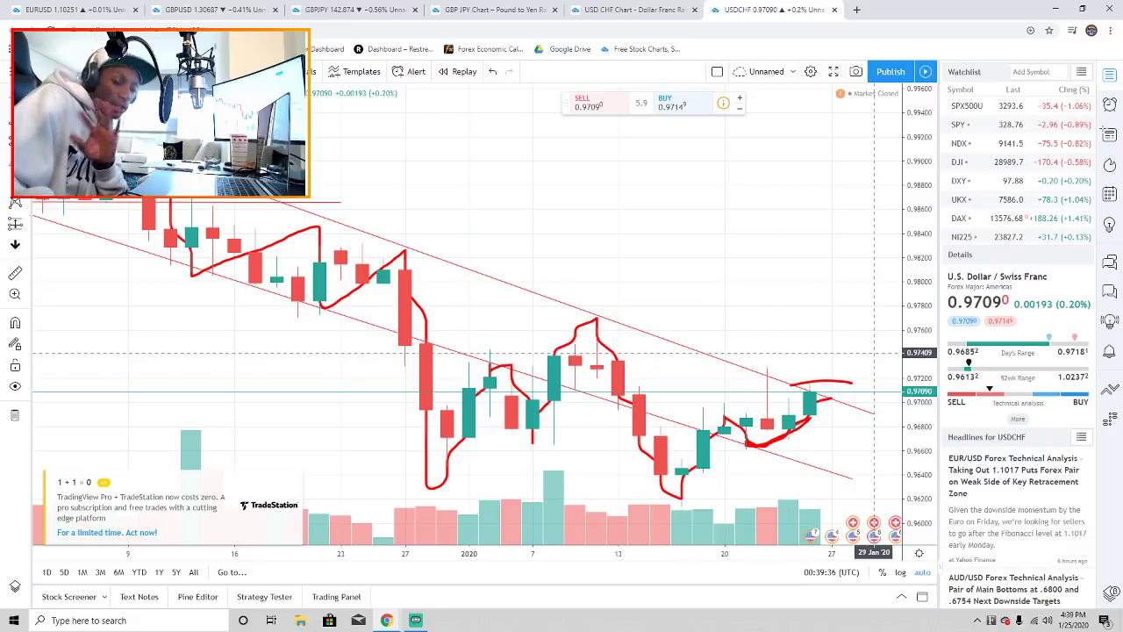
scroll(841, 391, up, 2)
scroll(841, 391, down, 2)
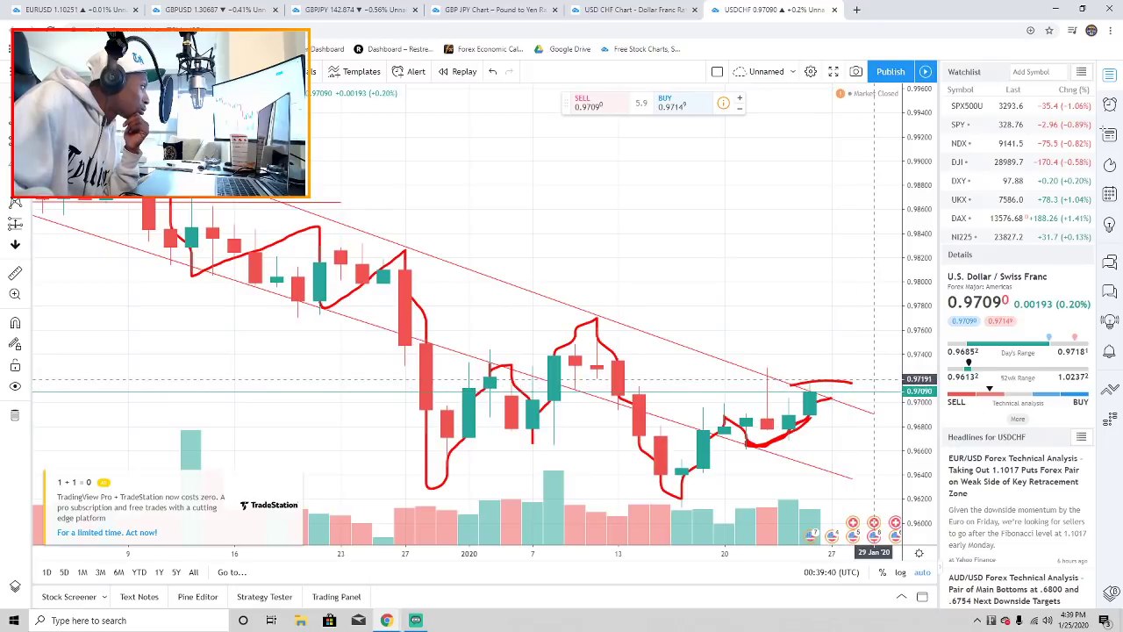
drag(810, 374, 895, 376)
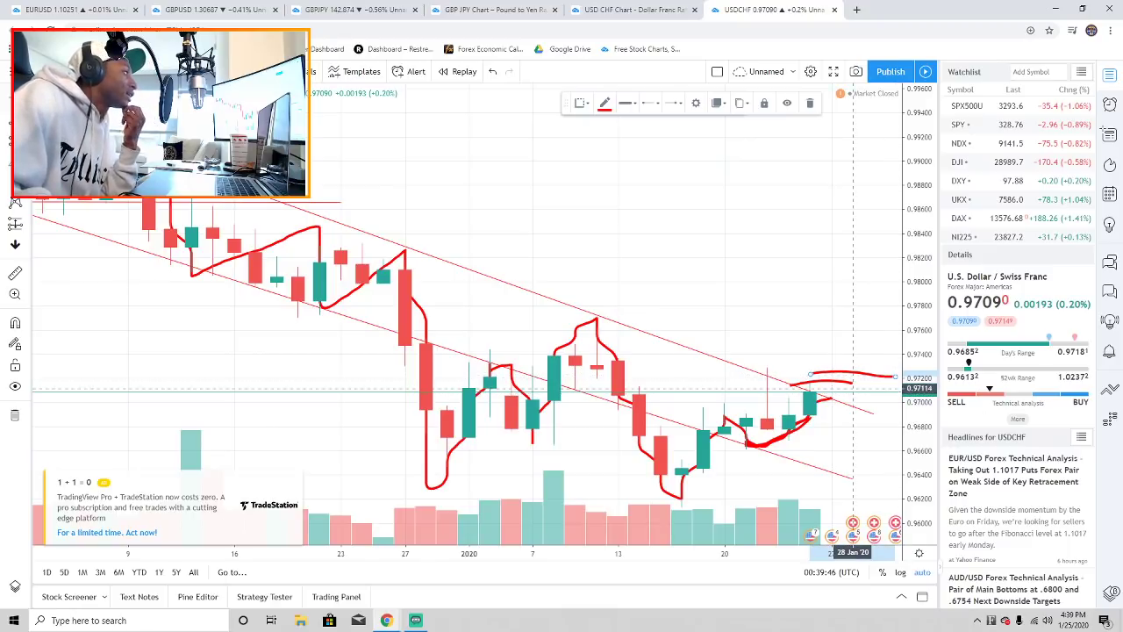
drag(832, 388, 832, 358)
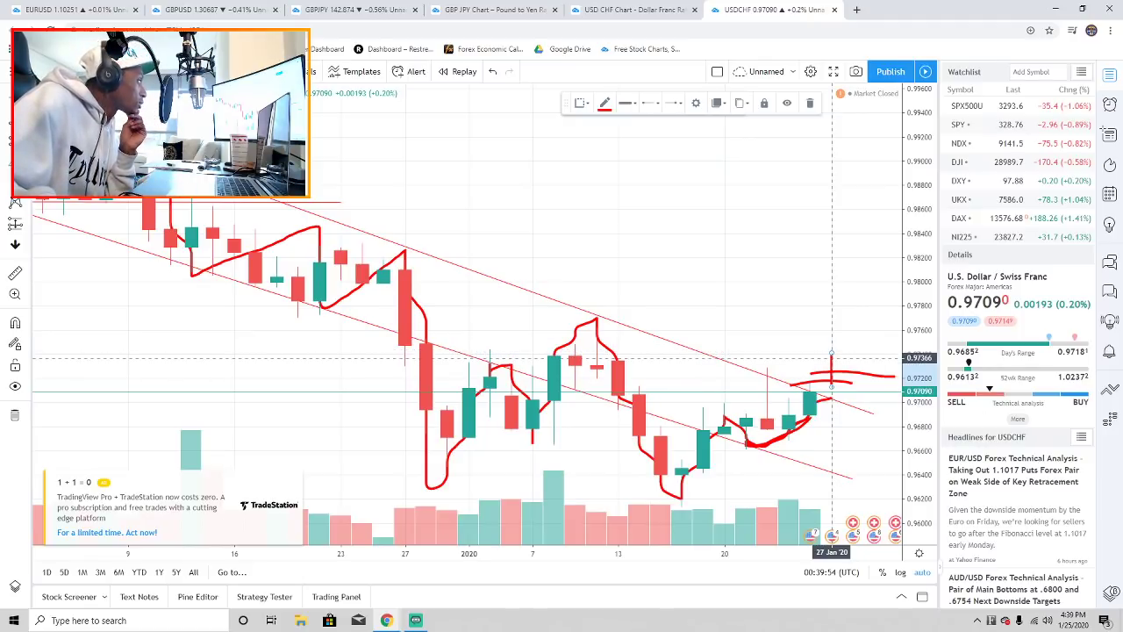
drag(831, 353, 832, 263)
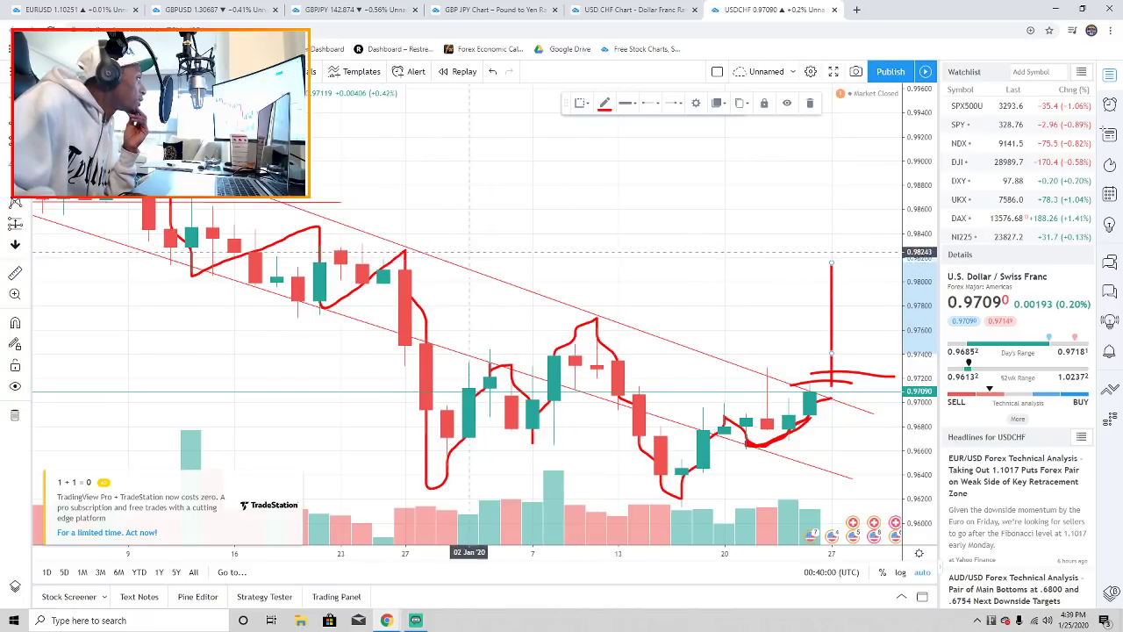
- Circle the late December highs and delete that circle, then brush target circles above price at about 0.982, 0.986, 0.990 and 1.000
drag(298, 262, 363, 244)
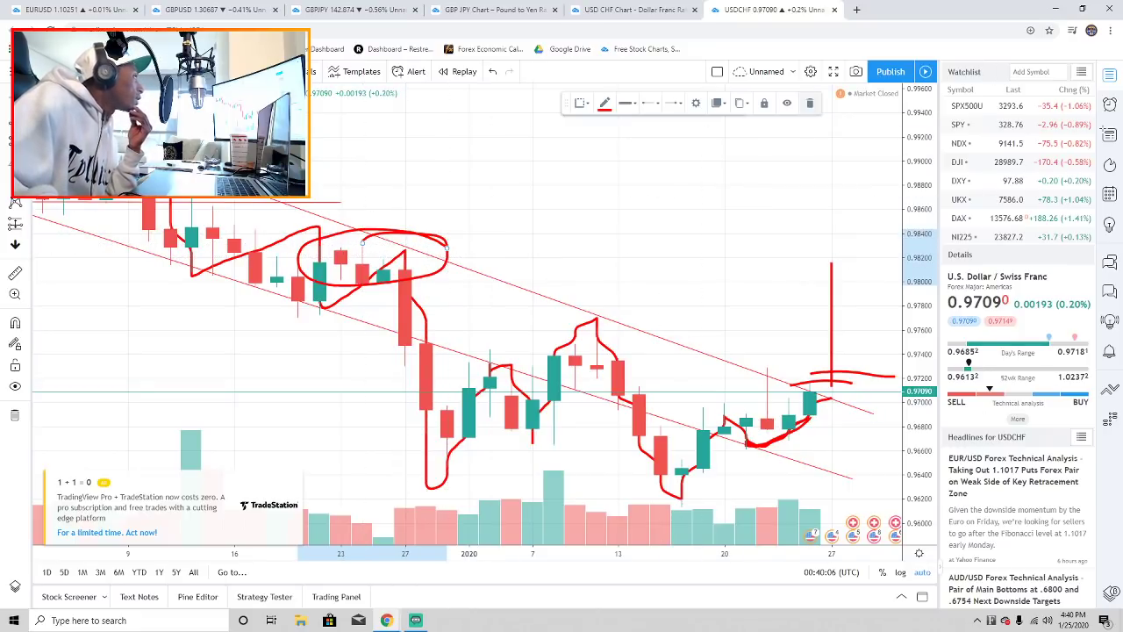
click(809, 103)
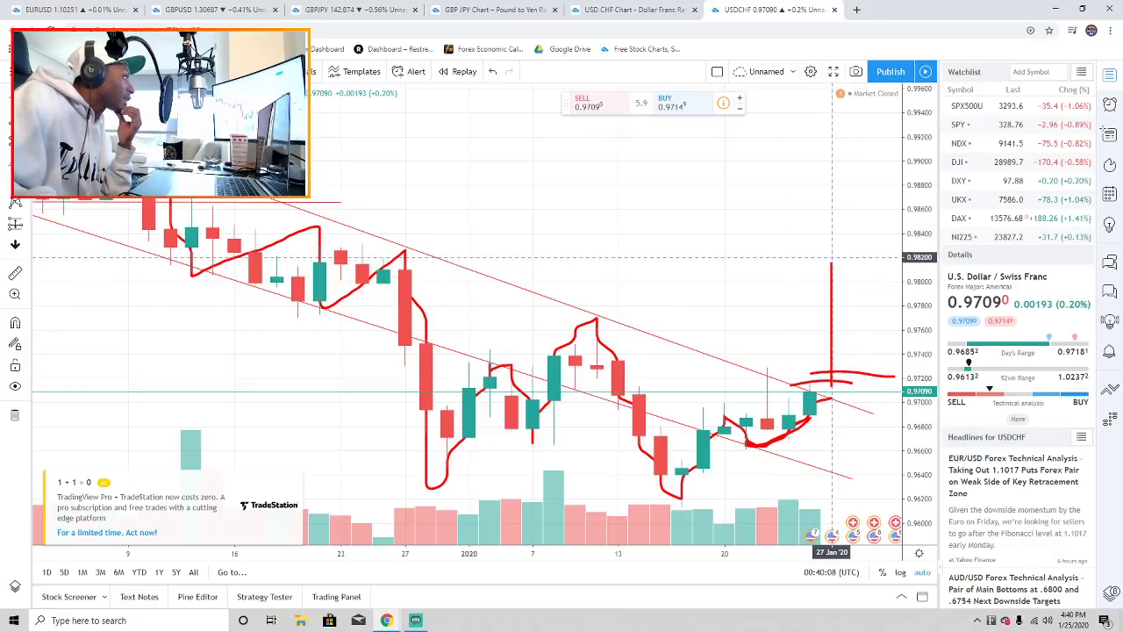
mouse_move(831, 254)
mouse_down()
mouse_move(809, 253)
mouse_move(820, 247)
mouse_move(810, 258)
mouse_up()
scroll(817, 273, down, 4)
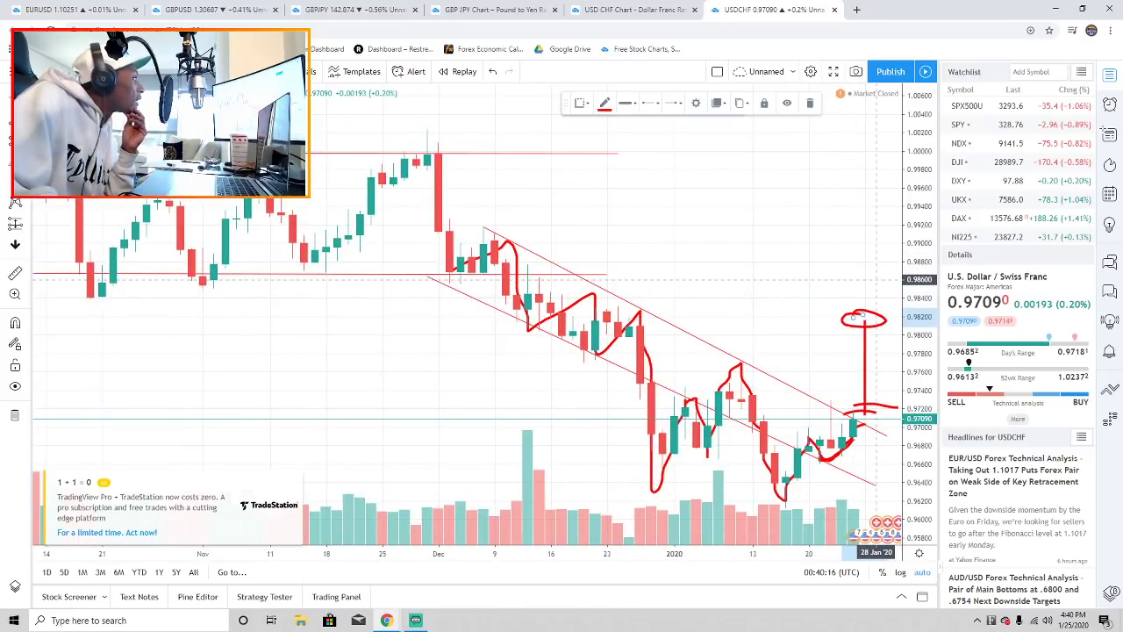
mouse_move(876, 279)
mouse_down()
mouse_move(847, 282)
mouse_move(865, 273)
mouse_up()
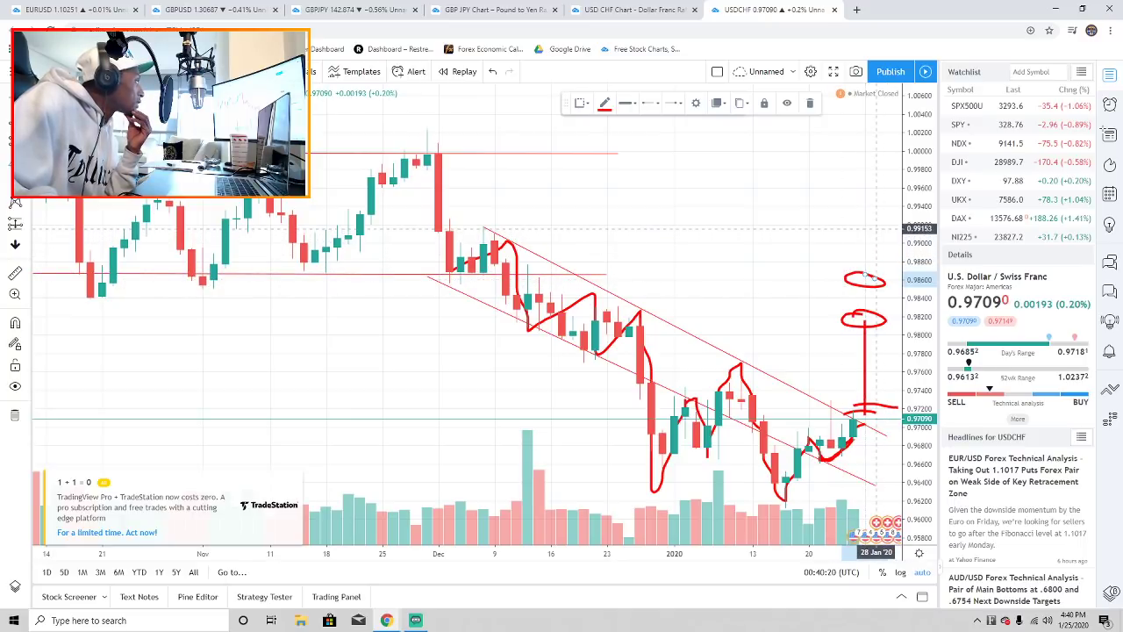
mouse_move(878, 238)
mouse_down()
mouse_move(853, 245)
mouse_move(877, 236)
mouse_up()
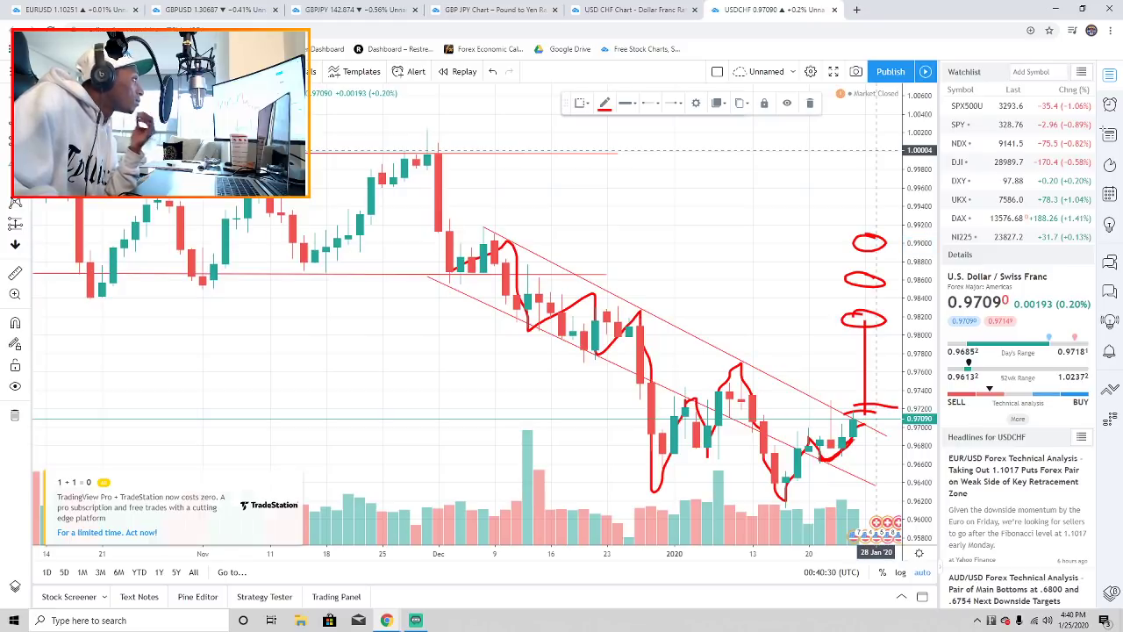
mouse_move(876, 150)
mouse_down()
mouse_move(836, 167)
mouse_move(877, 147)
mouse_up()
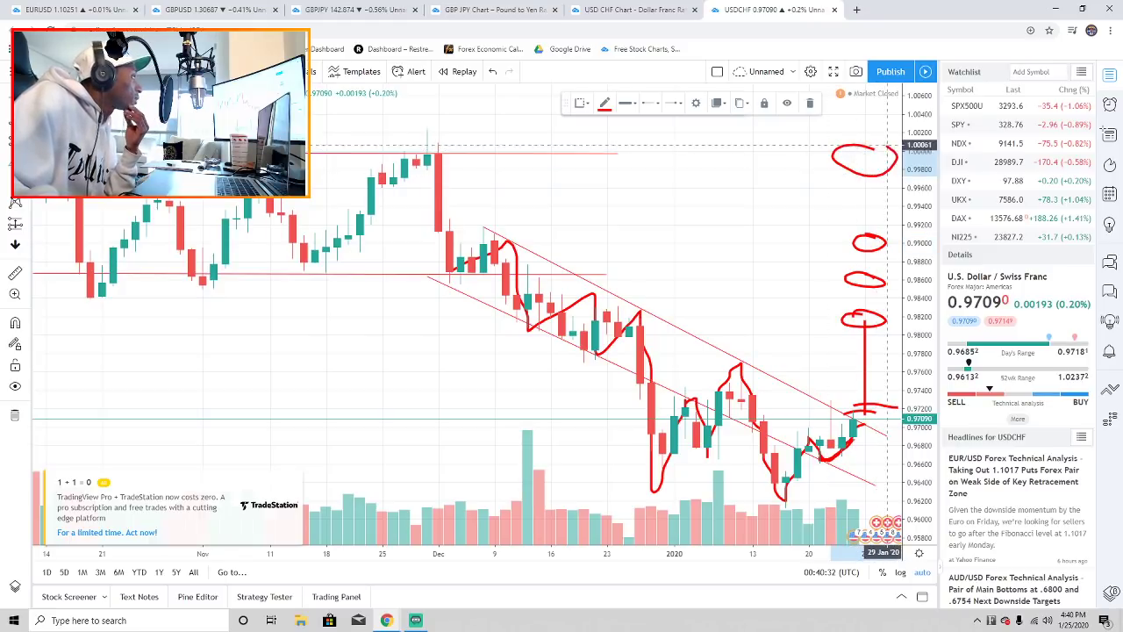
- Close the advertisement covering the chart and hide it for now without starting the free trial
scroll(842, 240, up, 5)
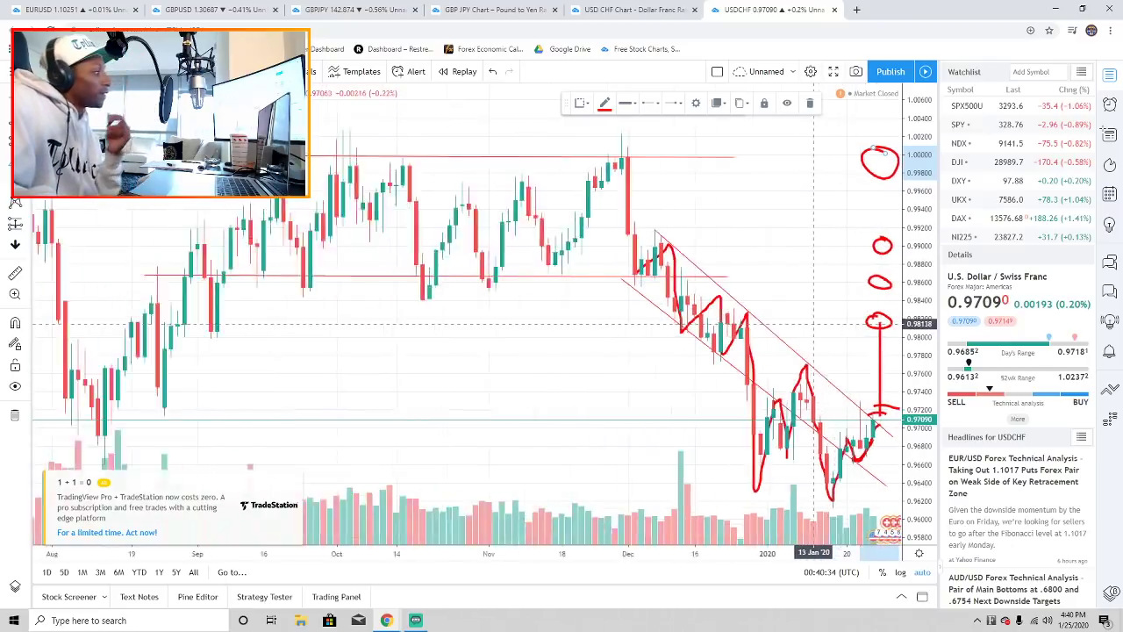
scroll(838, 360, down, 2)
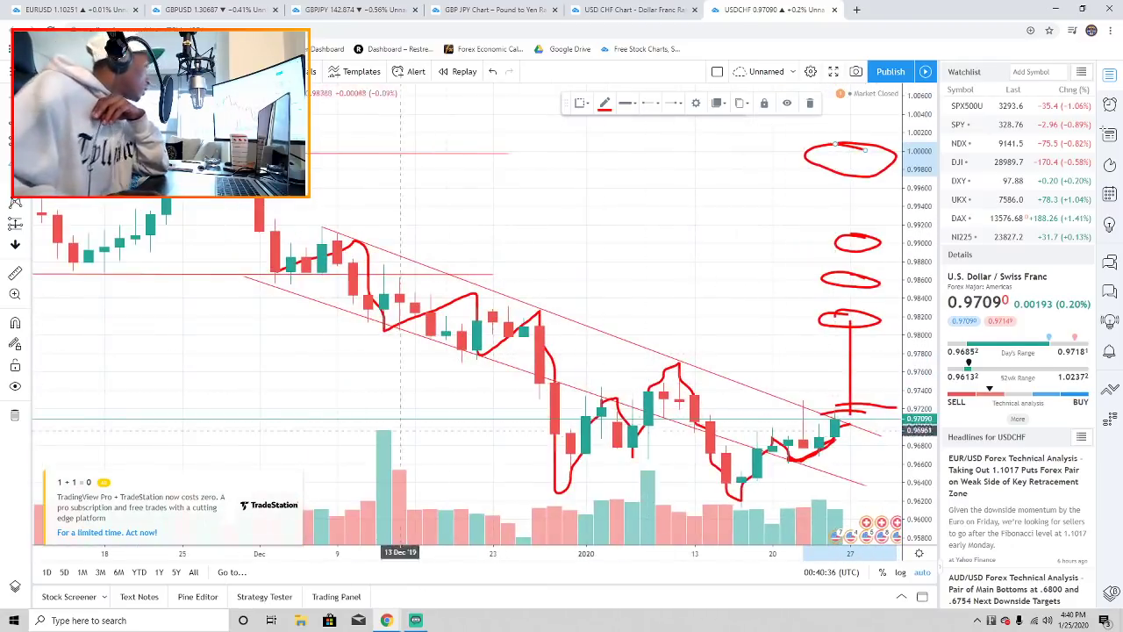
click(294, 477)
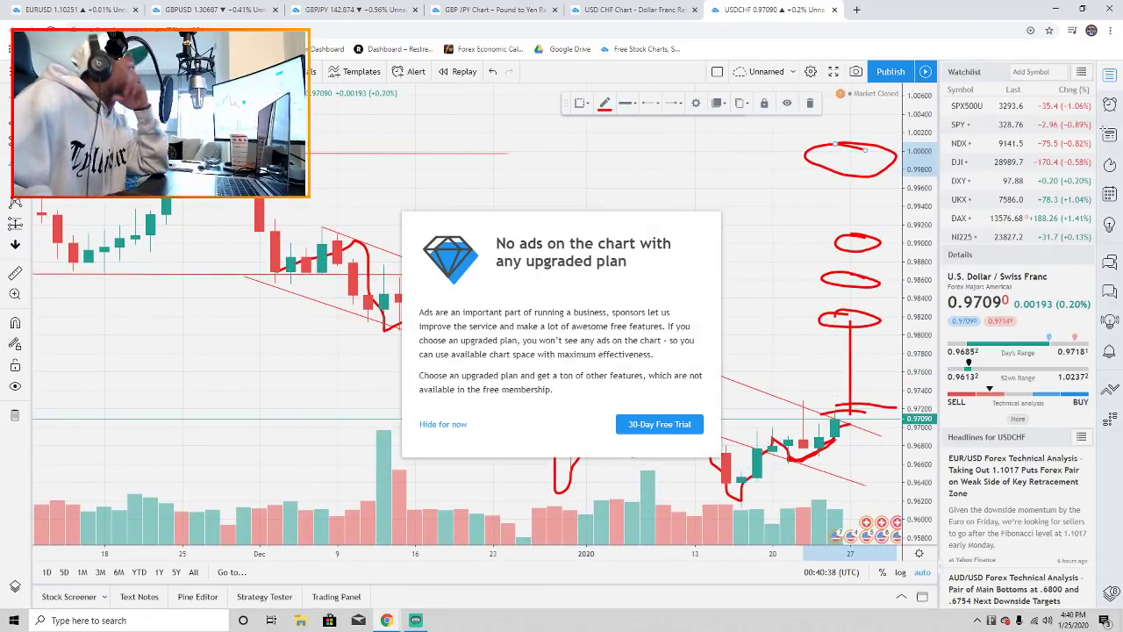
click(443, 424)
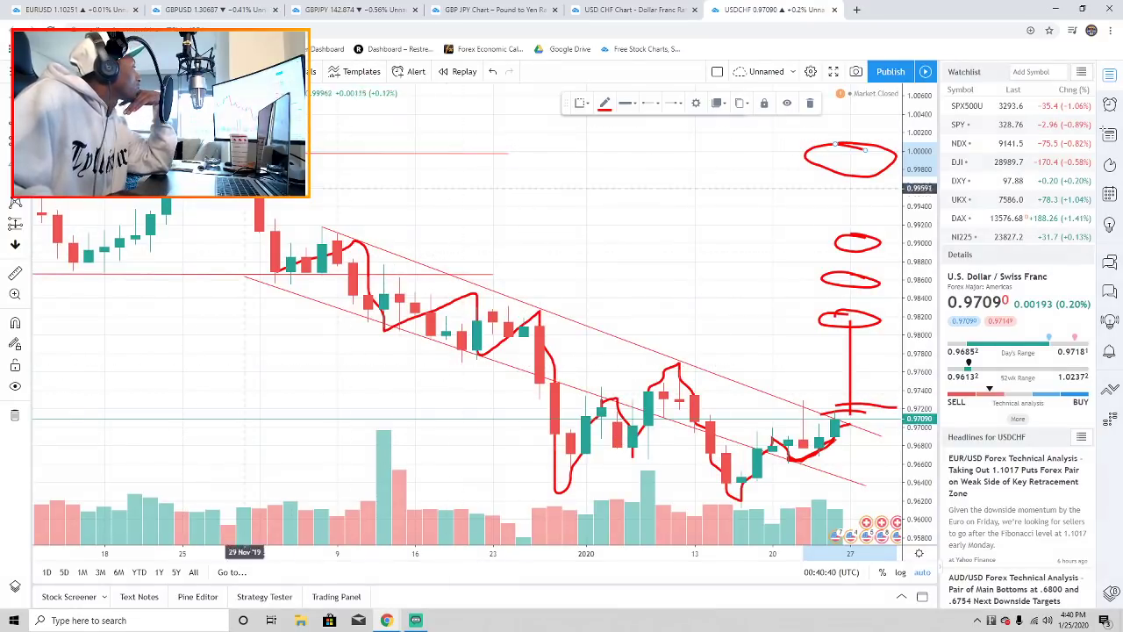
- Delete the brushed zigzag path inside the falling channel
click(322, 248)
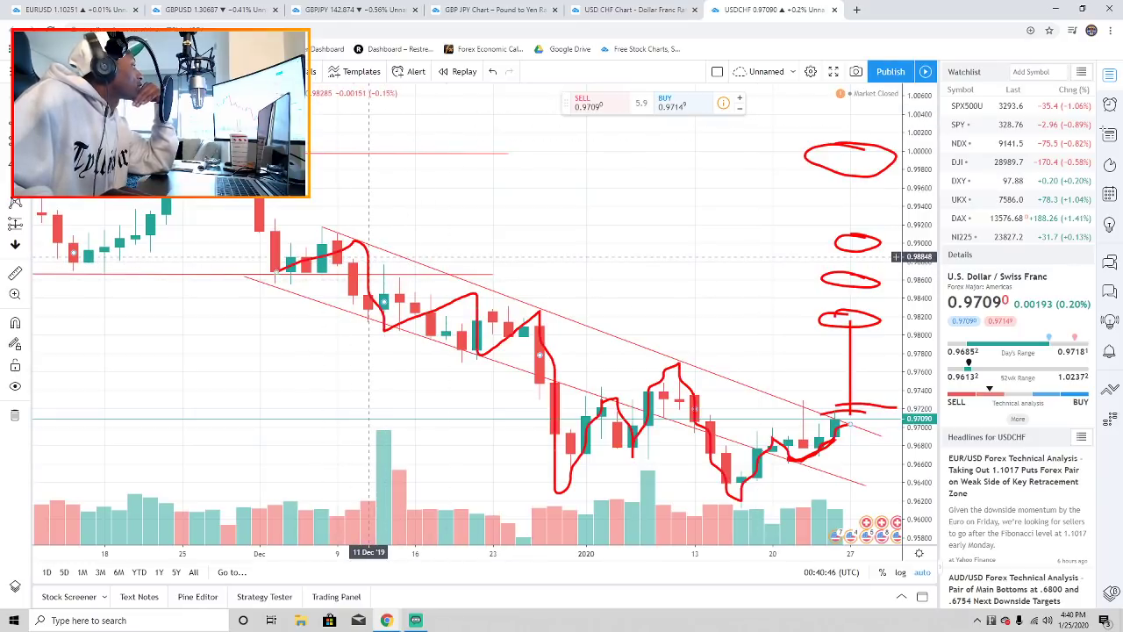
click(384, 264)
click(810, 102)
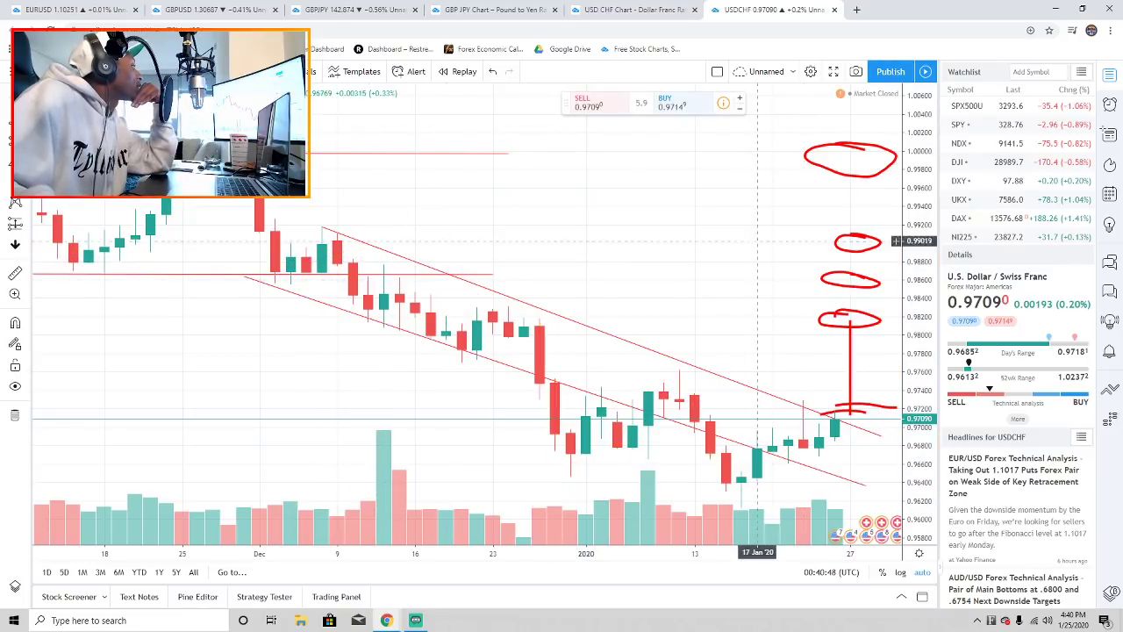
- Switch the USDCHF chart to the 4-hour interval and frame the candles at the upper channel line
scroll(765, 273, up, 5)
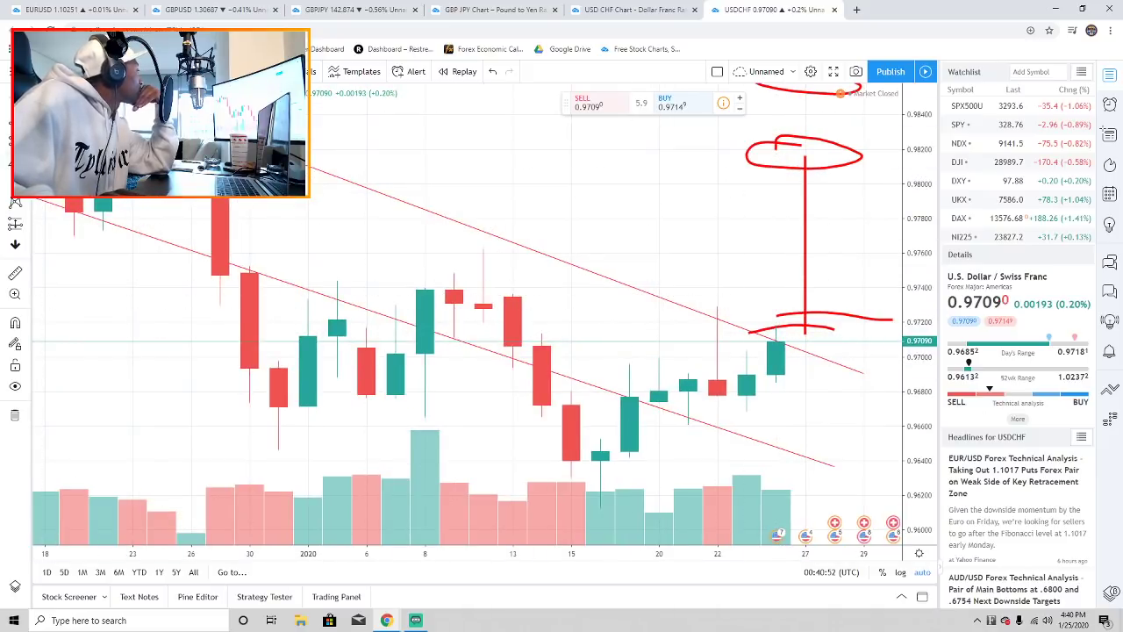
click(103, 71)
click(112, 398)
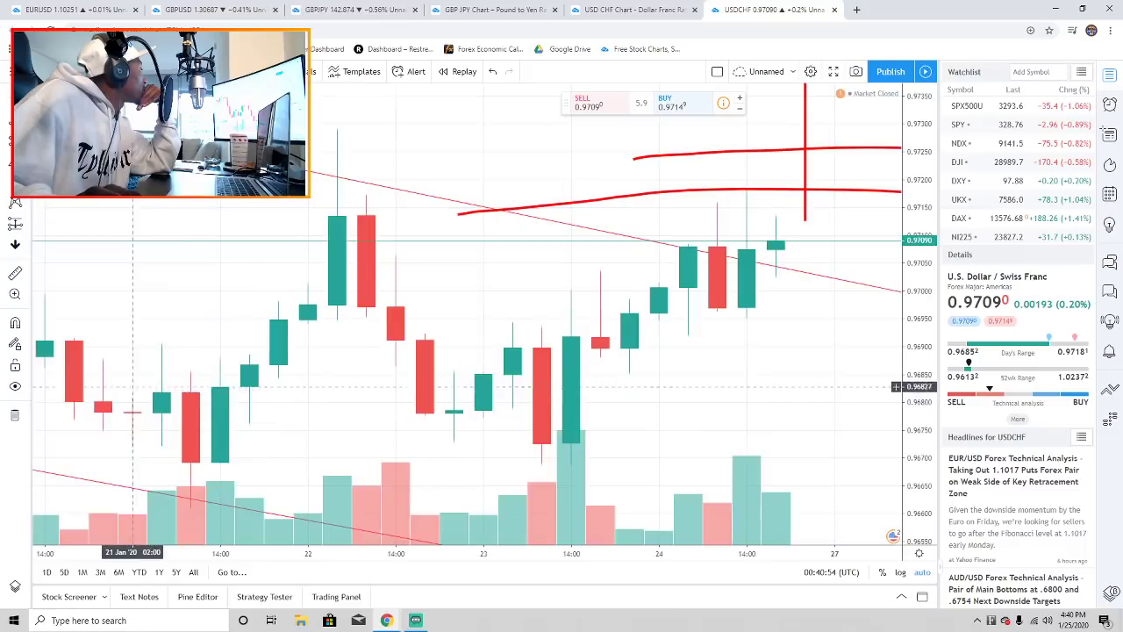
scroll(810, 219, down, 2)
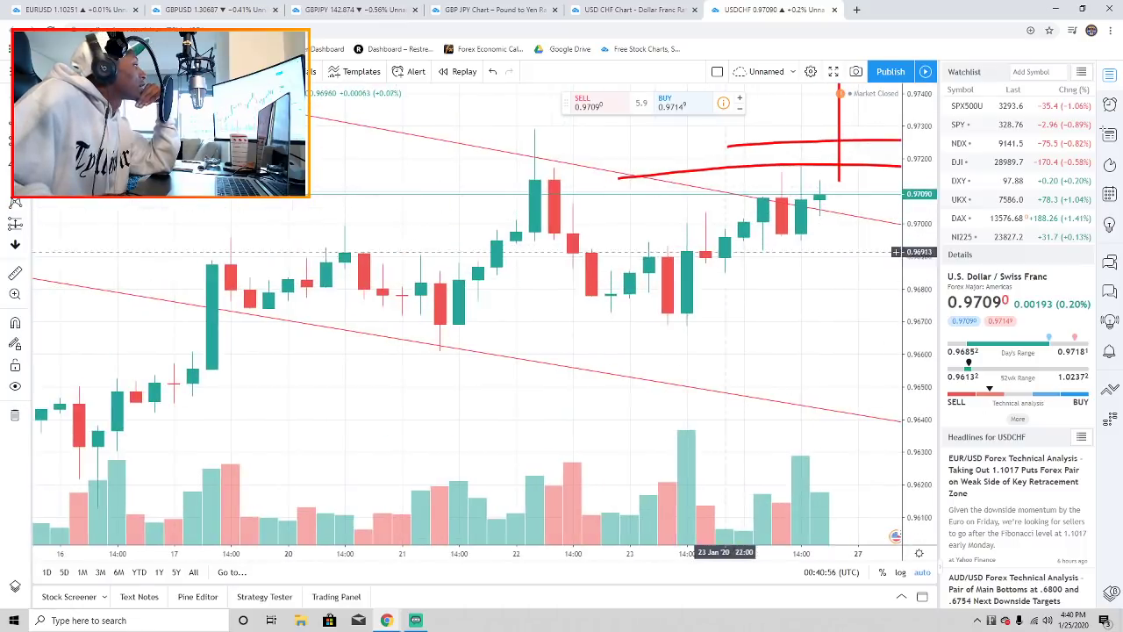
- Delete the two brushed horizontal lines near 0.972 and 0.9725 and the lower segment of the vertical stroke above the latest candles
click(104, 71)
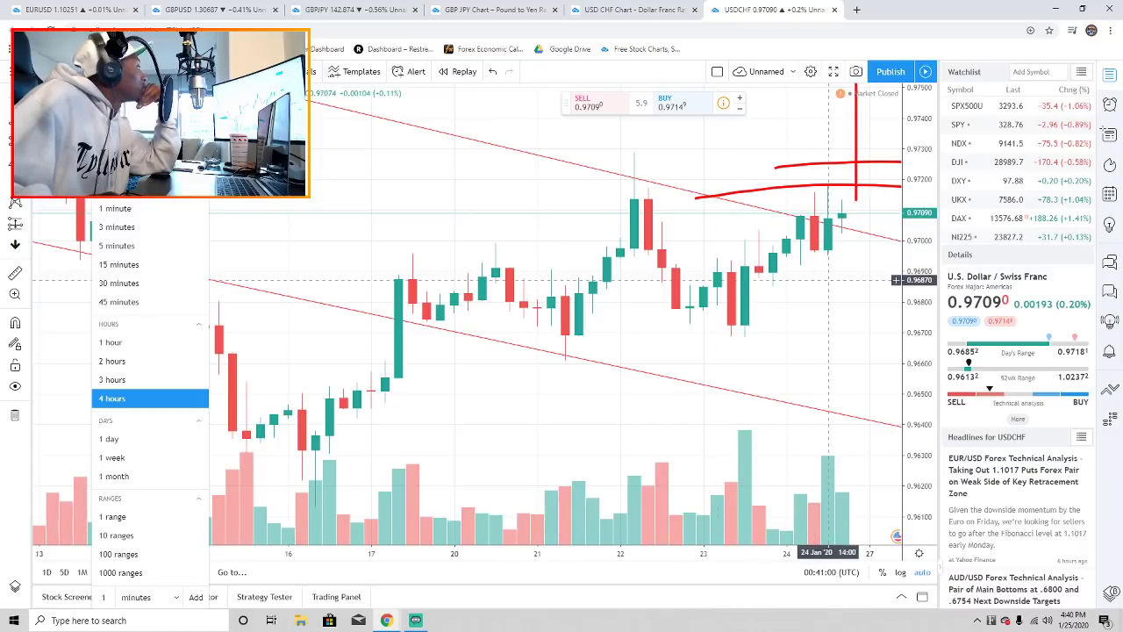
click(815, 278)
scroll(838, 272, down, 1)
click(873, 242)
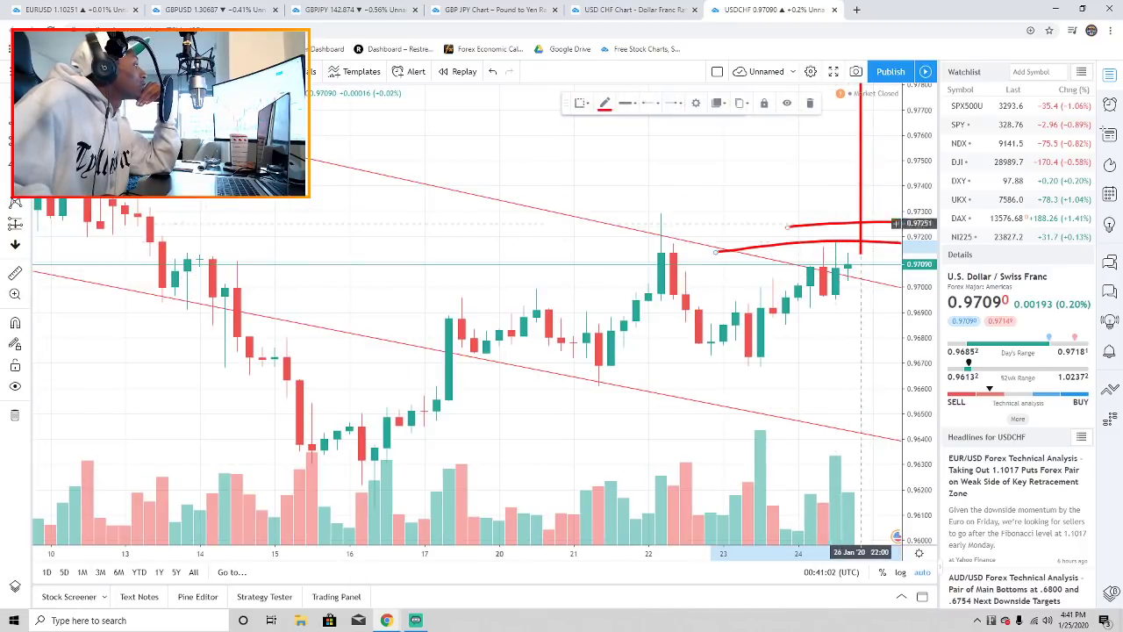
click(764, 103)
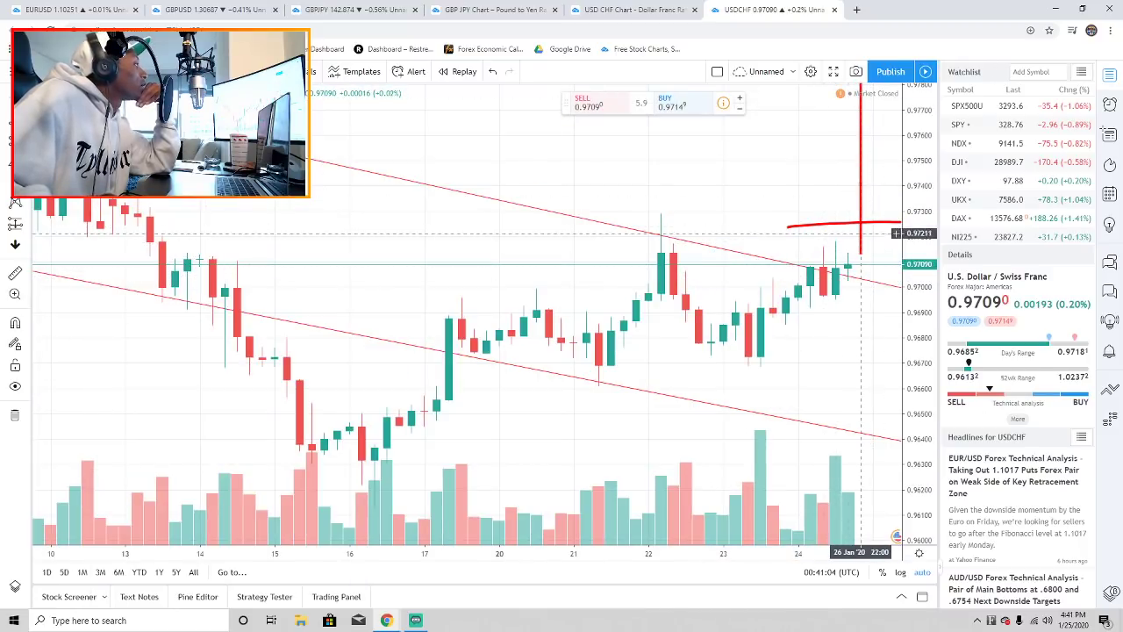
click(895, 226)
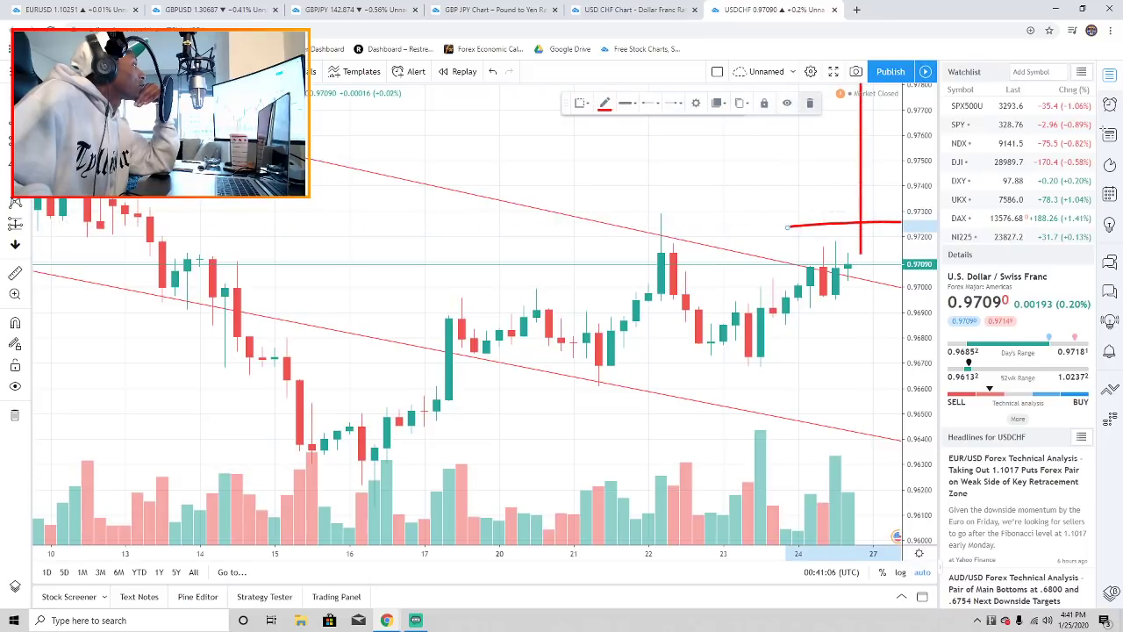
click(810, 103)
click(861, 196)
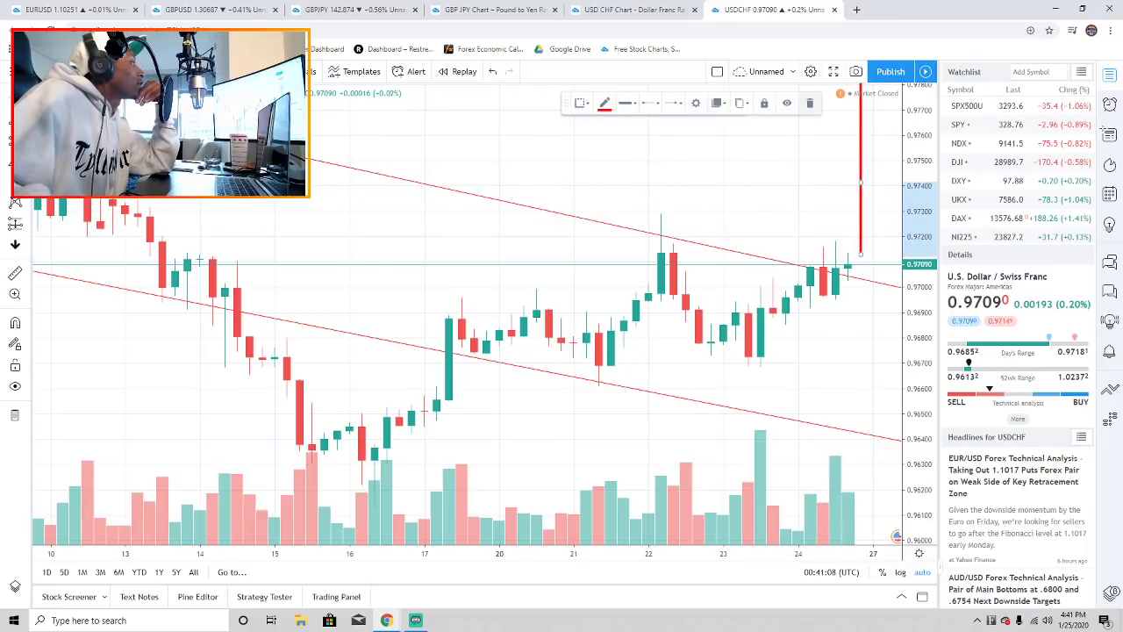
key(Delete)
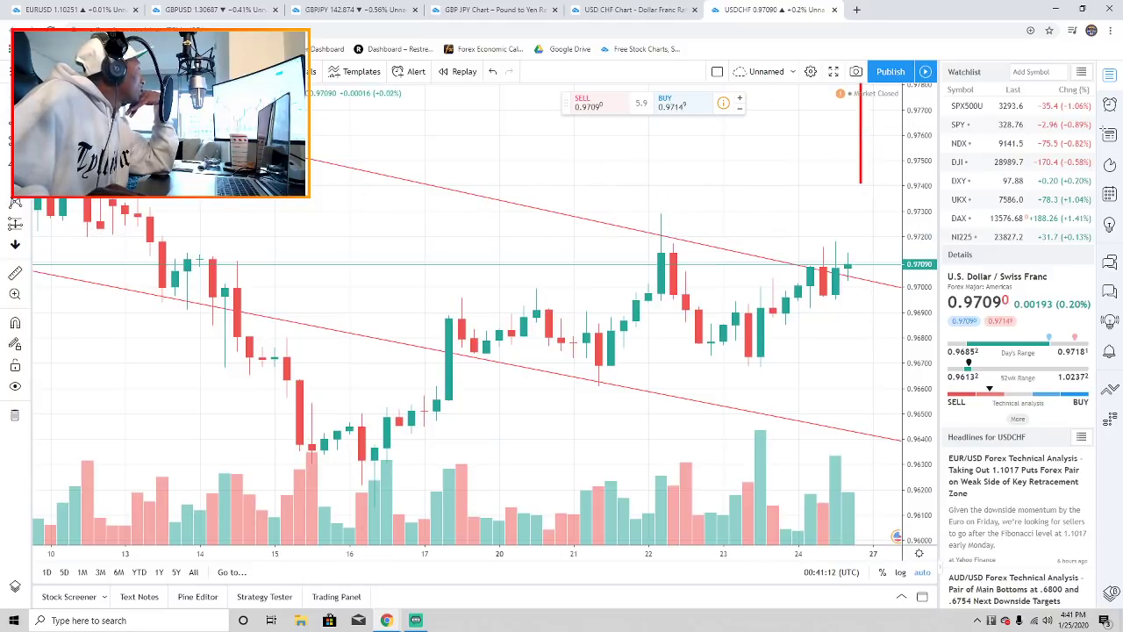
- Brush a small scribbled circle above the latest candles at about 0.9727 and an upward stroke beside it to about 0.9745
click(15, 117)
mouse_move(836, 228)
mouse_down()
mouse_move(867, 231)
mouse_move(841, 220)
mouse_move(860, 220)
mouse_up()
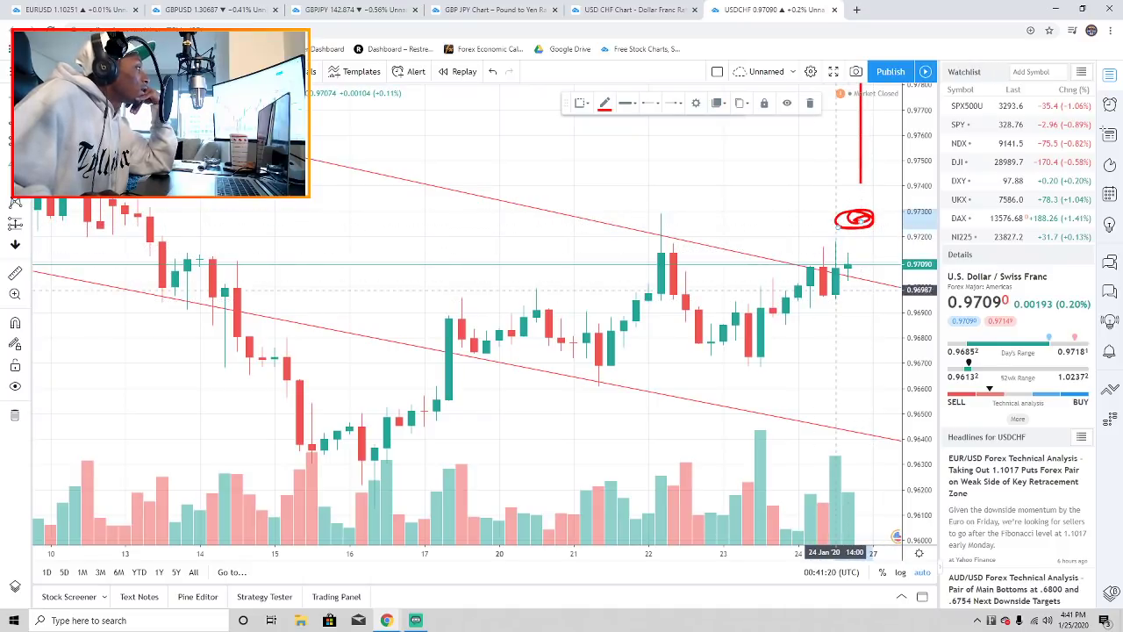
drag(875, 235, 884, 173)
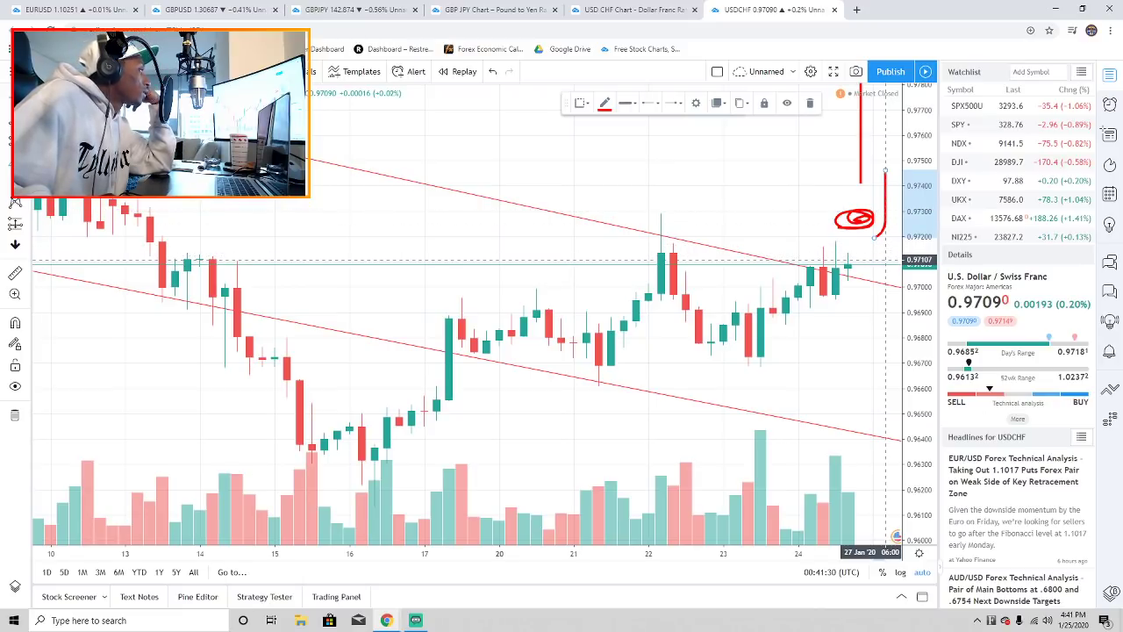
- Circle and underline the latest candles at the upper channel line, and brush a path down to a circle on the lower line
mouse_move(869, 257)
mouse_down()
mouse_move(802, 281)
mouse_move(873, 262)
mouse_up()
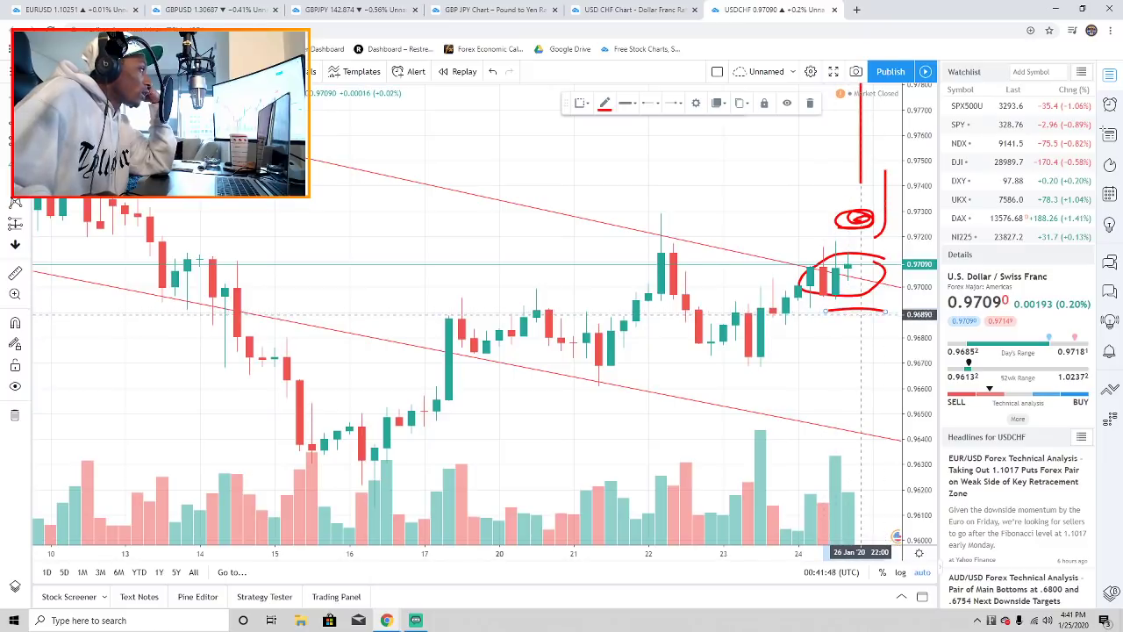
mouse_move(860, 314)
mouse_down()
mouse_move(881, 436)
mouse_move(850, 410)
mouse_up()
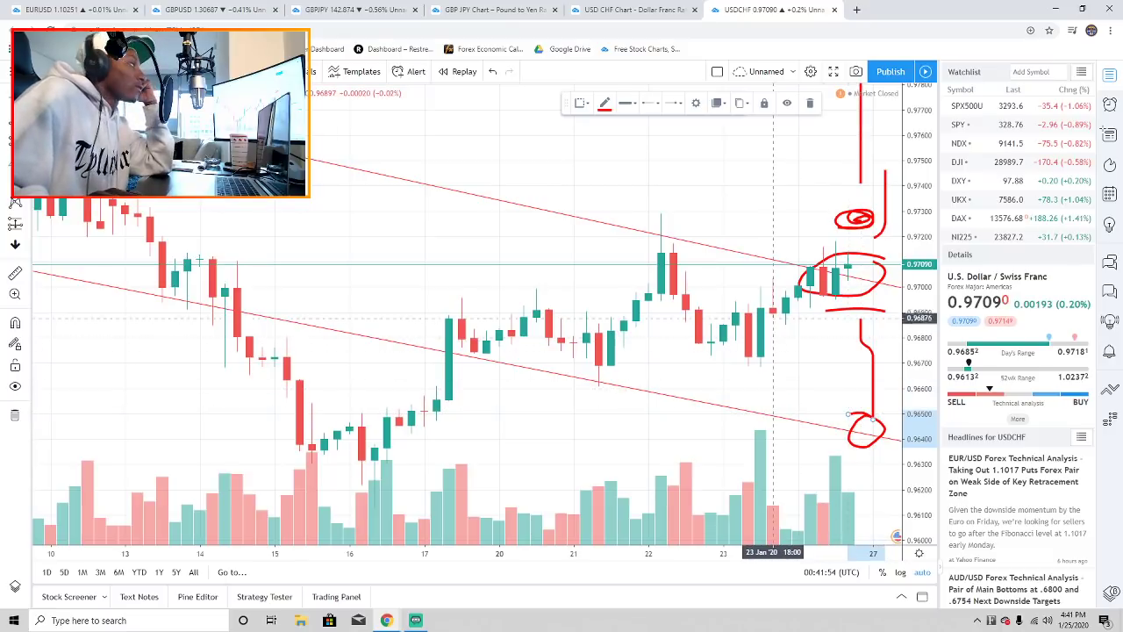
- Delete the brushed lower-line circle and downward path, plus the small circle and upward stroke above the latest candles
key(Delete)
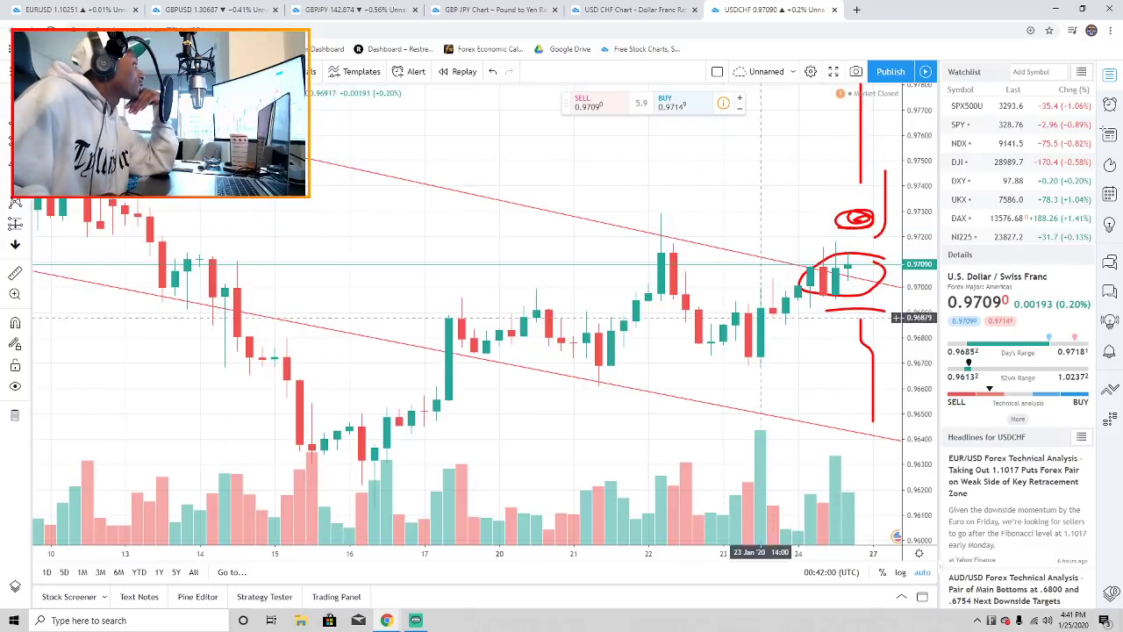
click(861, 332)
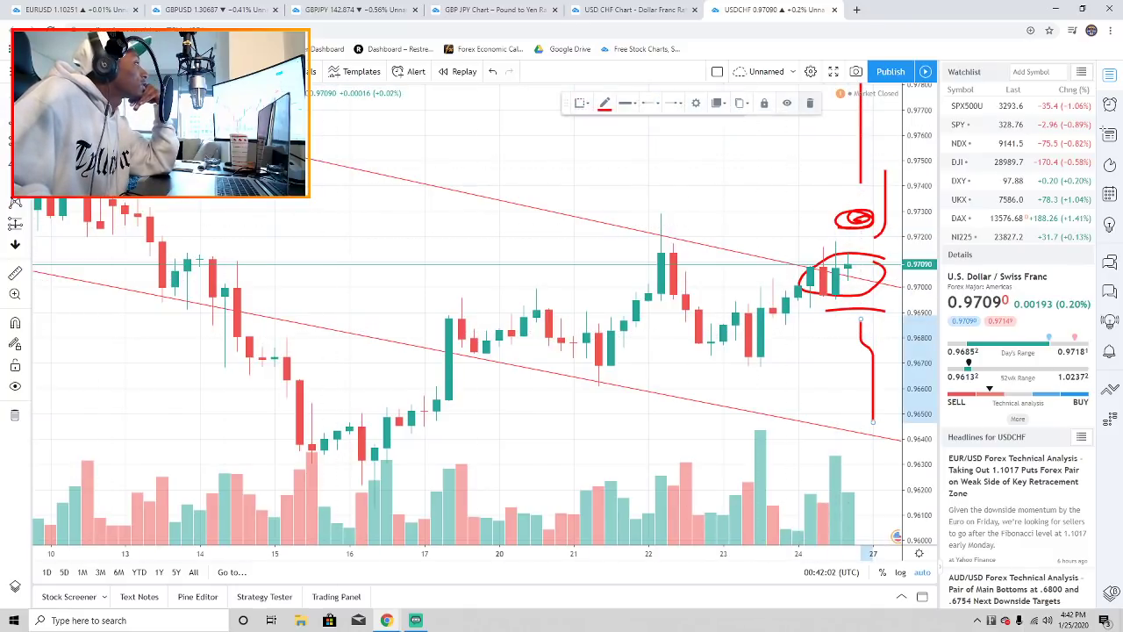
key(Delete)
click(856, 218)
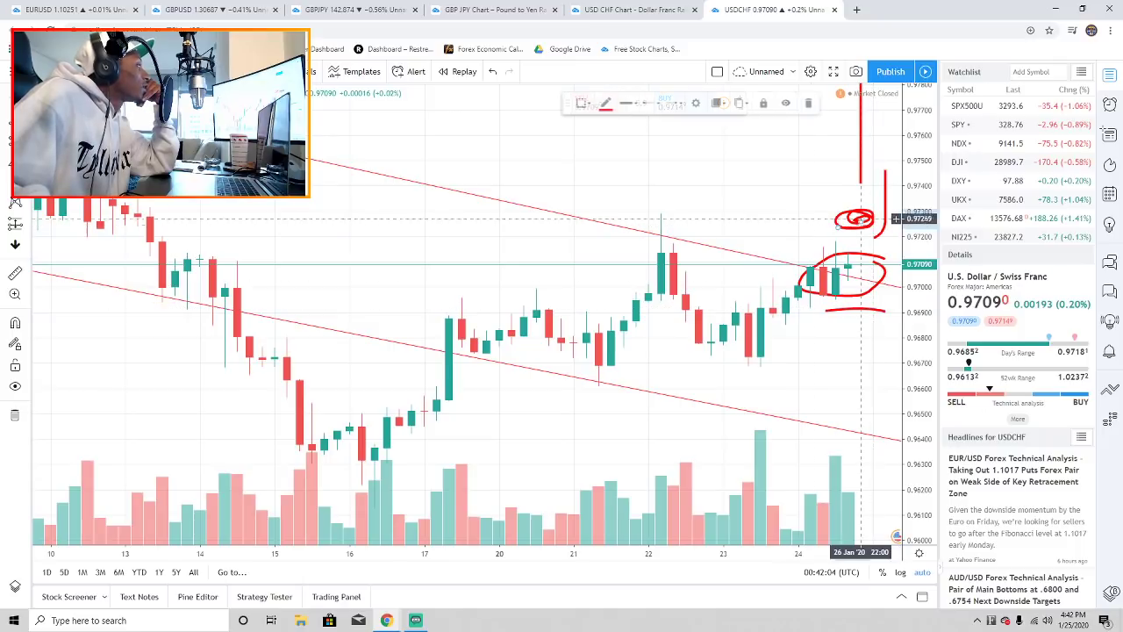
key(Delete)
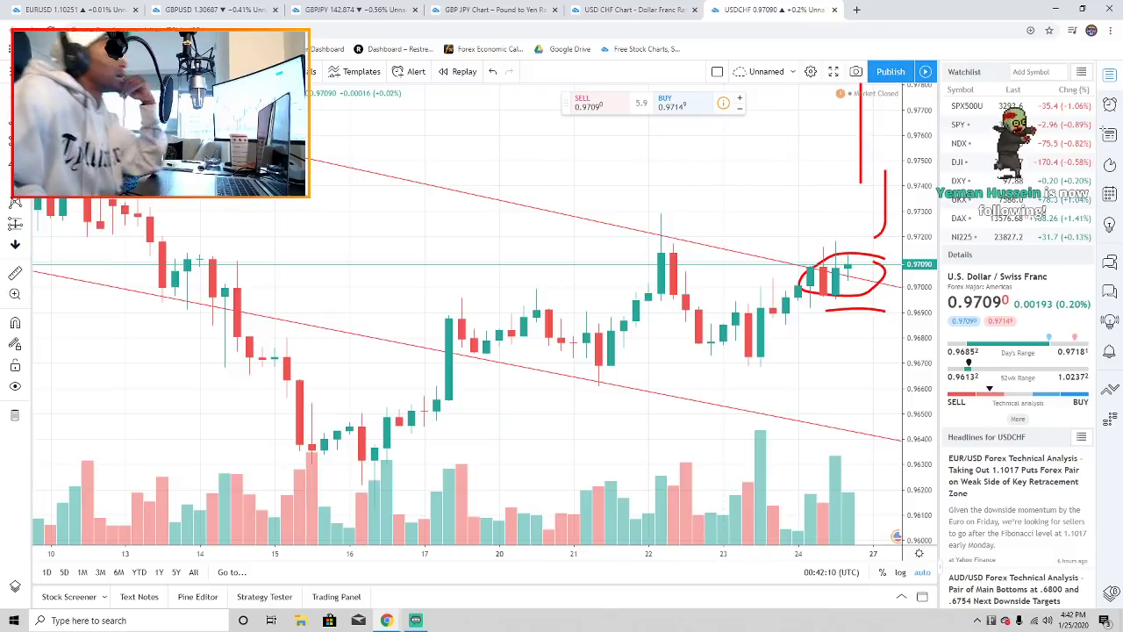
click(885, 187)
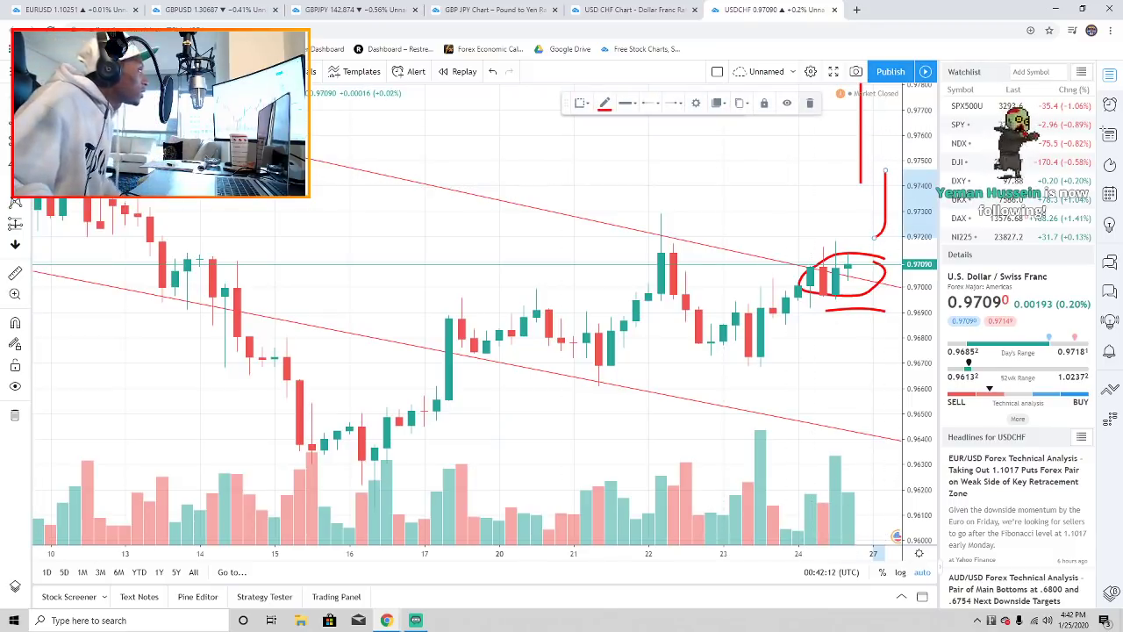
key(Delete)
- Delete the remaining vertical stroke and the brushed target circles above price at about 0.982, 0.986, 0.990 and 1.000
scroll(869, 176, down, 5)
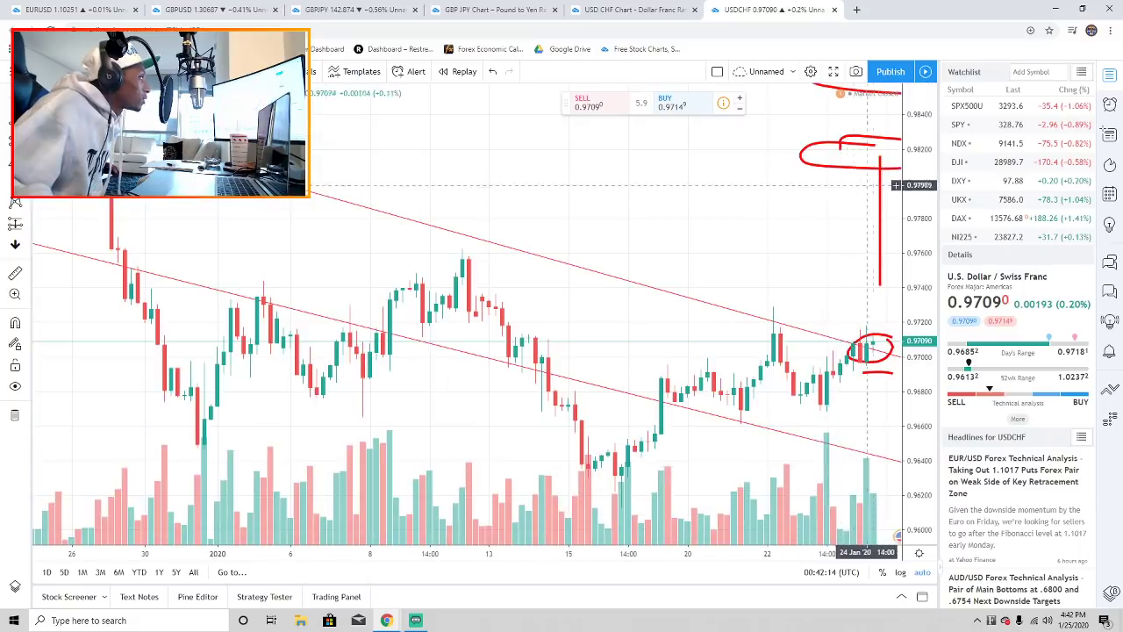
click(880, 186)
key(Delete)
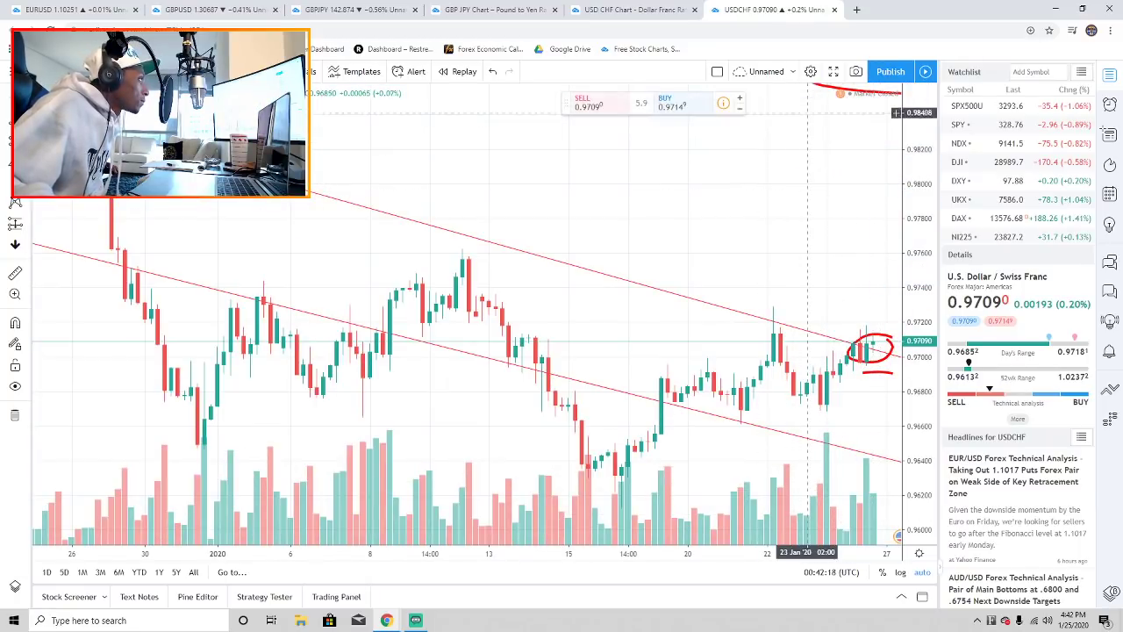
scroll(895, 158, down, 3)
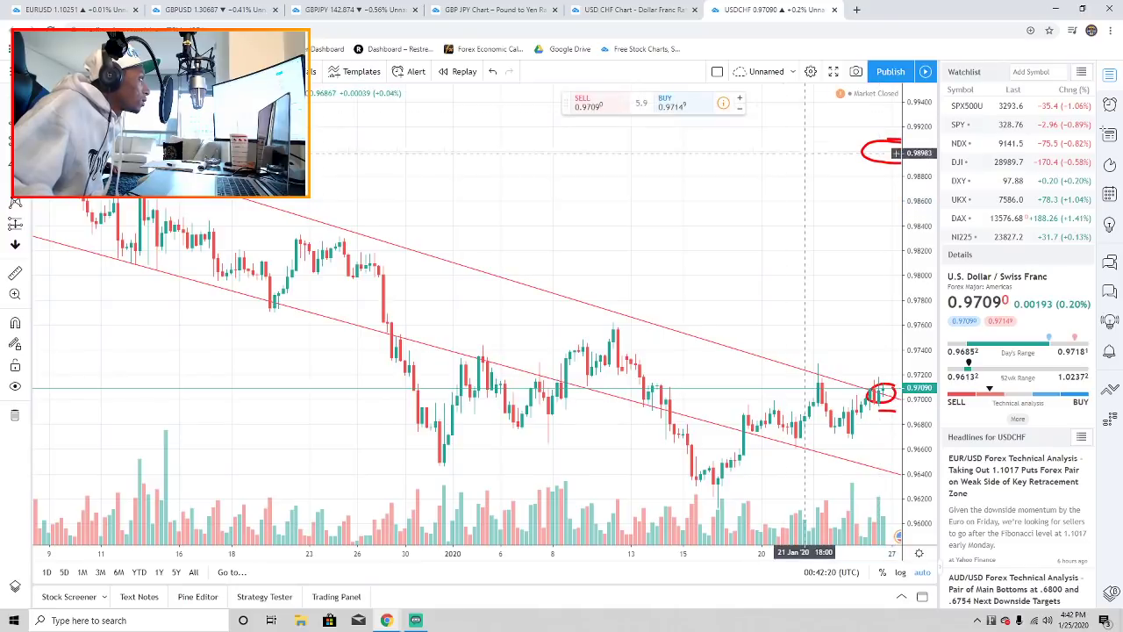
scroll(895, 193, down, 3)
click(828, 176)
key(Delete)
click(838, 241)
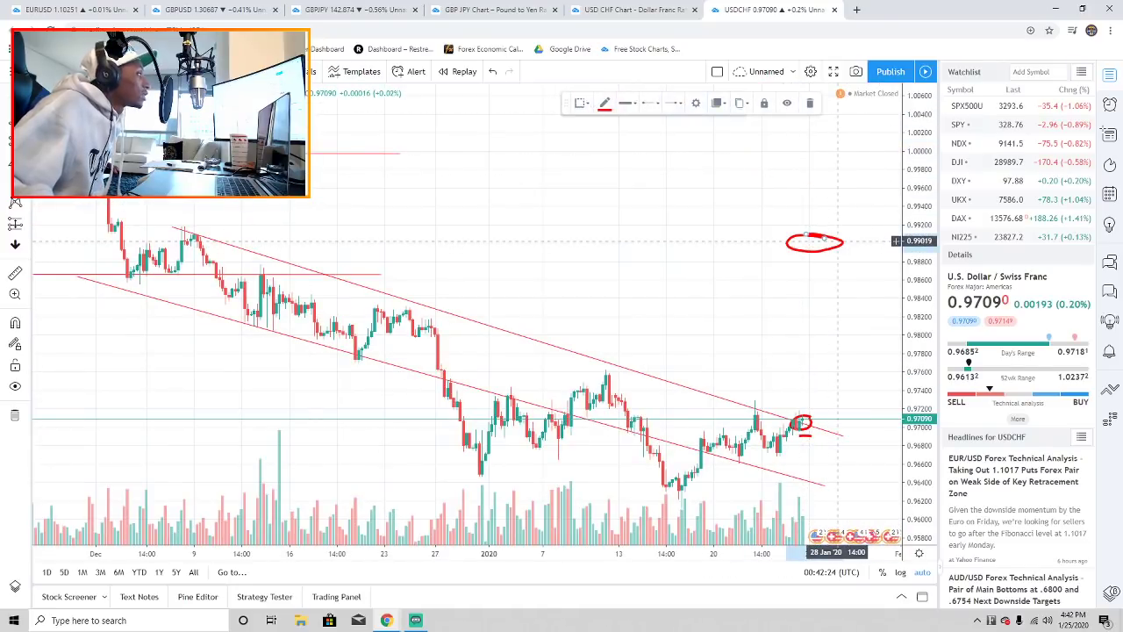
click(833, 351)
- Brush an arrow from beneath the underlined latest candles down to the lower channel line and circle its tip at about 0.9645
scroll(834, 353, up, 3)
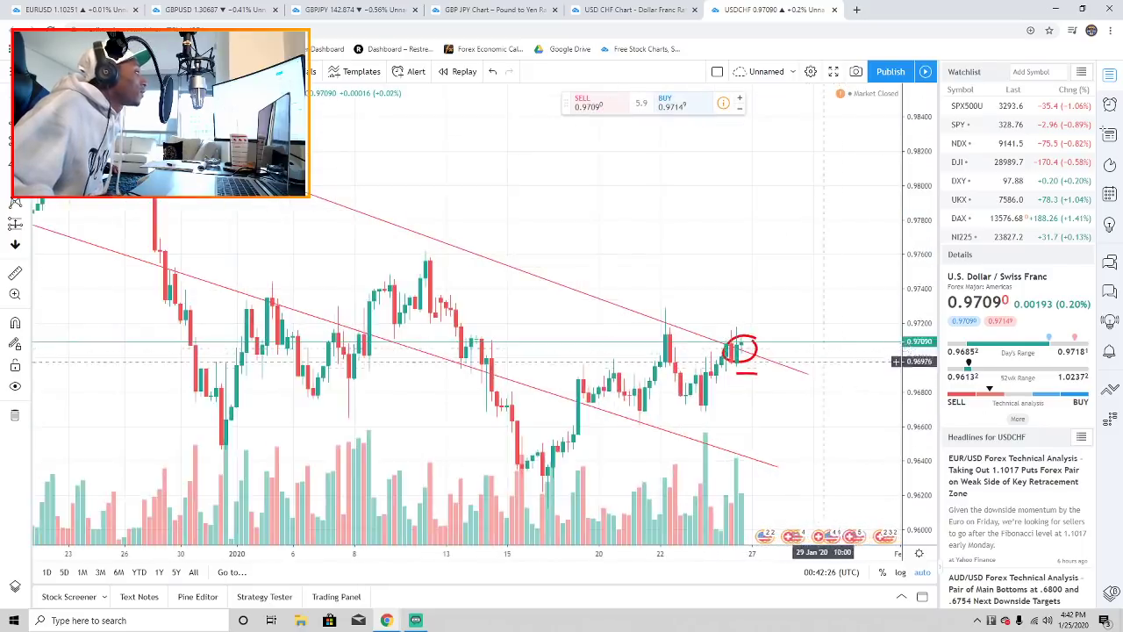
scroll(834, 353, up, 4)
drag(491, 385, 691, 327)
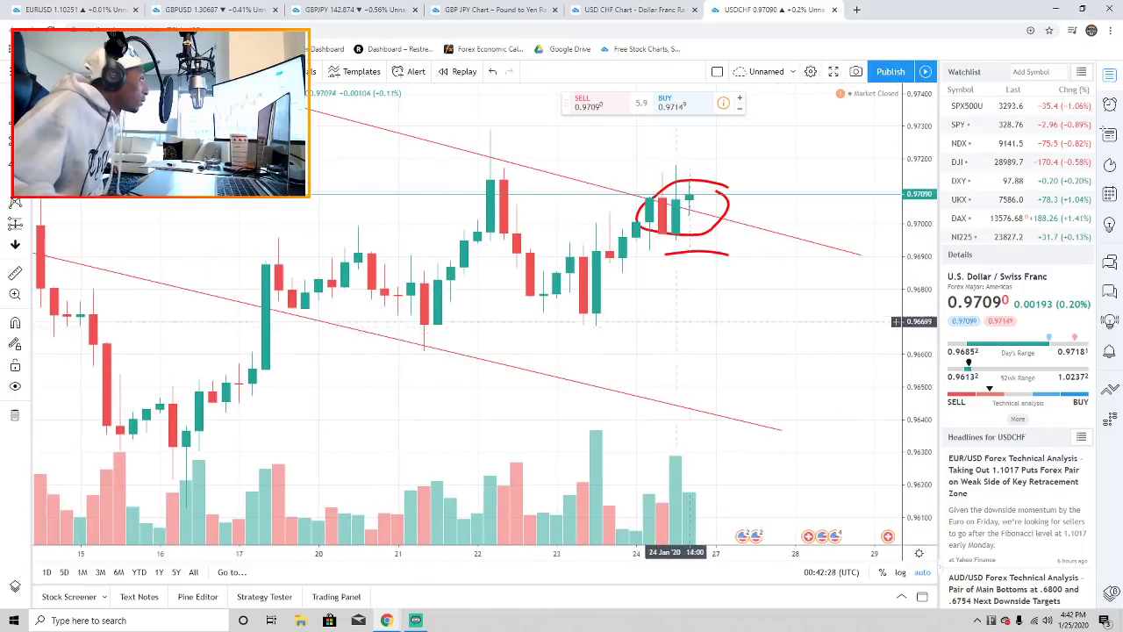
click(15, 162)
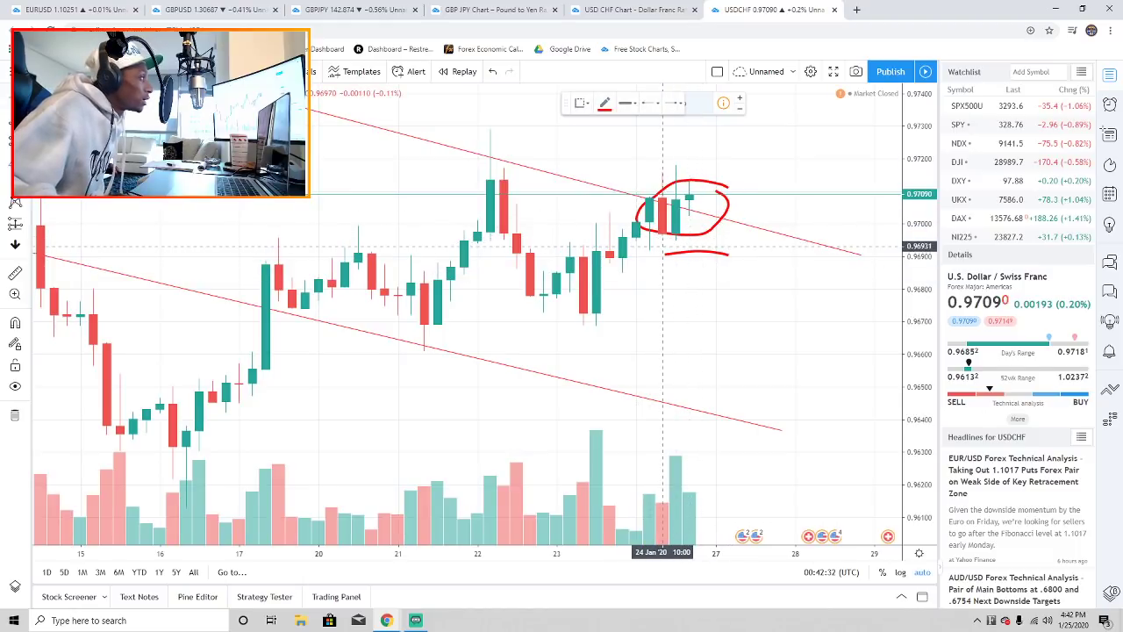
mouse_move(716, 256)
mouse_down()
mouse_move(693, 386)
mouse_move(676, 386)
mouse_move(702, 391)
mouse_move(667, 434)
mouse_move(728, 391)
mouse_up()
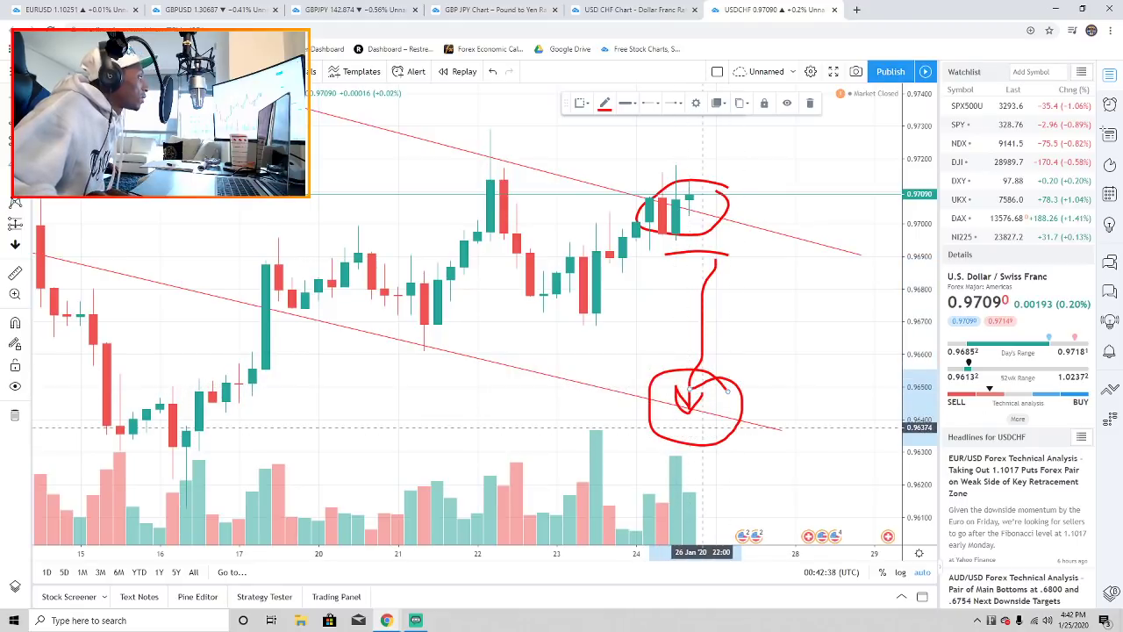
scroll(782, 403, down, 5)
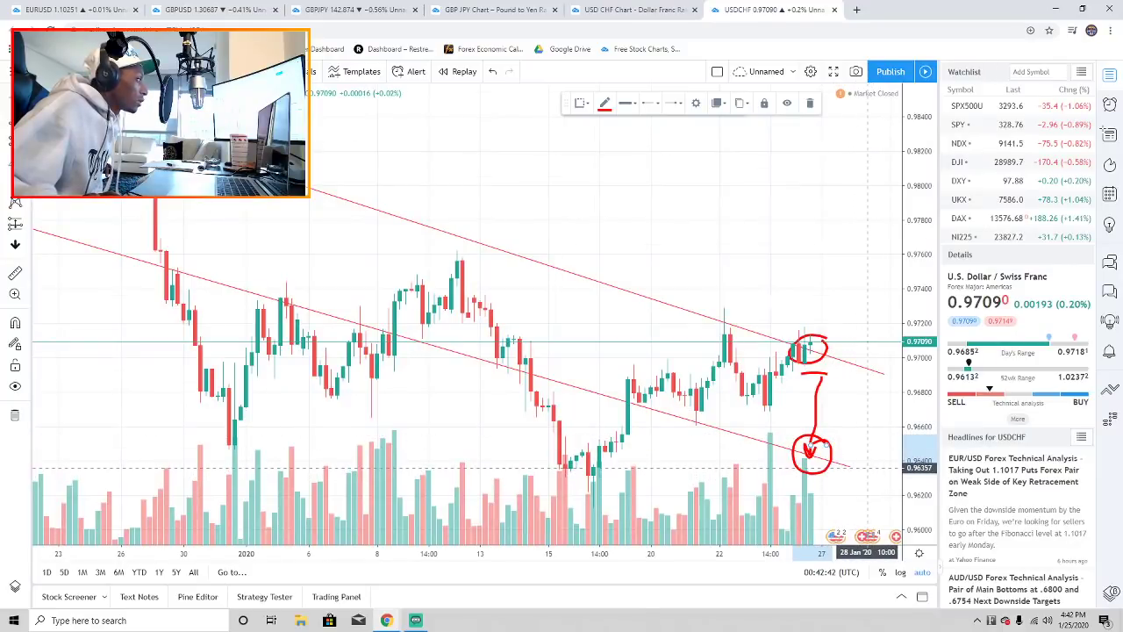
scroll(869, 467, down, 8)
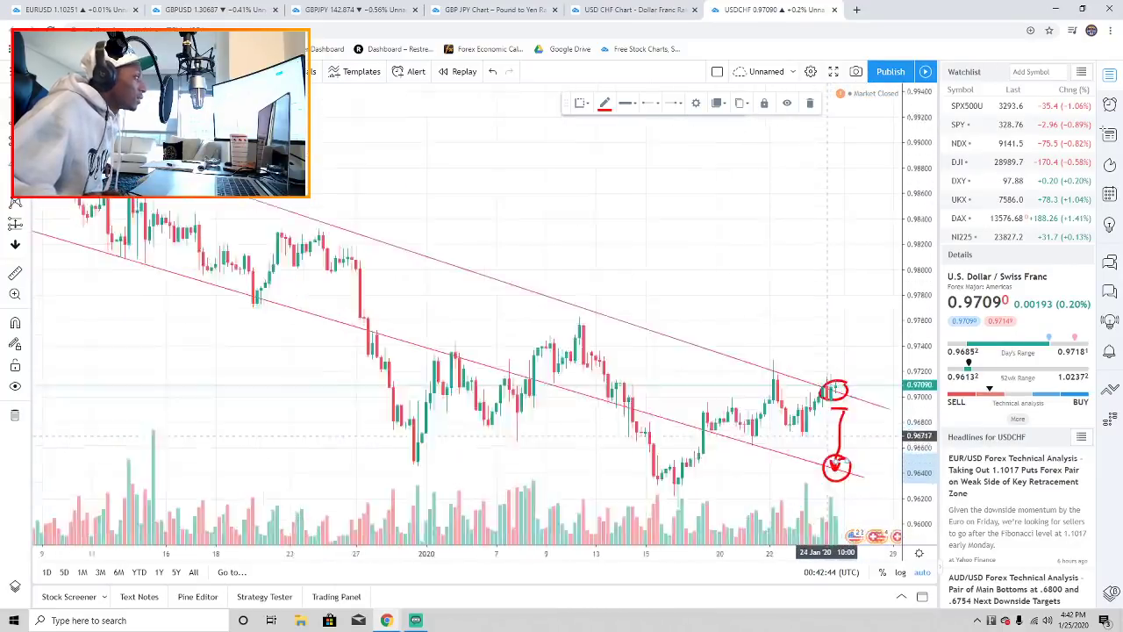
scroll(795, 353, up, 5)
scroll(795, 352, up, 2)
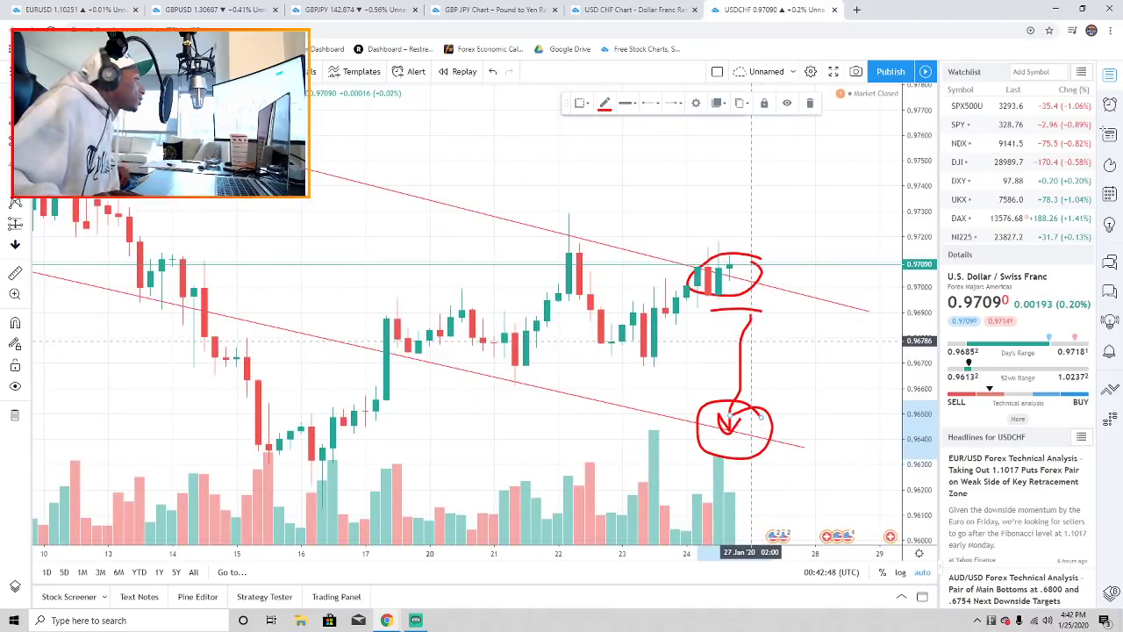